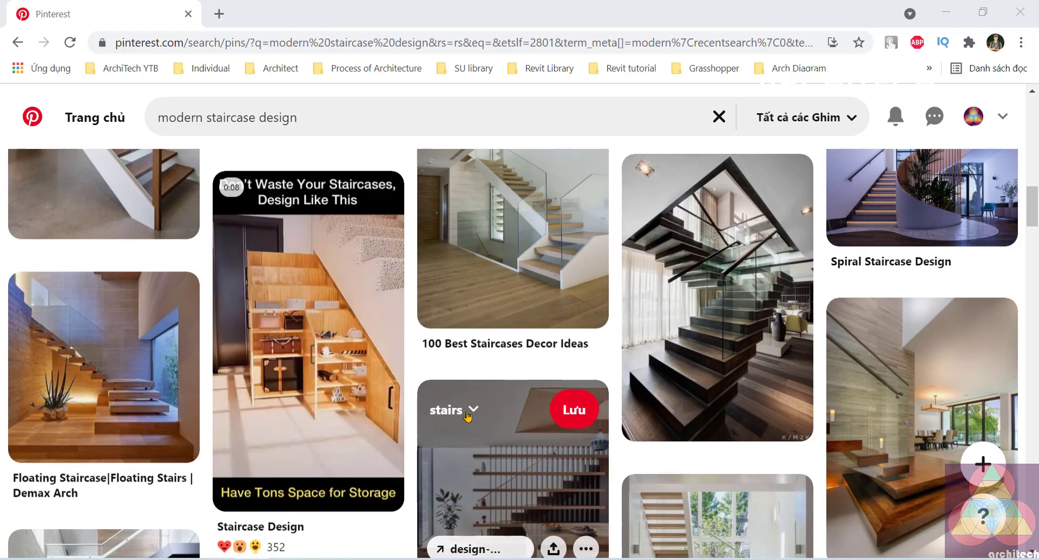
# Browse the modern staircase design pins and examine the various stair shapes, treads and railings.
pyautogui.scroll(5, 468, 416)
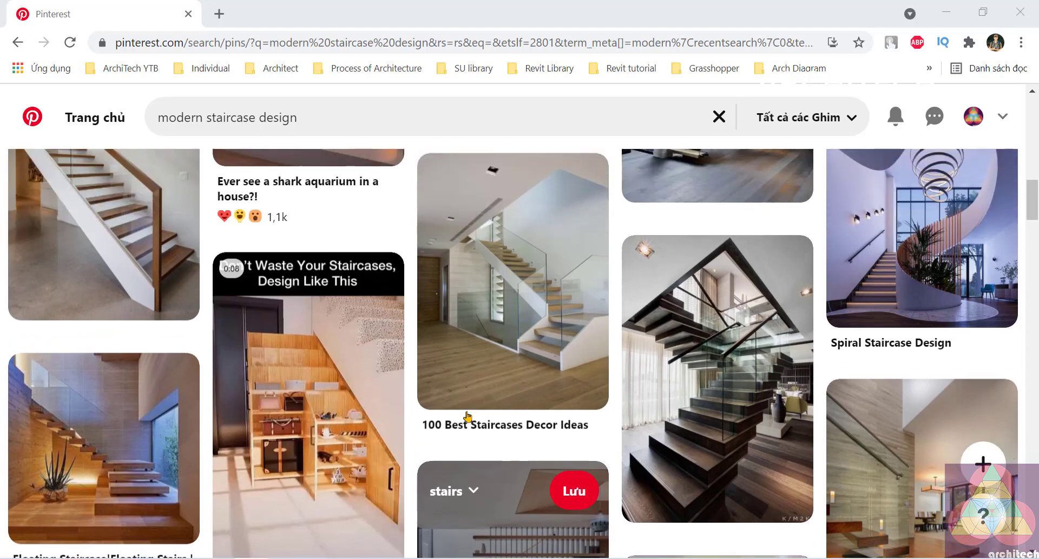
pyautogui.scroll(3, 467, 409)
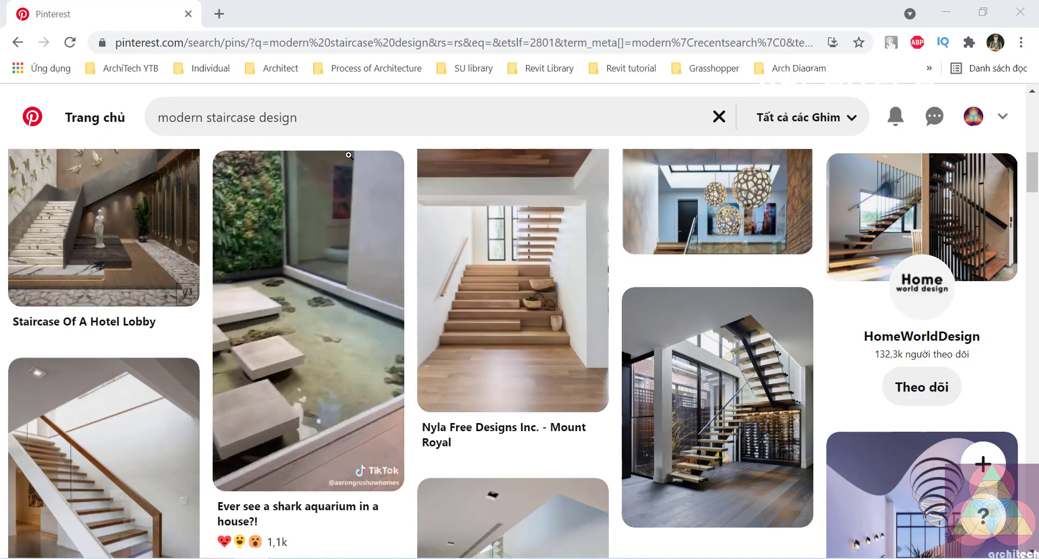
pyautogui.moveTo(222, 320)
pyautogui.scroll(6, 222, 320)
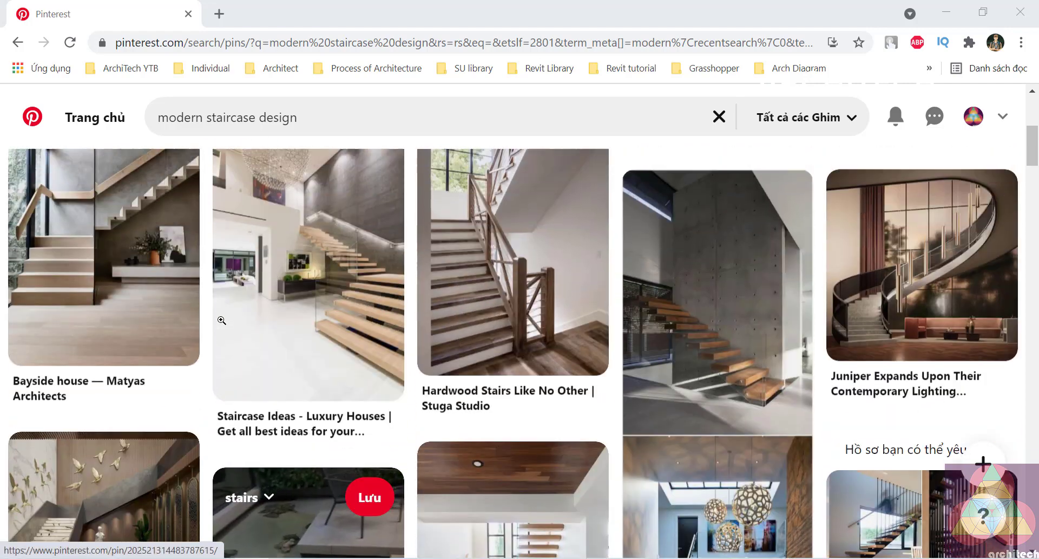
pyautogui.moveTo(223, 274)
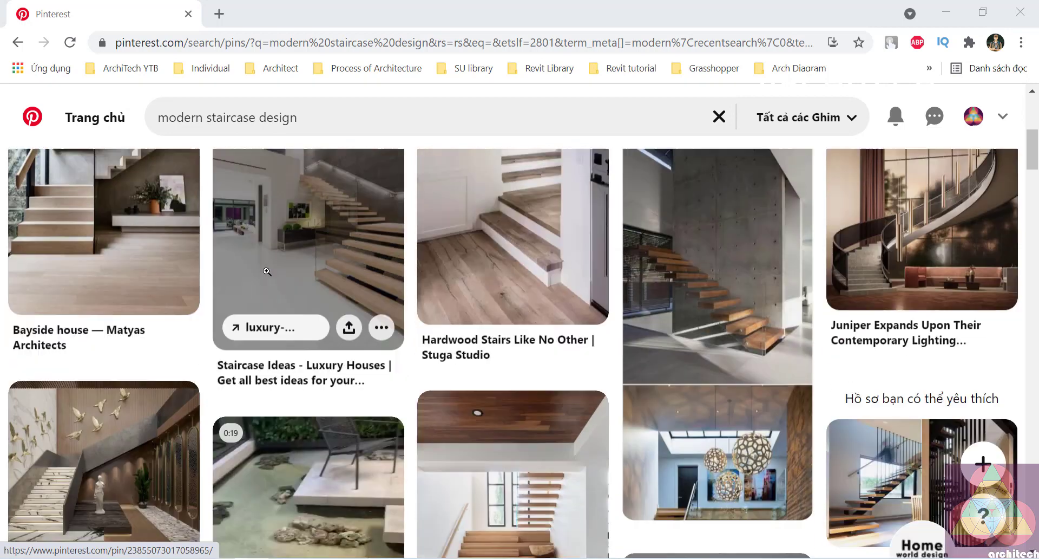
pyautogui.scroll(-4, 267, 270)
pyautogui.scroll(-7, 266, 271)
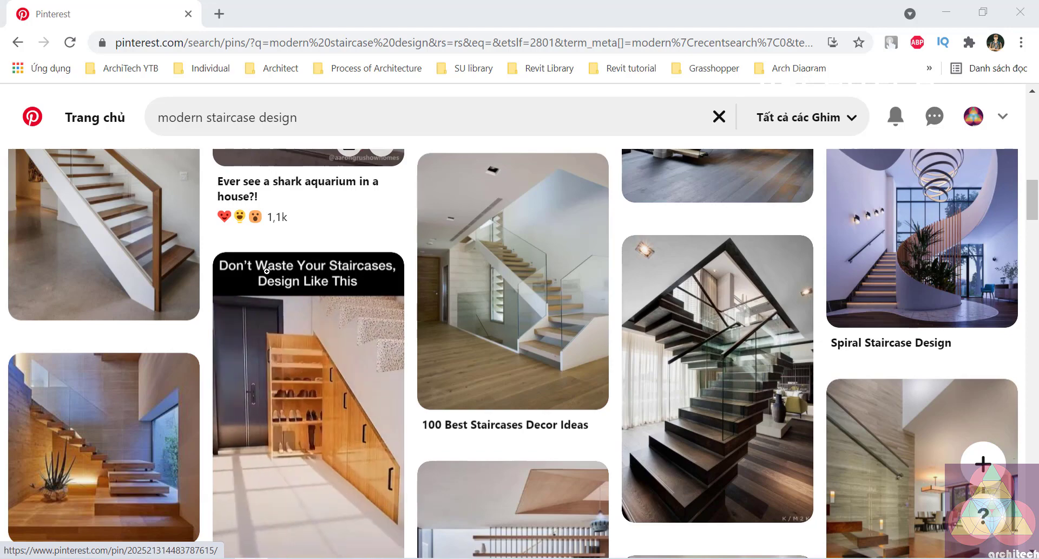
pyautogui.moveTo(269, 300)
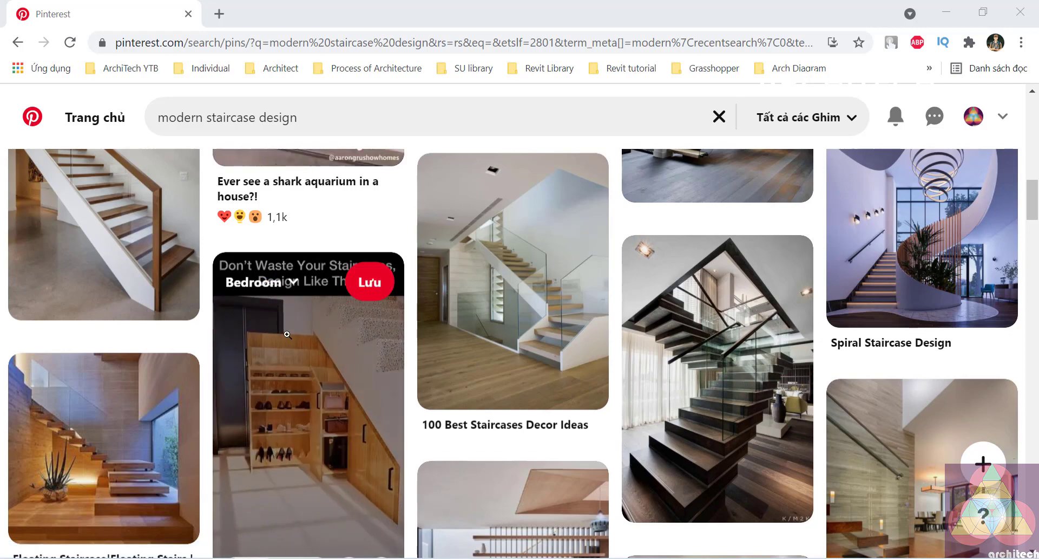
pyautogui.scroll(-9, 355, 387)
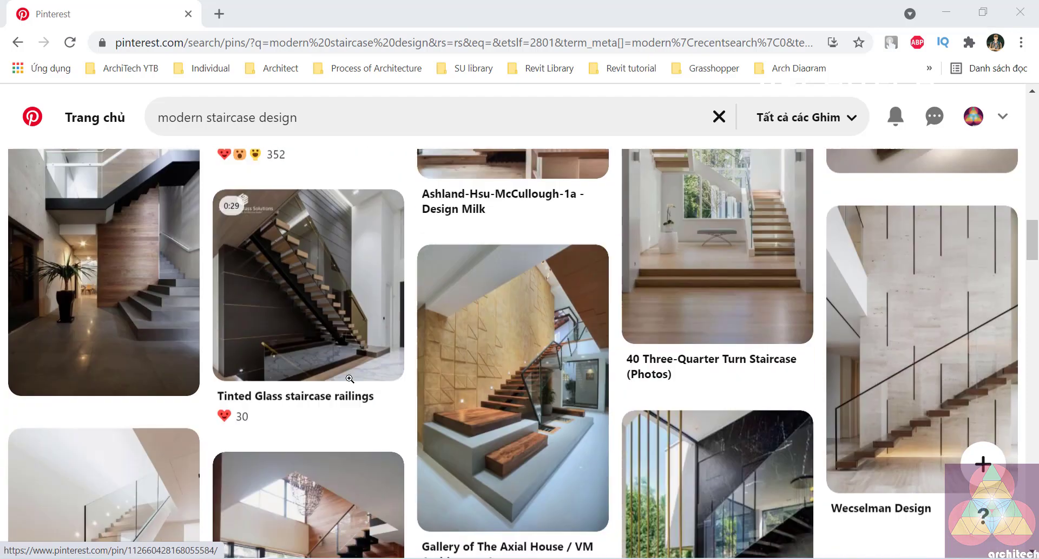
pyautogui.scroll(-13, 350, 378)
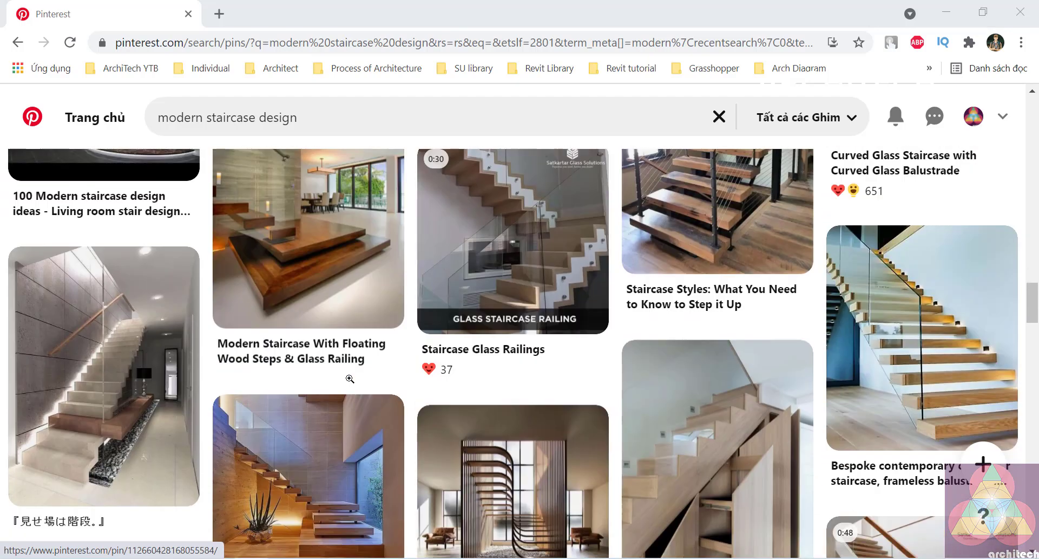
pyautogui.scroll(-3, 350, 378)
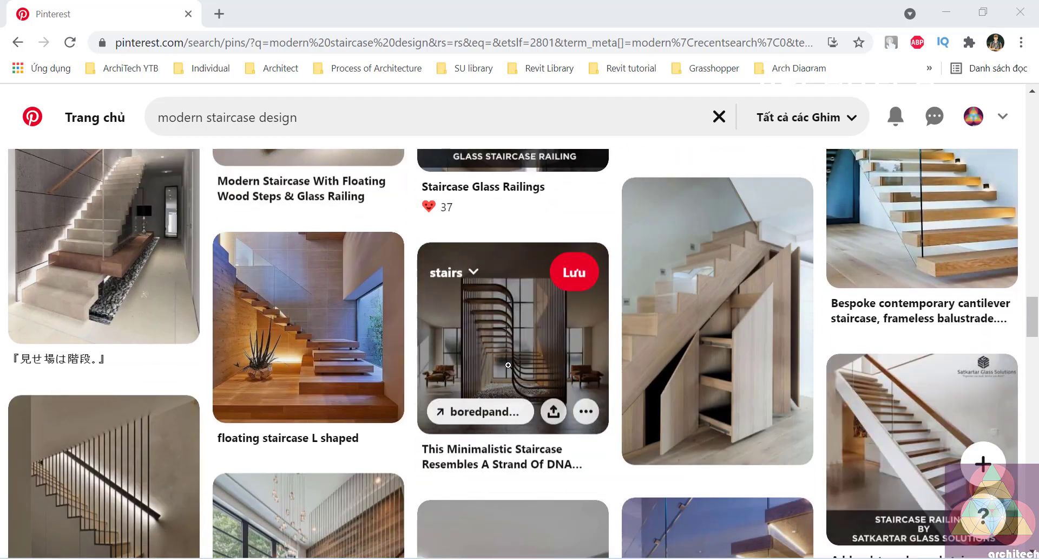
pyautogui.scroll(-5, 425, 369)
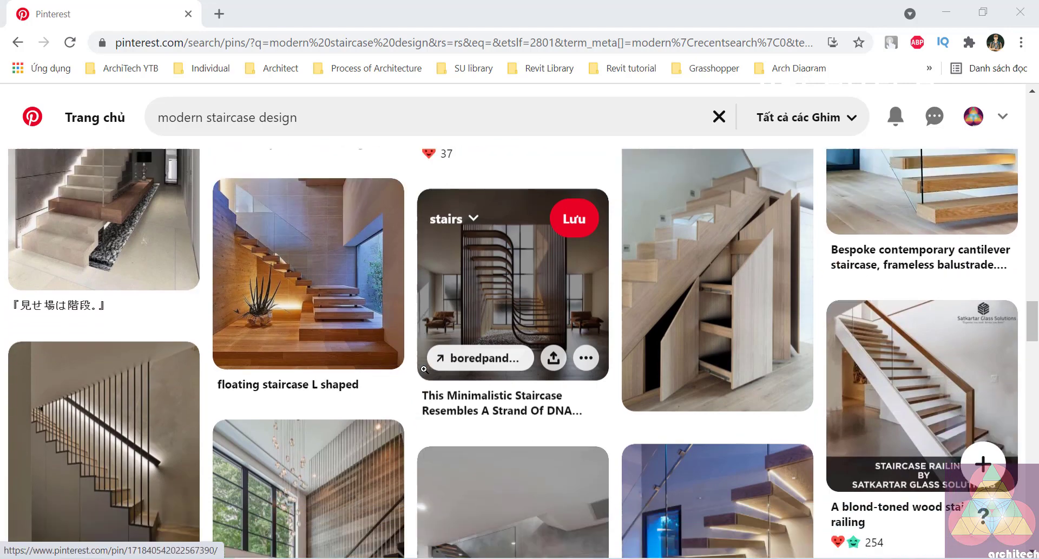
pyautogui.scroll(-3, 425, 369)
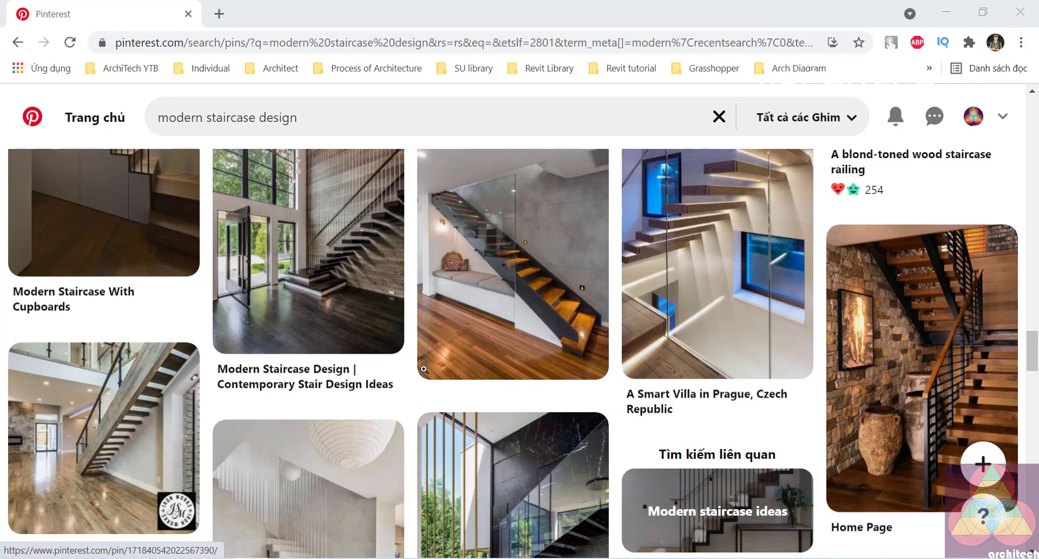
pyautogui.scroll(5, 424, 370)
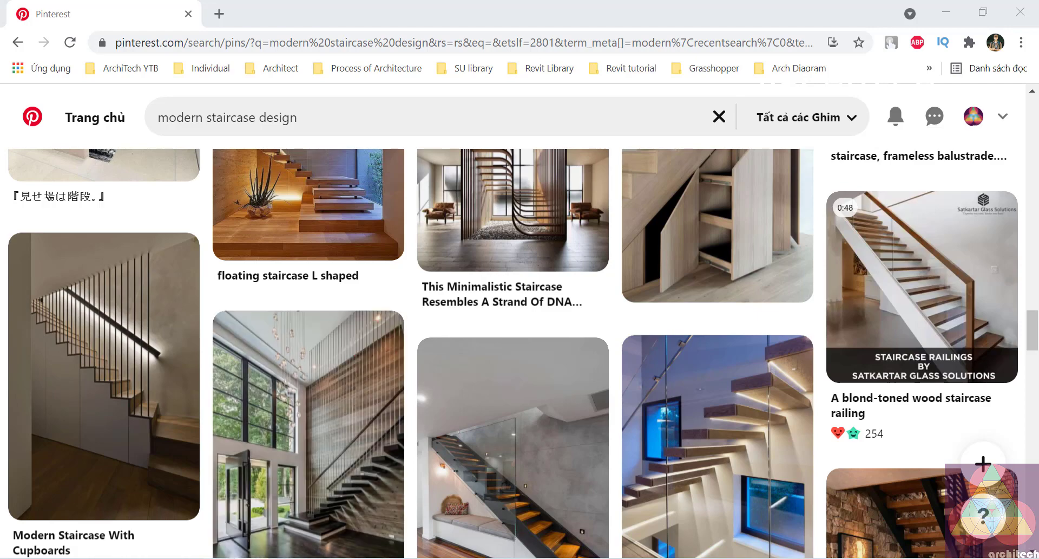
# View the handwritten stair logic notes, switch to Revit and inspect the properties of the straight cast-in-place stair in 3D.
pyautogui.click(230, 554)
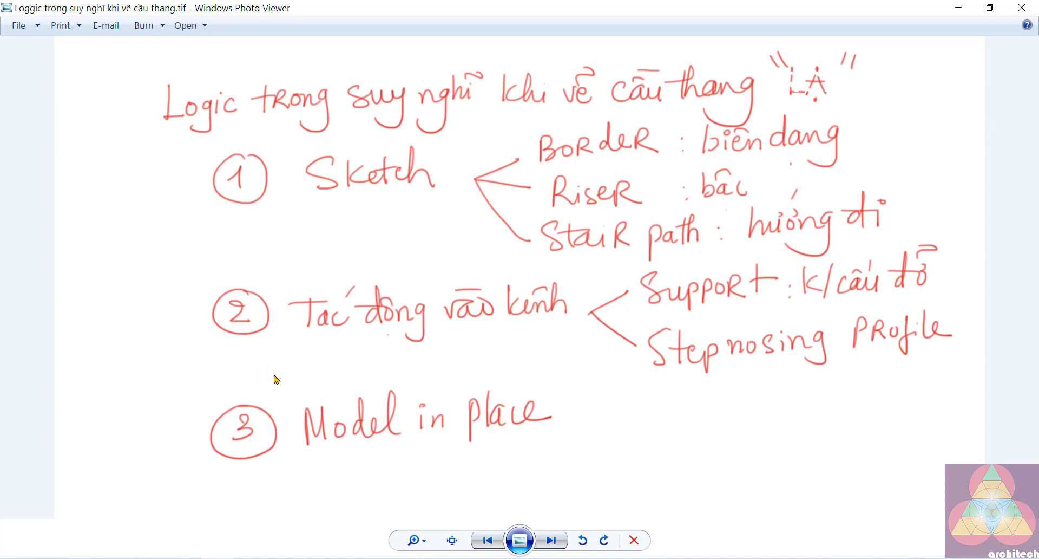
pyautogui.click(186, 558)
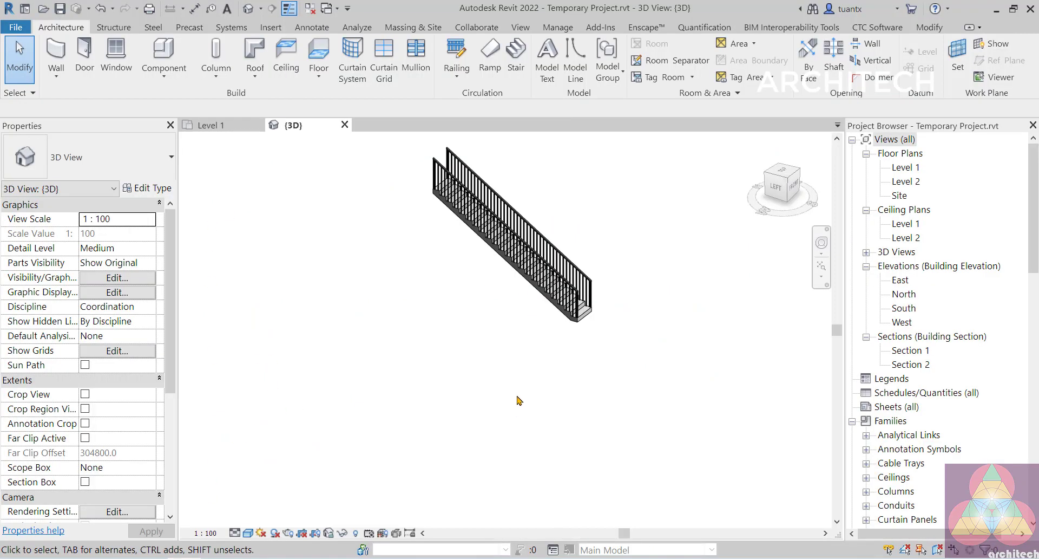
pyautogui.scroll(1, 449, 389)
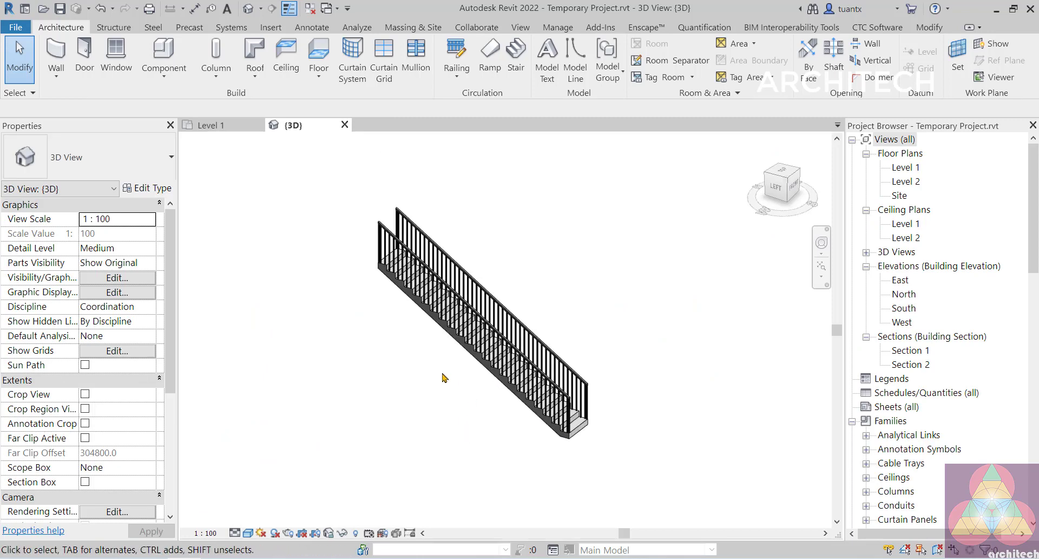
pyautogui.scroll(2, 436, 363)
pyautogui.scroll(-1, 433, 355)
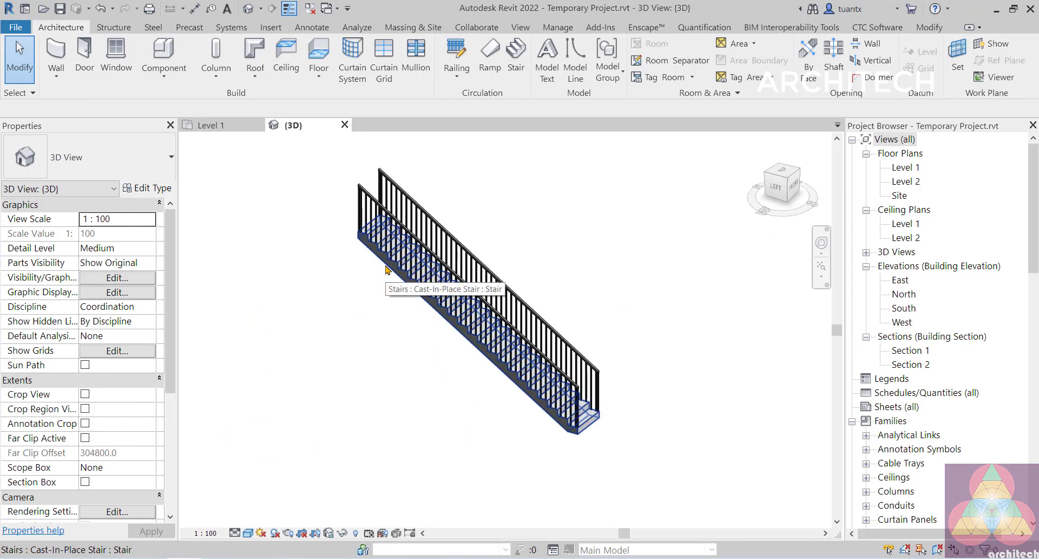
pyautogui.click(385, 269)
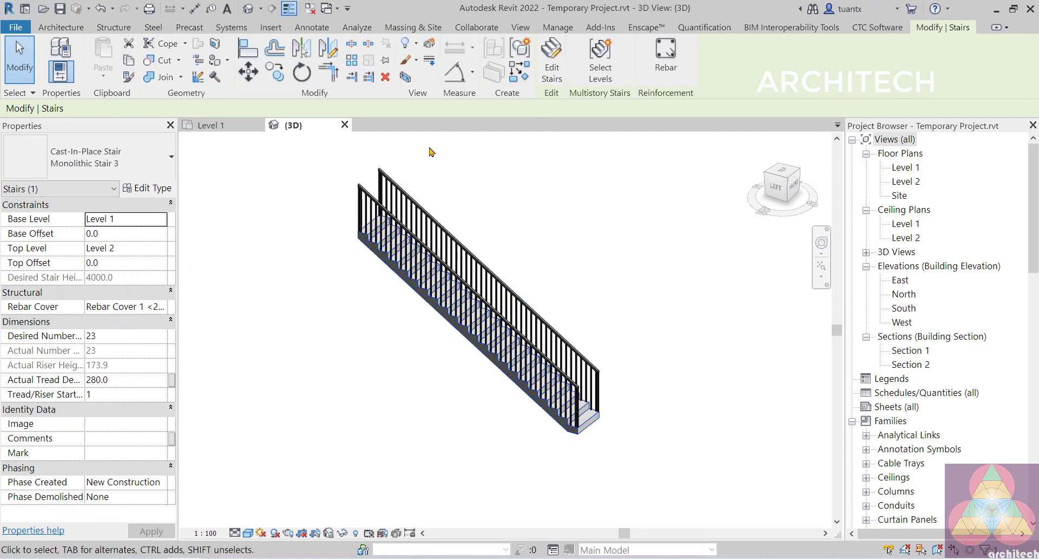
pyautogui.click(267, 240)
# Examine the S-shaped freeform stair in the 3D view from a more frontal angle.
pyautogui.scroll(-2, 343, 298)
pyautogui.moveTo(343, 290); pyautogui.dragTo(567, 324, button='middle')
pyautogui.scroll(-2, 444, 329)
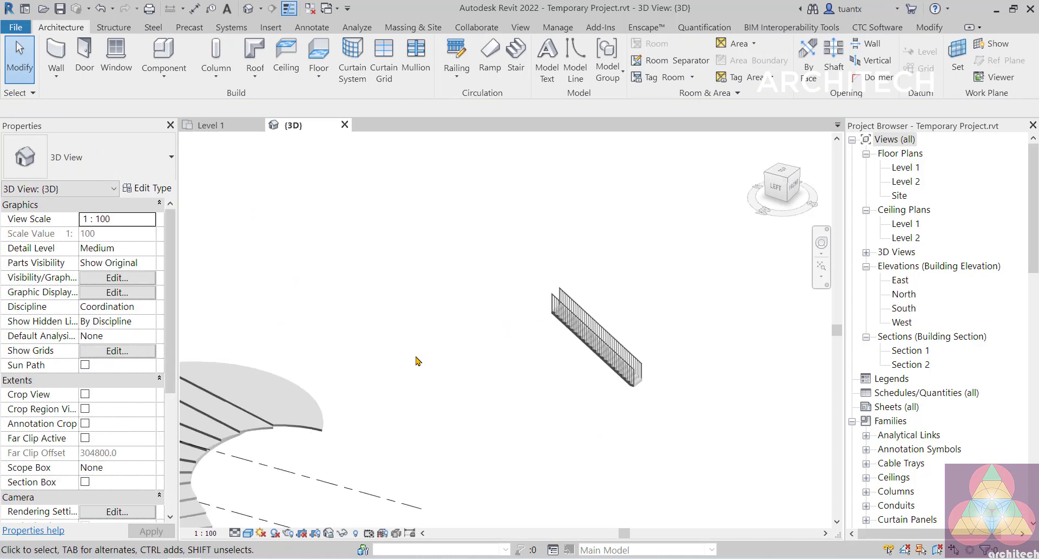
pyautogui.moveTo(382, 379); pyautogui.dragTo(512, 380, button='middle')
pyautogui.moveTo(469, 430); pyautogui.dragTo(494, 287, button='middle')
pyautogui.moveTo(513, 391); pyautogui.dragTo(476, 387, button='middle')
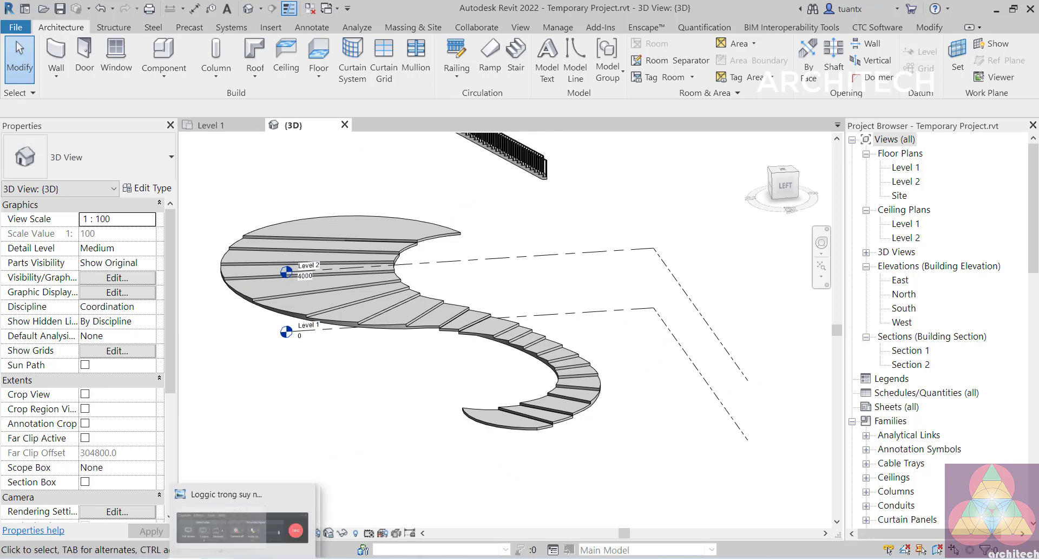
# Review the handwritten stair notes again, return to Revit and open the Level 1 floor plan around the S-shaped stair.
pyautogui.click(246, 519)
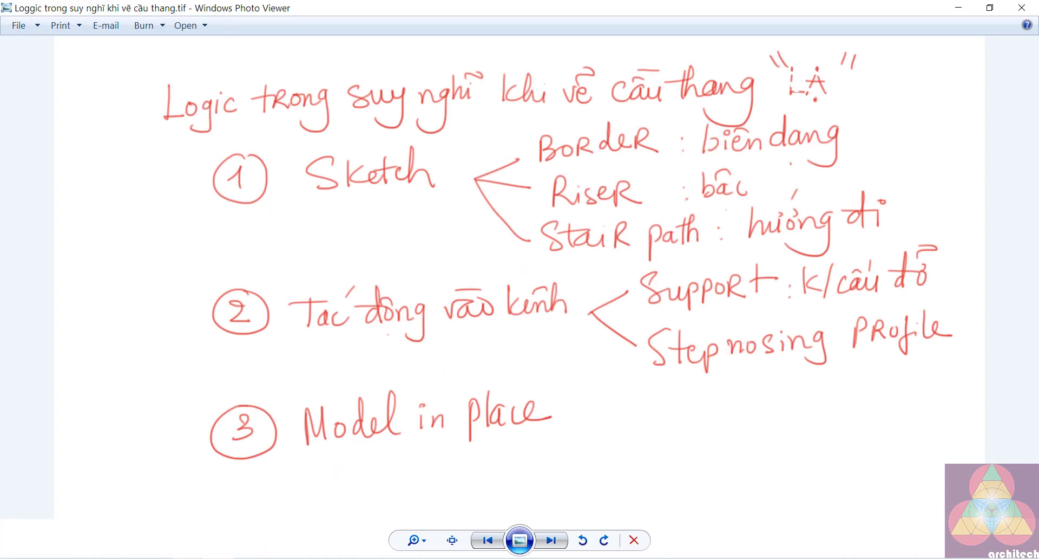
pyautogui.click(187, 520)
pyautogui.scroll(-1, 395, 393)
pyautogui.doubleClick(902, 172)
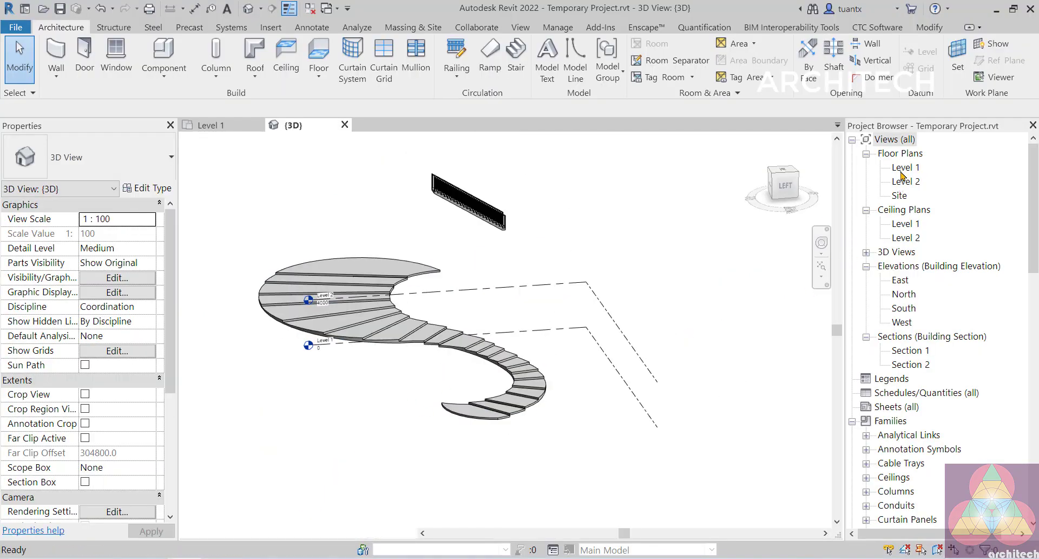
pyautogui.scroll(3, 617, 399)
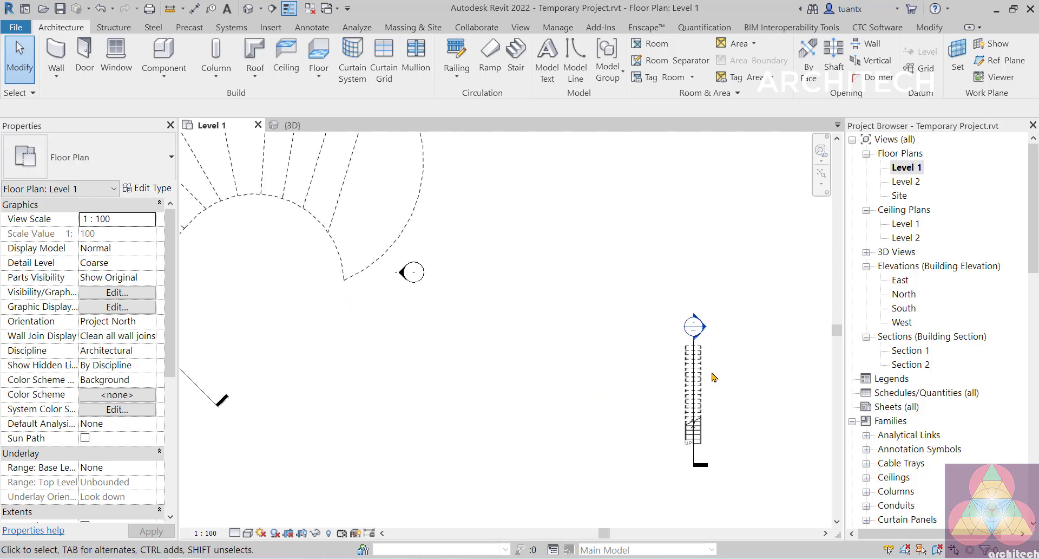
pyautogui.moveTo(553, 384); pyautogui.dragTo(719, 449, button='middle')
pyautogui.scroll(-2, 719, 450)
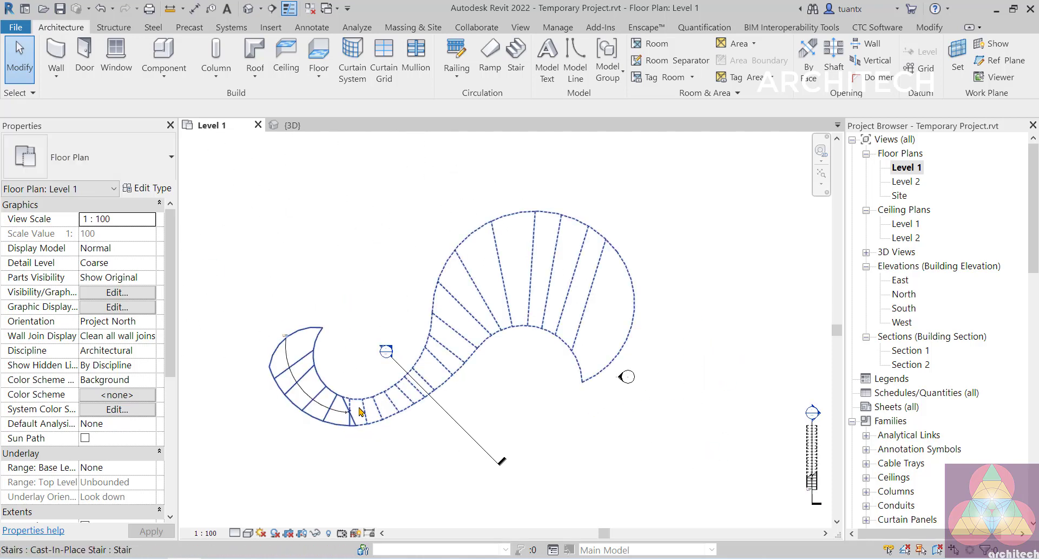
# Put the S-shaped stair into edit mode and open the sketch of its run.
pyautogui.click(394, 421)
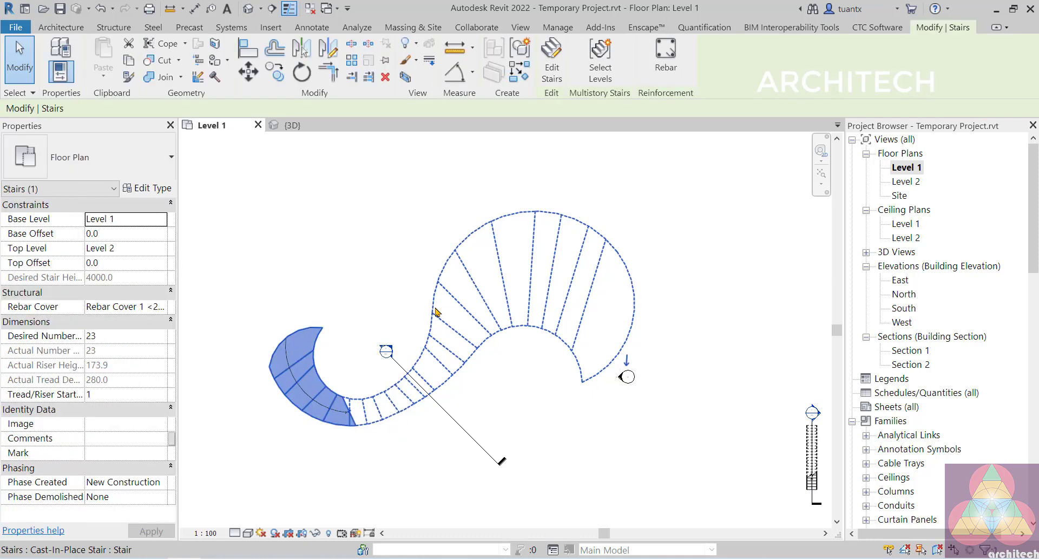
pyautogui.click(551, 73)
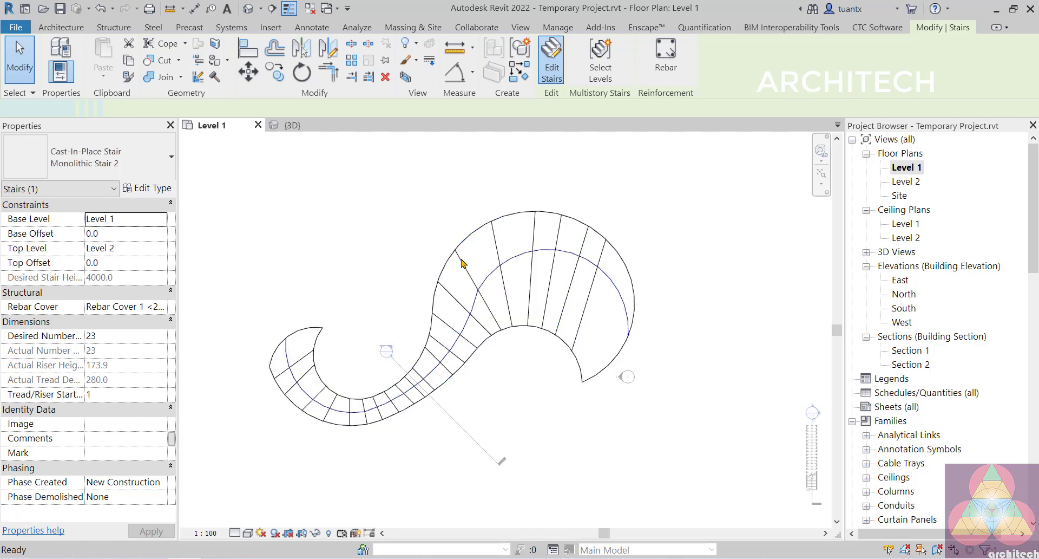
pyautogui.click(477, 228)
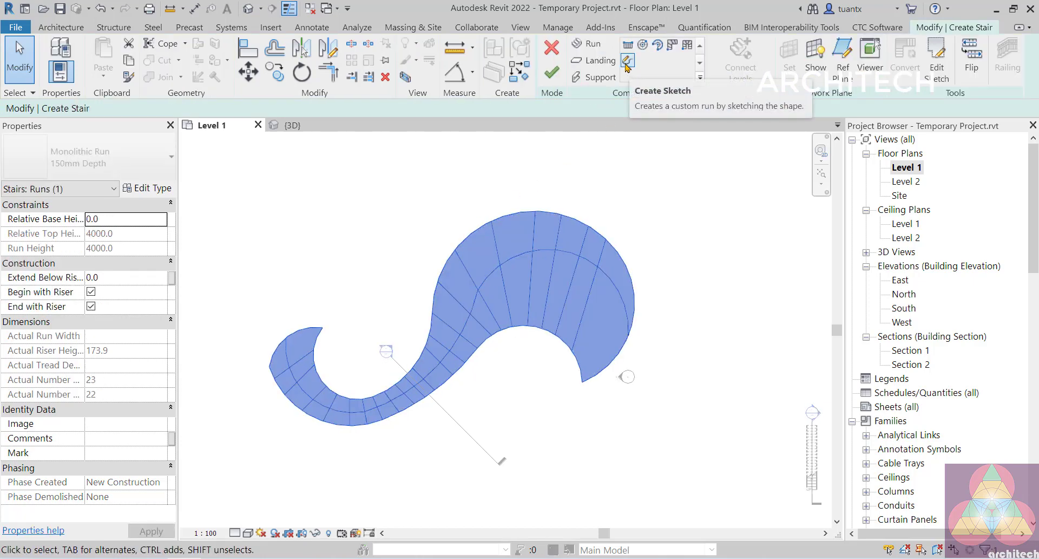
pyautogui.click(932, 62)
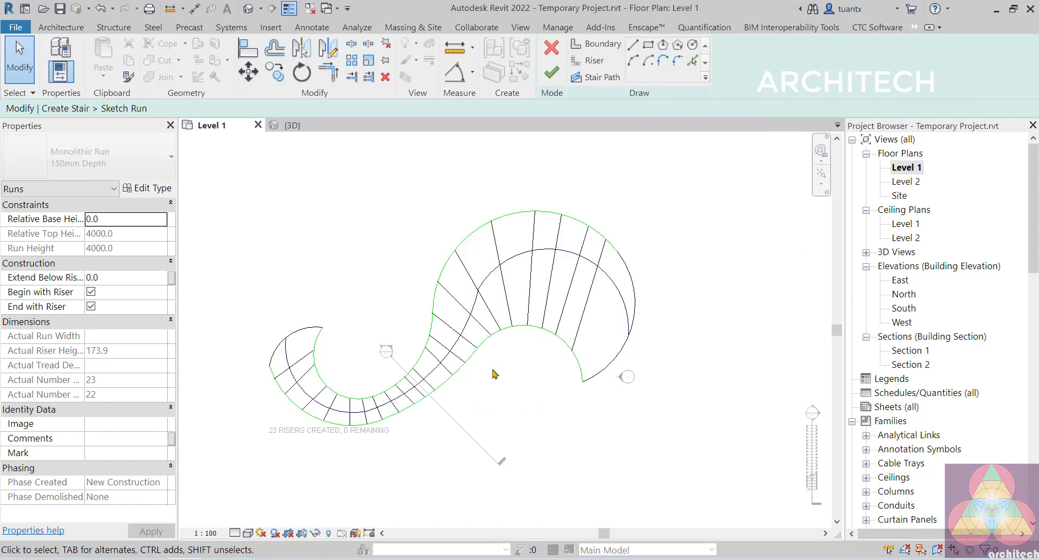
# Examine the boundary curves, riser lines and stair path in the S-shaped stair's run sketch.
pyautogui.scroll(5, 495, 374)
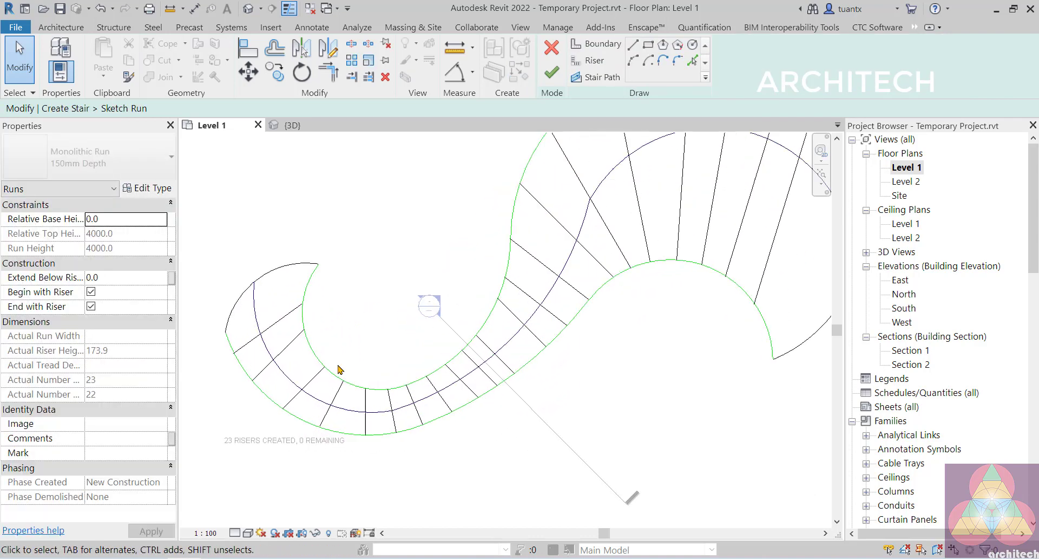
pyautogui.moveTo(338, 370); pyautogui.dragTo(290, 400, button='middle')
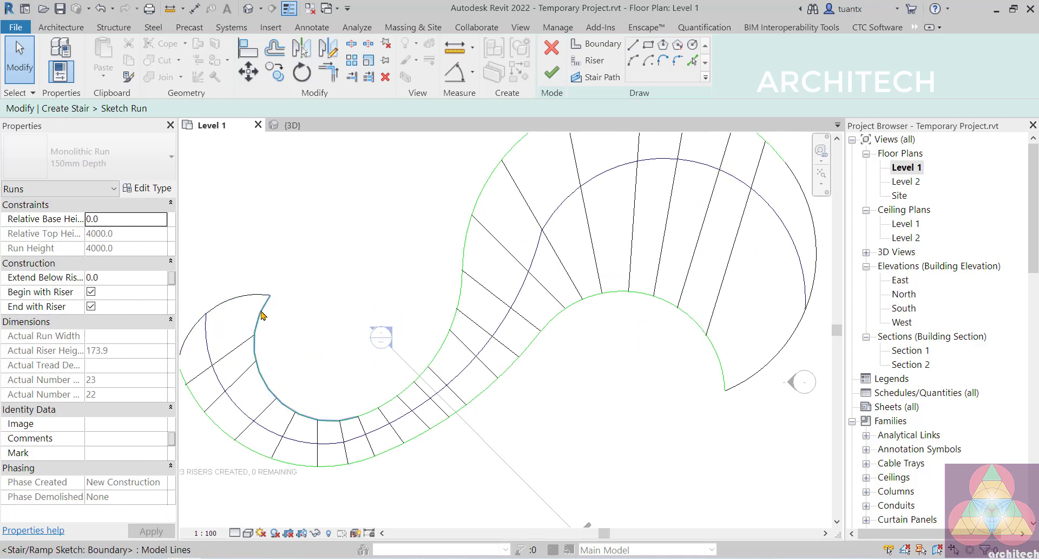
pyautogui.scroll(-1, 289, 328)
pyautogui.moveTo(297, 336); pyautogui.dragTo(284, 365, button='middle')
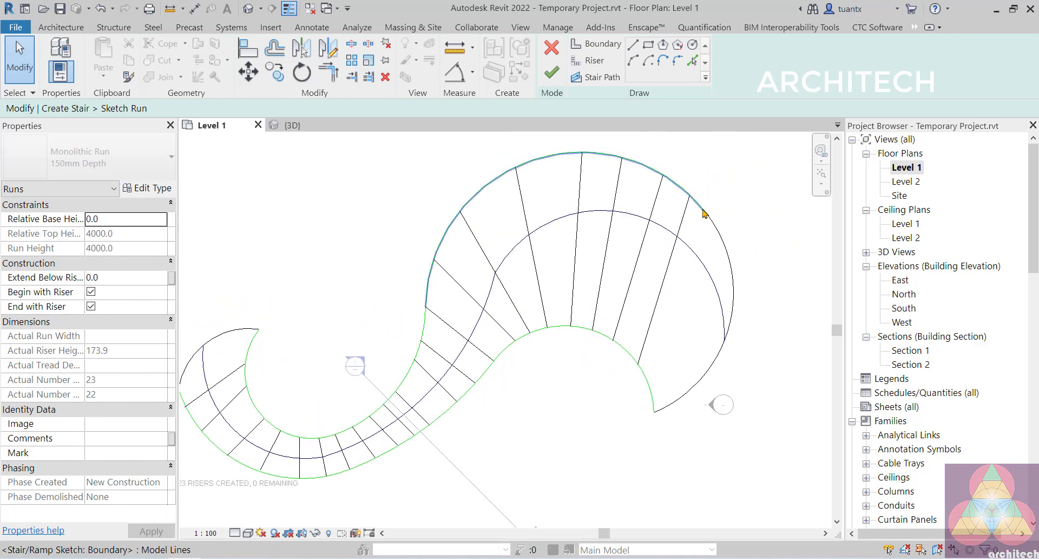
pyautogui.moveTo(173, 420); pyautogui.dragTo(255, 392, button='middle')
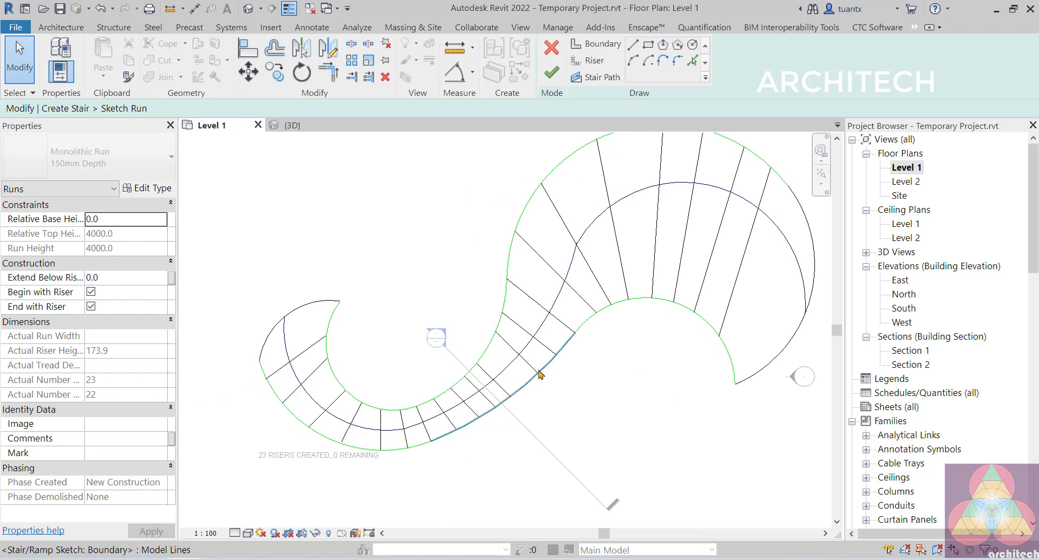
pyautogui.scroll(-1, 402, 397)
pyautogui.moveTo(365, 340); pyautogui.dragTo(348, 353, button='middle')
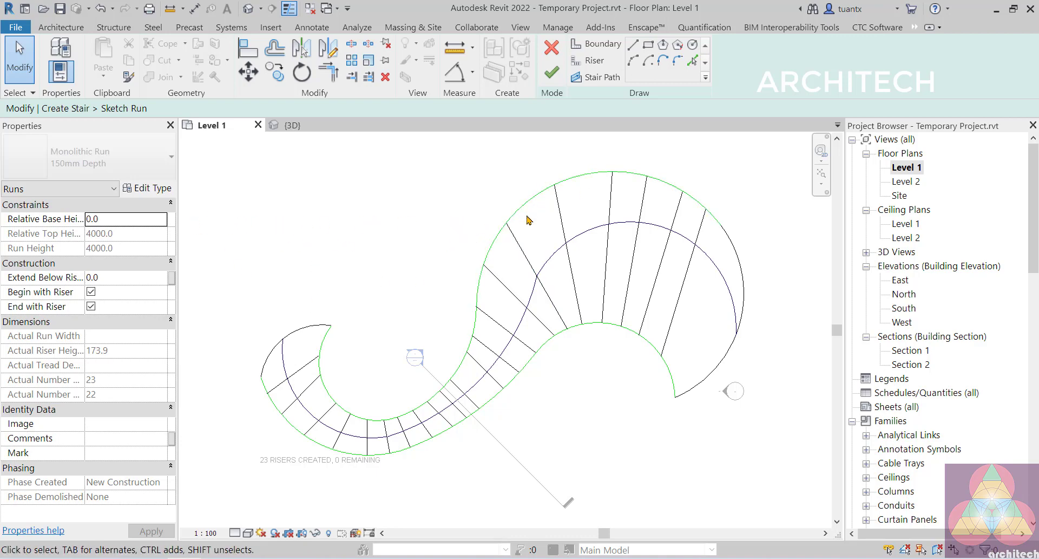
pyautogui.moveTo(492, 230); pyautogui.dragTo(454, 206, button='middle')
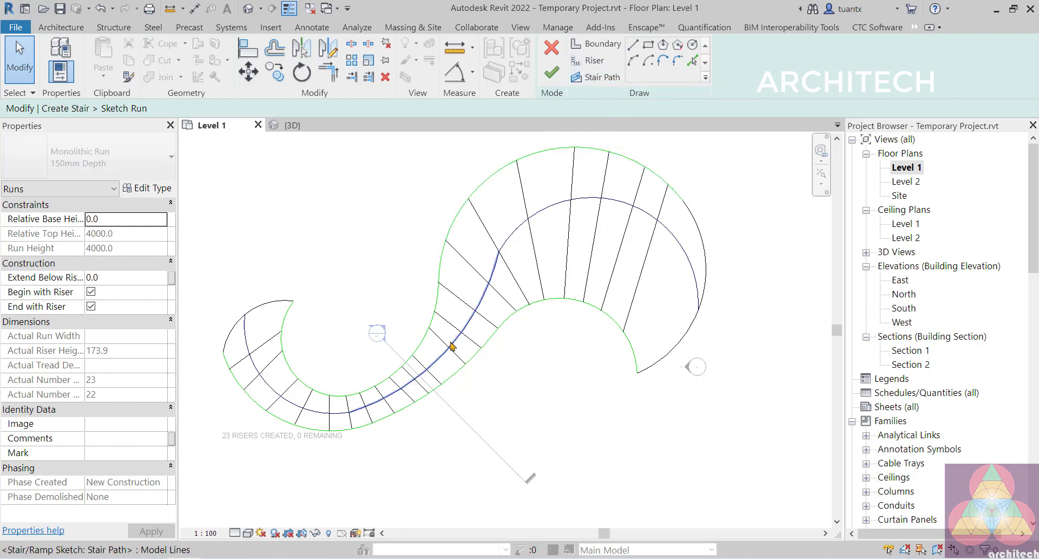
pyautogui.scroll(1, 241, 331)
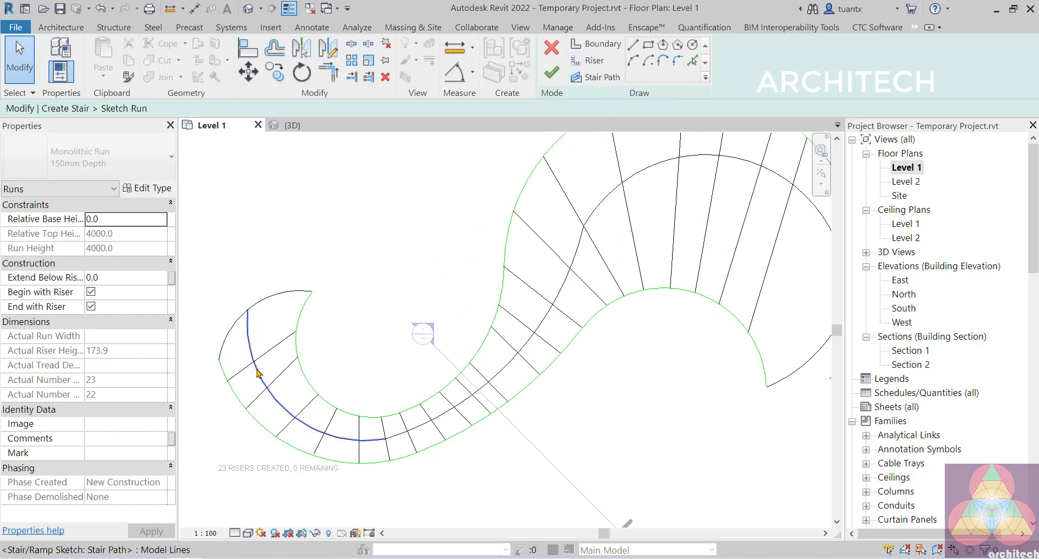
pyautogui.click(272, 301)
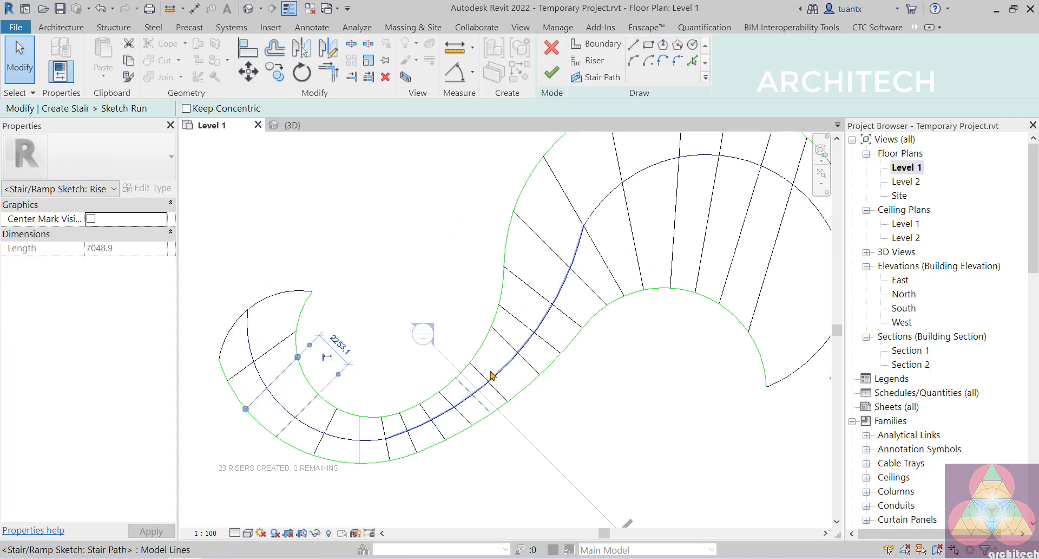
# Inspect the curved end riser and the long straight risers in the wide bend of the run sketch.
pyautogui.moveTo(674, 338); pyautogui.dragTo(691, 361, button='middle')
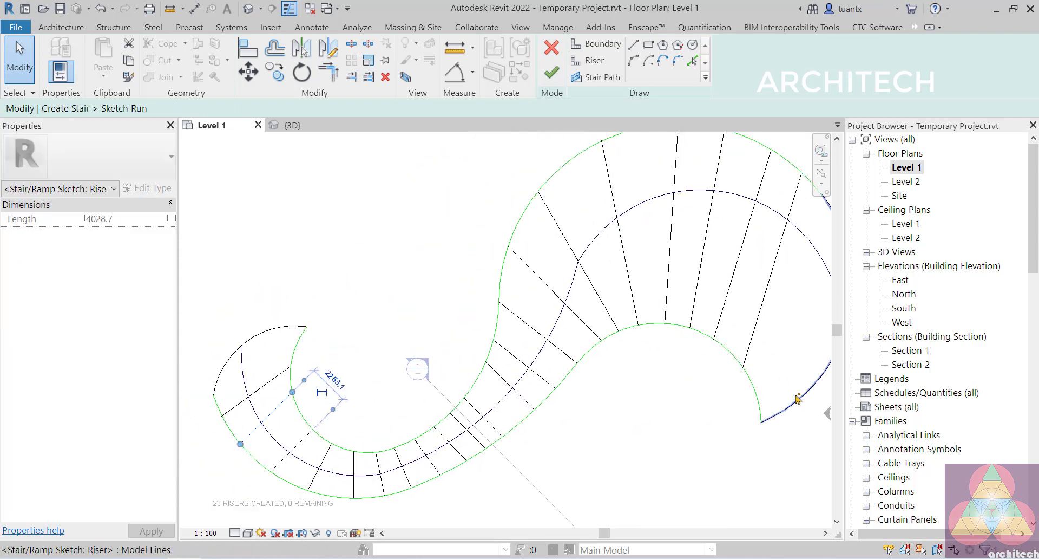
pyautogui.click(796, 397)
pyautogui.moveTo(795, 397); pyautogui.dragTo(707, 399, button='middle')
pyautogui.click(462, 218)
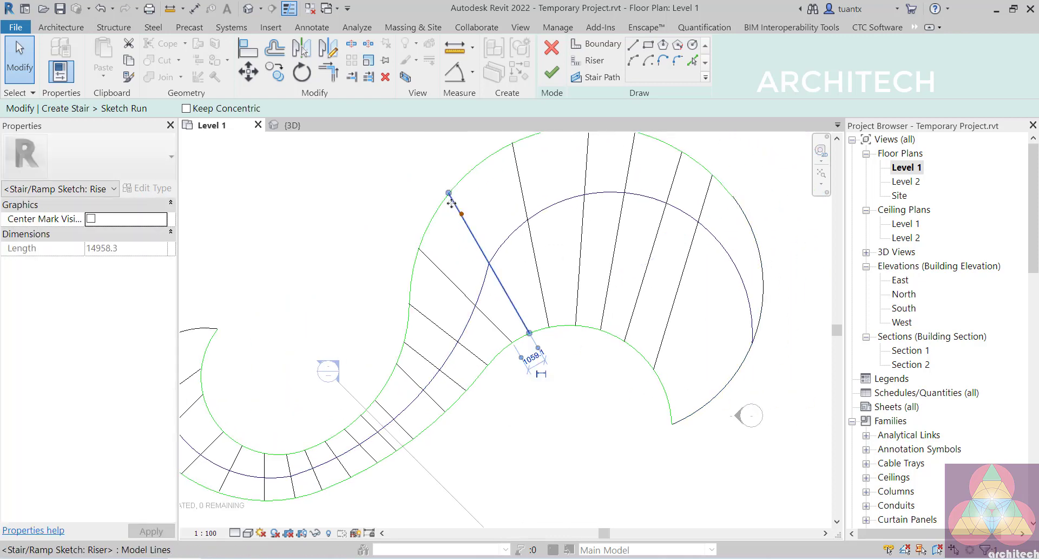
pyautogui.scroll(2, 449, 190)
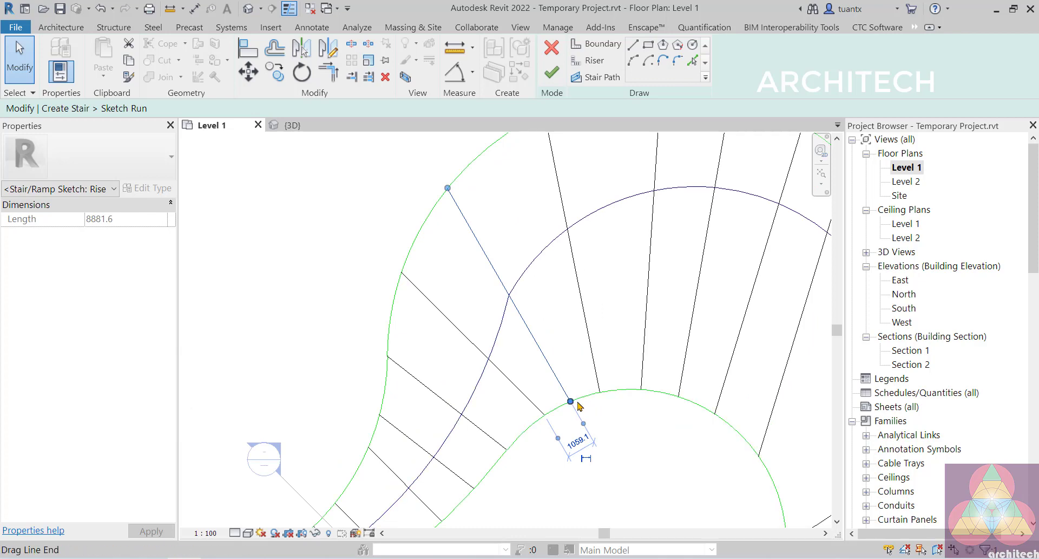
pyautogui.scroll(-1, 563, 379)
pyautogui.scroll(-3, 539, 374)
# Compare the curved first and last risers and where they meet the boundary at both ends of the S-shaped run.
pyautogui.scroll(3, 399, 348)
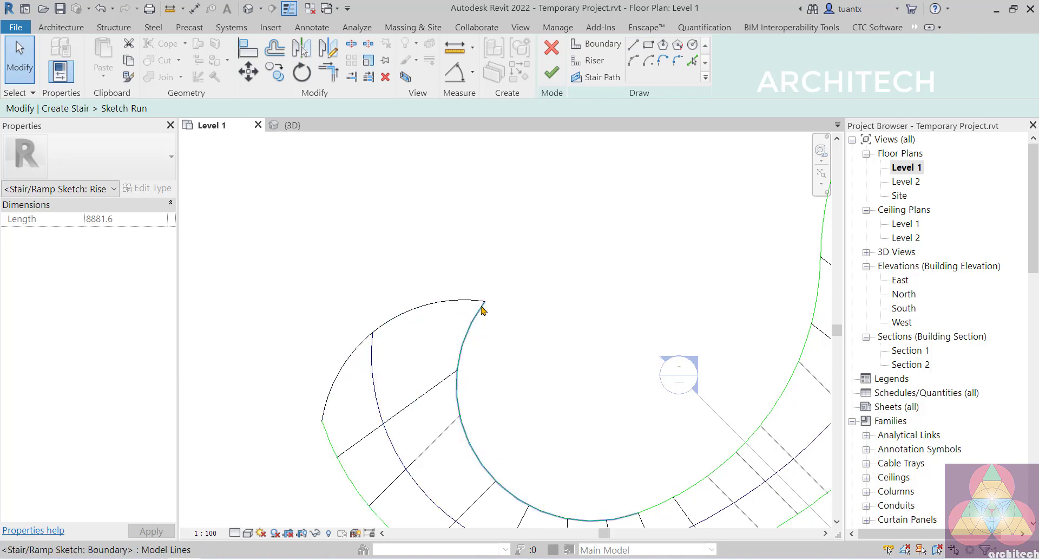
pyautogui.moveTo(338, 346); pyautogui.dragTo(232, 356, button='middle')
pyautogui.scroll(-5, 233, 357)
pyautogui.scroll(-1, 586, 303)
pyautogui.moveTo(774, 276); pyautogui.dragTo(664, 301, button='middle')
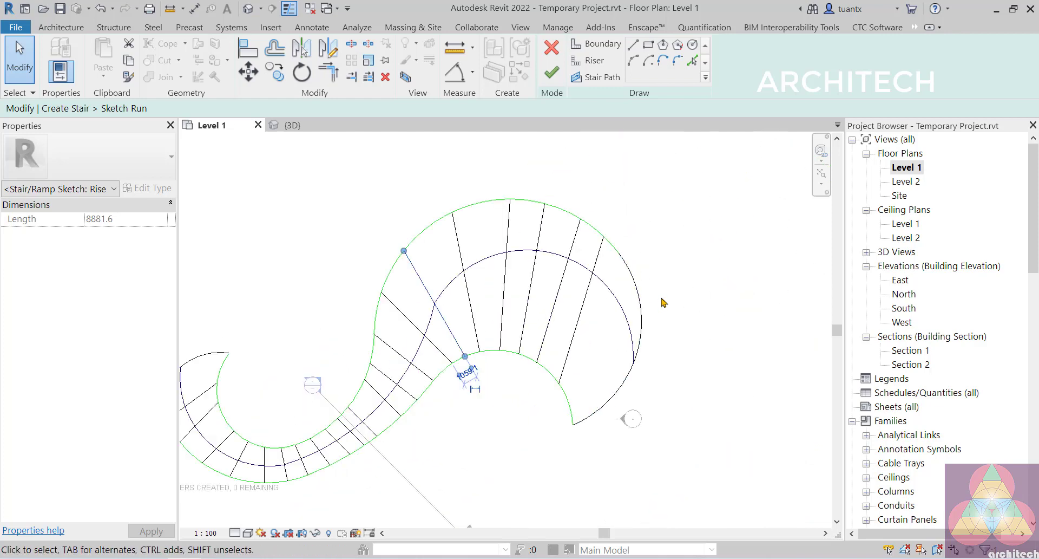
pyautogui.scroll(2, 625, 295)
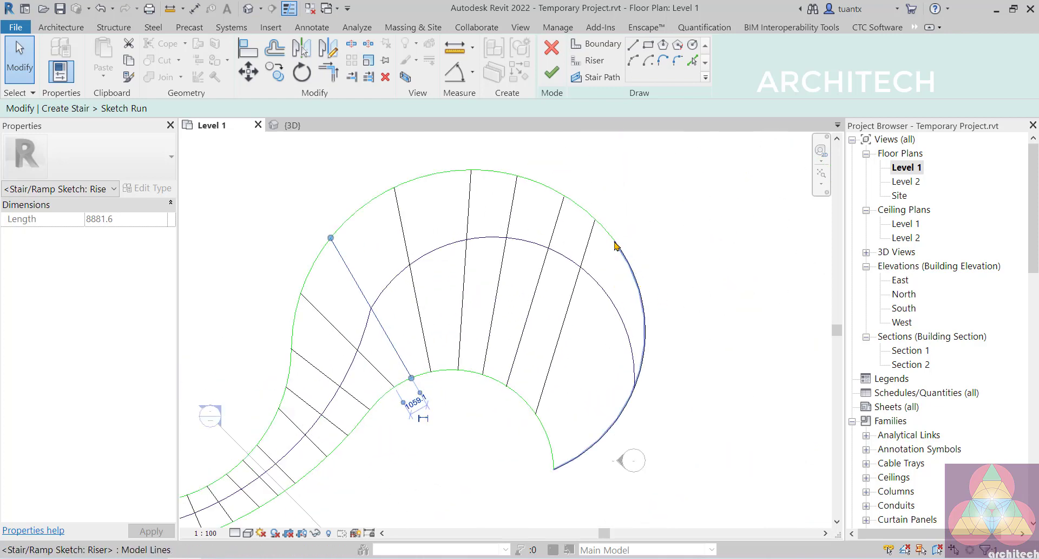
pyautogui.moveTo(531, 466); pyautogui.dragTo(591, 417, button='middle')
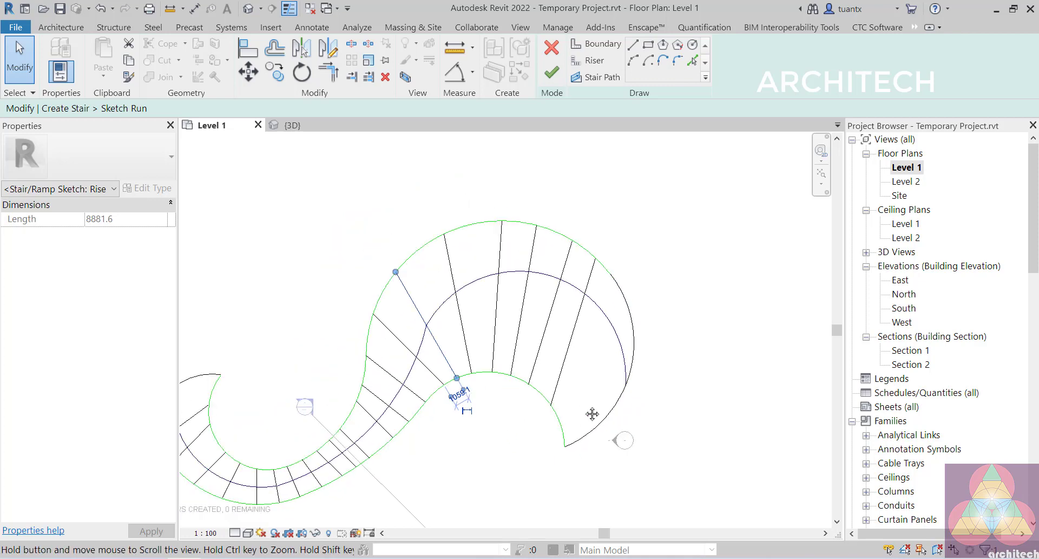
pyautogui.scroll(-2, 603, 297)
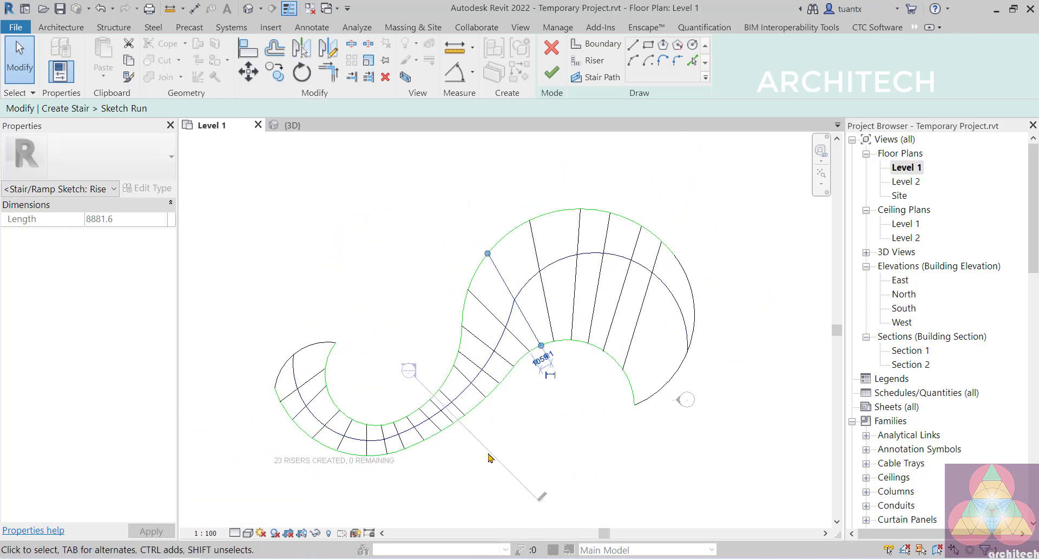
# Examine how the riser lines are spaced across the boundaries from the wide bend to the narrow end.
pyautogui.scroll(3, 484, 444)
pyautogui.moveTo(580, 207)
pyautogui.mouseDown(button='middle')
pyautogui.moveTo(544, 334)
pyautogui.moveTo(530, 326)
pyautogui.mouseUp(button='middle')
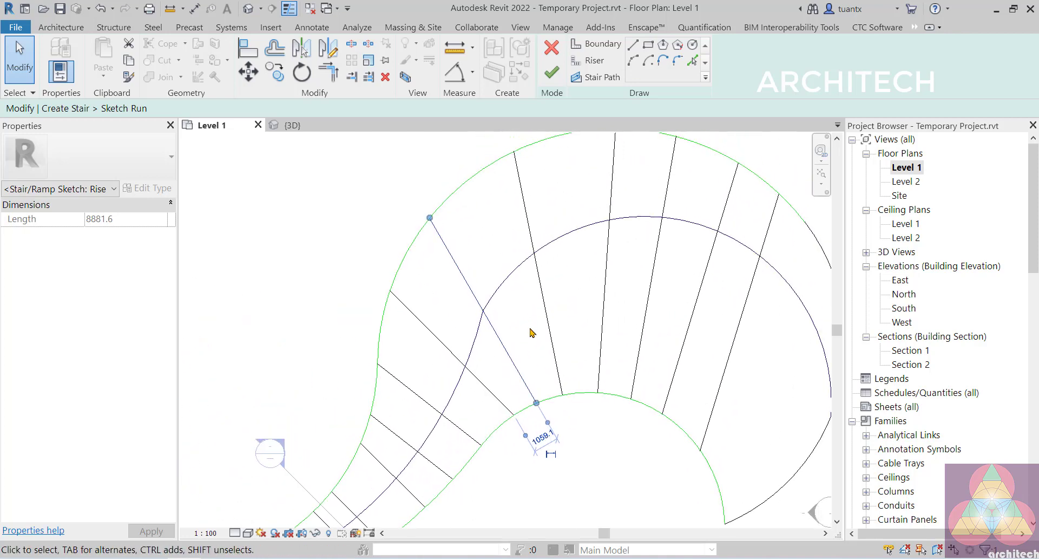
pyautogui.scroll(-2, 528, 329)
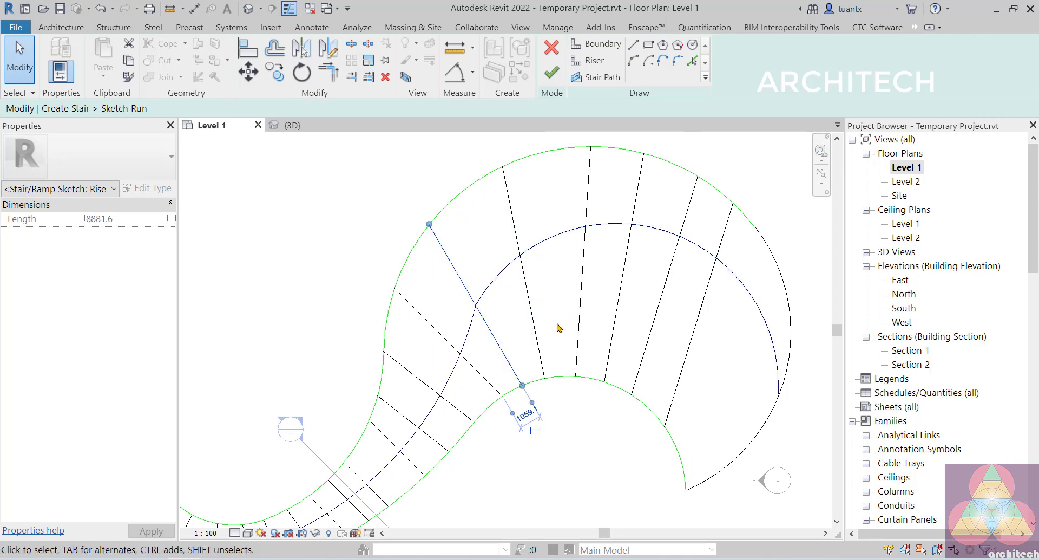
pyautogui.moveTo(565, 325); pyautogui.dragTo(701, 268, button='middle')
pyautogui.moveTo(486, 429); pyautogui.dragTo(534, 390, button='middle')
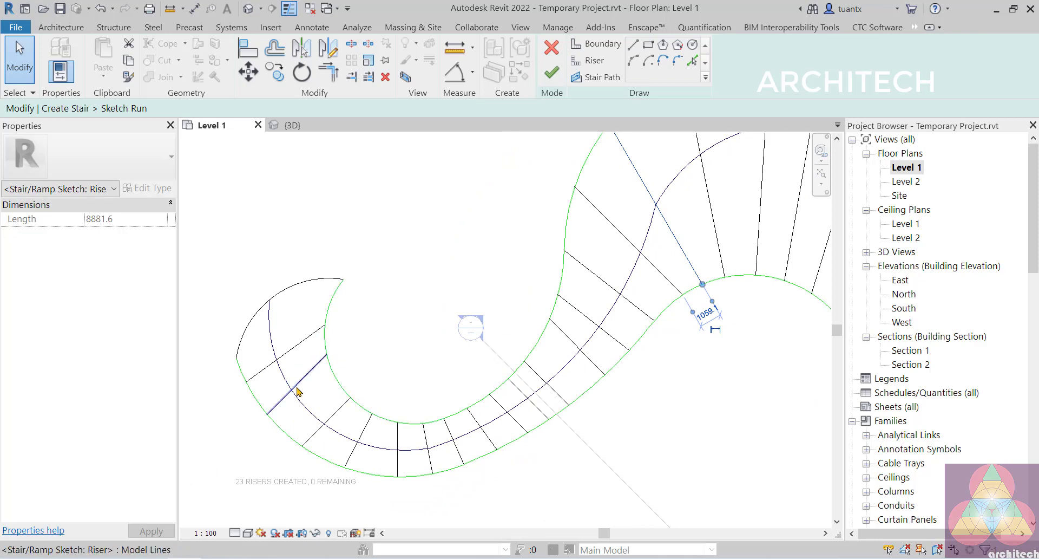
pyautogui.scroll(-1, 525, 365)
pyautogui.moveTo(520, 364); pyautogui.dragTo(433, 385, button='middle')
pyautogui.scroll(1, 548, 234)
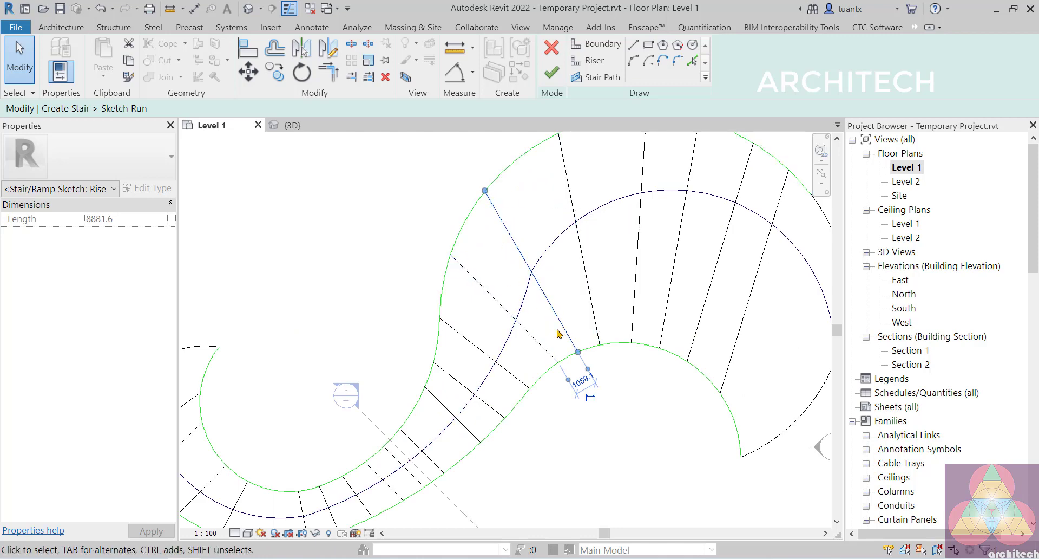
pyautogui.scroll(-2, 539, 286)
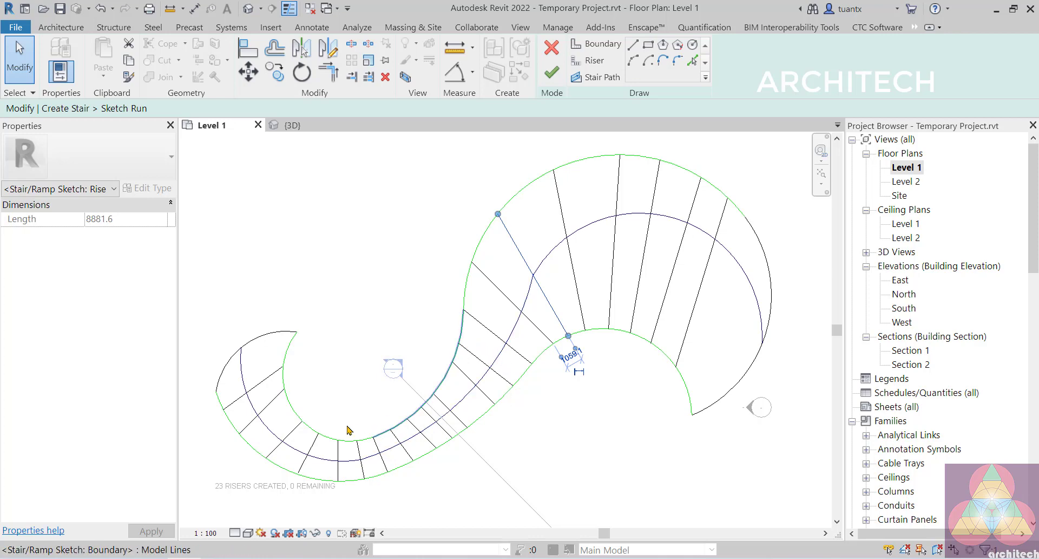
# Review the stair path by selecting its three connected arcs from the small end to the wide end.
pyautogui.click(601, 78)
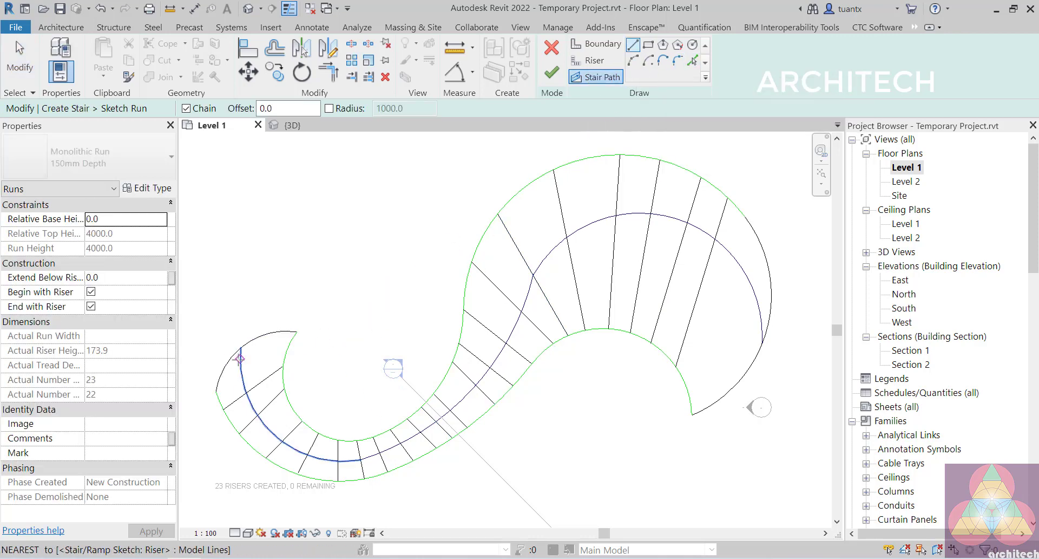
pyautogui.click(20, 59)
pyautogui.click(243, 367)
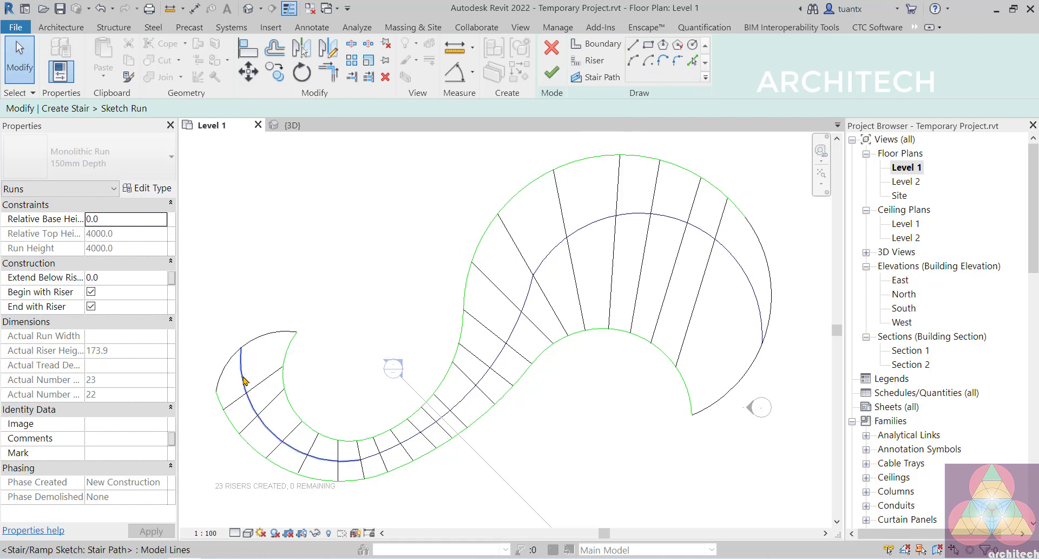
pyautogui.click(417, 436)
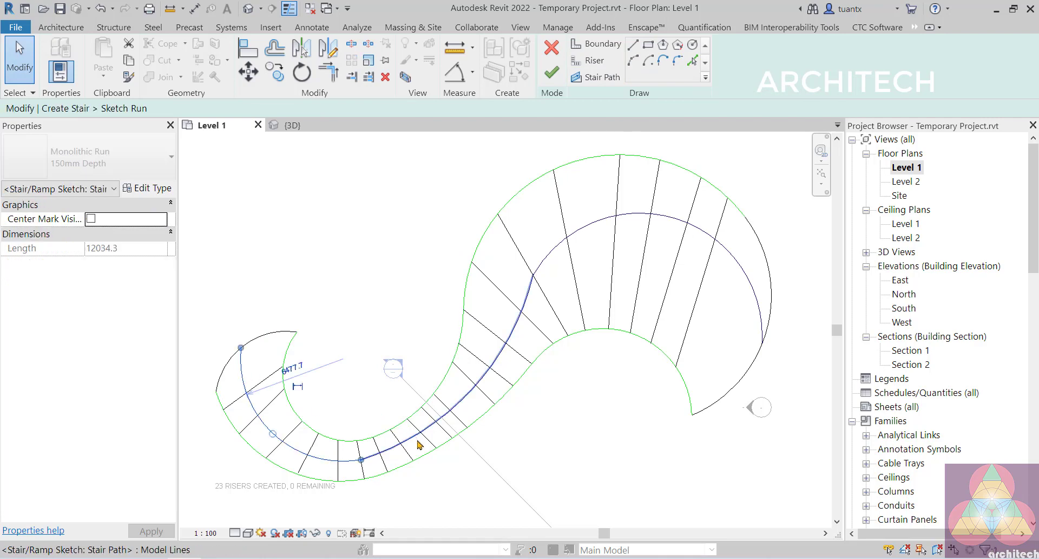
pyautogui.click(556, 250)
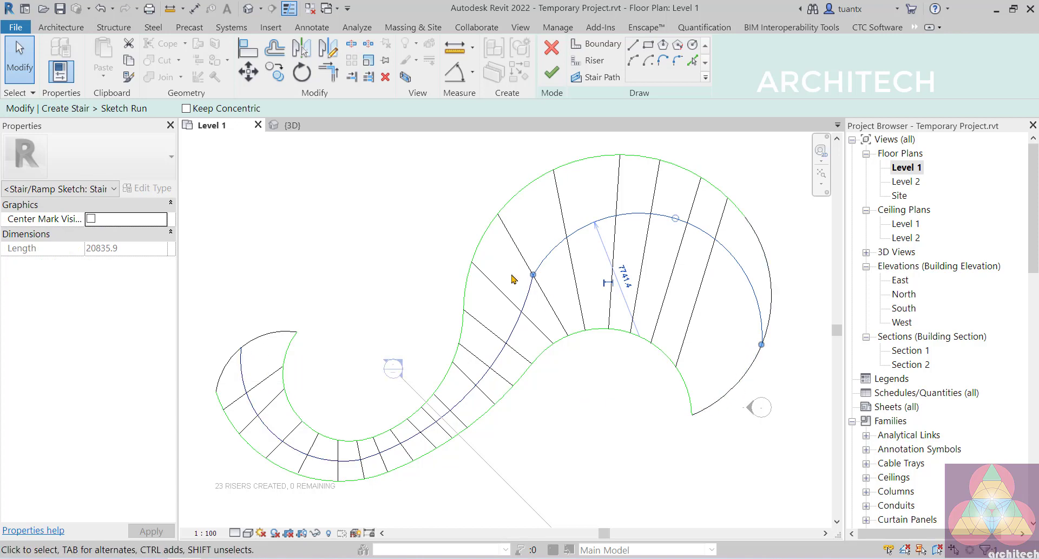
# Finish the run sketch and the stair edit, and open the default 3D view.
pyautogui.click(547, 75)
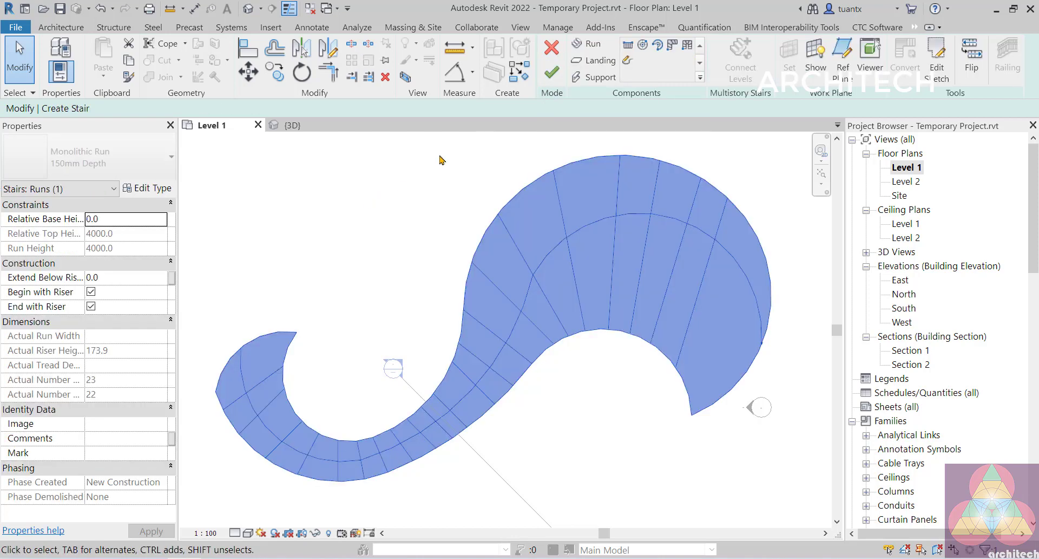
pyautogui.click(545, 81)
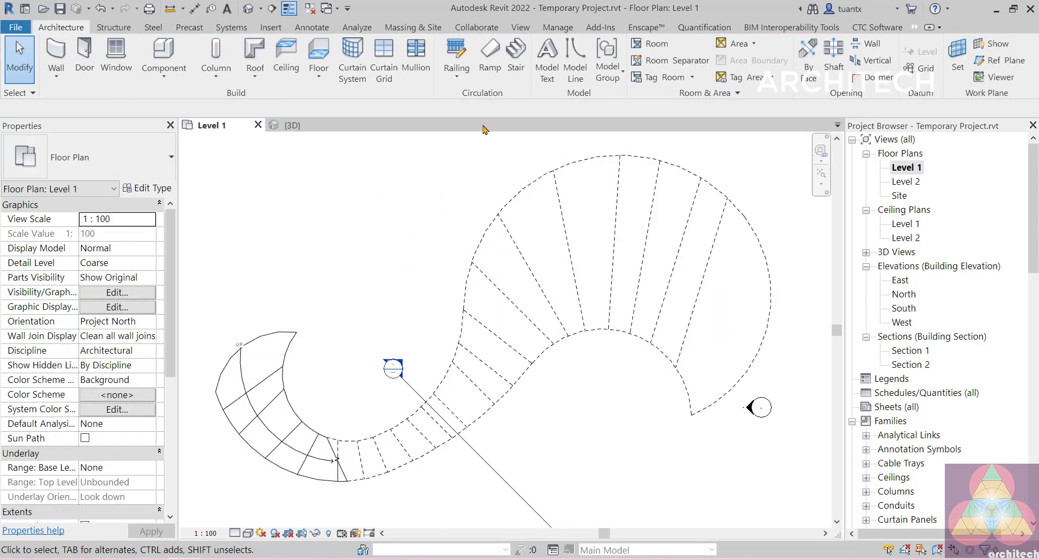
pyautogui.click(248, 8)
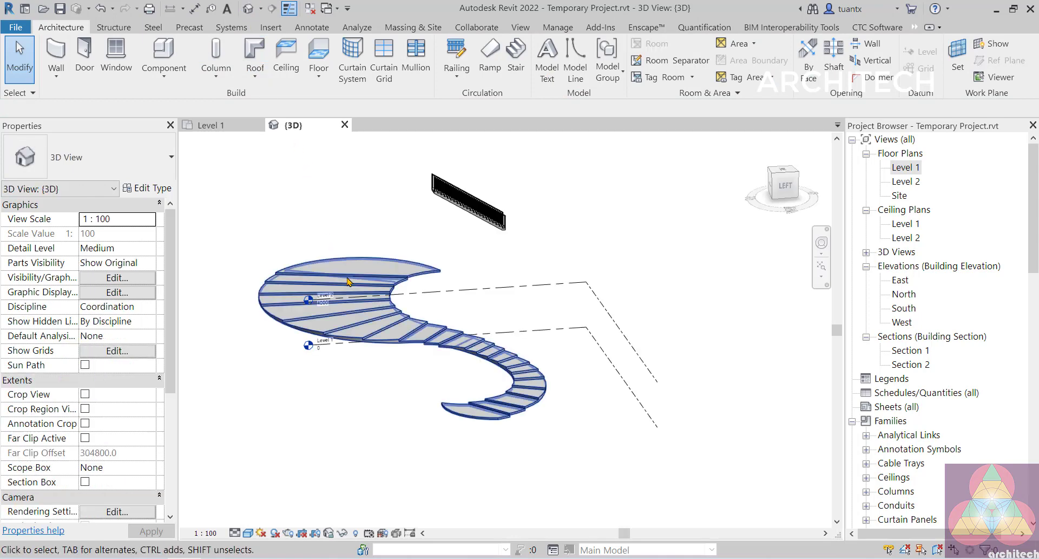
# Examine the treads and underside edge of the S-shaped stair from the front in the 3D view.
pyautogui.keyDown('shift'); pyautogui.moveTo(438, 376); pyautogui.dragTo(320, 248, button='middle'); pyautogui.keyUp('shift')
pyautogui.keyDown('shift'); pyautogui.moveTo(457, 385); pyautogui.dragTo(399, 350, button='middle'); pyautogui.keyUp('shift')
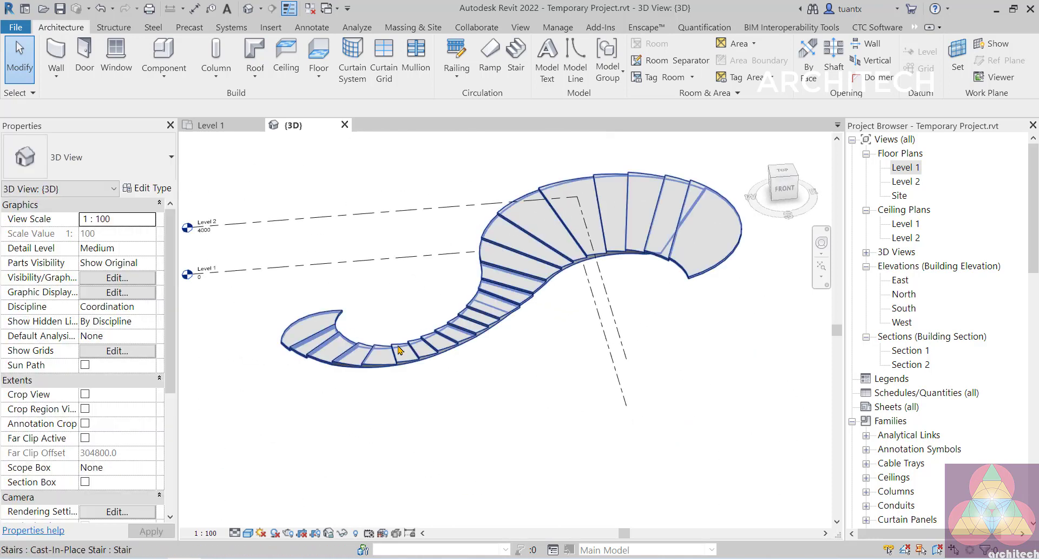
pyautogui.scroll(5, 533, 279)
pyautogui.moveTo(517, 234); pyautogui.dragTo(309, 288, button='middle')
pyautogui.scroll(-4, 418, 301)
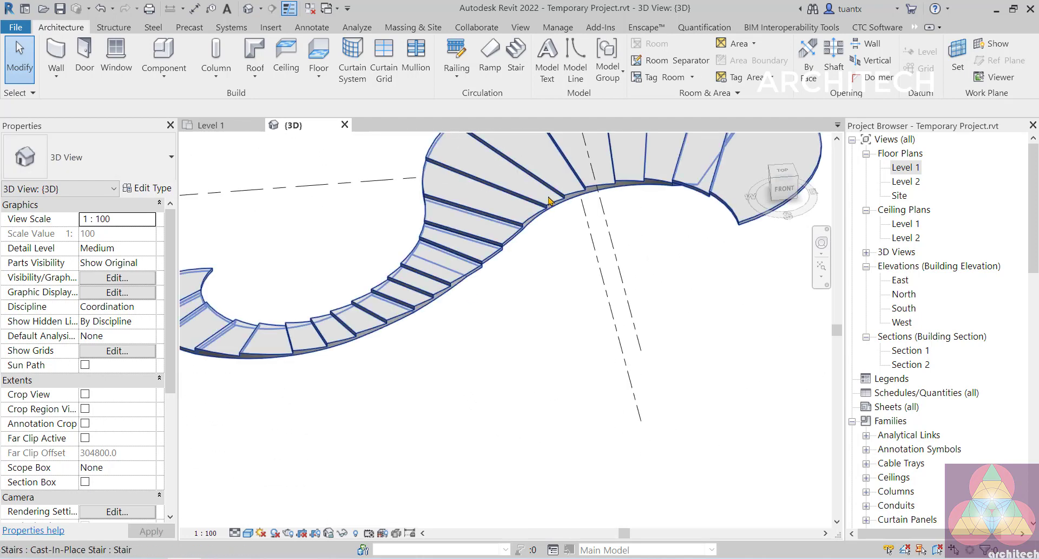
pyautogui.keyDown('shift'); pyautogui.moveTo(550, 201); pyautogui.dragTo(563, 282, button='middle'); pyautogui.keyUp('shift')
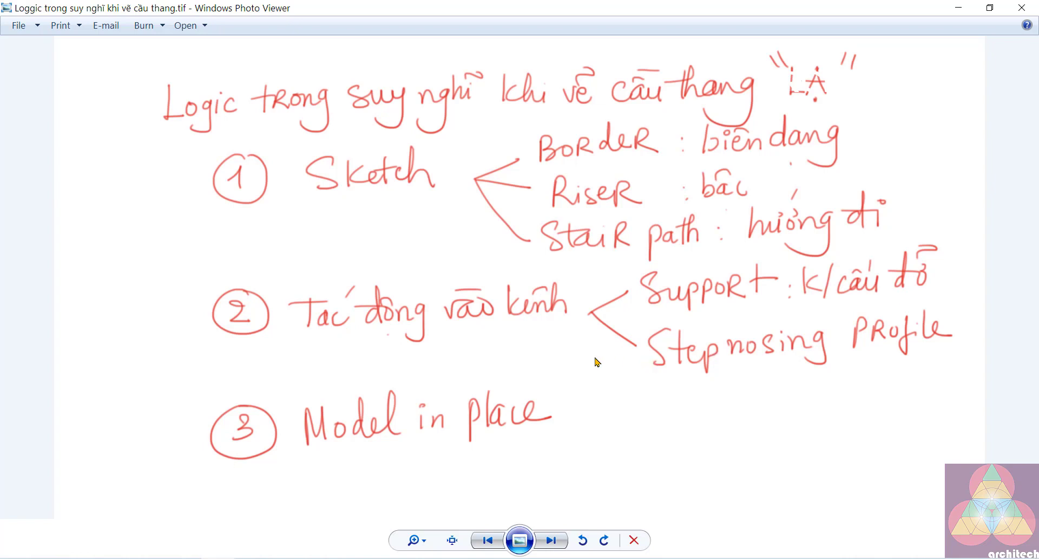
# Switch to Pinterest, browse the modern staircase design results and open the pin Staircase Of A Hotel Lobby.
pyautogui.hotkey('alt', 'Tab')
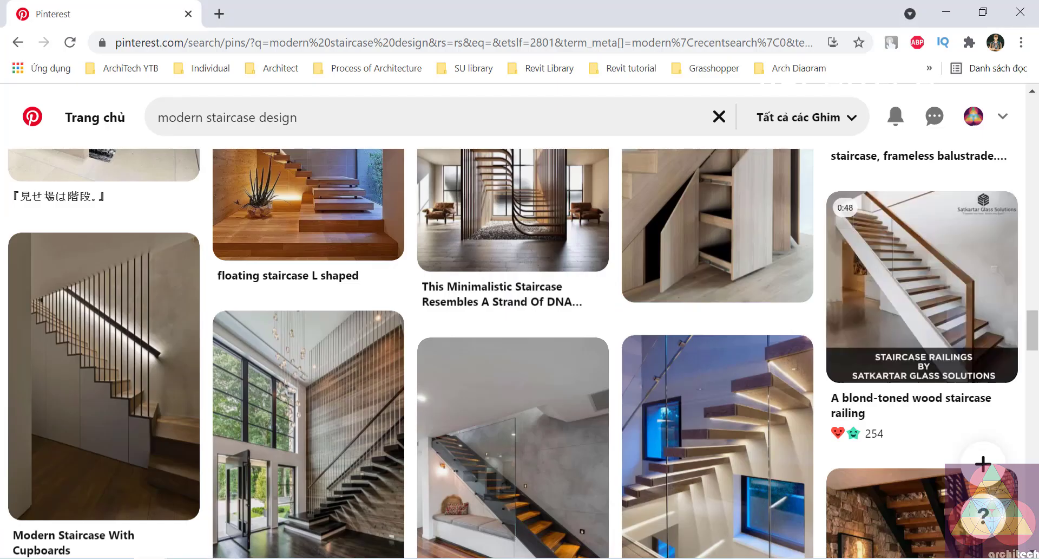
pyautogui.scroll(8, 304, 389)
pyautogui.scroll(4, 303, 389)
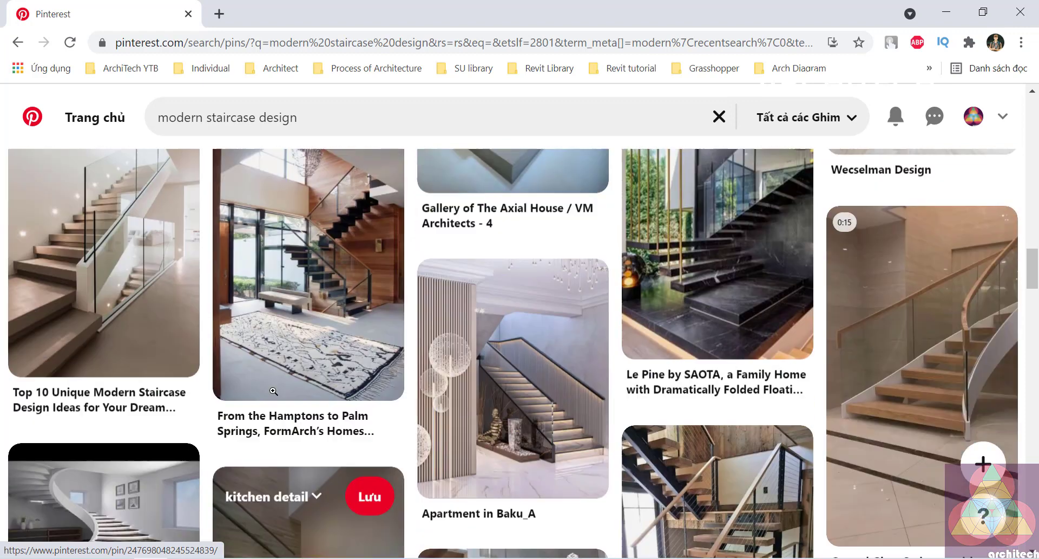
pyautogui.scroll(-3, 68, 341)
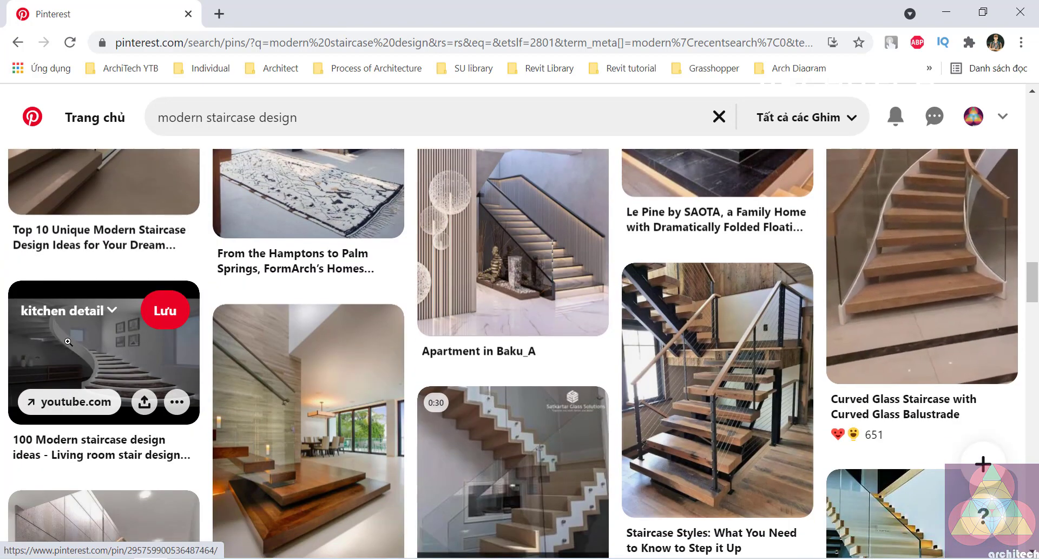
pyautogui.scroll(3, 151, 270)
pyautogui.scroll(4, 150, 270)
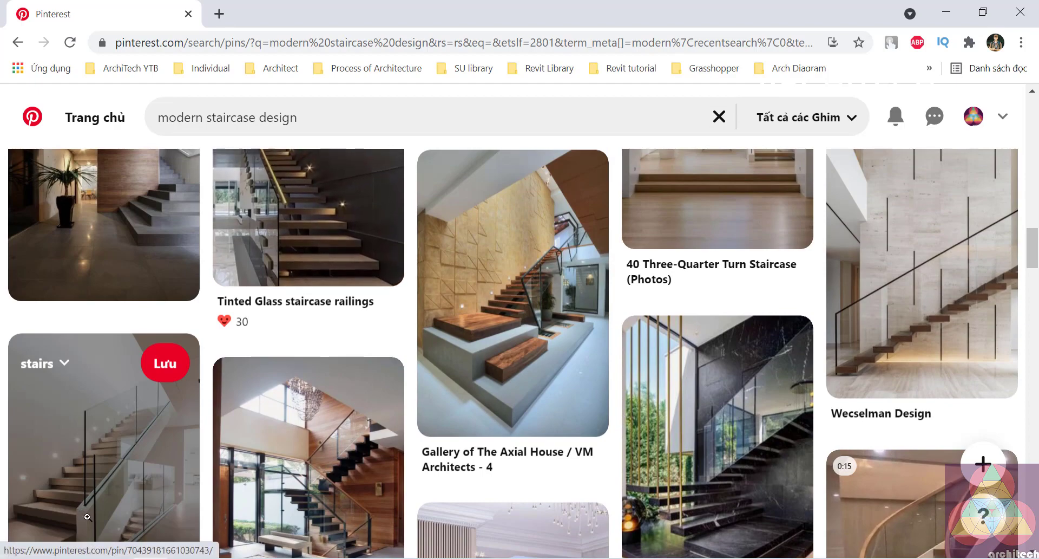
pyautogui.scroll(-2, 162, 414)
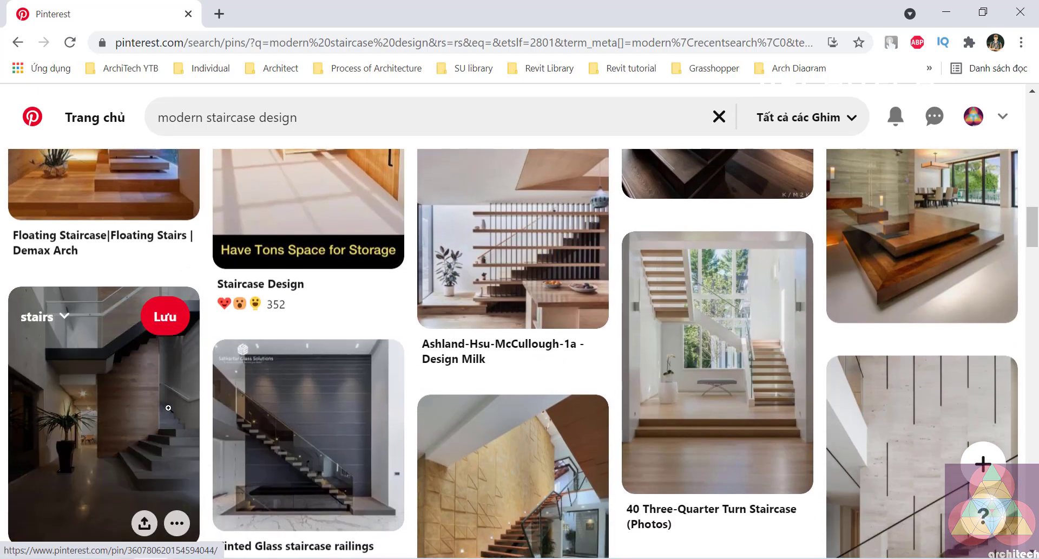
pyautogui.scroll(-8, 163, 414)
pyautogui.scroll(2, 580, 405)
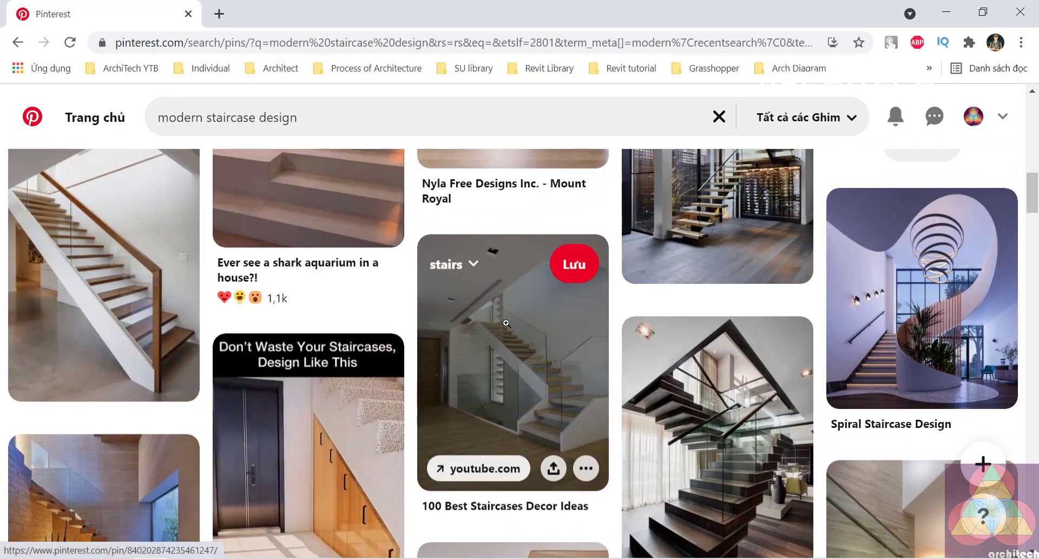
pyautogui.scroll(8, 484, 319)
pyautogui.scroll(-4, 483, 319)
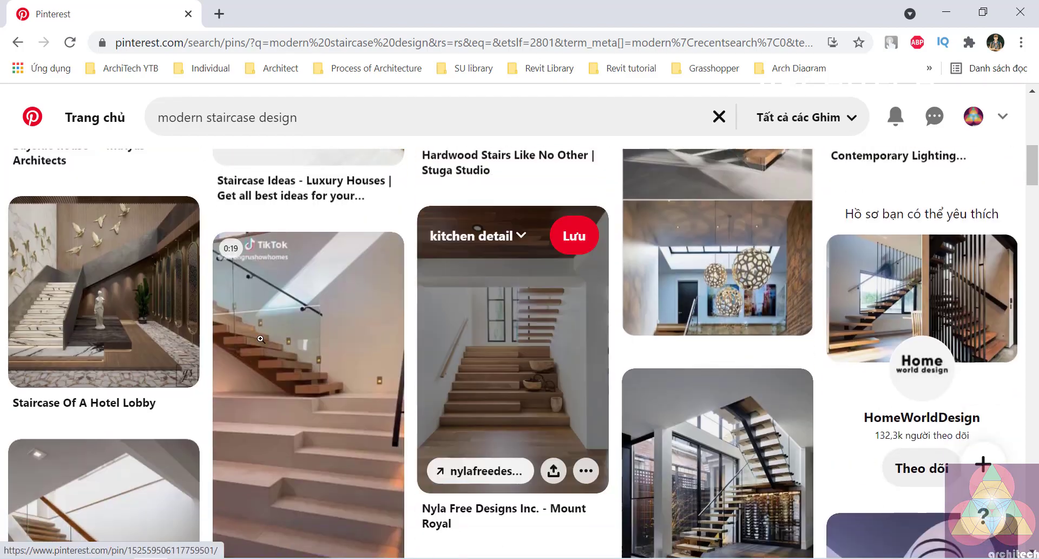
pyautogui.click(96, 288)
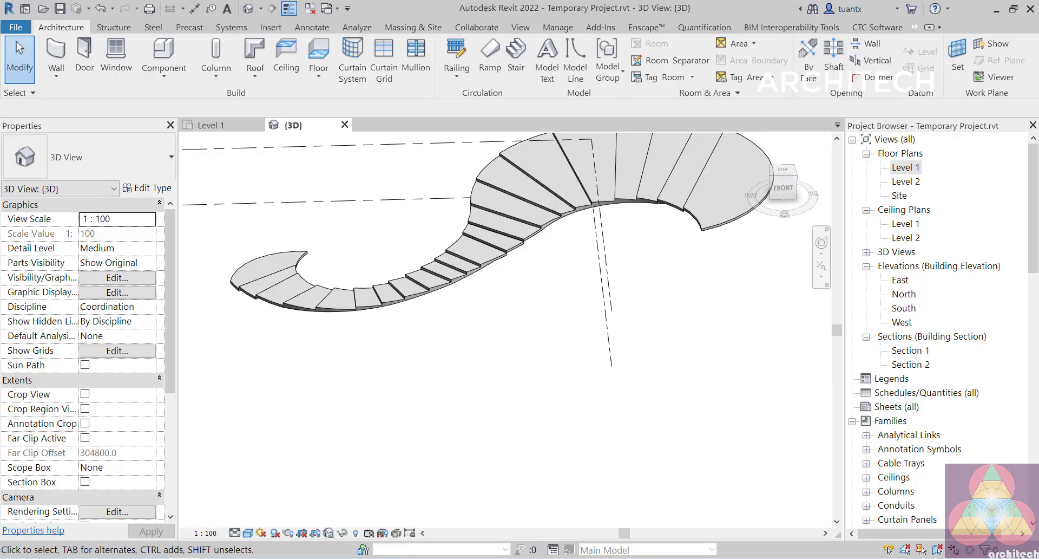
# Open the type properties of the S-shaped stair and compare them with the hotel lobby staircase reference on Pinterest.
pyautogui.click(284, 300)
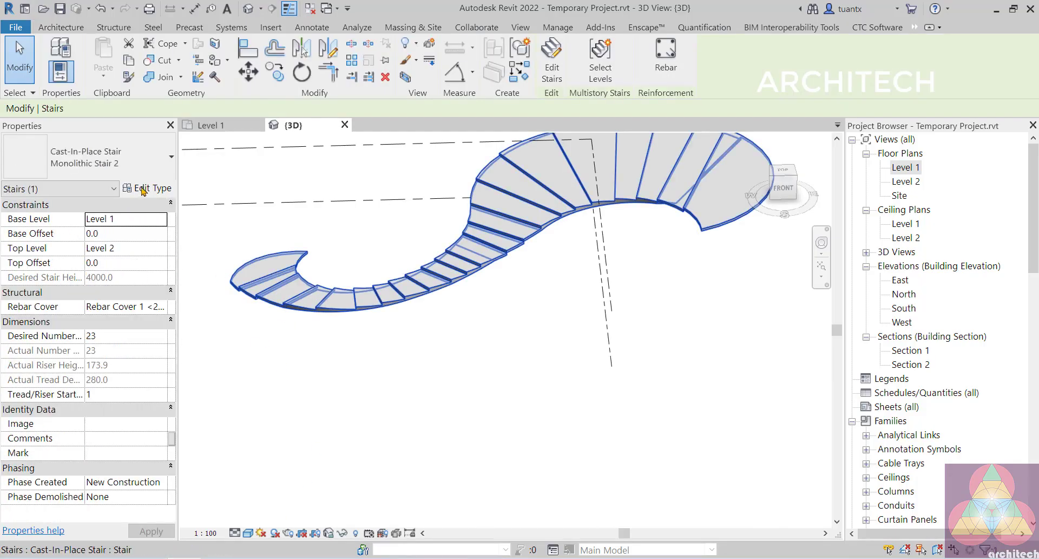
pyautogui.click(141, 187)
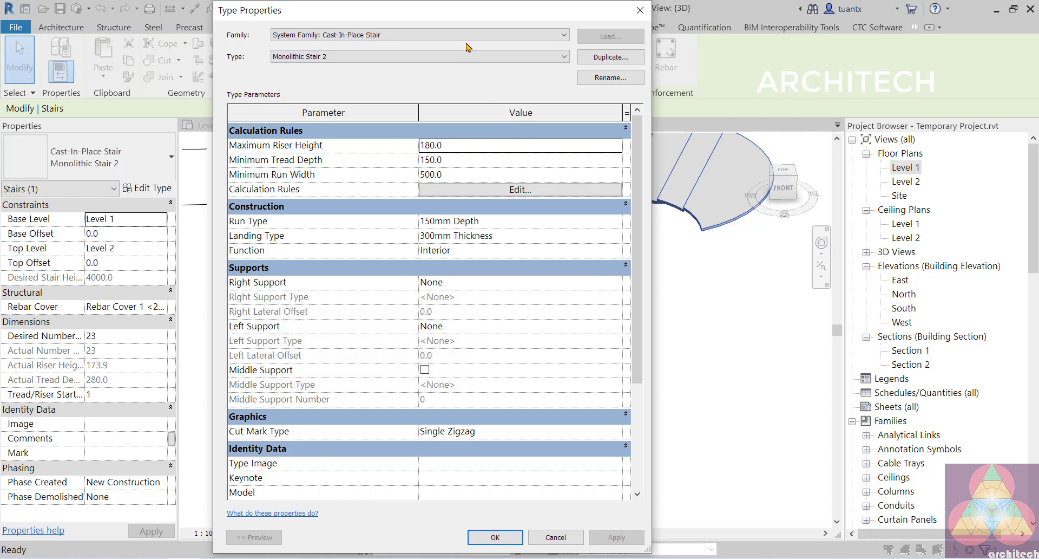
pyautogui.hotkey('alt', 'Tab')
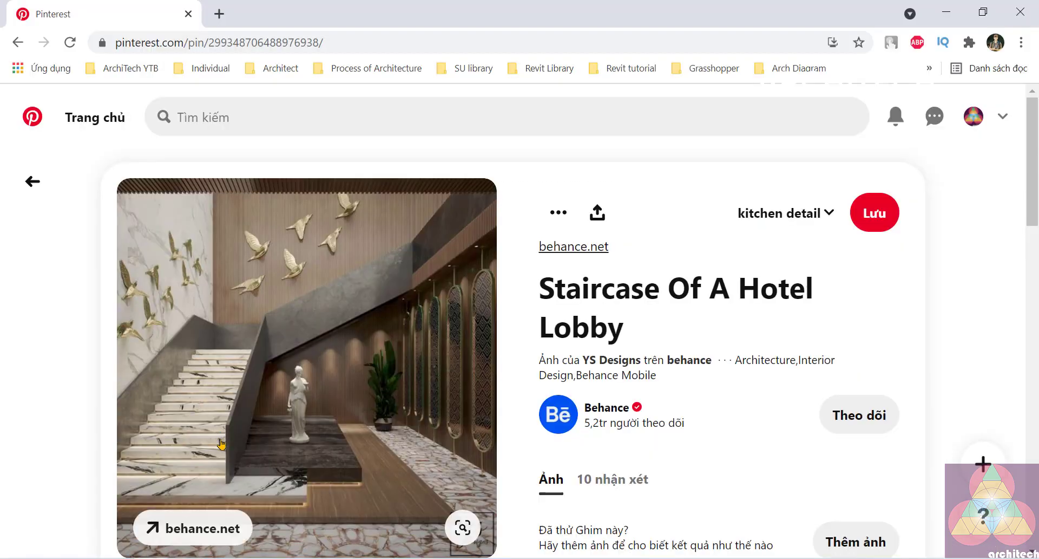
pyautogui.hotkey('alt', 'Tab')
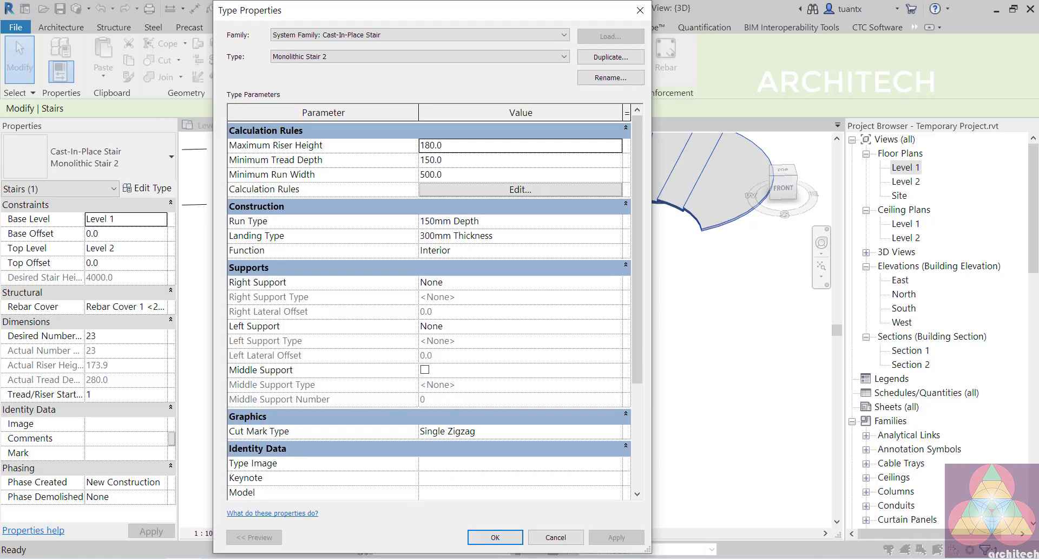
# Set both the right and the left support of the Monolithic Stair 2 type to Stringer (Closed).
pyautogui.click(528, 282)
pyautogui.click(487, 282)
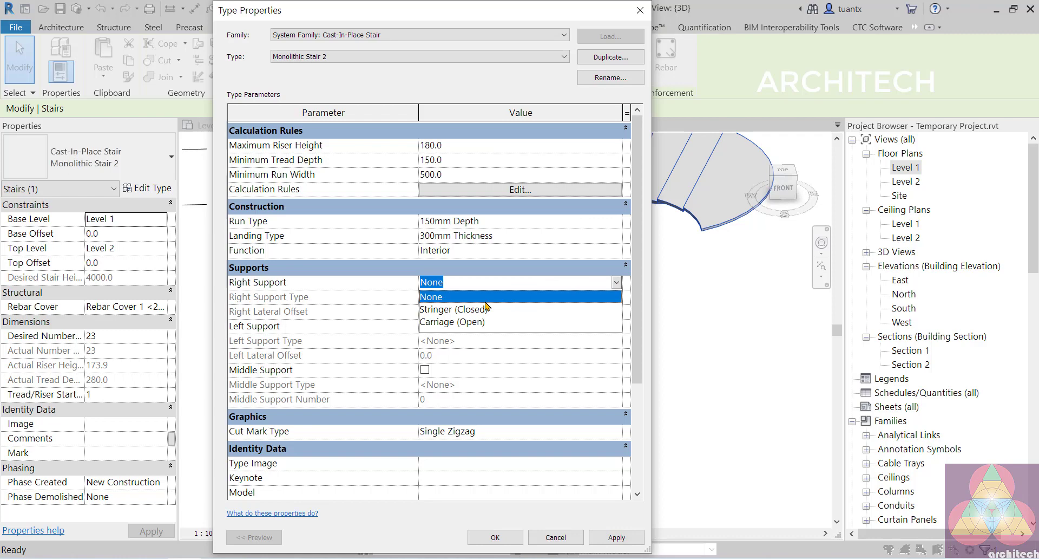
pyautogui.click(445, 309)
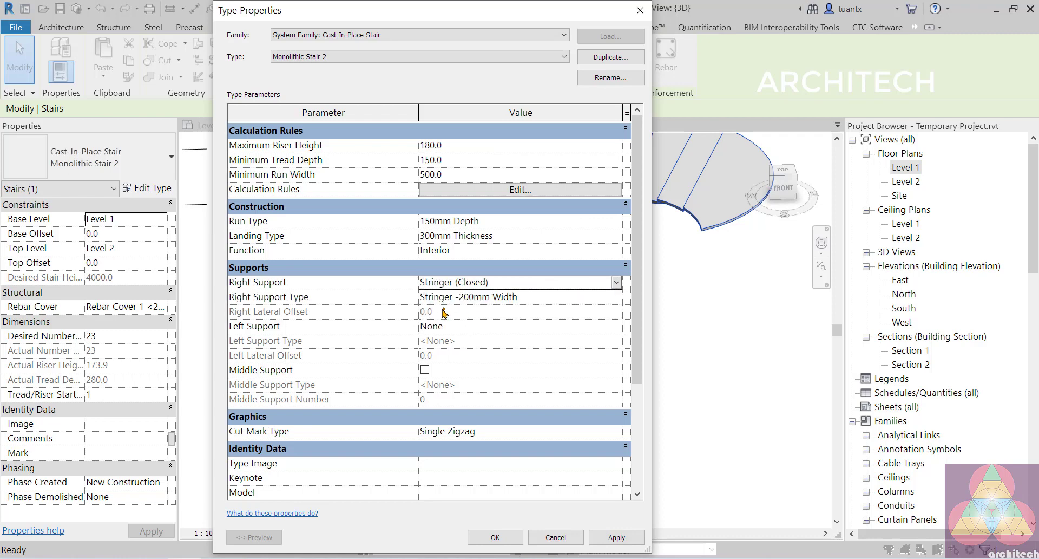
pyautogui.click(474, 326)
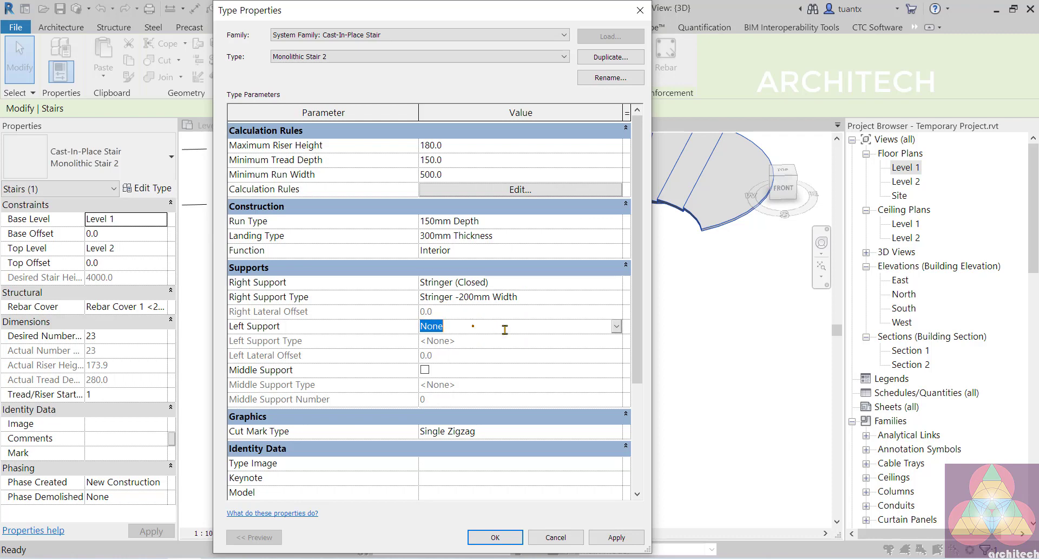
pyautogui.click(616, 325)
pyautogui.click(470, 352)
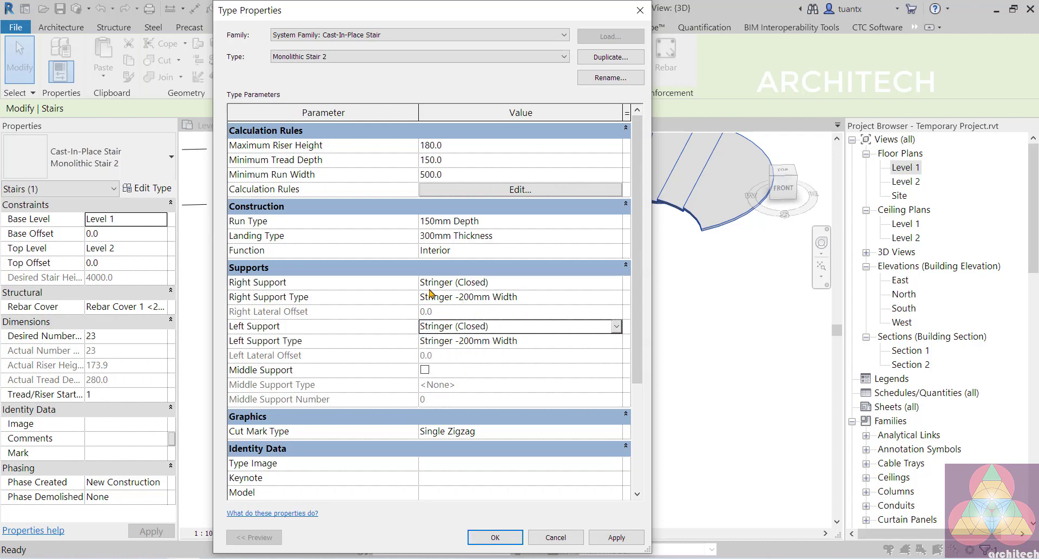
# Review the section profile, width and depth settings of the right support's stringer type, and apply the stair type changes.
pyautogui.click(536, 296)
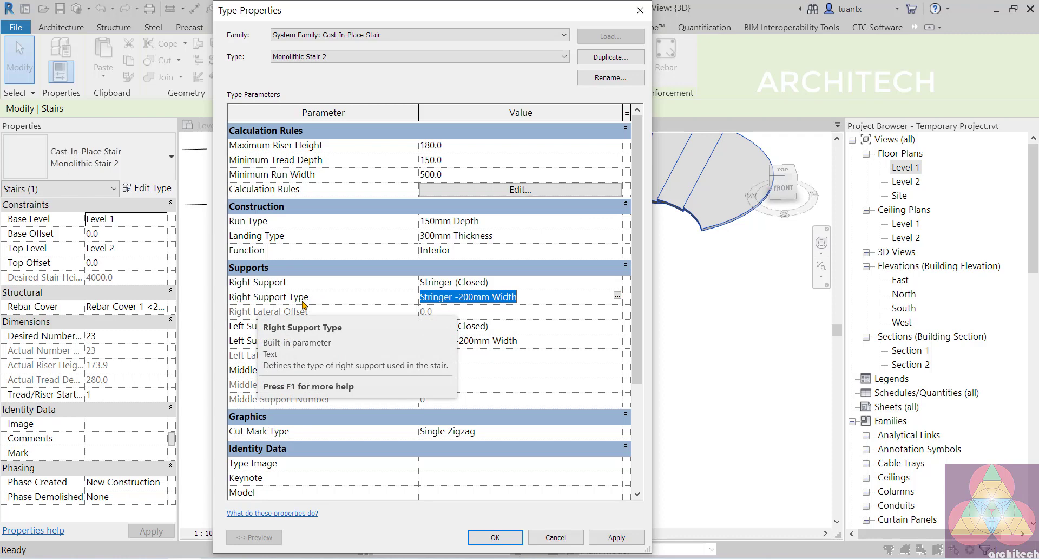
pyautogui.click(617, 296)
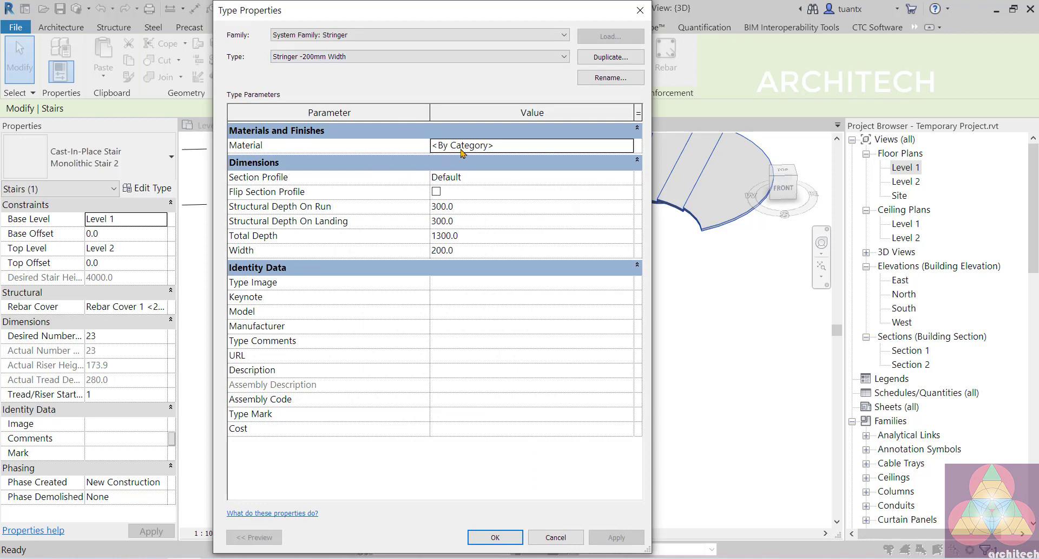
pyautogui.click(467, 179)
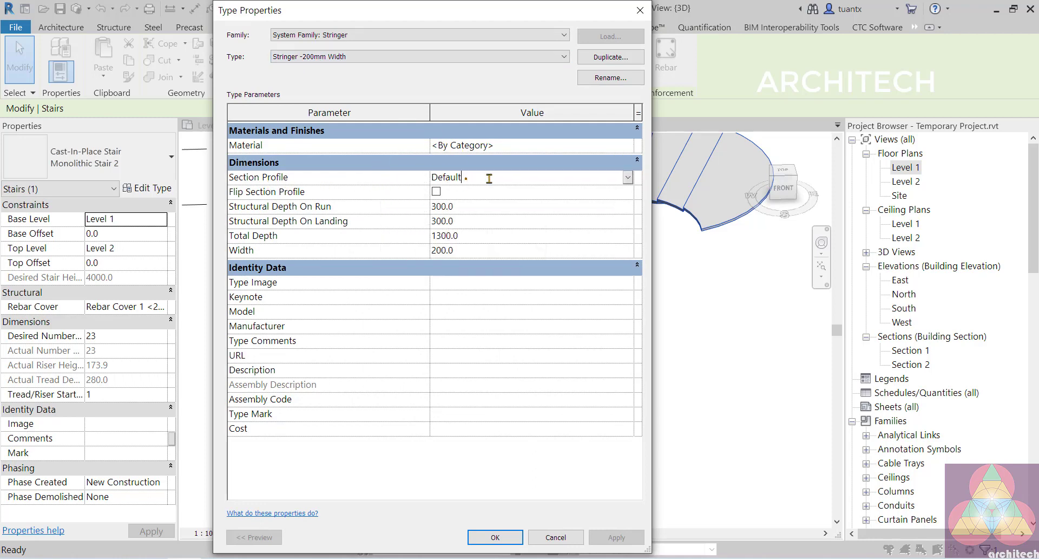
pyautogui.click(628, 177)
pyautogui.click(628, 178)
pyautogui.click(460, 252)
pyautogui.click(483, 241)
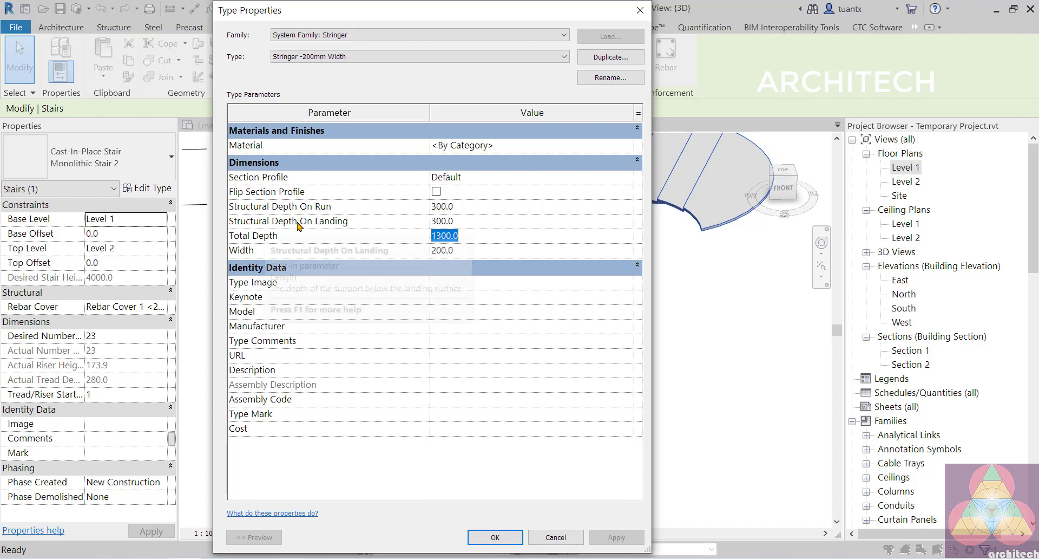
pyautogui.click(460, 221)
pyautogui.moveTo(459, 221); pyautogui.dragTo(425, 227)
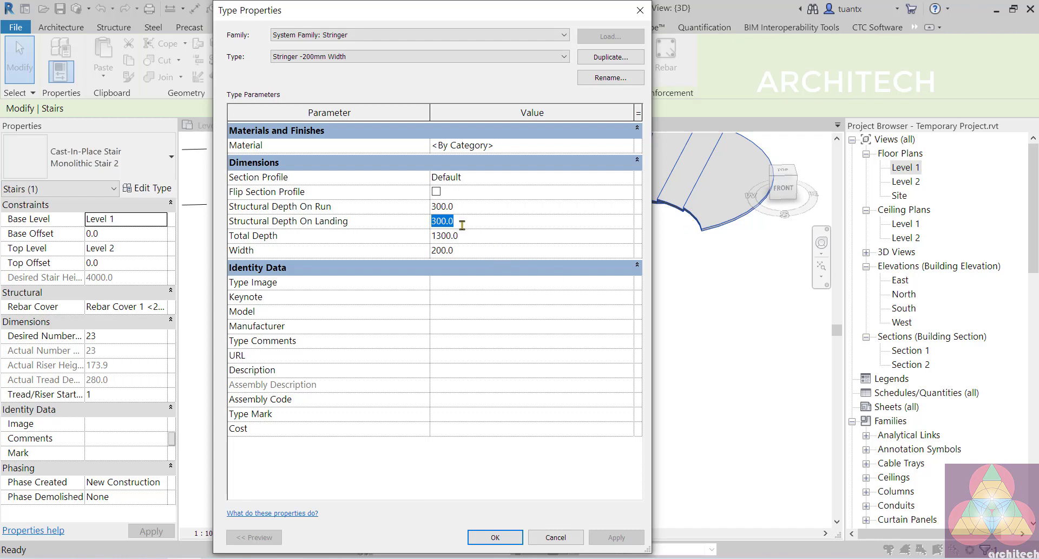
pyautogui.click(498, 537)
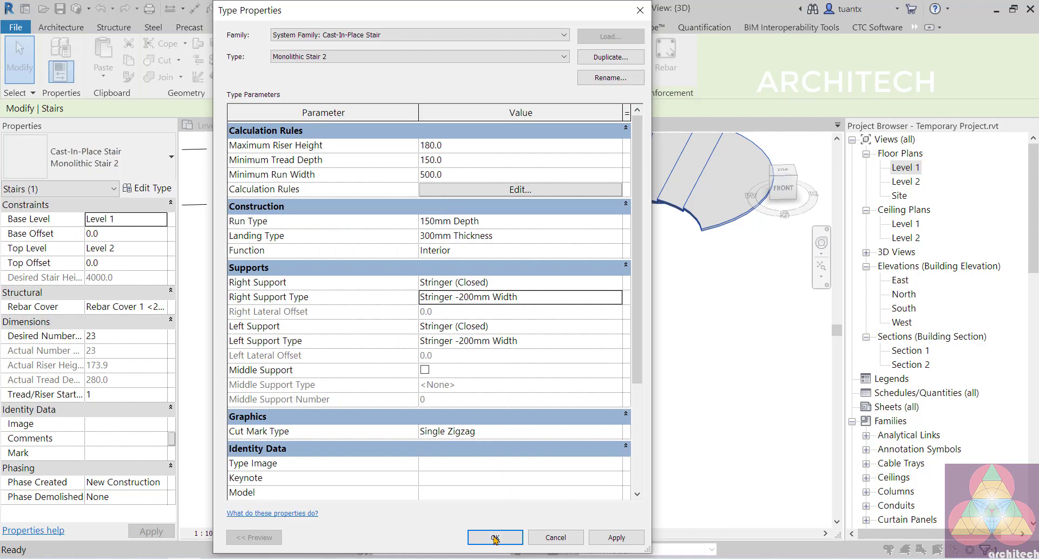
pyautogui.click(495, 536)
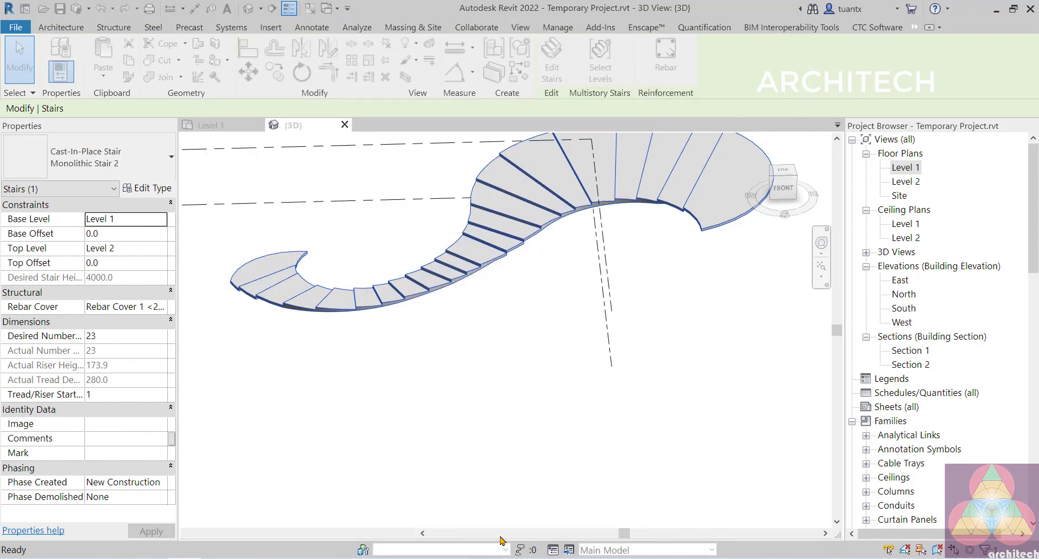
# Examine the curved stringers along both sides of the stair and their ends at the first steps in the 3D view.
pyautogui.click(525, 448)
pyautogui.keyDown('shift'); pyautogui.moveTo(525, 448); pyautogui.dragTo(488, 247, button='middle'); pyautogui.keyUp('shift')
pyautogui.scroll(1, 488, 325)
pyautogui.scroll(2, 490, 303)
pyautogui.keyDown('shift'); pyautogui.moveTo(489, 304); pyautogui.dragTo(633, 341, button='middle'); pyautogui.keyUp('shift')
pyautogui.scroll(-2, 631, 341)
pyautogui.moveTo(625, 342); pyautogui.dragTo(337, 362, button='middle')
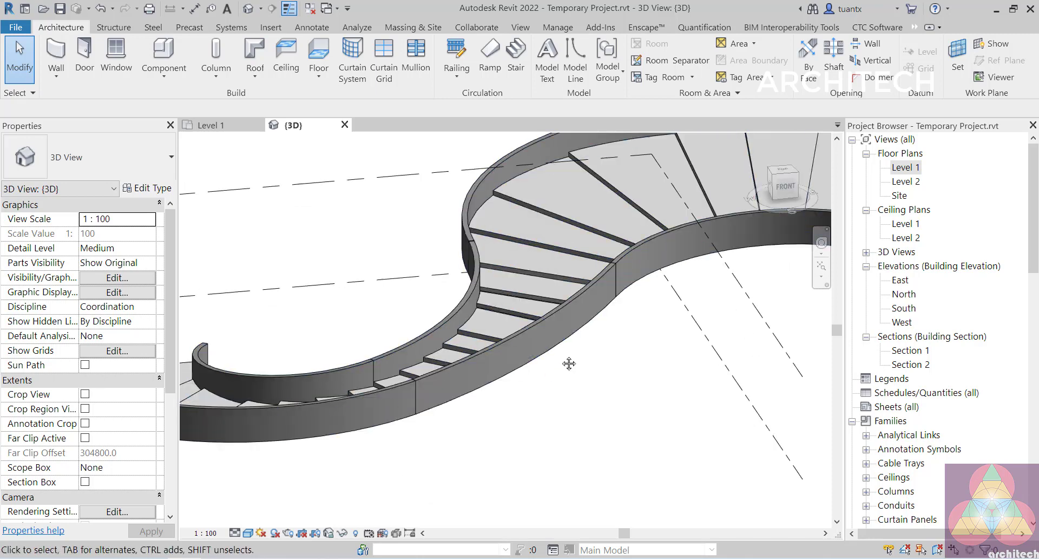
pyautogui.keyDown('shift'); pyautogui.moveTo(569, 363); pyautogui.dragTo(645, 328, button='middle'); pyautogui.keyUp('shift')
pyautogui.moveTo(644, 328); pyautogui.dragTo(650, 357, button='middle')
pyautogui.moveTo(691, 421); pyautogui.dragTo(483, 279, button='middle')
pyautogui.scroll(6, 622, 234)
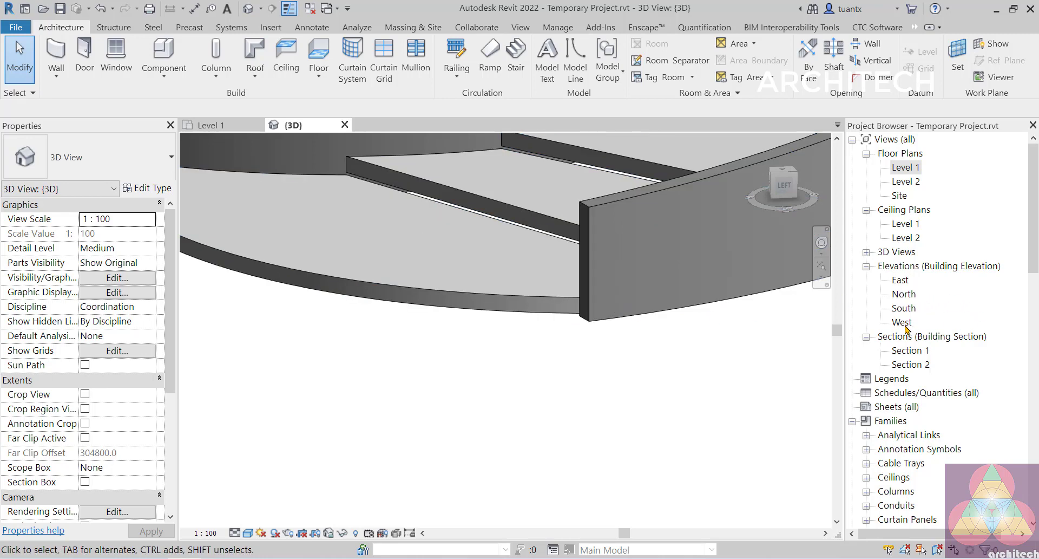
# Open Section 1, examine how the stringers rise beside the treads, and check the handwritten stair logic notes in Windows Photo Viewer.
pyautogui.doubleClick(907, 355)
pyautogui.scroll(7, 536, 358)
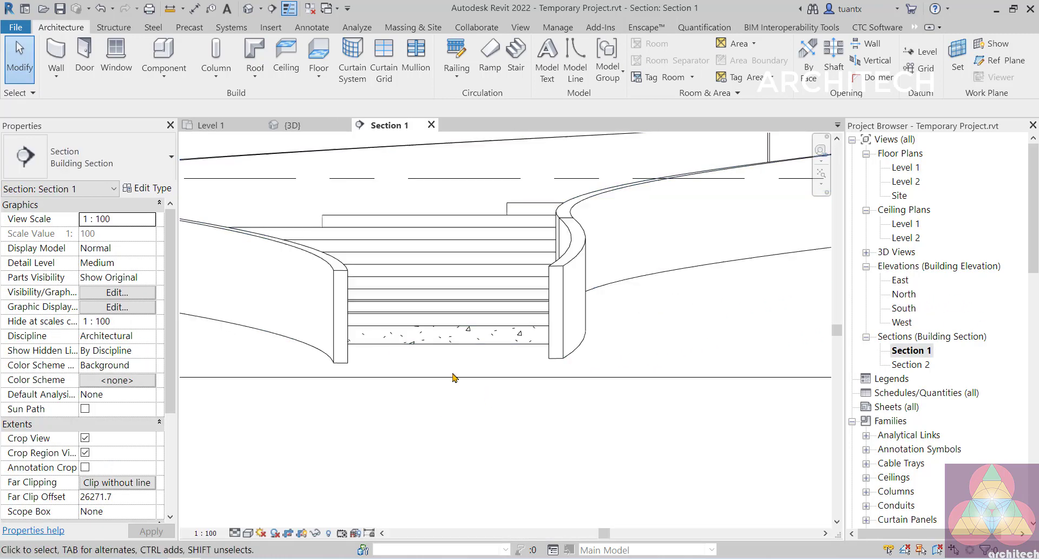
pyautogui.scroll(2, 566, 292)
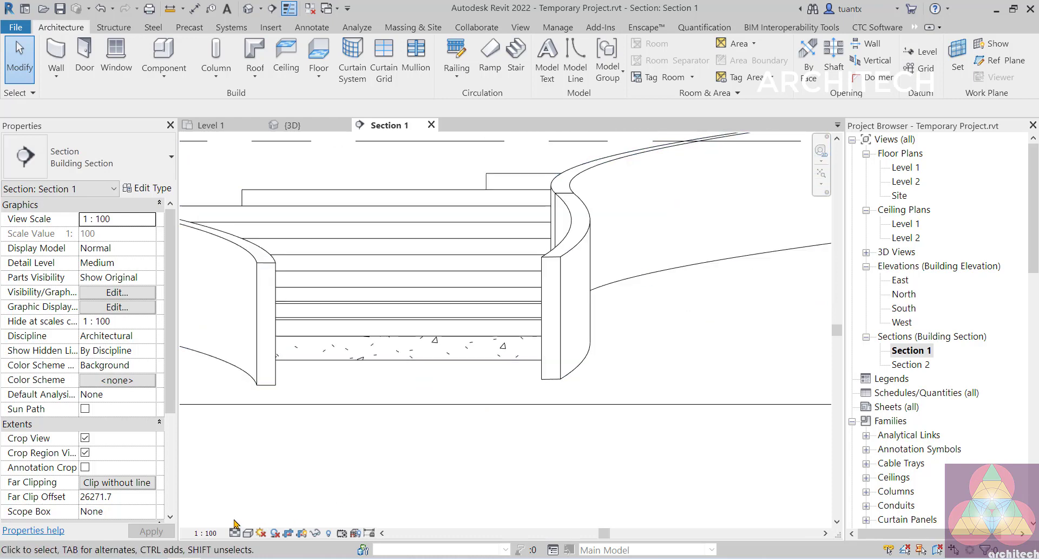
pyautogui.scroll(-1, 672, 415)
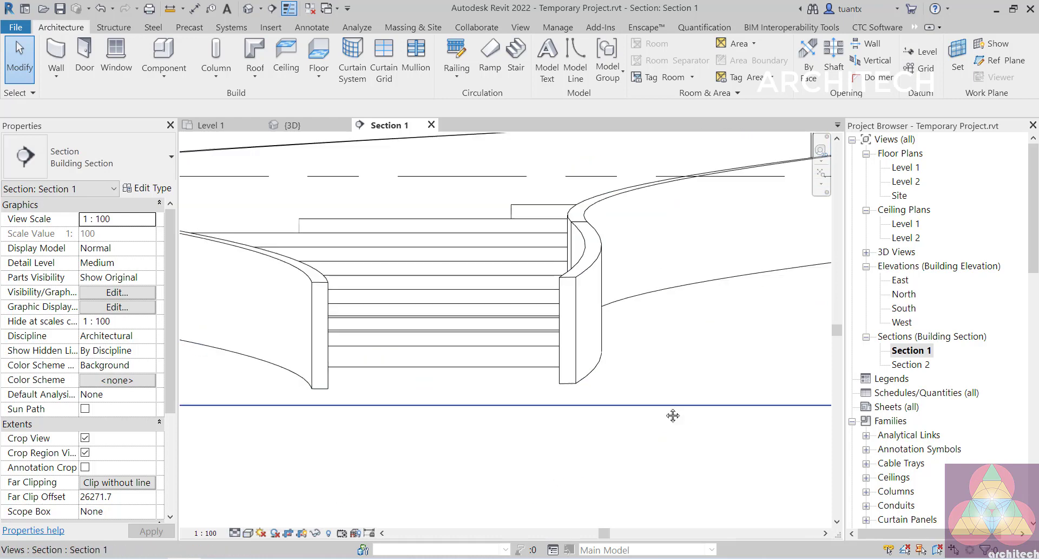
pyautogui.moveTo(673, 415); pyautogui.dragTo(619, 493, button='middle')
pyautogui.scroll(-1, 619, 494)
pyautogui.scroll(-1, 617, 450)
pyautogui.moveTo(617, 449); pyautogui.dragTo(444, 413, button='middle')
pyautogui.scroll(-1, 444, 413)
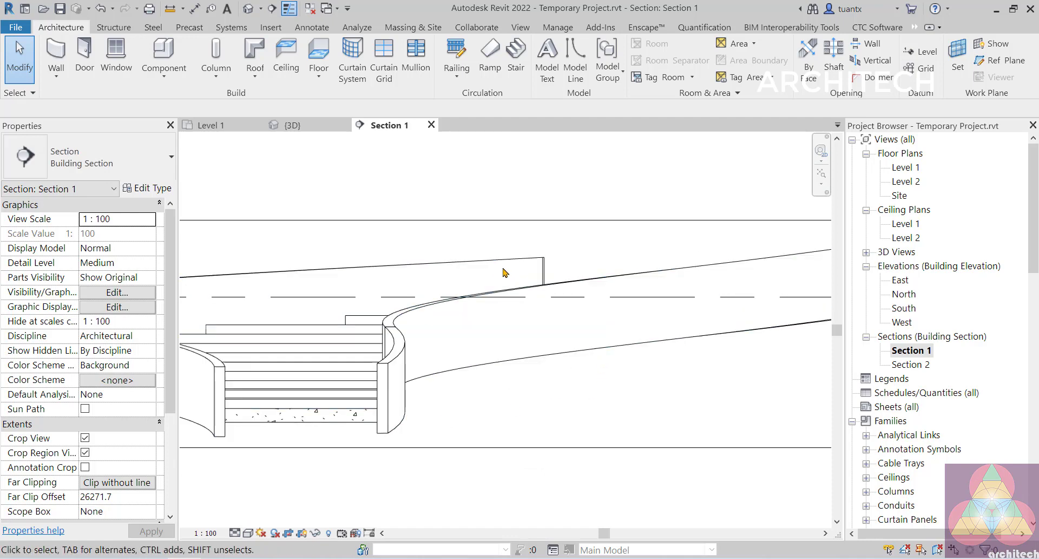
pyautogui.click(292, 550)
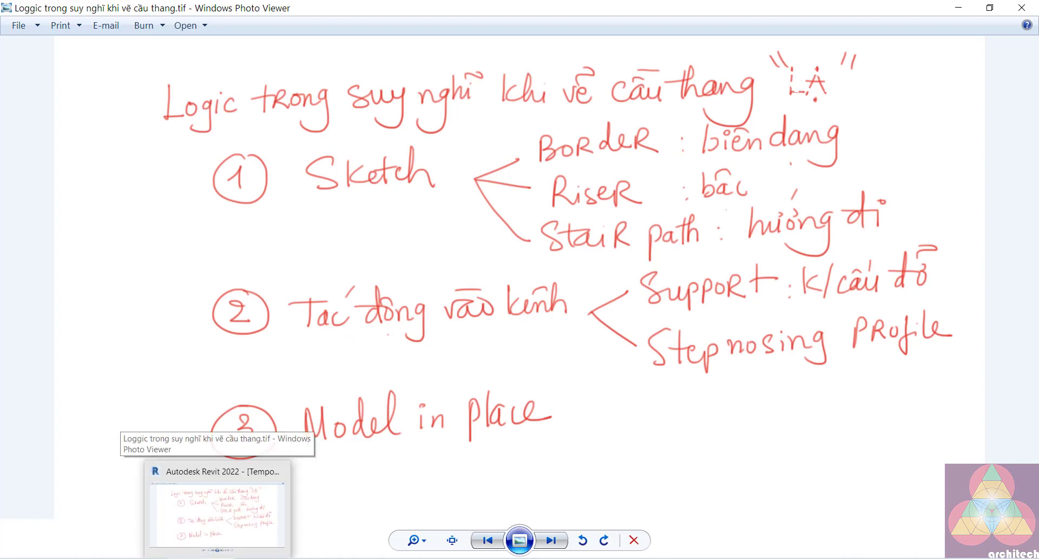
pyautogui.click(217, 512)
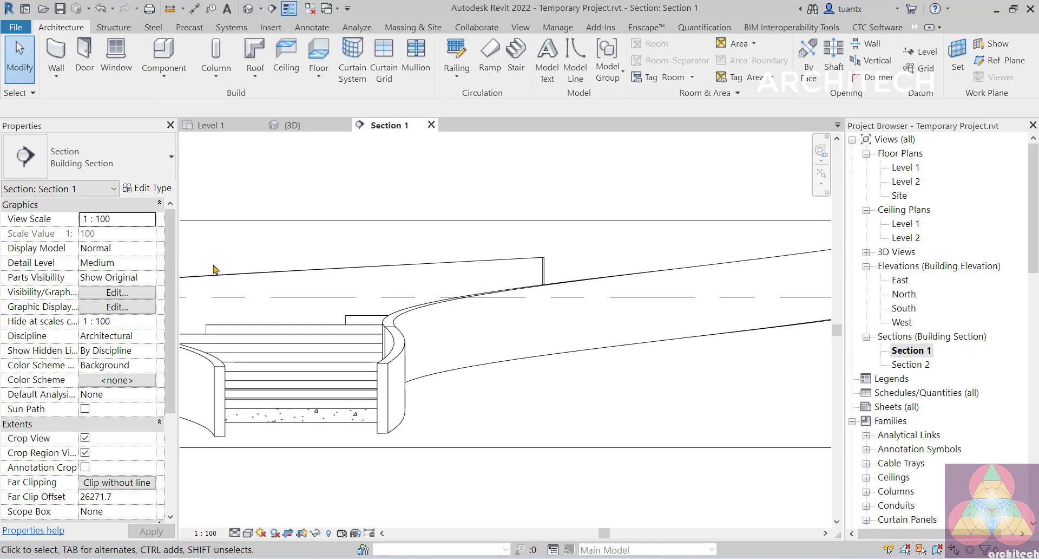
# Select the stair in Section 1 and open the type properties of its right stringer support.
pyautogui.click(349, 366)
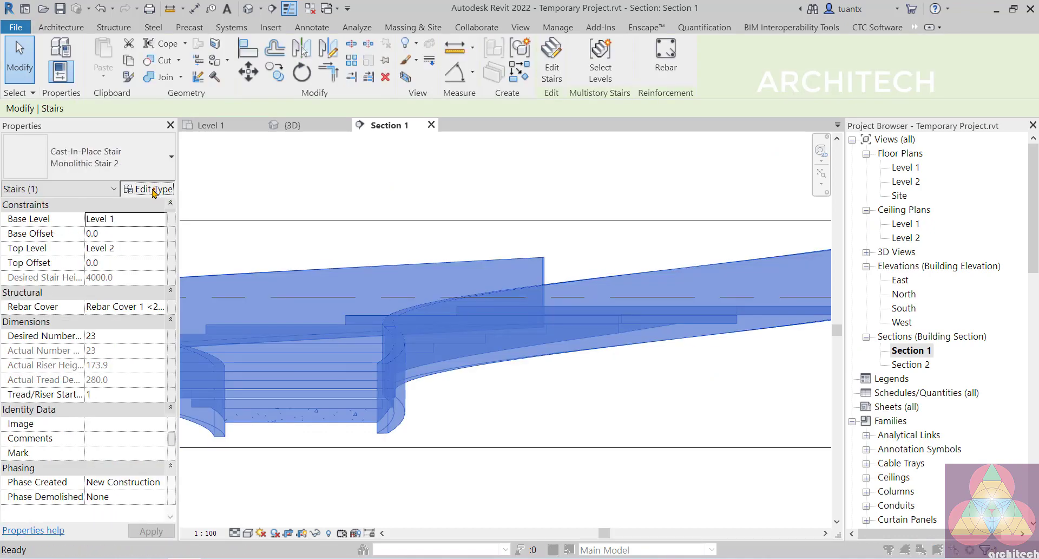
pyautogui.click(147, 188)
pyautogui.moveTo(510, 10); pyautogui.dragTo(877, 49)
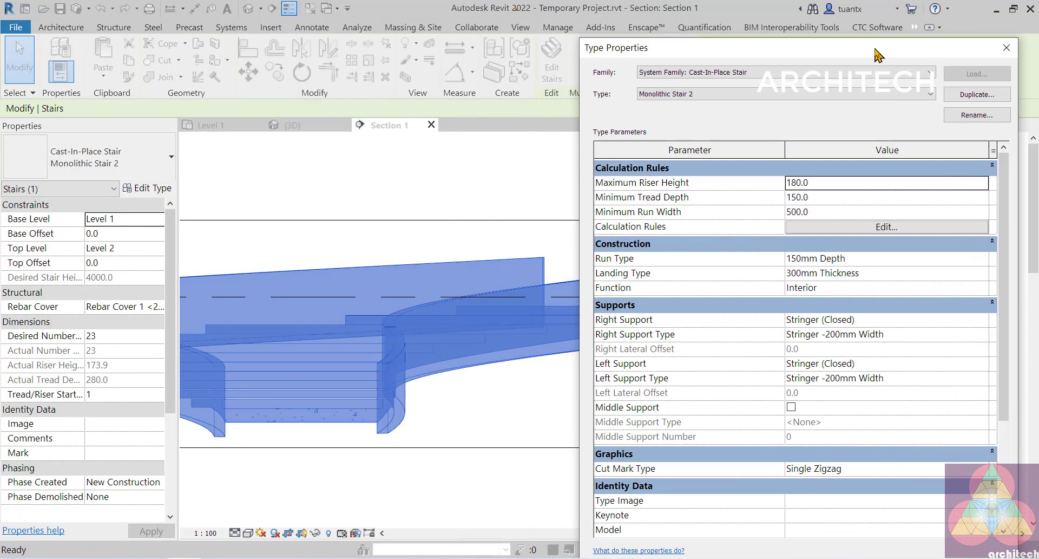
pyautogui.click(930, 339)
pyautogui.click(984, 333)
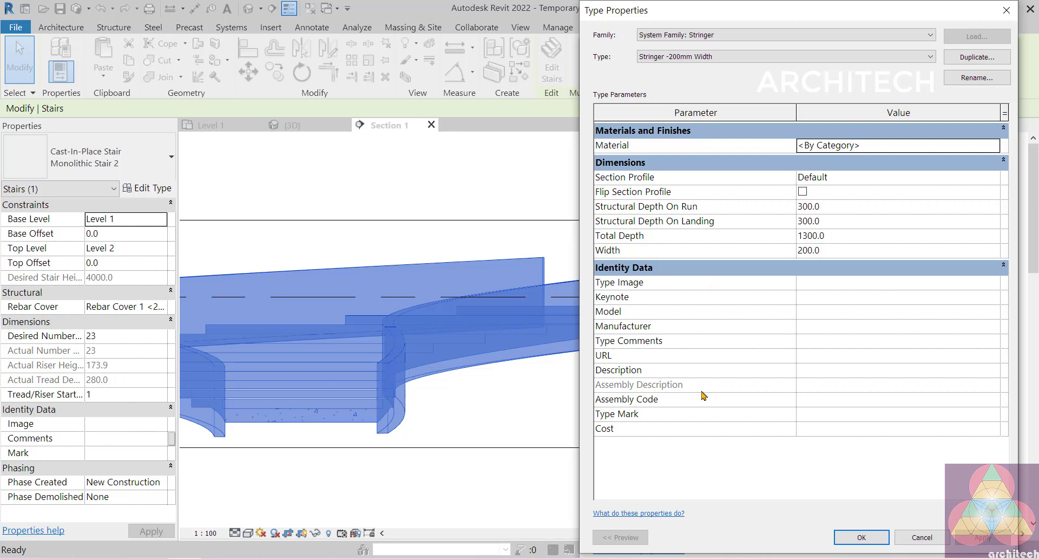
# Check the available section profiles for the stringer, and leave the stringer and stair type properties without changes.
pyautogui.click(852, 178)
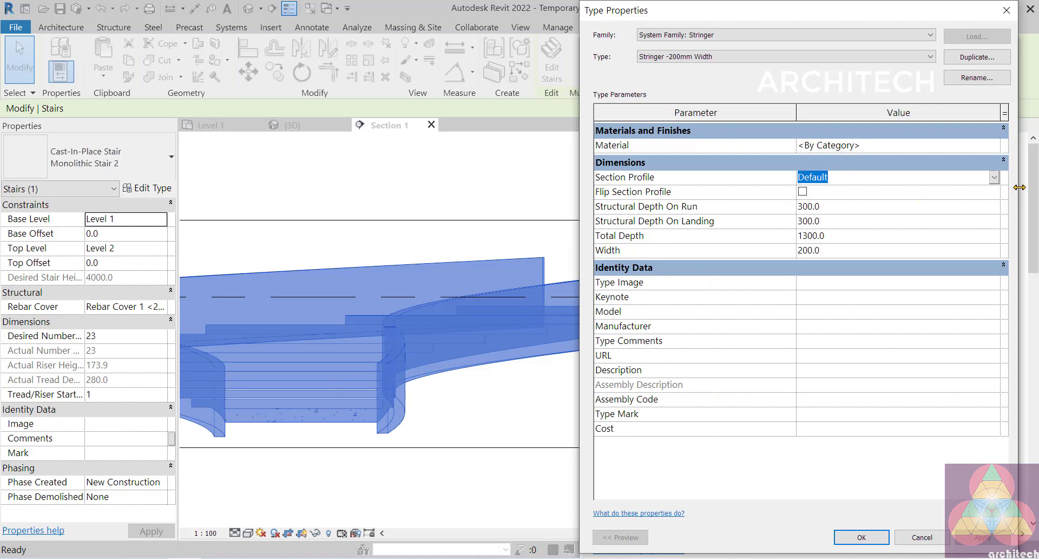
pyautogui.click(995, 178)
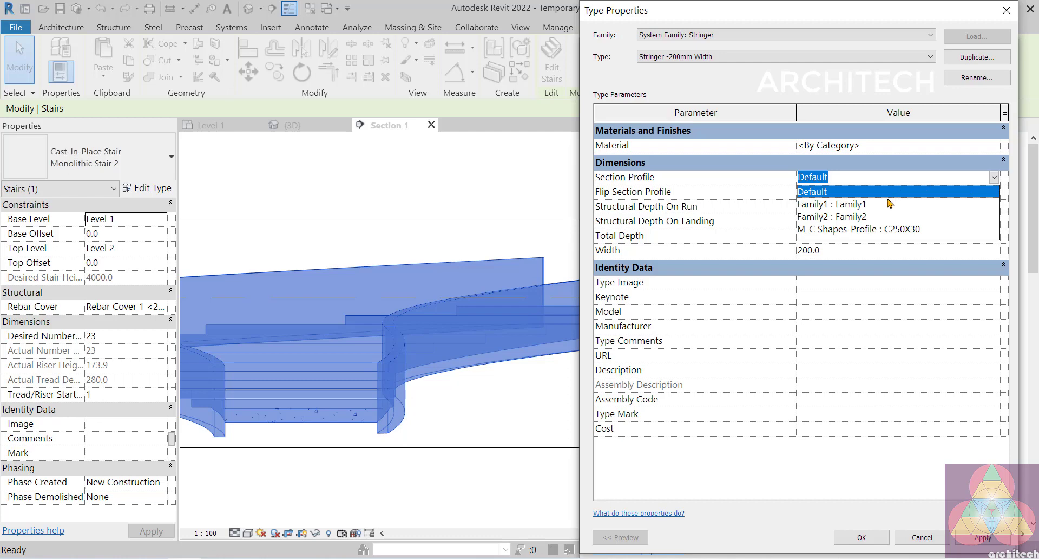
pyautogui.click(805, 508)
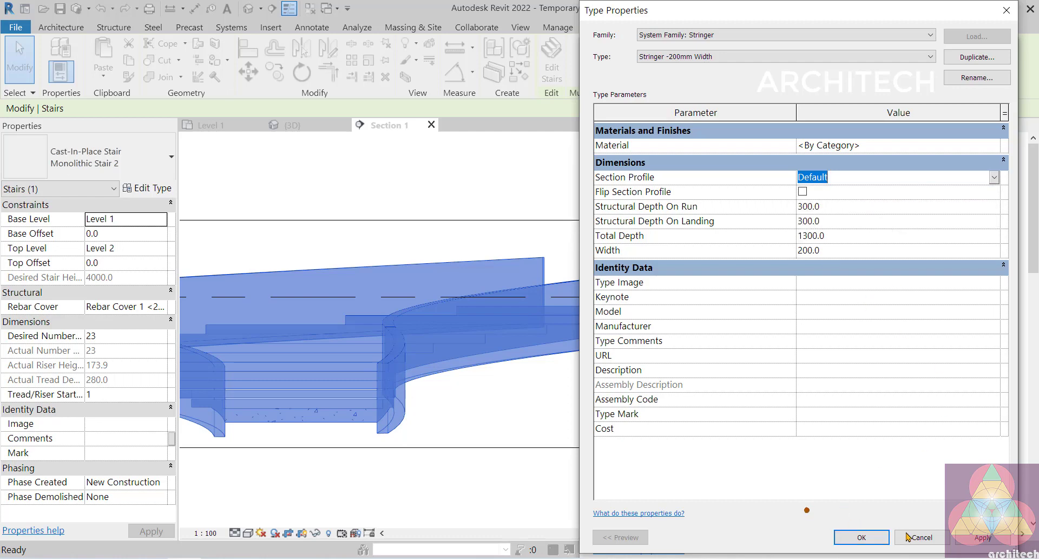
pyautogui.click(905, 532)
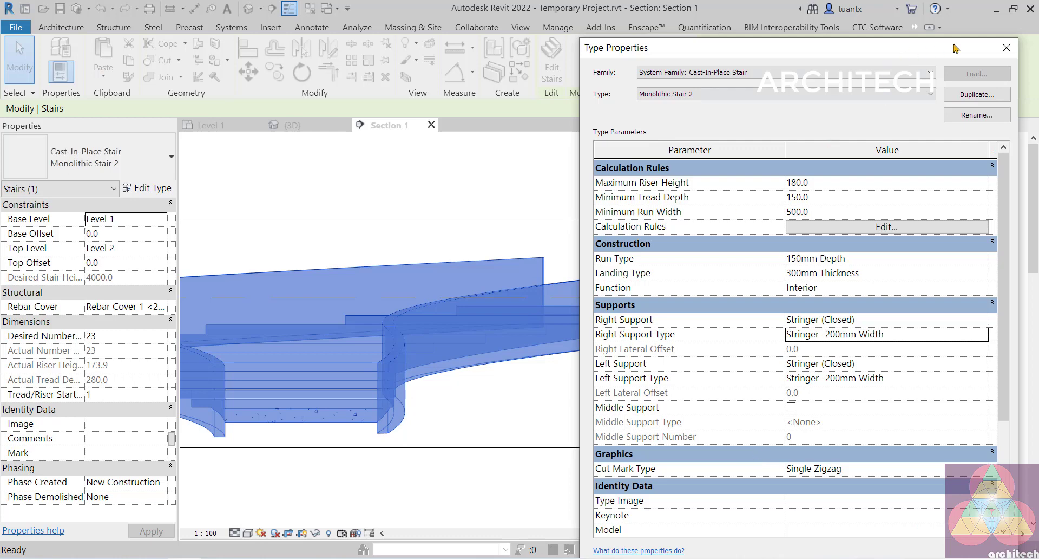
pyautogui.moveTo(954, 48); pyautogui.dragTo(804, 3)
pyautogui.click(857, 9)
pyautogui.click(417, 255)
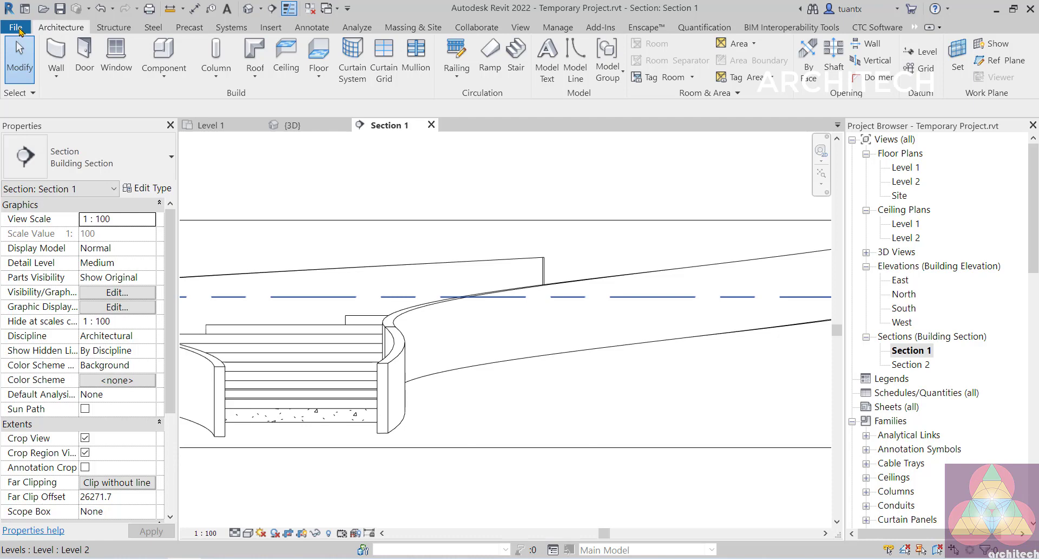
# Create a new family from the Metric Profile.rft template.
pyautogui.click(16, 28)
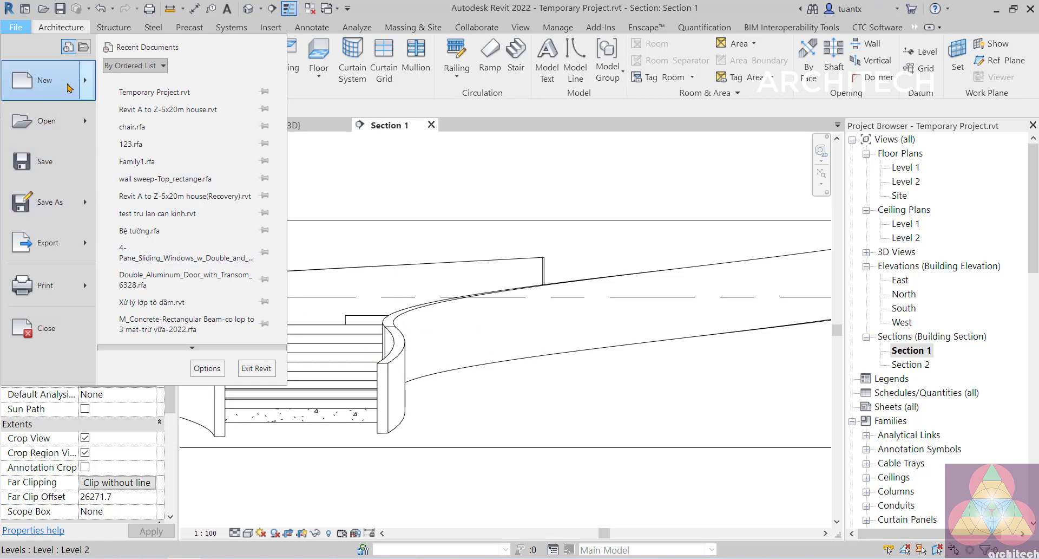
pyautogui.moveTo(81, 88)
pyautogui.click(140, 114)
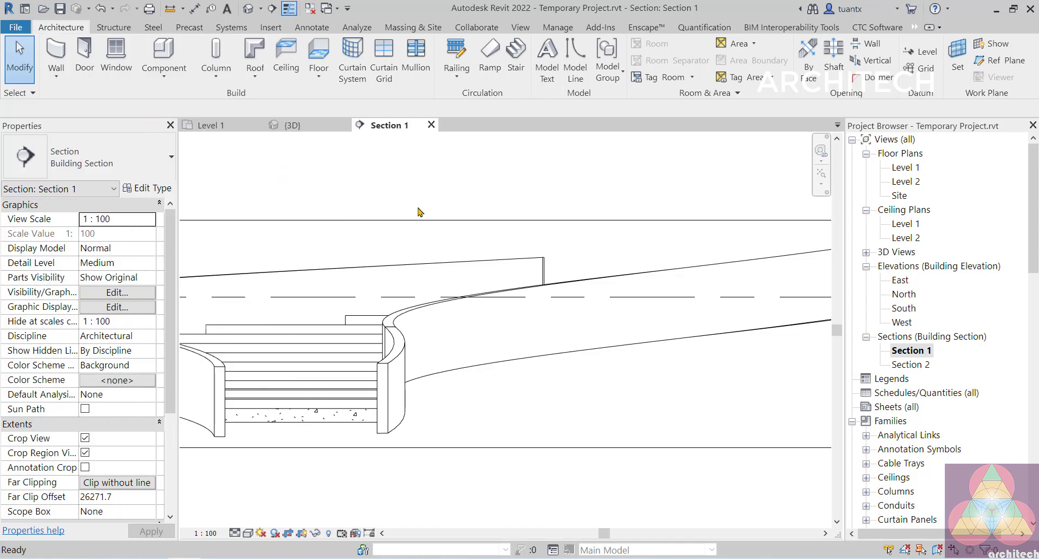
pyautogui.scroll(-2, 517, 239)
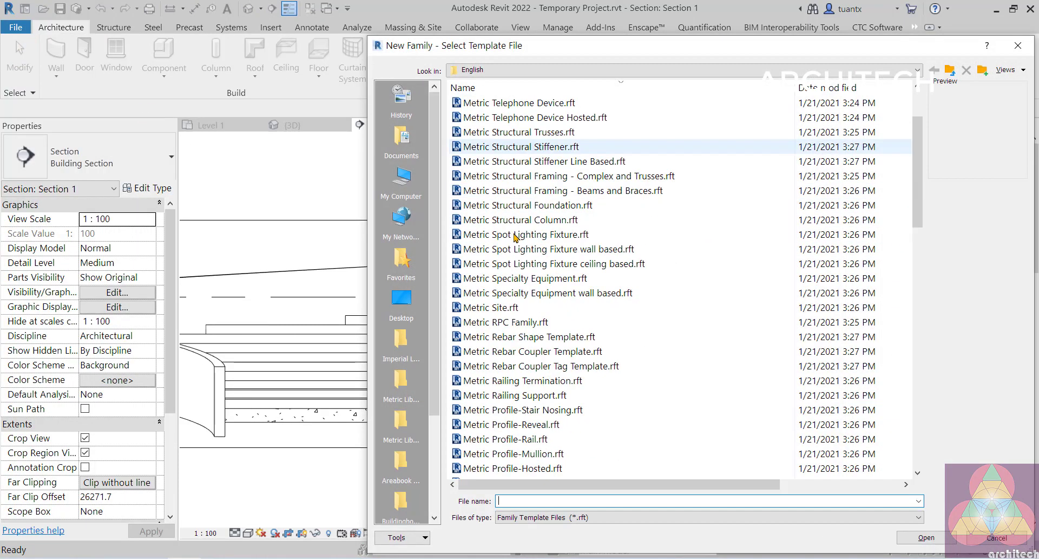
pyautogui.scroll(-5, 517, 238)
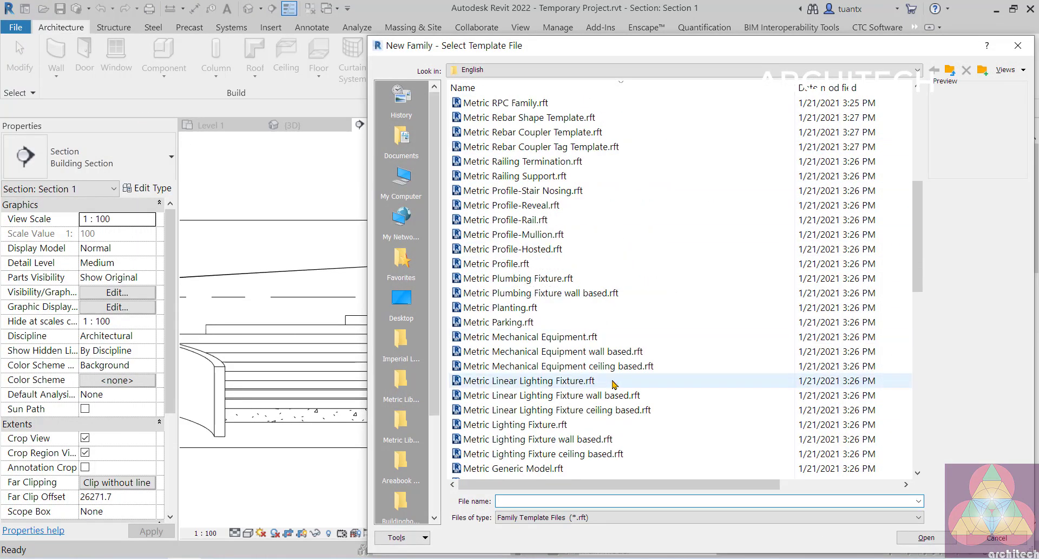
pyautogui.doubleClick(507, 263)
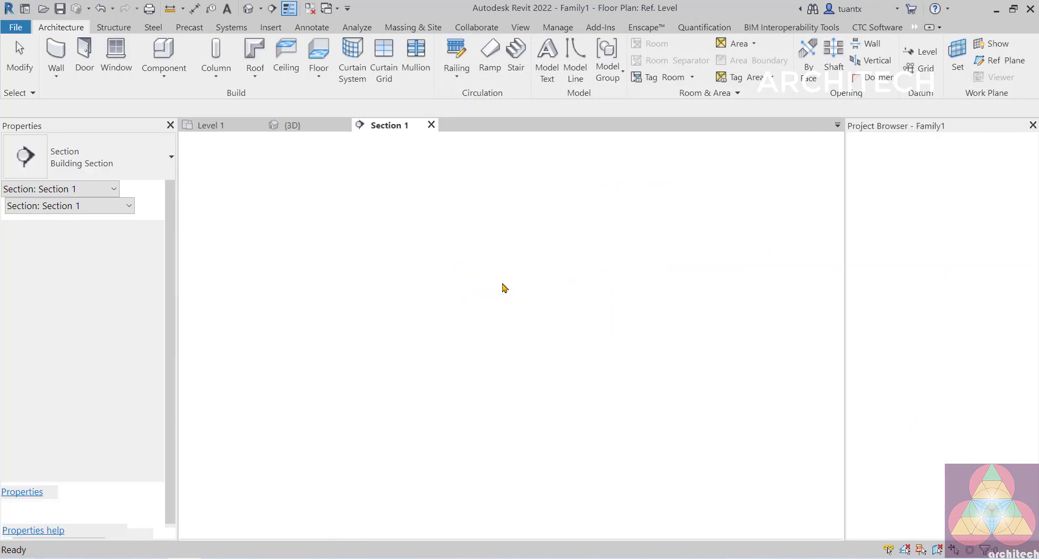
# Draw a vertical profile line 1500 mm long upward from the intersection of the reference planes.
pyautogui.scroll(-1, 482, 278)
pyautogui.moveTo(482, 279); pyautogui.dragTo(409, 318, button='middle')
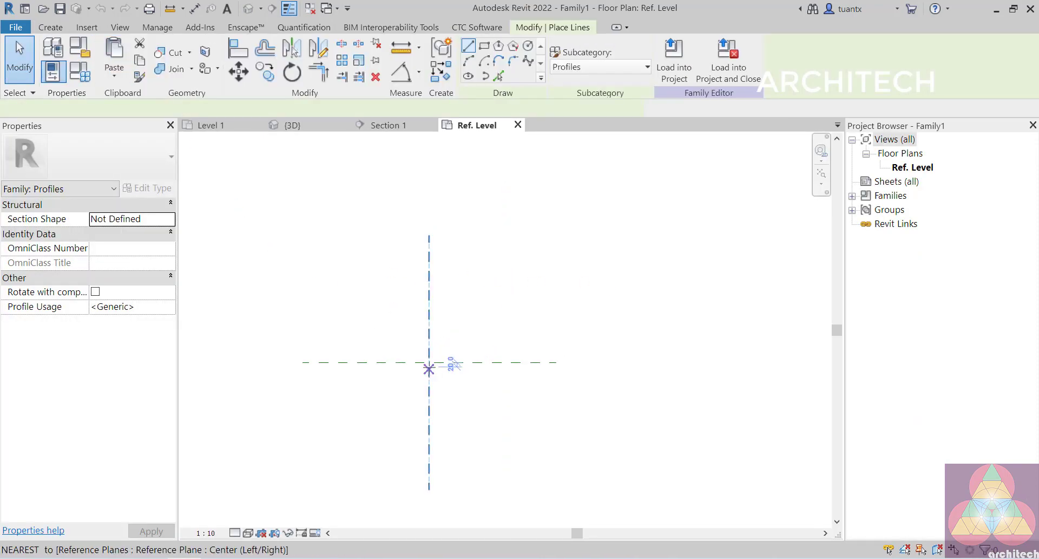
pyautogui.click(431, 364)
pyautogui.scroll(2, 422, 291)
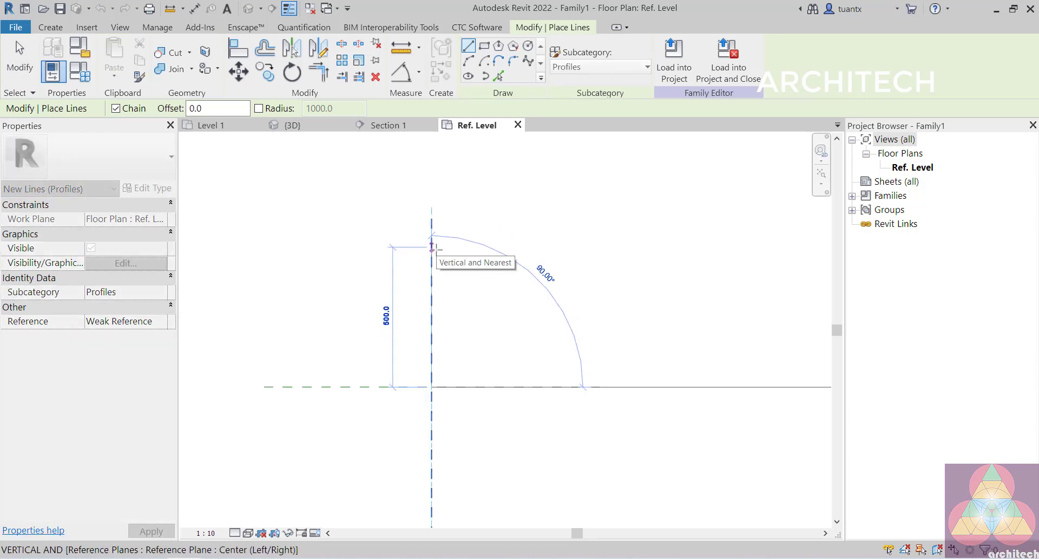
pyautogui.write('1500')
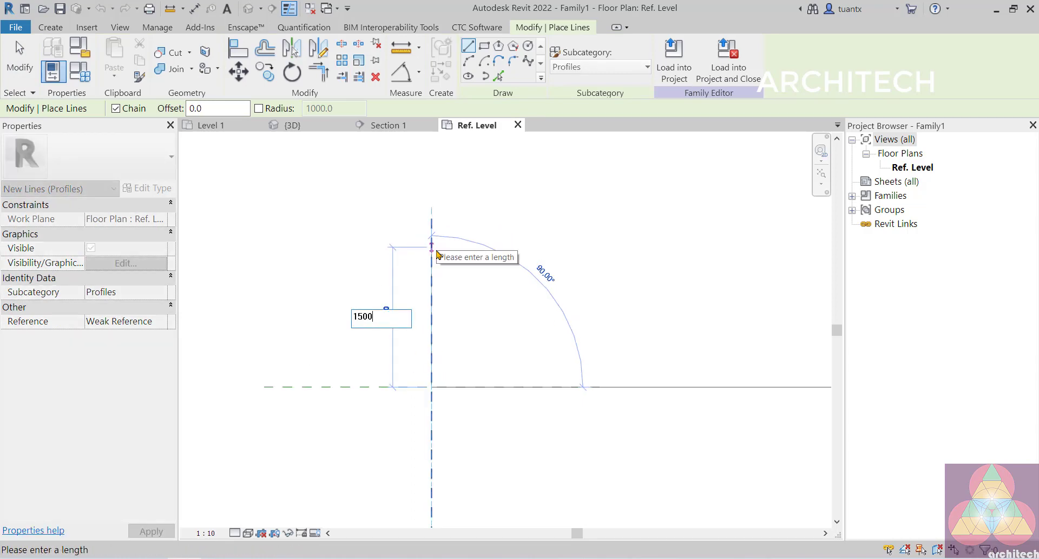
pyautogui.press('Return')
# Close the stringer profile with an about 80 mm top edge, an about 1060 mm outward-slanting side, an inward taper and a short base edge.
pyautogui.scroll(-1, 460, 217)
pyautogui.moveTo(463, 210); pyautogui.dragTo(473, 401, button='middle')
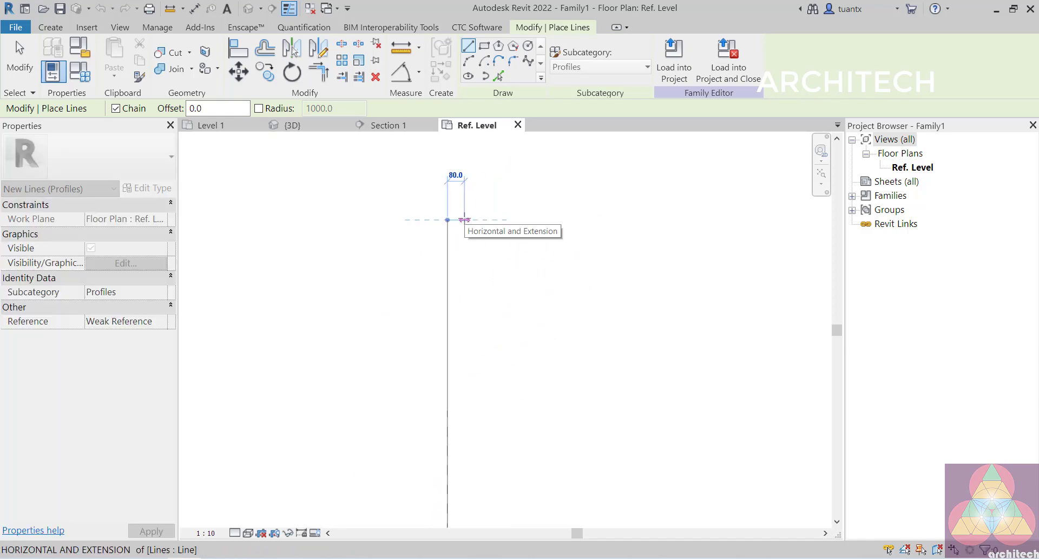
pyautogui.click(470, 230)
pyautogui.scroll(-2, 489, 297)
pyautogui.moveTo(490, 297); pyautogui.dragTo(469, 242, button='middle')
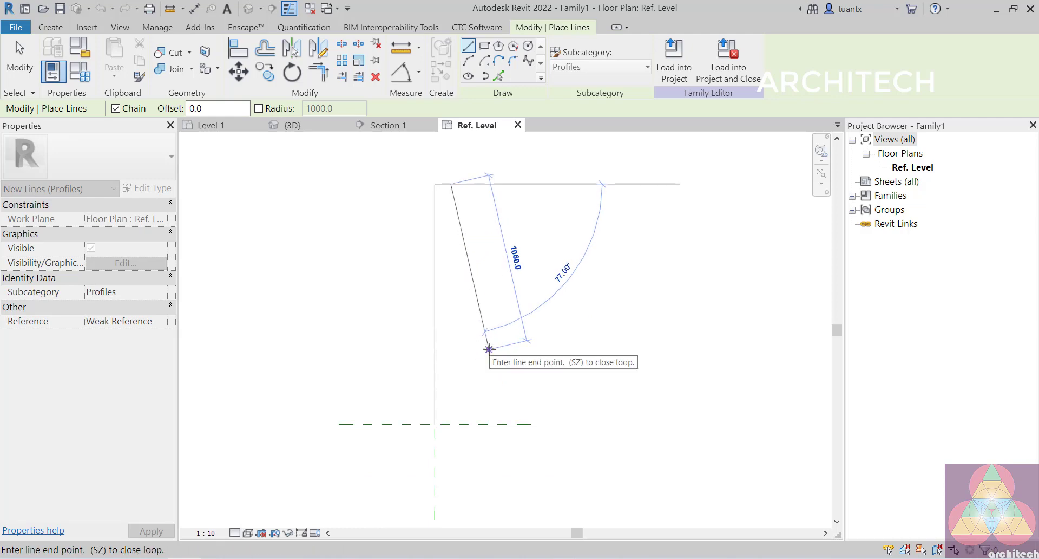
pyautogui.click(489, 349)
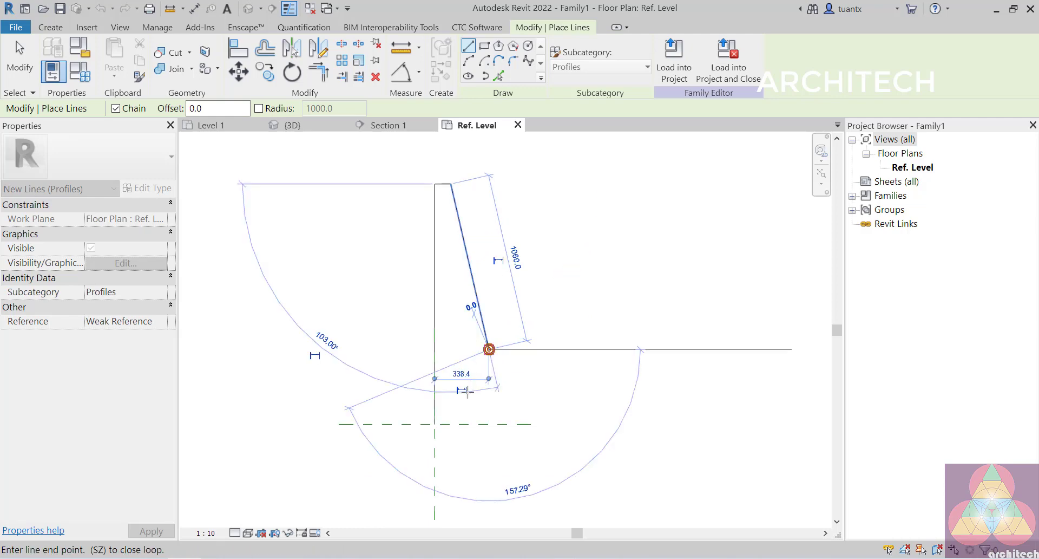
pyautogui.click(454, 423)
pyautogui.click(434, 423)
pyautogui.click(435, 184)
pyautogui.press('Escape')
pyautogui.press('Escape')
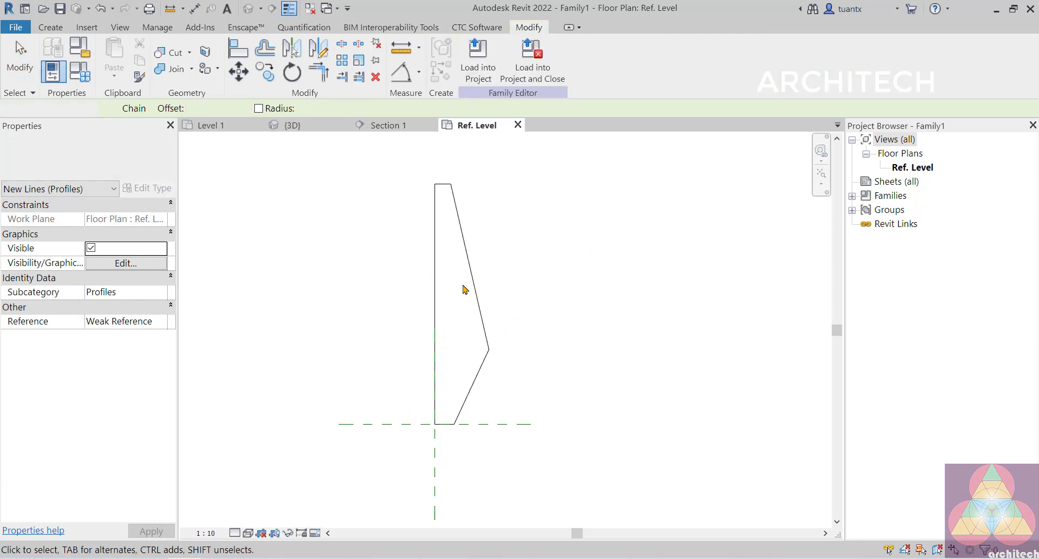
# Load the profile into the project, overwriting the existing version of Family1, and open the 3D view.
pyautogui.click(480, 61)
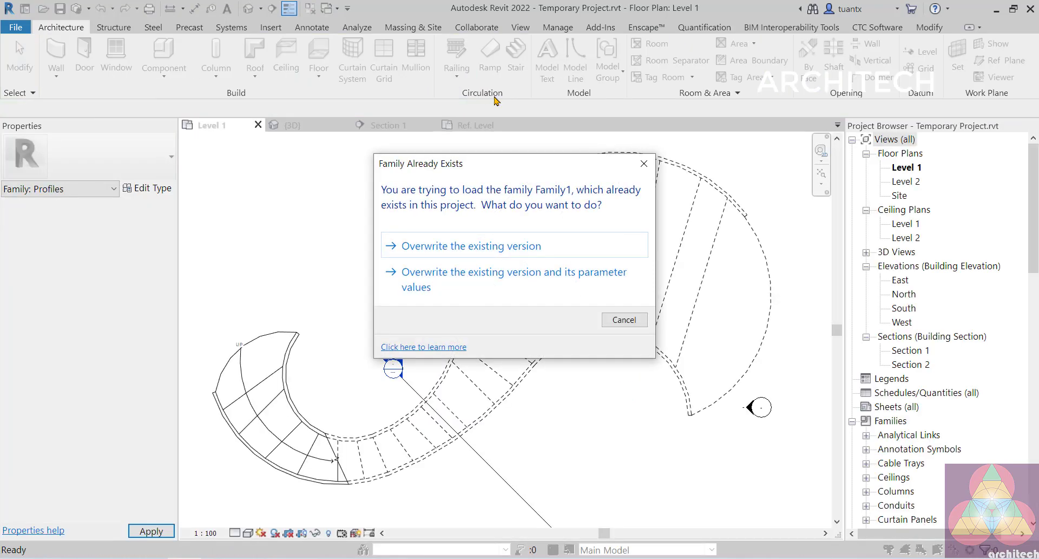
pyautogui.click(453, 255)
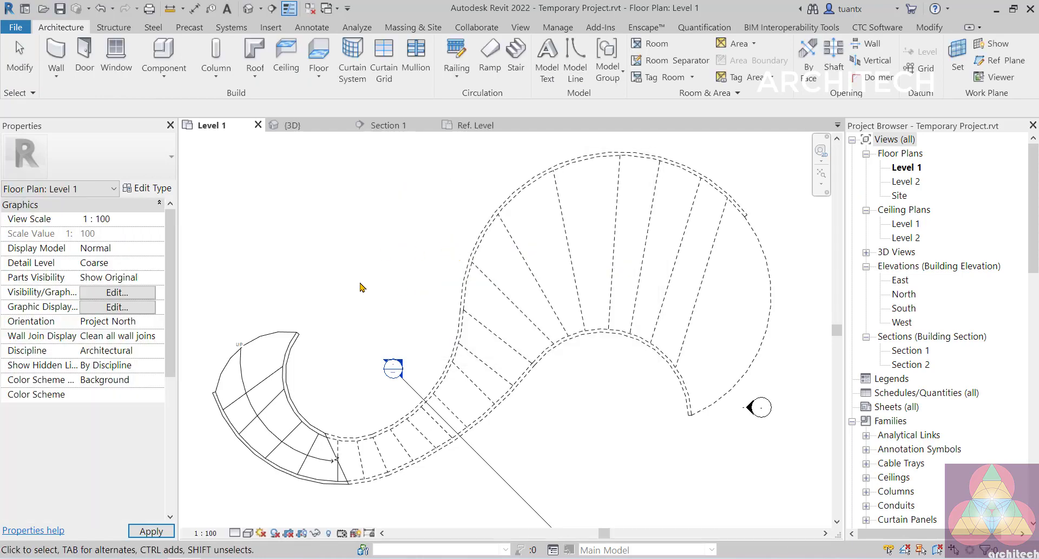
pyautogui.click(288, 126)
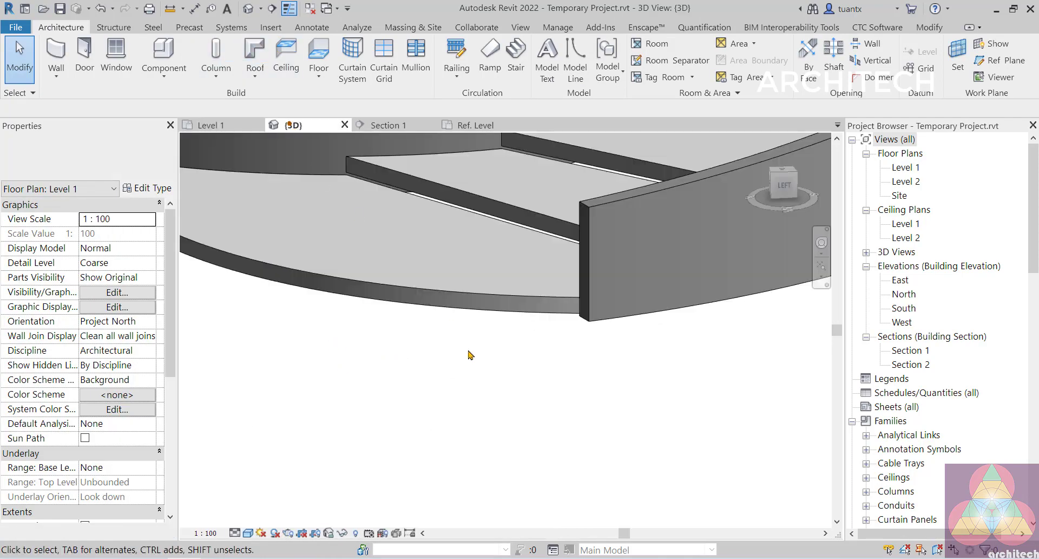
# Set the section profile of the curved stair's right support stringer type to Family1 : Family1.
pyautogui.scroll(5, 542, 325)
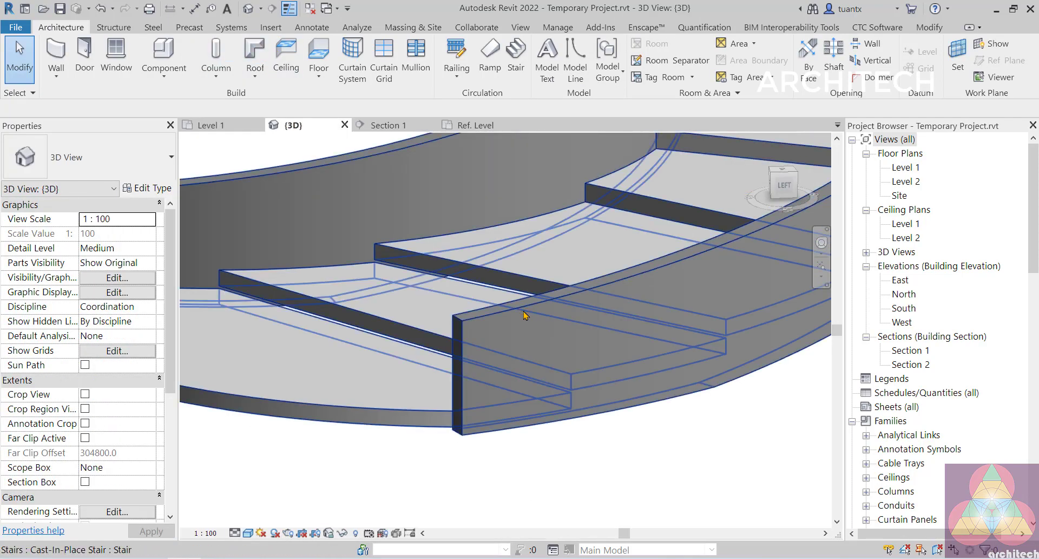
pyautogui.click(528, 308)
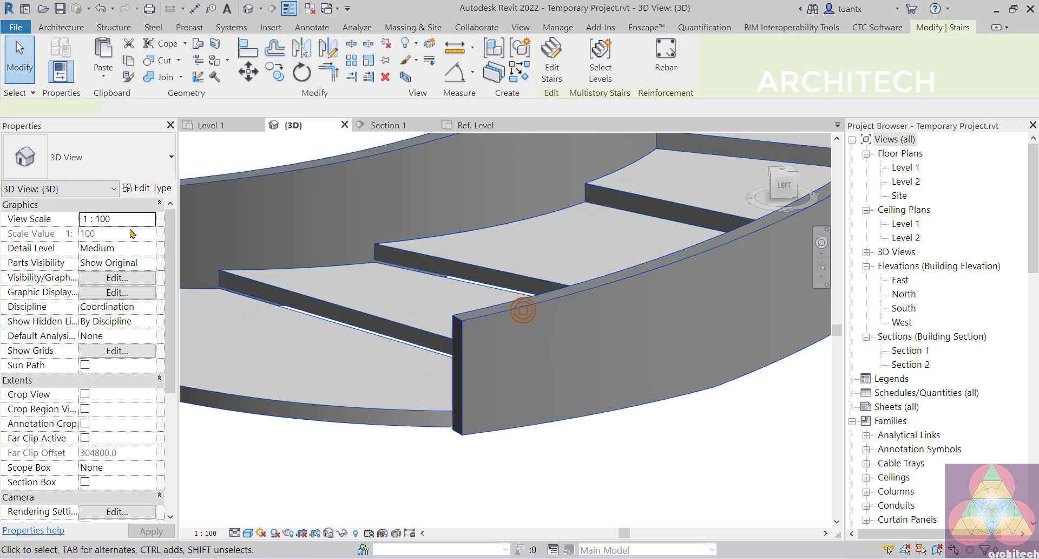
pyautogui.click(146, 190)
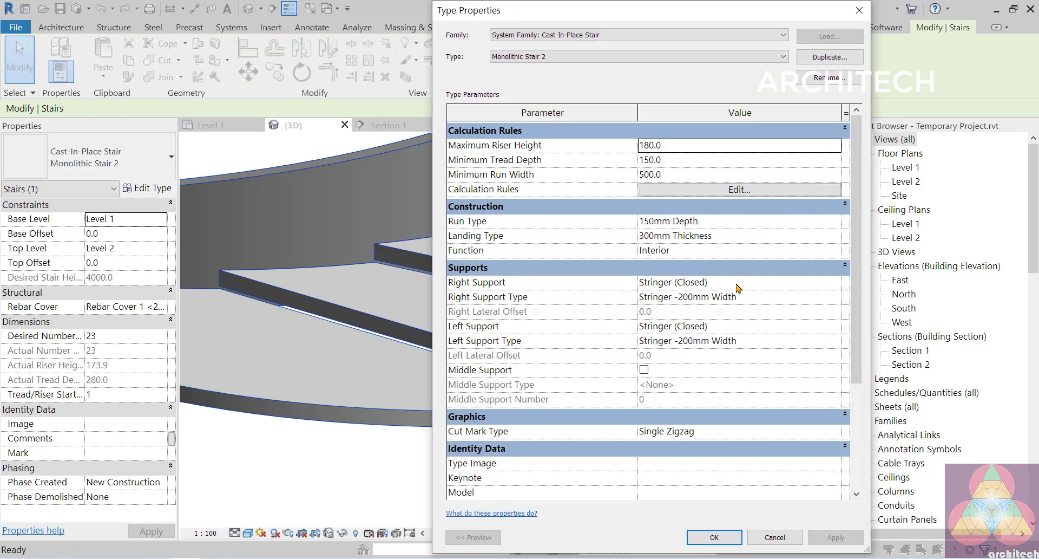
pyautogui.click(836, 282)
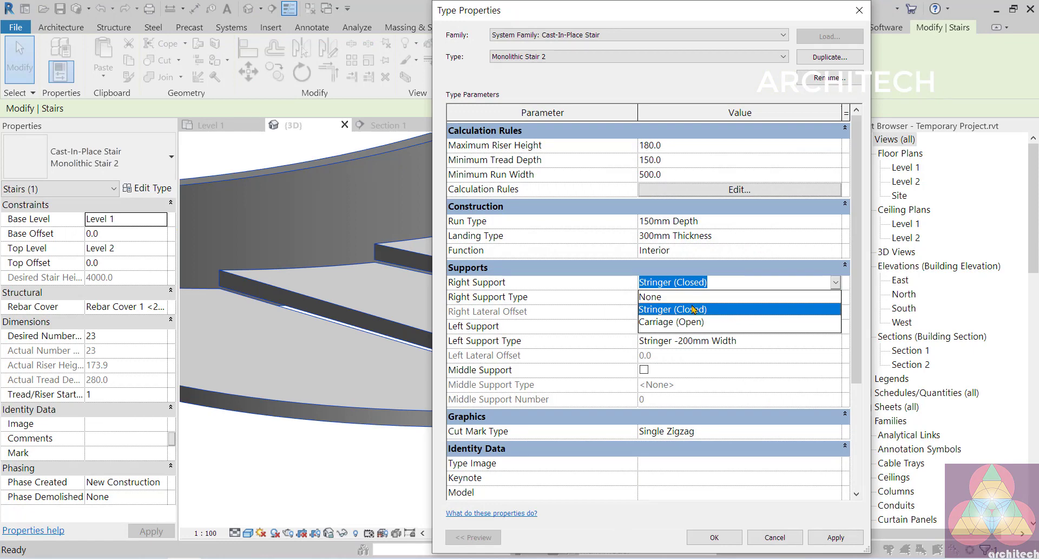
pyautogui.click(693, 309)
pyautogui.click(782, 297)
pyautogui.click(837, 297)
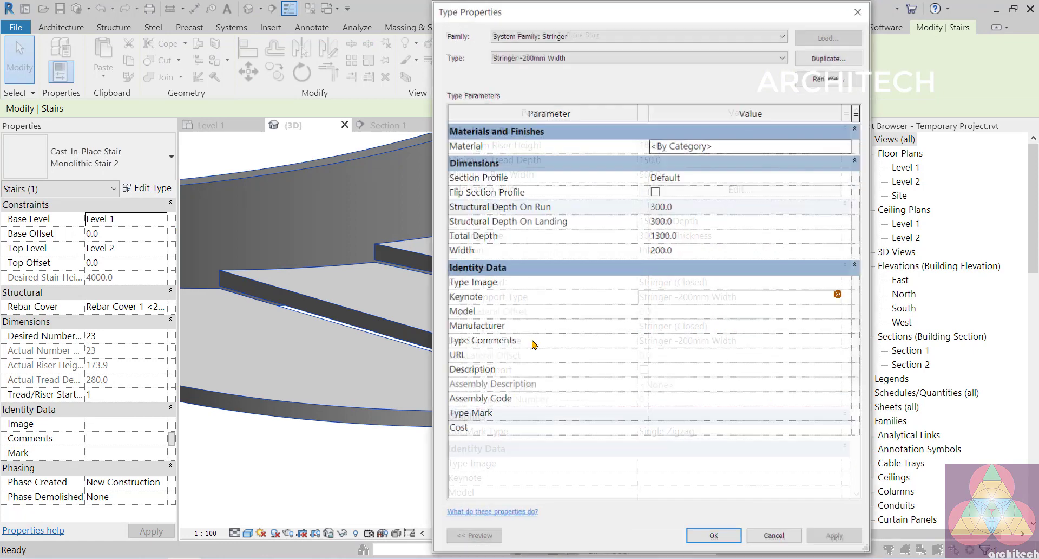
pyautogui.click(847, 177)
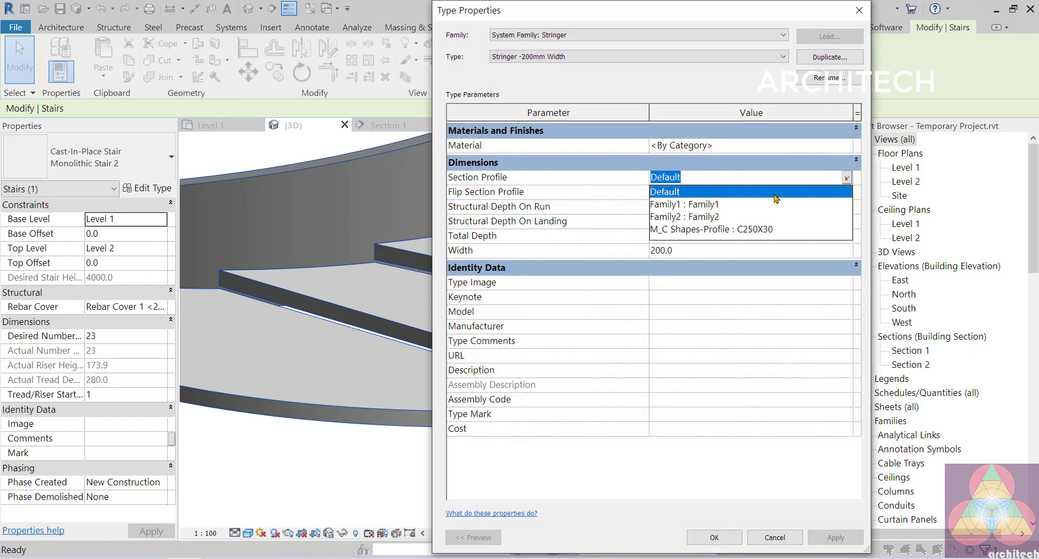
pyautogui.click(735, 206)
pyautogui.click(714, 537)
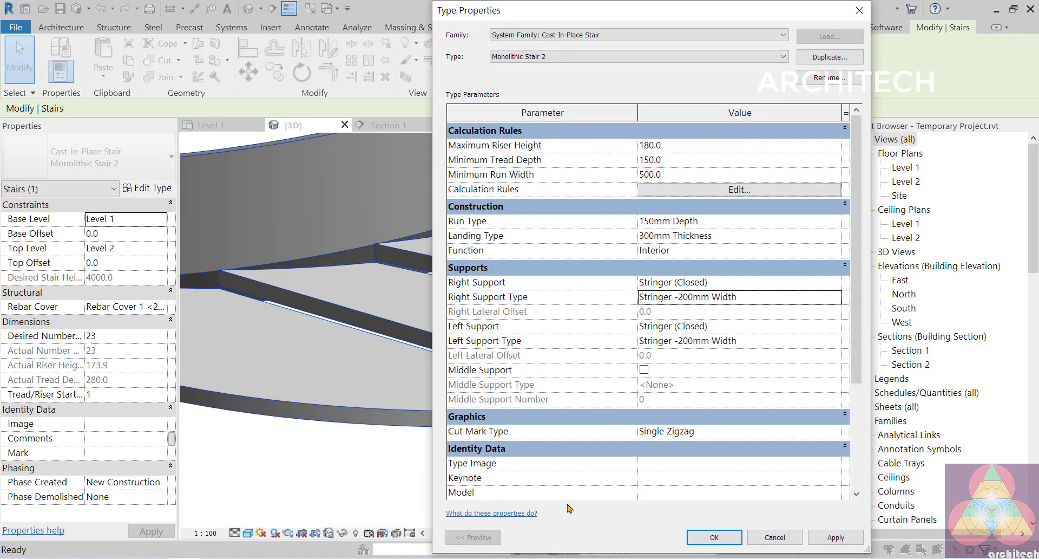
pyautogui.click(740, 537)
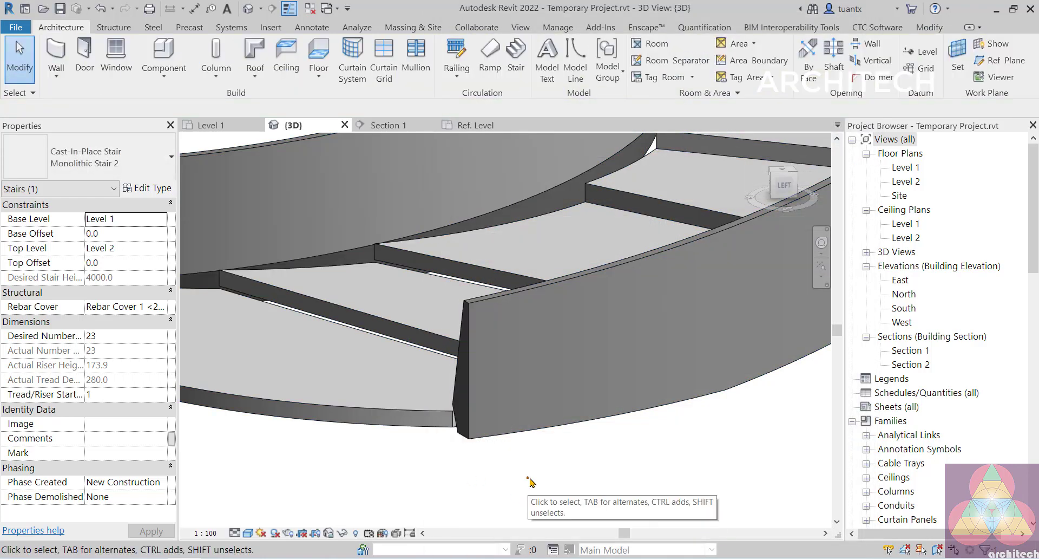
# Examine how the custom stringer profile sits against the treads at the lower end of the curved stair.
pyautogui.scroll(-2, 355, 347)
pyautogui.keyDown('shift'); pyautogui.moveTo(453, 394); pyautogui.dragTo(489, 388, button='middle'); pyautogui.keyUp('shift')
pyautogui.scroll(2, 610, 301)
pyautogui.scroll(-3, 529, 323)
pyautogui.moveTo(361, 343); pyautogui.dragTo(514, 367, button='middle')
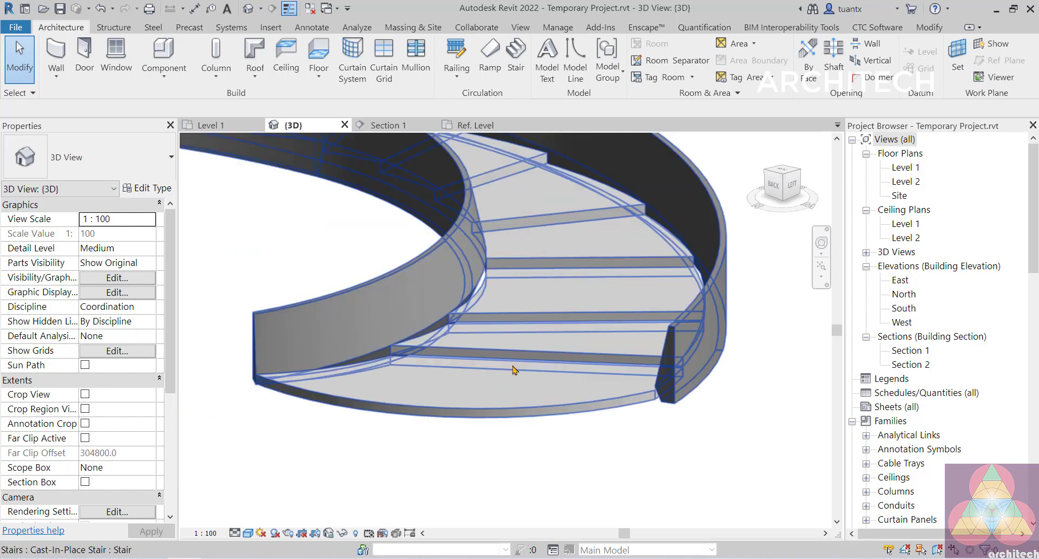
pyautogui.scroll(2, 291, 345)
pyautogui.moveTo(291, 345); pyautogui.dragTo(344, 350, button='middle')
pyautogui.scroll(-3, 528, 417)
pyautogui.scroll(2, 487, 360)
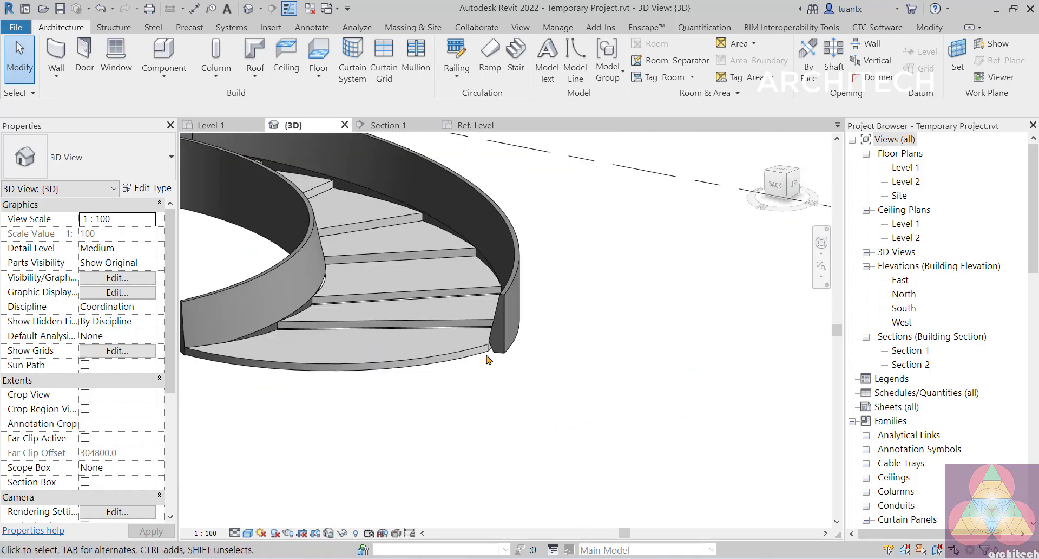
# Flip the section profile in the type properties of the curved stair's right support stringer.
pyautogui.scroll(2, 495, 327)
pyautogui.click(495, 326)
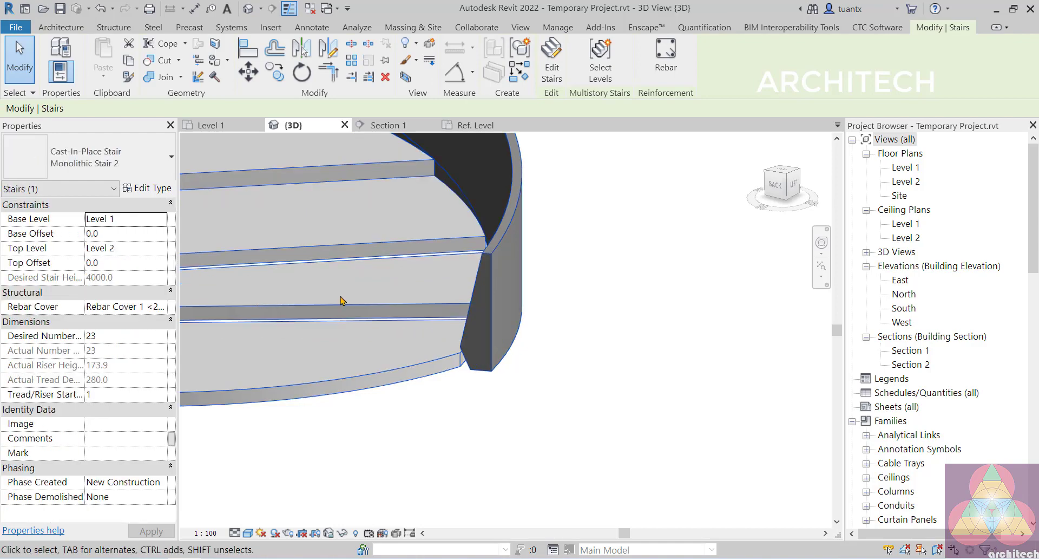
pyautogui.click(149, 188)
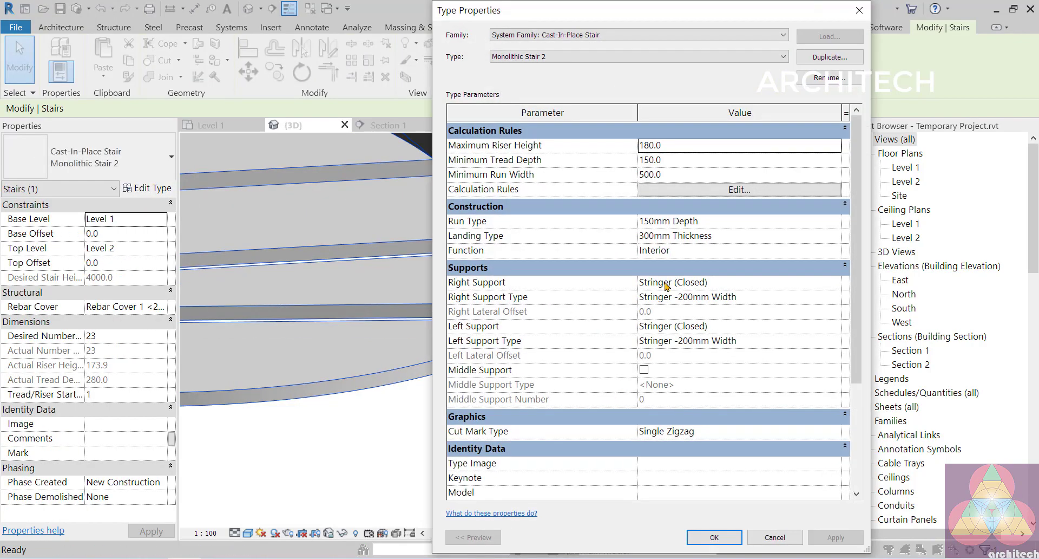
pyautogui.click(780, 299)
pyautogui.click(837, 297)
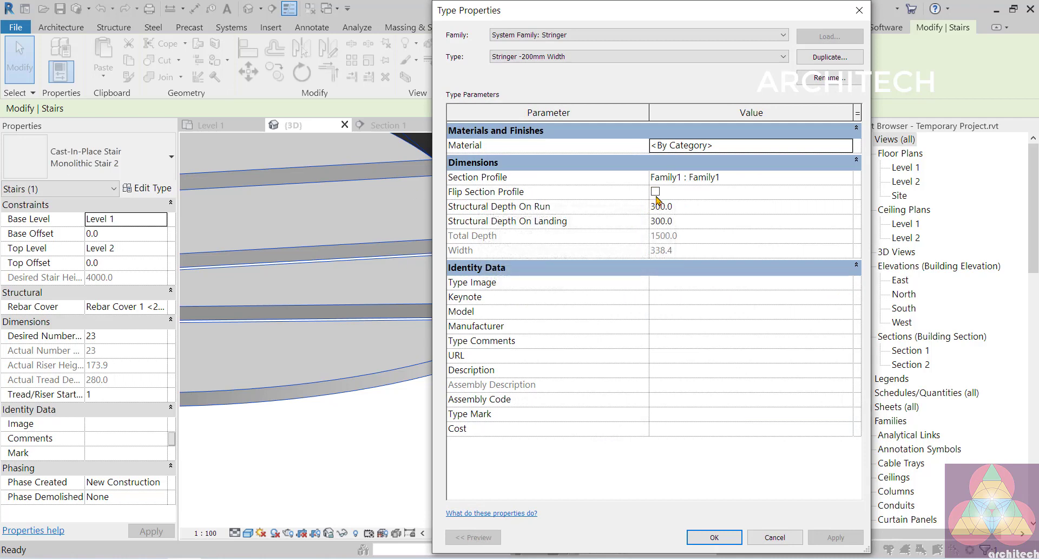
pyautogui.click(714, 537)
pyautogui.click(723, 542)
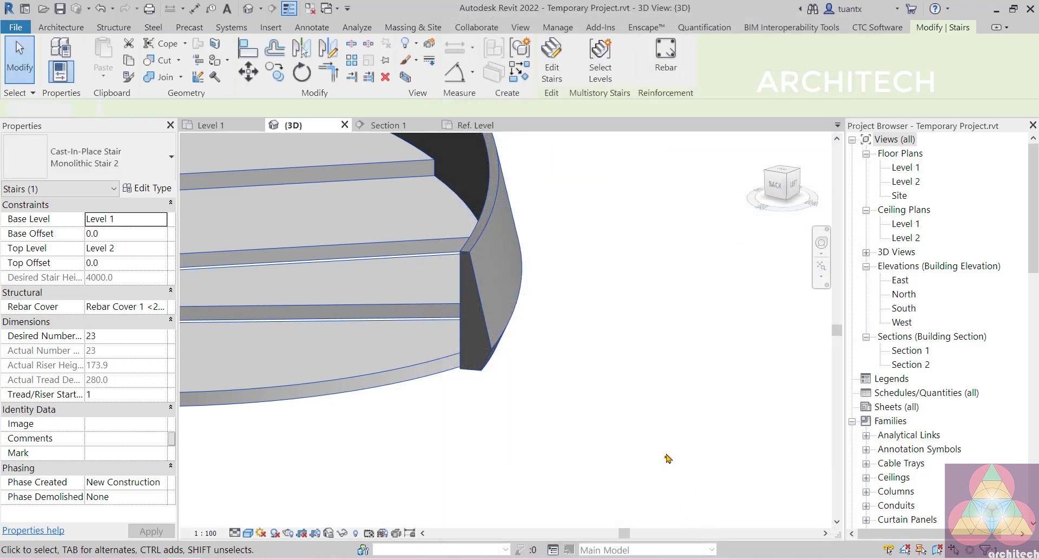
# Examine the flipped stringer profile around the curved stair from several sides.
pyautogui.click(666, 454)
pyautogui.scroll(-3, 521, 373)
pyautogui.moveTo(522, 376); pyautogui.dragTo(603, 259, button='middle')
pyautogui.scroll(-2, 478, 416)
pyautogui.scroll(-1, 585, 282)
pyautogui.click(547, 325)
pyautogui.keyDown('shift'); pyautogui.moveTo(531, 341); pyautogui.dragTo(731, 257, button='middle'); pyautogui.keyUp('shift')
pyautogui.click(379, 353)
pyautogui.scroll(2, 417, 334)
pyautogui.keyDown('shift'); pyautogui.moveTo(422, 341); pyautogui.dragTo(368, 334, button='middle'); pyautogui.keyUp('shift')
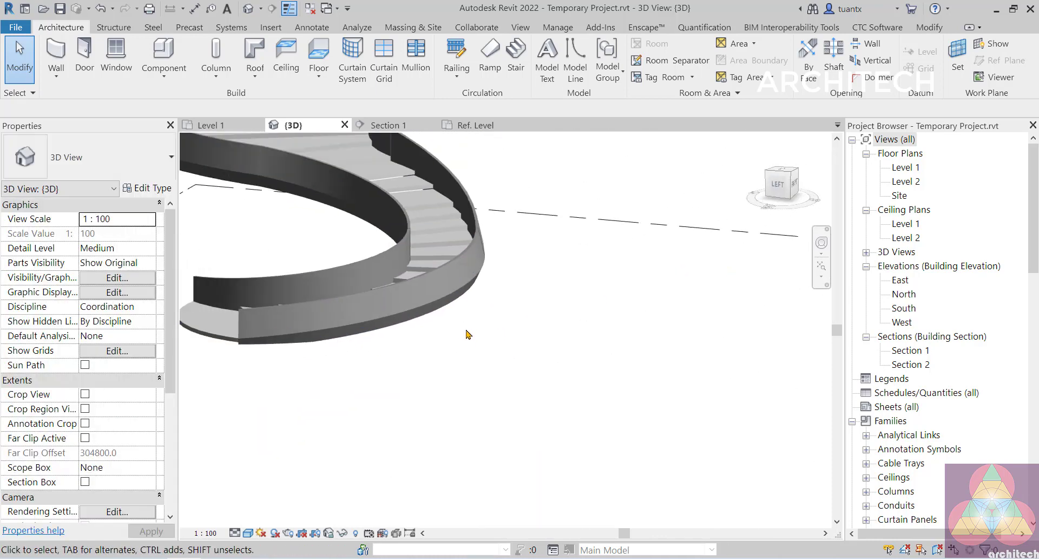
pyautogui.keyDown('shift'); pyautogui.moveTo(466, 334); pyautogui.dragTo(420, 418, button='middle'); pyautogui.keyUp('shift')
pyautogui.scroll(-2, 415, 325)
pyautogui.scroll(3, 470, 257)
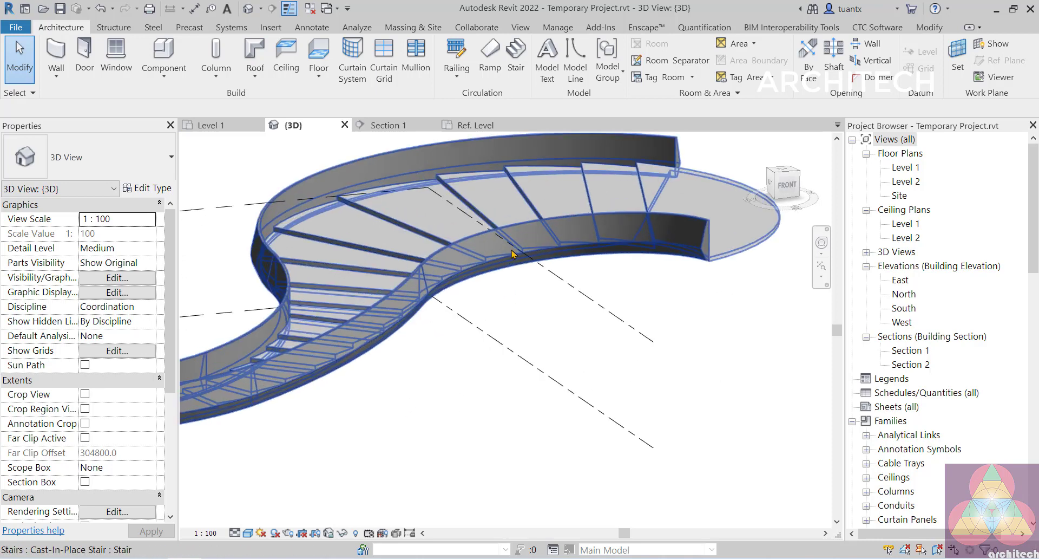
# Inspect the stringer at the curved stair's upper end, and review the handwritten stair logic notes in Windows Photo Viewer.
pyautogui.moveTo(550, 257); pyautogui.dragTo(416, 287, button='middle')
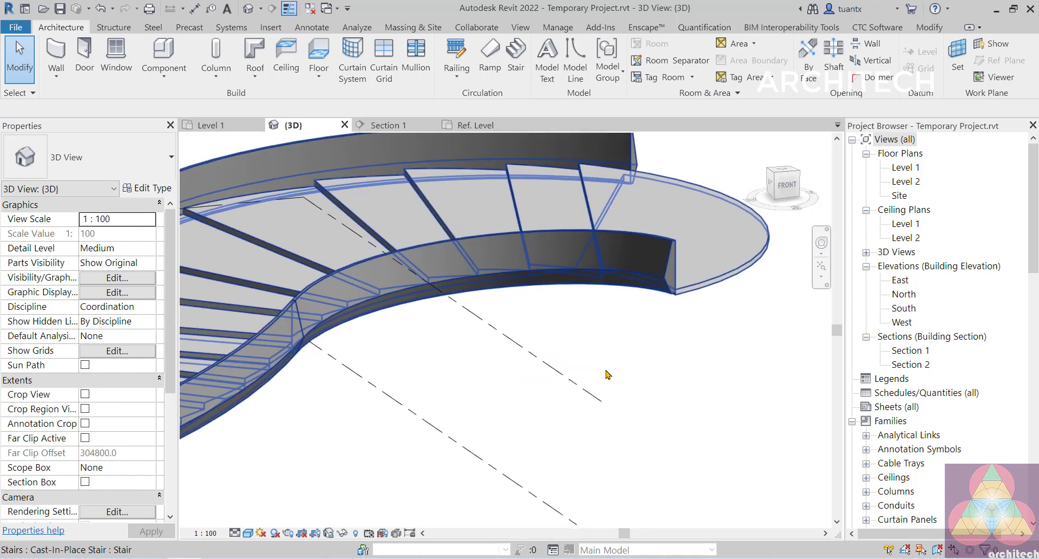
pyautogui.scroll(-1, 606, 371)
pyautogui.scroll(-2, 619, 374)
pyautogui.moveTo(617, 362); pyautogui.dragTo(592, 253, button='middle')
pyautogui.hotkey('alt', 'Tab')
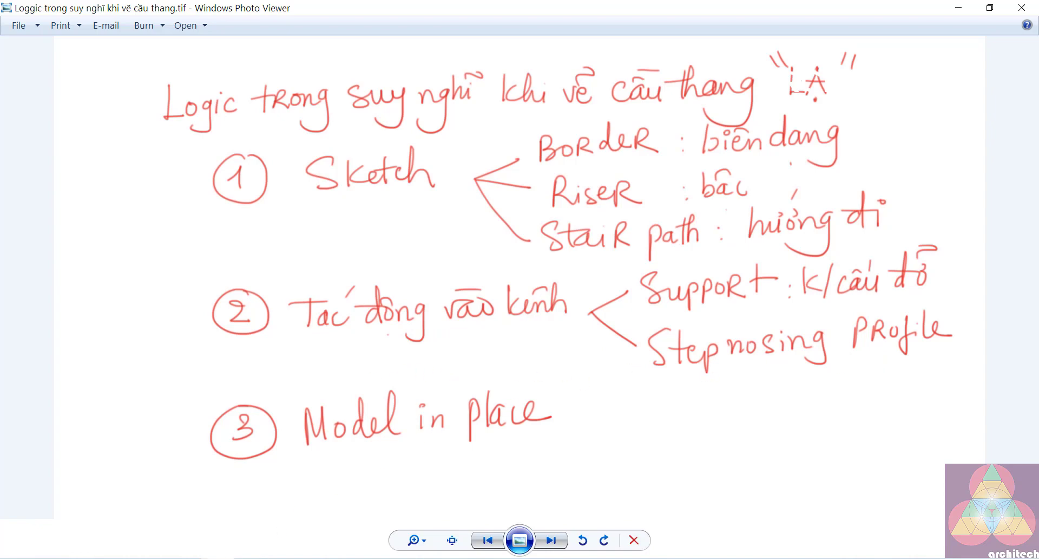
pyautogui.click(185, 558)
# Return to the 3D view in Revit and examine the straight monolithic stair and its underside from the side.
pyautogui.scroll(-1, 514, 353)
pyautogui.moveTo(812, 384); pyautogui.dragTo(583, 362, button='middle')
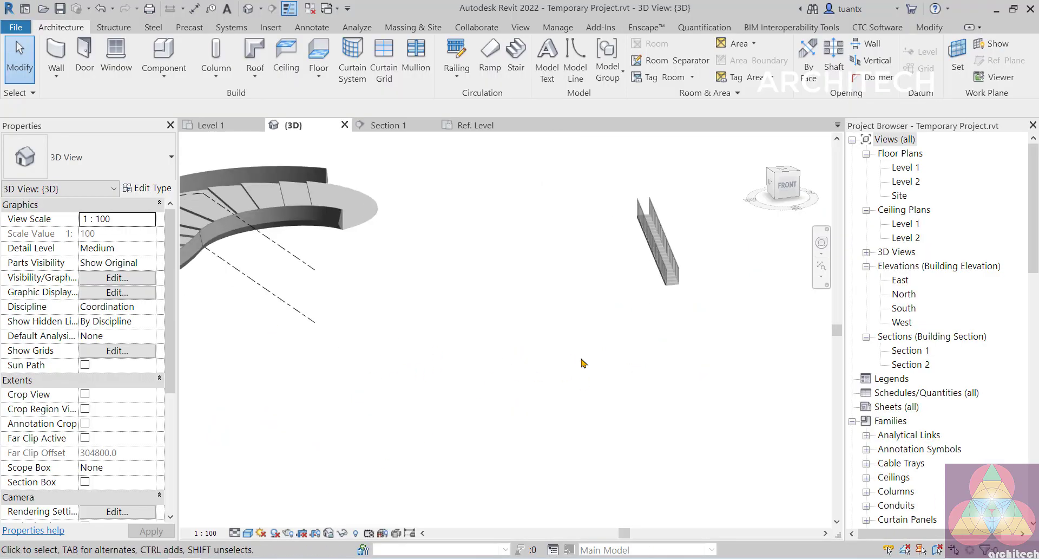
pyautogui.scroll(-1, 587, 360)
pyautogui.moveTo(672, 292); pyautogui.dragTo(514, 238, button='middle')
pyautogui.scroll(6, 561, 275)
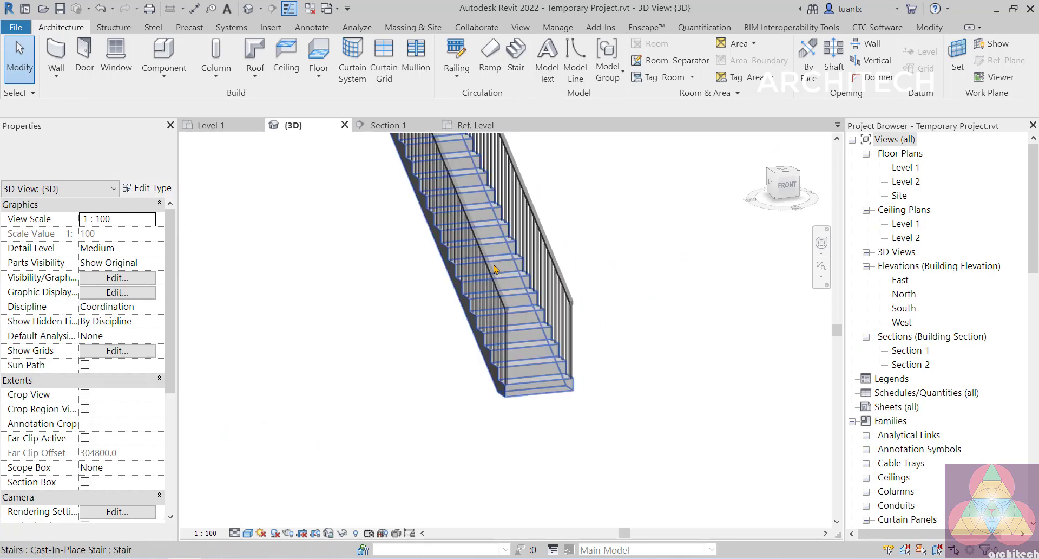
pyautogui.keyDown('shift'); pyautogui.moveTo(495, 273); pyautogui.dragTo(606, 341, button='middle'); pyautogui.keyUp('shift')
pyautogui.moveTo(606, 341); pyautogui.dragTo(710, 443, button='middle')
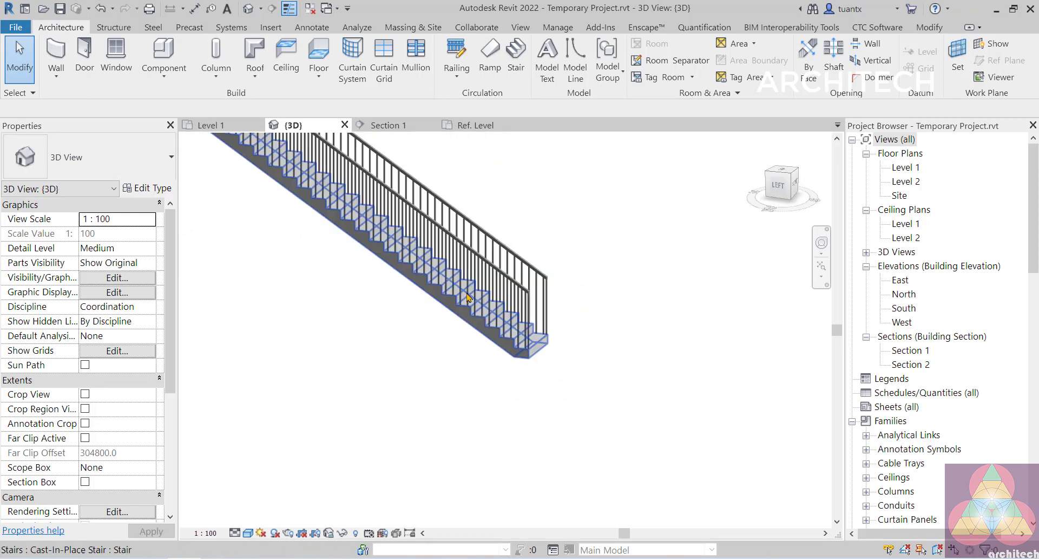
pyautogui.scroll(3, 485, 309)
pyautogui.scroll(-2, 413, 303)
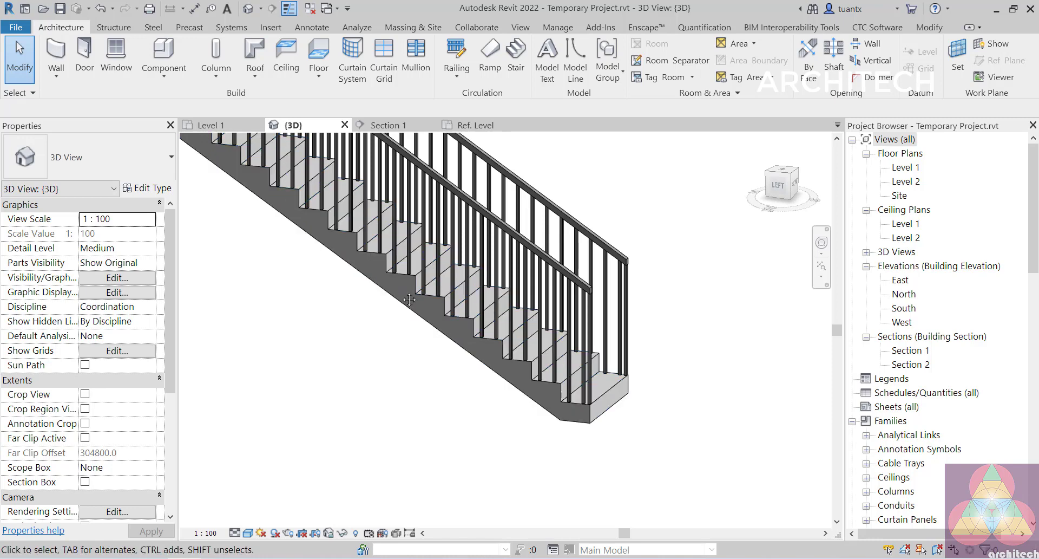
pyautogui.moveTo(413, 303)
pyautogui.mouseDown(button='middle')
pyautogui.moveTo(413, 290)
pyautogui.moveTo(435, 353)
pyautogui.moveTo(490, 367)
pyautogui.mouseUp(button='middle')
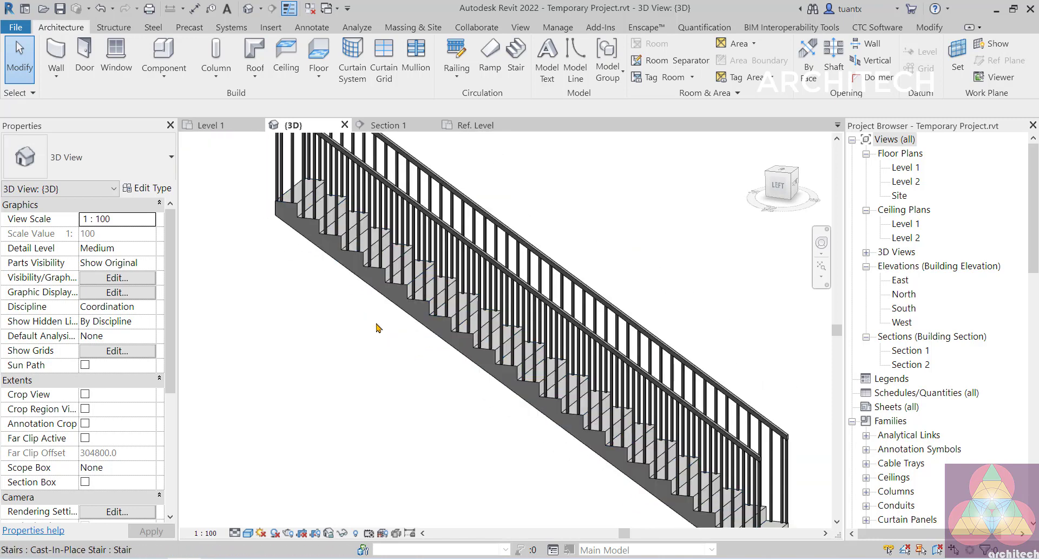
# Change the straight stair's type to Assembled Stair 190mm max riser 250mm going 2.
pyautogui.click(301, 267)
pyautogui.scroll(2, 329, 260)
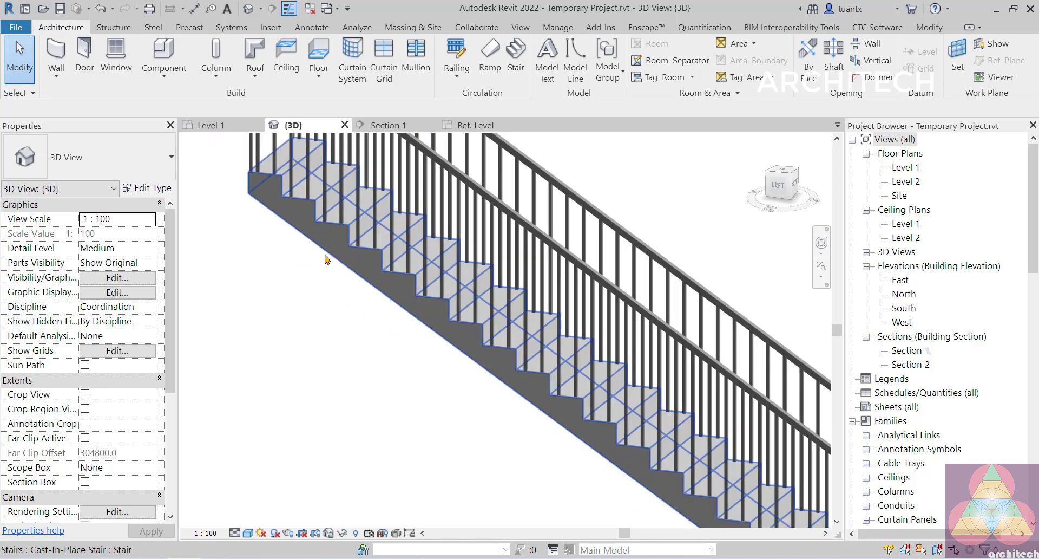
pyautogui.click(325, 253)
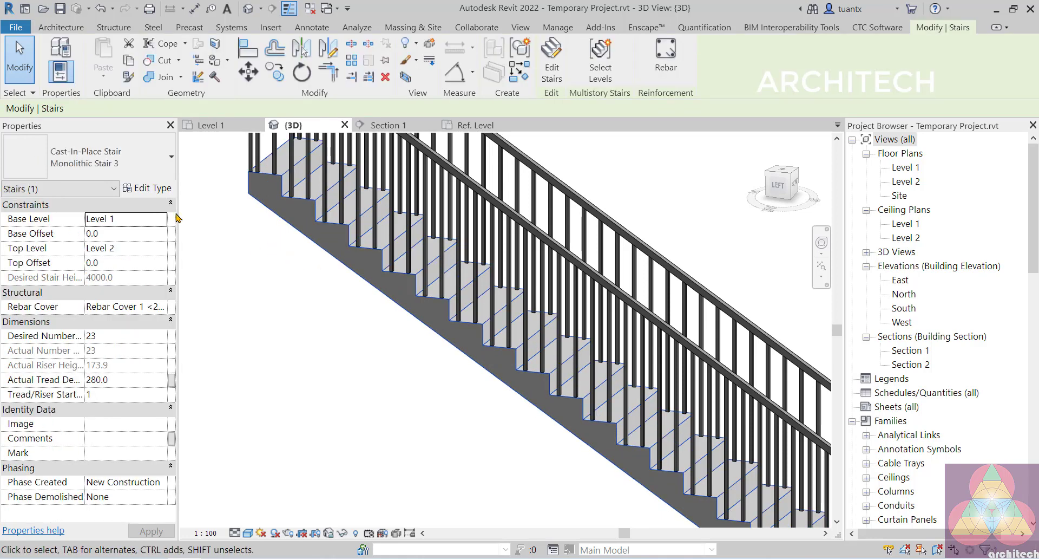
pyautogui.click(99, 170)
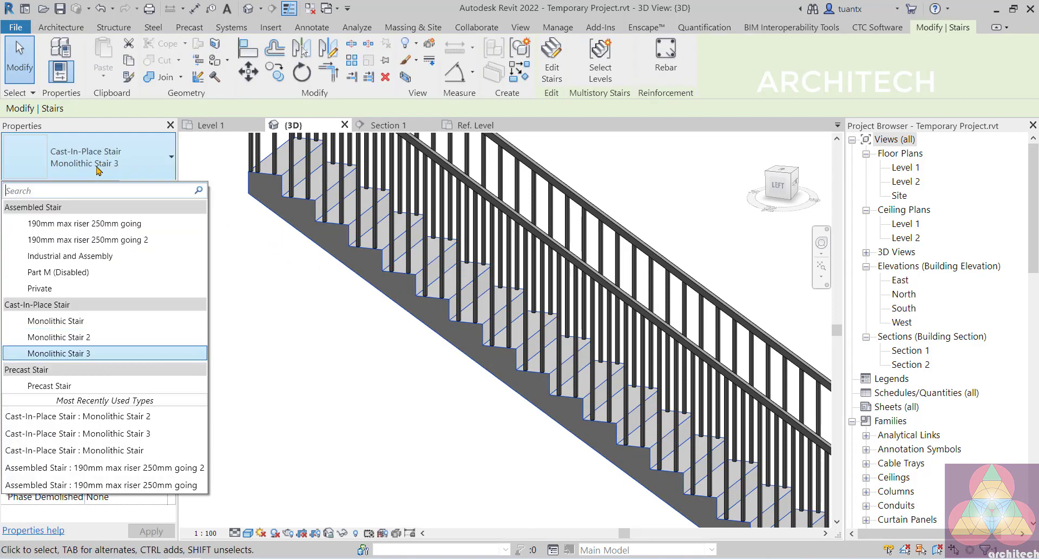
pyautogui.click(51, 239)
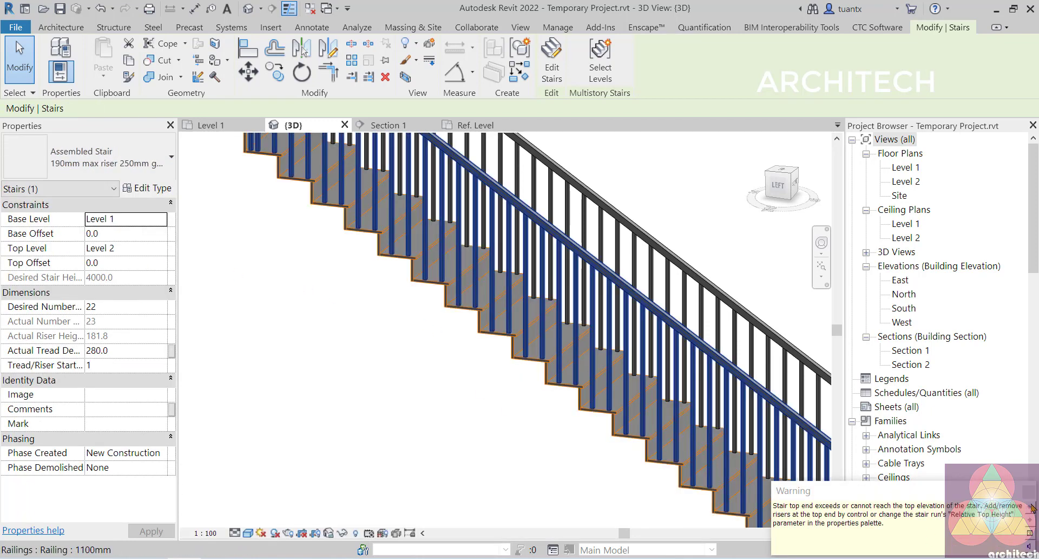
# Check the construction and support settings in the type properties of the straight assembled stair.
pyautogui.scroll(-4, 377, 406)
pyautogui.keyDown('shift'); pyautogui.moveTo(432, 409); pyautogui.dragTo(533, 417, button='middle'); pyautogui.keyUp('shift')
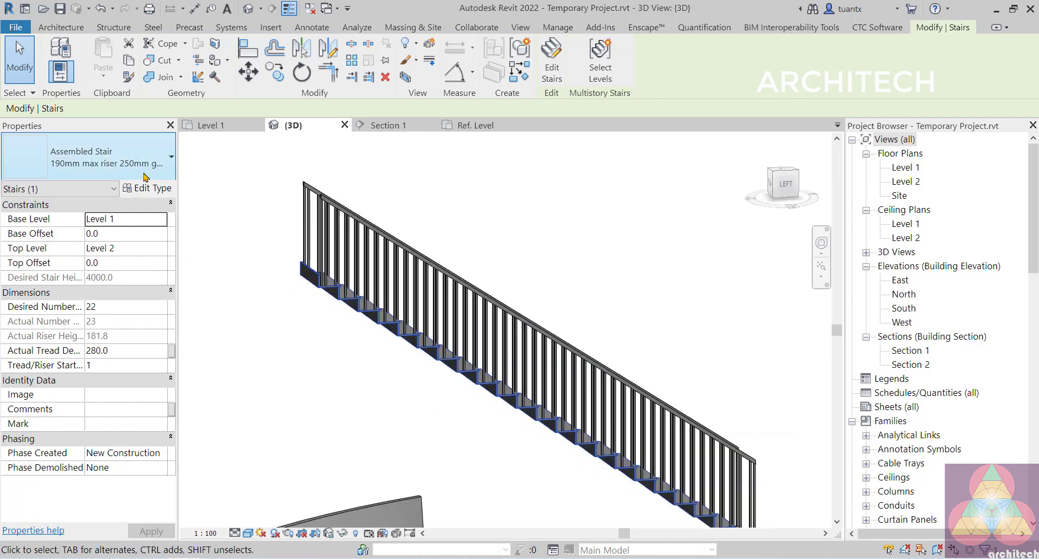
pyautogui.click(149, 188)
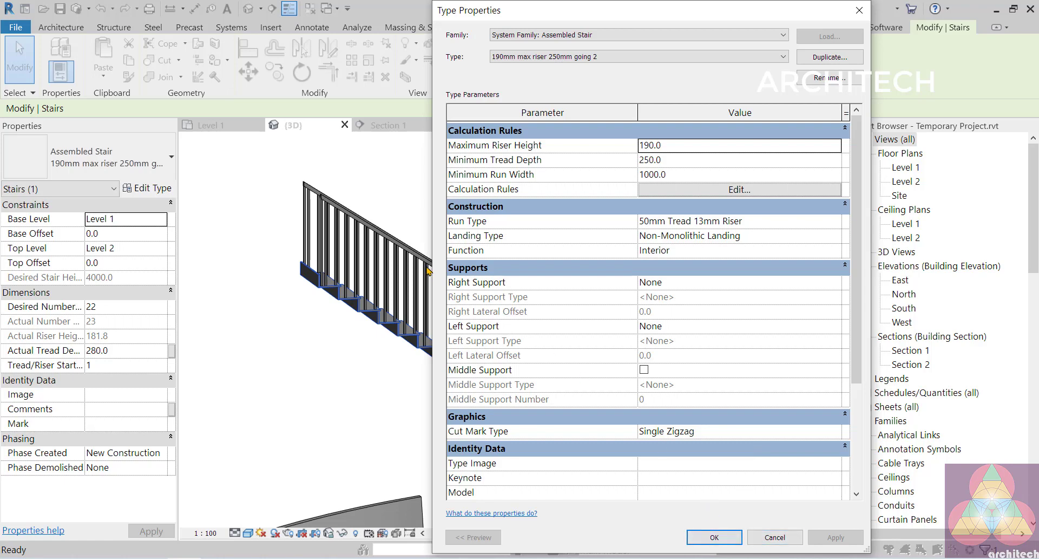
pyautogui.click(775, 541)
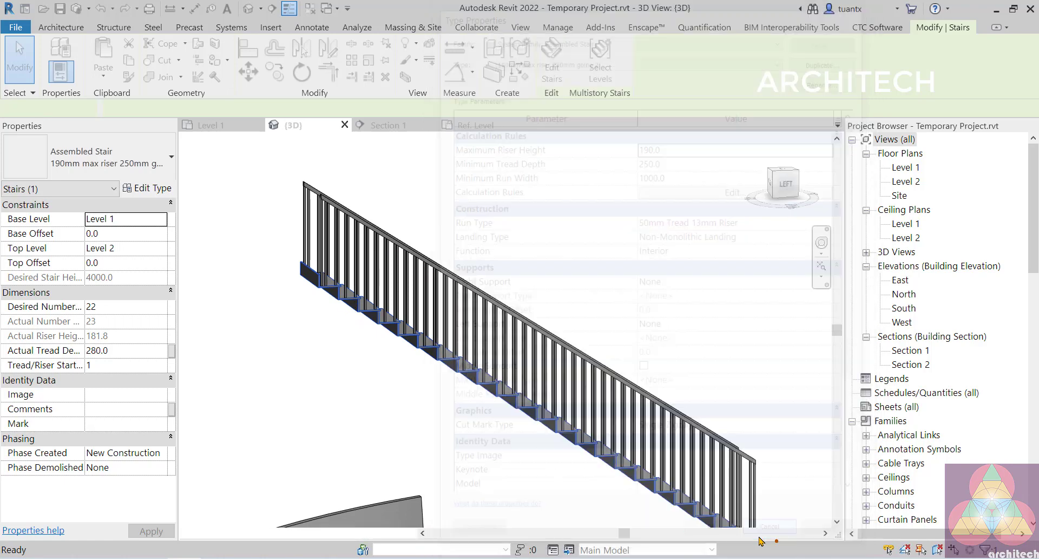
# Delete the railings from the straight stair and inspect its bare treads and risers from the side.
pyautogui.click(469, 208)
pyautogui.click(399, 249)
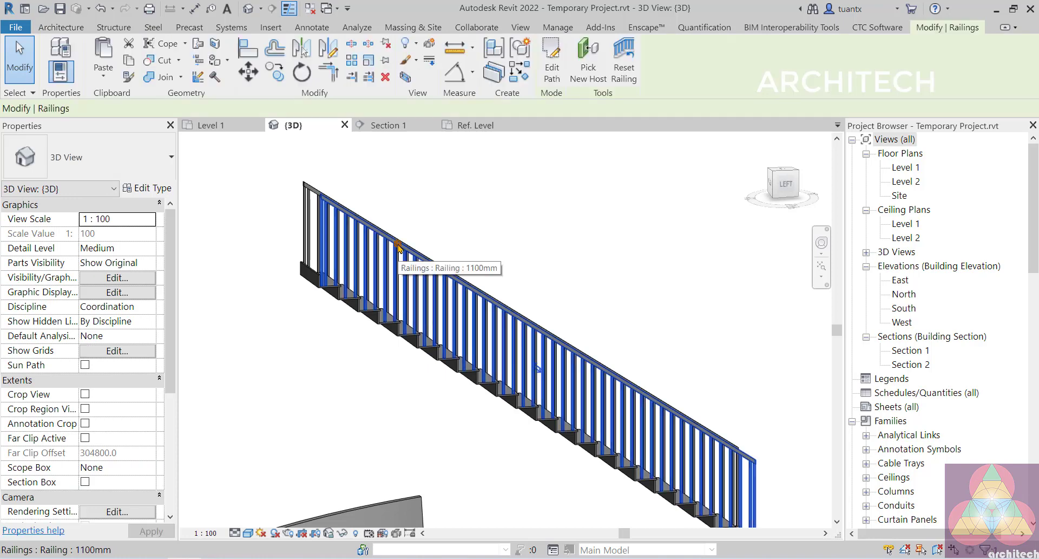
pyautogui.press('Escape')
pyautogui.click(399, 249)
pyautogui.press('Delete')
pyautogui.keyDown('shift'); pyautogui.moveTo(431, 290); pyautogui.dragTo(341, 368, button='middle'); pyautogui.keyUp('shift')
pyautogui.scroll(3, 463, 367)
pyautogui.keyDown('shift'); pyautogui.moveTo(373, 266); pyautogui.dragTo(469, 340, button='middle'); pyautogui.keyUp('shift')
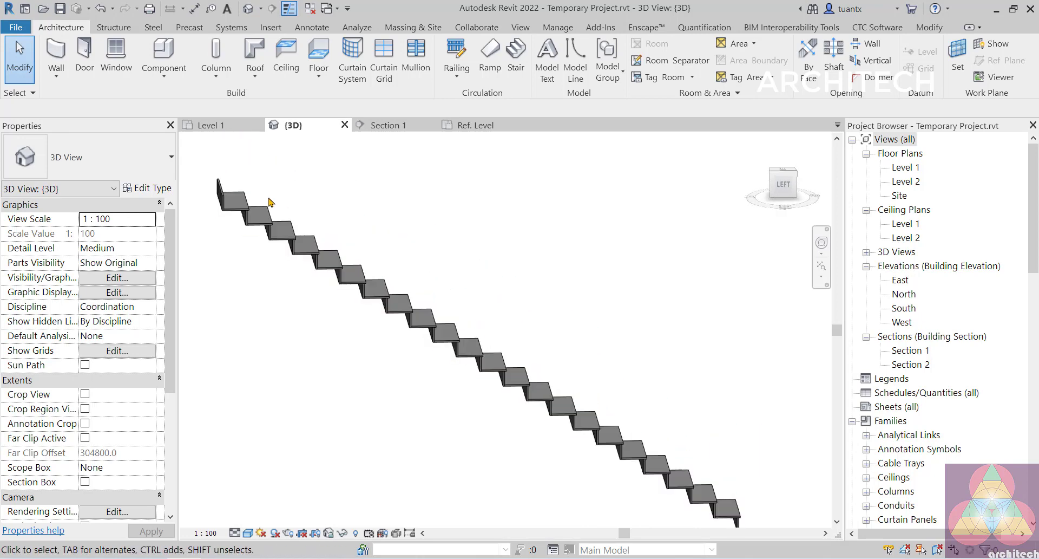
pyautogui.scroll(5, 255, 204)
pyautogui.moveTo(213, 214); pyautogui.dragTo(267, 218, button='middle')
pyautogui.scroll(3, 383, 256)
pyautogui.scroll(-2, 267, 218)
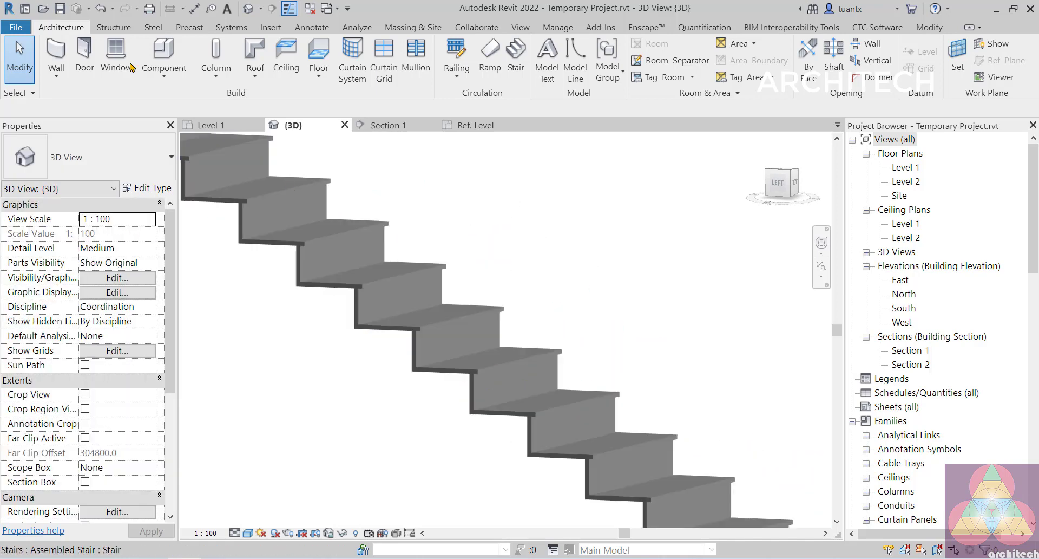
# Create a new family from the Metric Profile-Stair Nosing.rft template.
pyautogui.click(19, 28)
pyautogui.moveTo(54, 87)
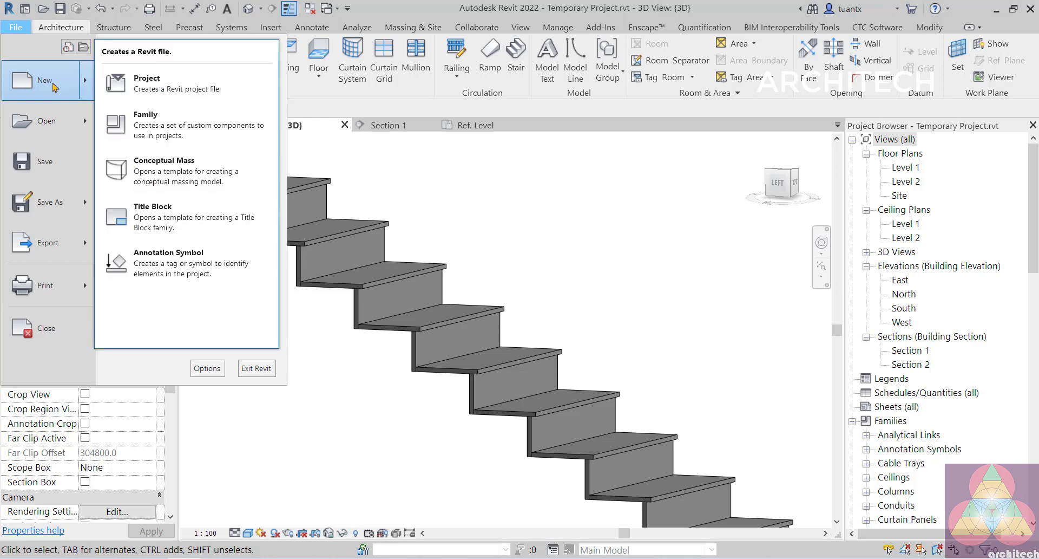
pyautogui.click(196, 129)
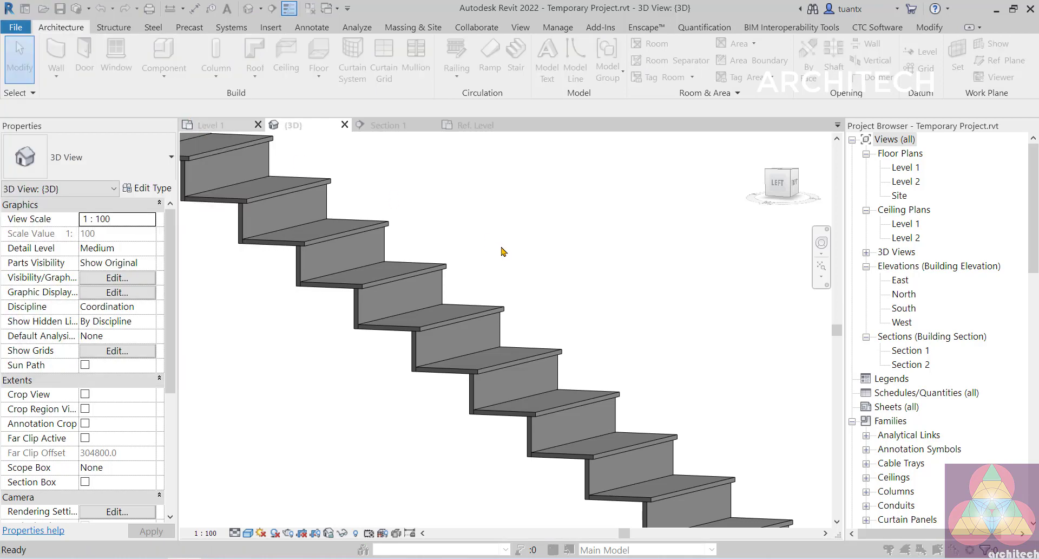
pyautogui.scroll(-1, 595, 277)
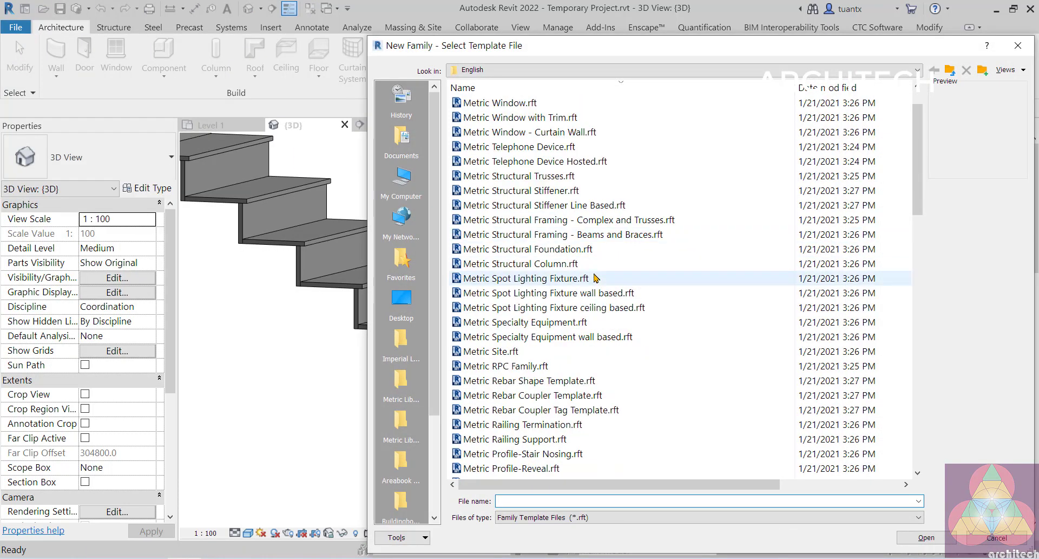
pyautogui.scroll(-3, 571, 298)
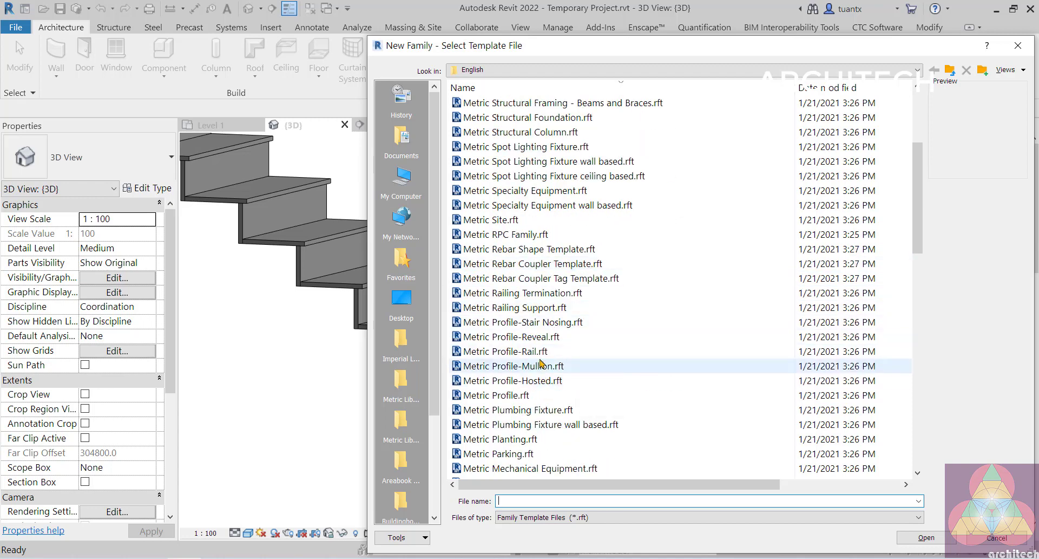
pyautogui.click(544, 323)
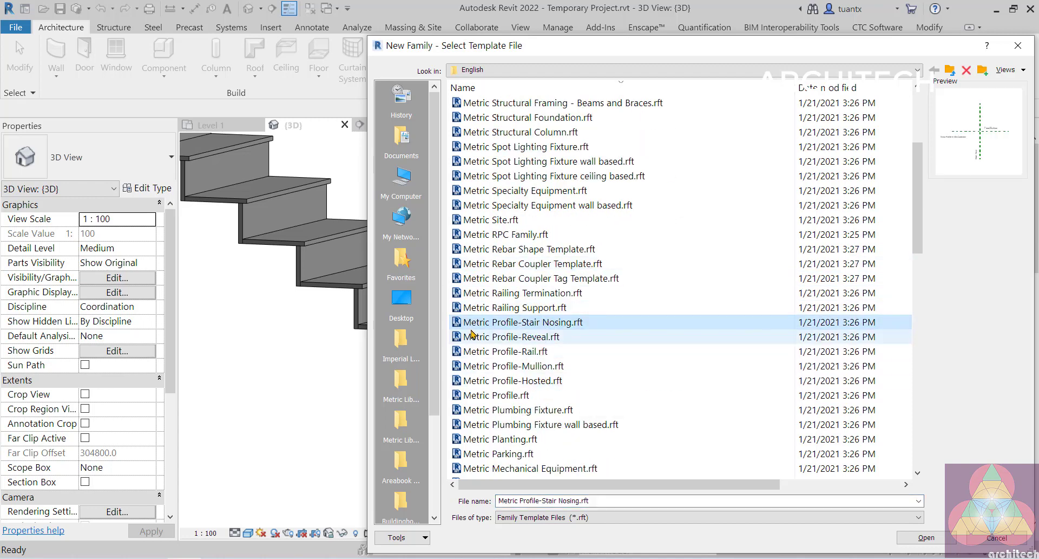
pyautogui.doubleClick(509, 324)
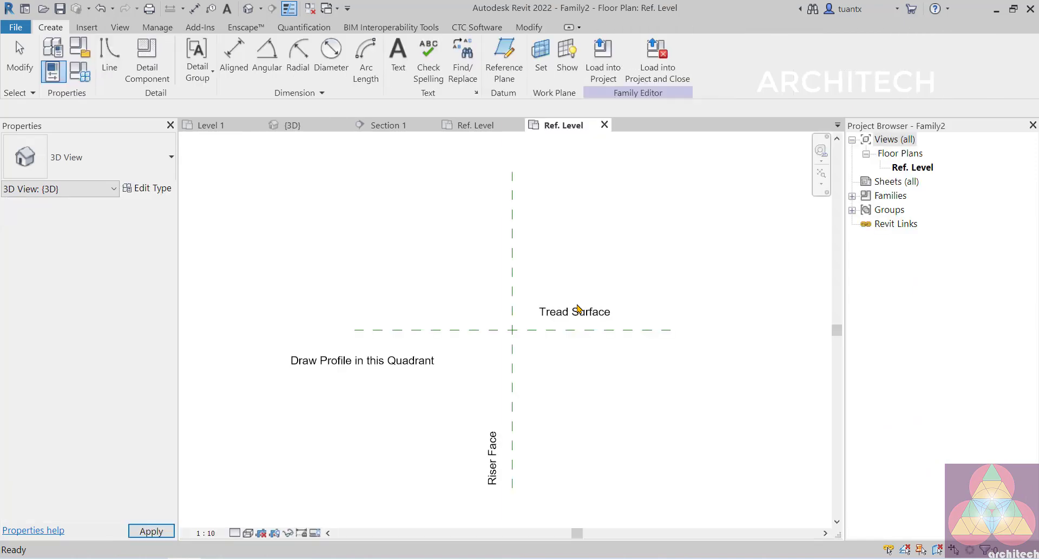
# Examine the nosing template's Tread Surface and Riser Face reference planes and the quadrant marked for the profile.
pyautogui.moveTo(553, 359); pyautogui.dragTo(543, 349, button='middle')
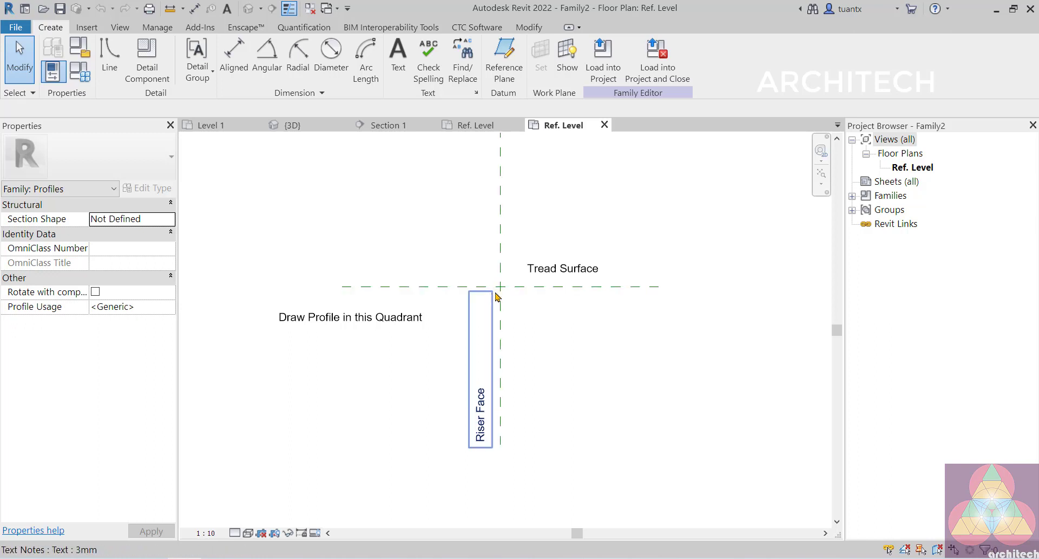
pyautogui.scroll(2, 495, 296)
pyautogui.moveTo(524, 302); pyautogui.dragTo(536, 244, button='middle')
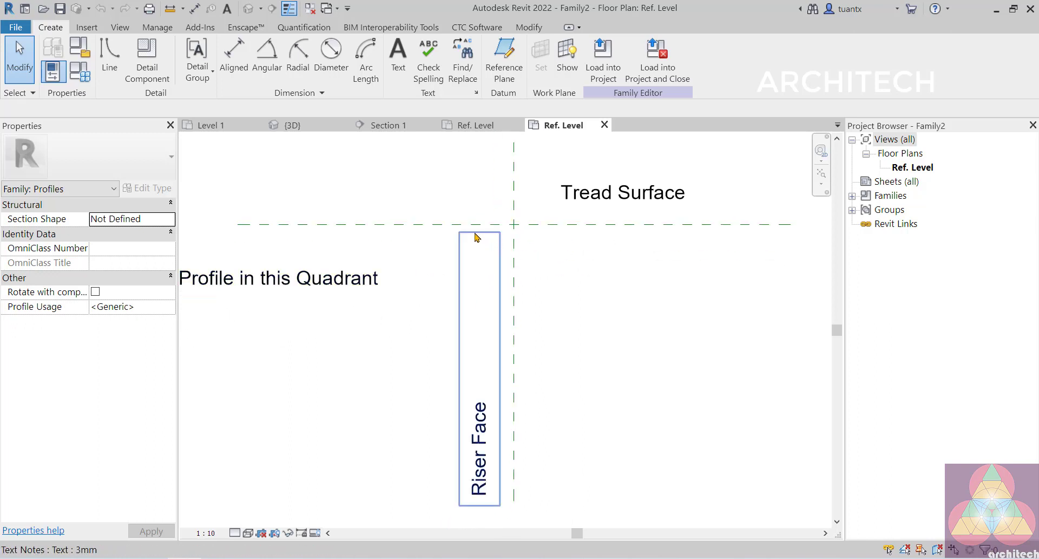
pyautogui.moveTo(551, 284); pyautogui.dragTo(487, 304, button='middle')
pyautogui.scroll(-1, 499, 261)
pyautogui.scroll(1, 483, 306)
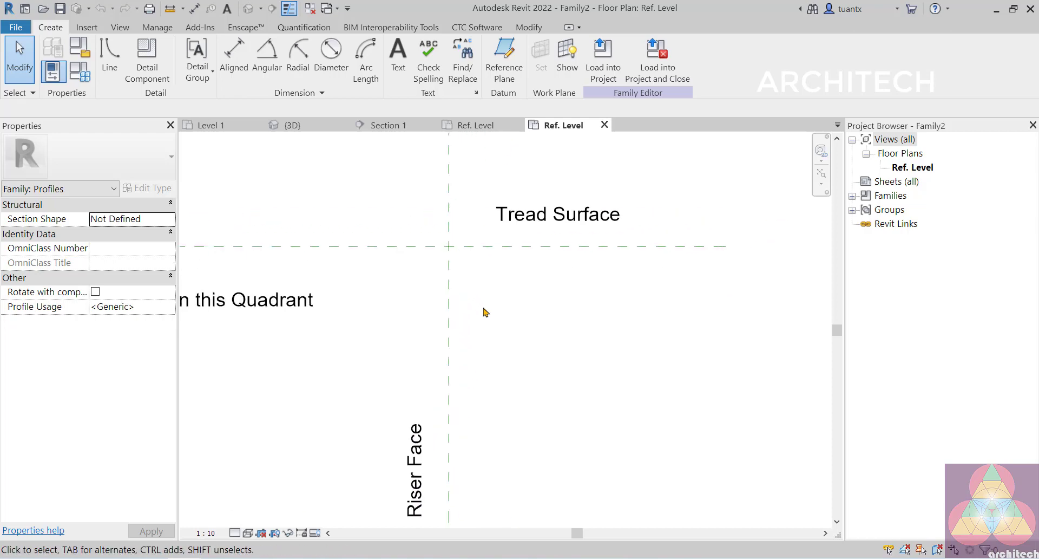
pyautogui.scroll(-1, 490, 298)
pyautogui.moveTo(458, 218); pyautogui.dragTo(462, 281, button='middle')
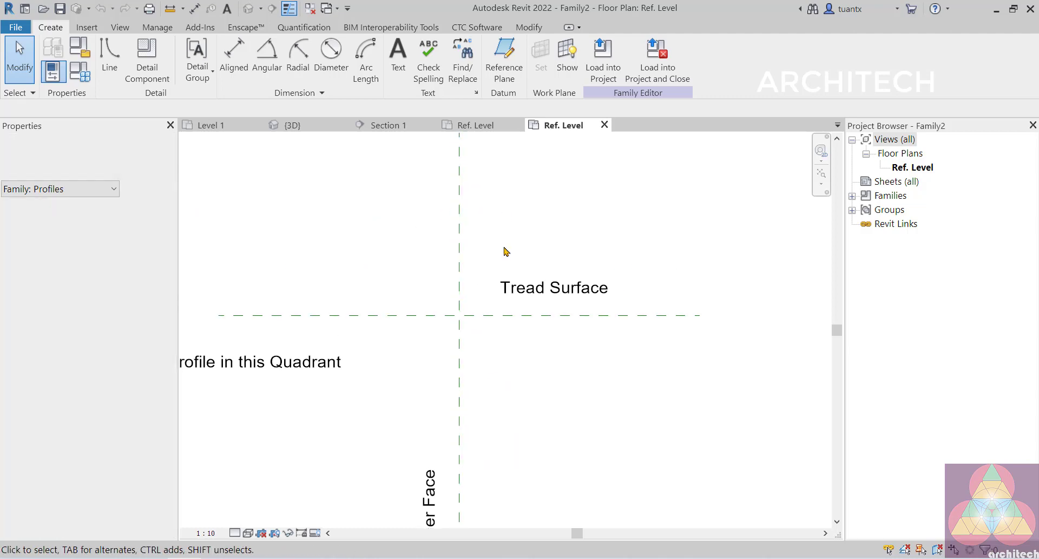
pyautogui.moveTo(627, 314); pyautogui.dragTo(653, 268, button='middle')
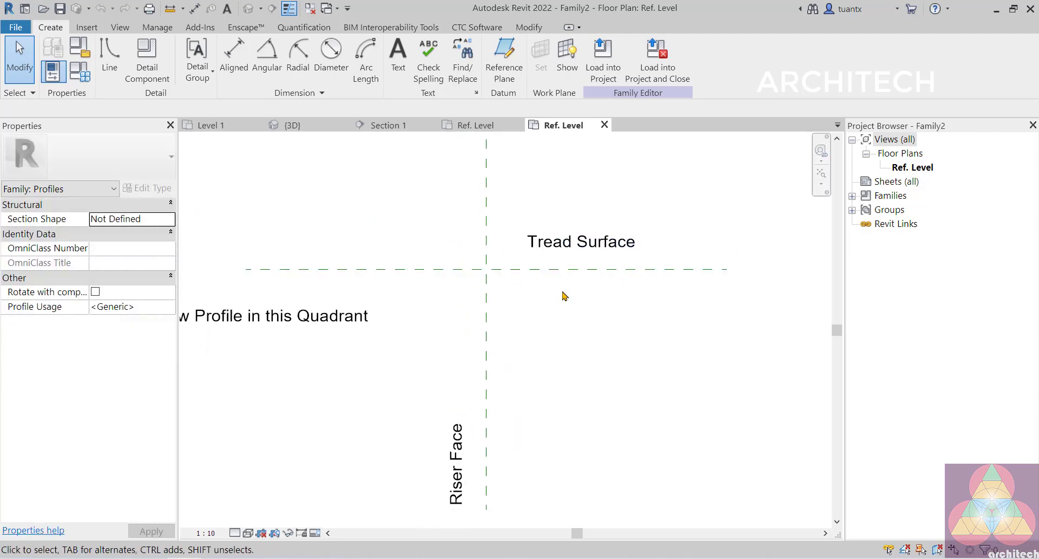
pyautogui.moveTo(561, 294); pyautogui.dragTo(515, 301, button='middle')
pyautogui.scroll(-1, 541, 248)
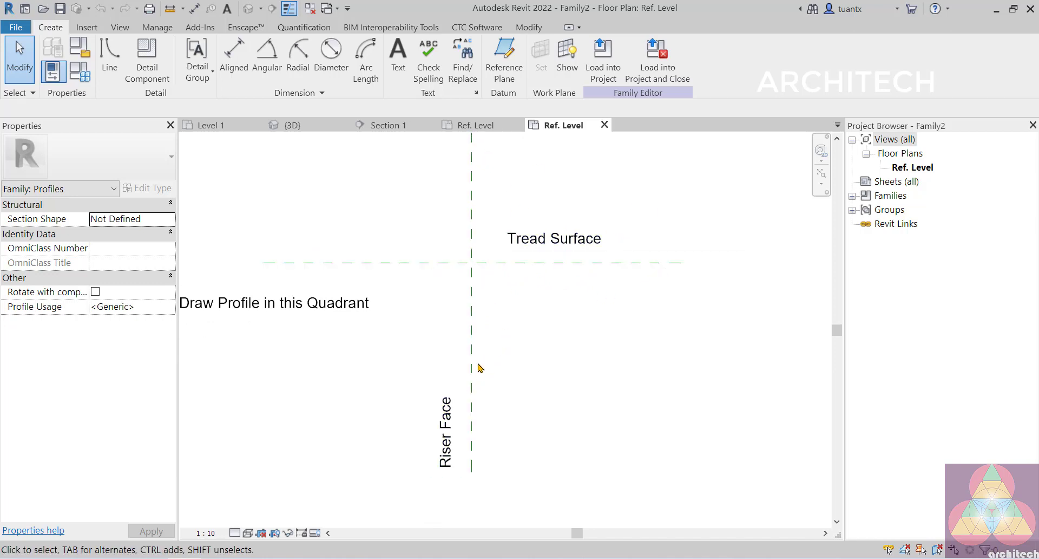
pyautogui.scroll(1, 477, 269)
pyautogui.moveTo(477, 270); pyautogui.dragTo(583, 272, button='middle')
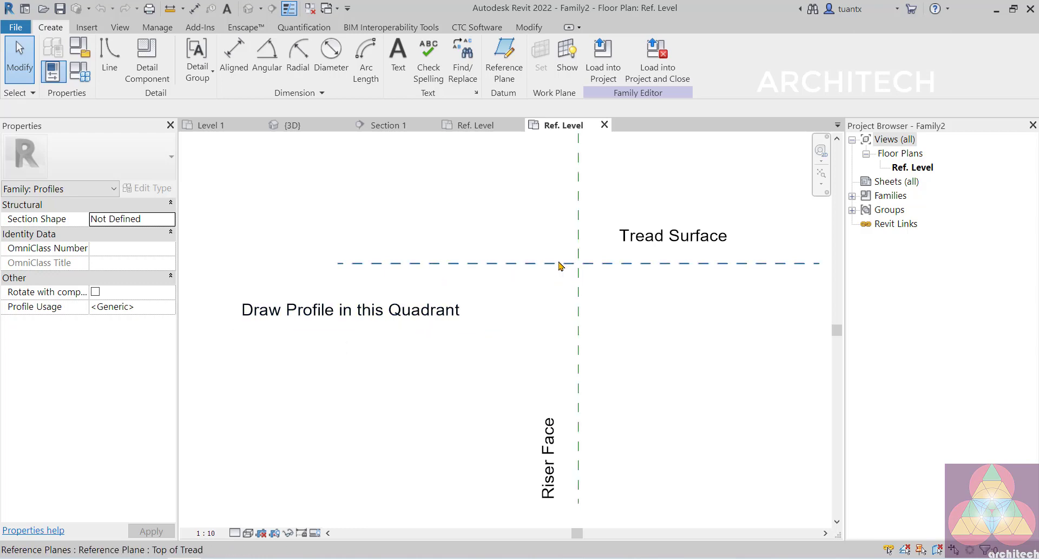
pyautogui.moveTo(660, 322); pyautogui.dragTo(481, 298, button='middle')
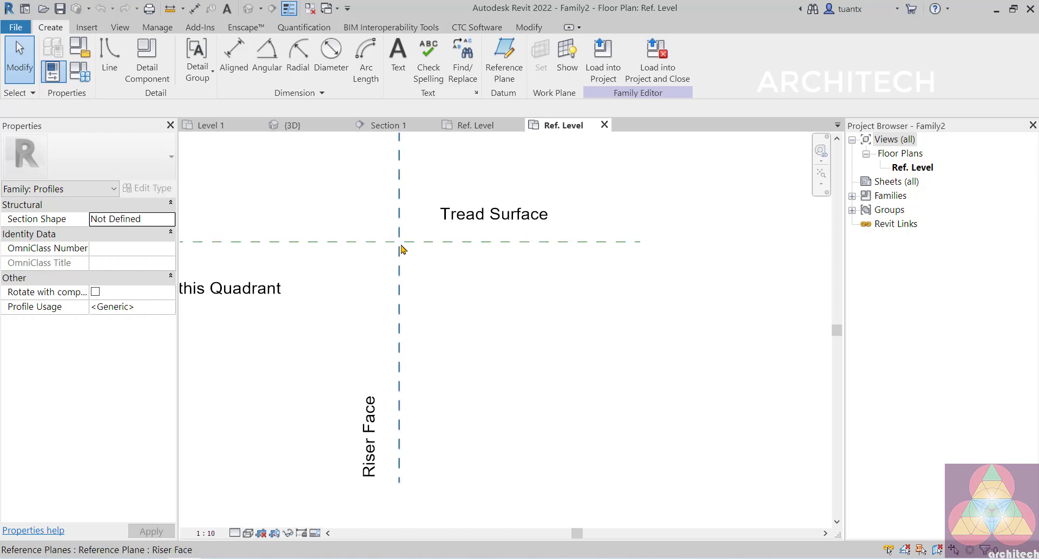
# Draw a 270 mm horizontal profile line along the Tread Surface plane, starting at its intersection with the Riser Face plane.
pyautogui.click(113, 56)
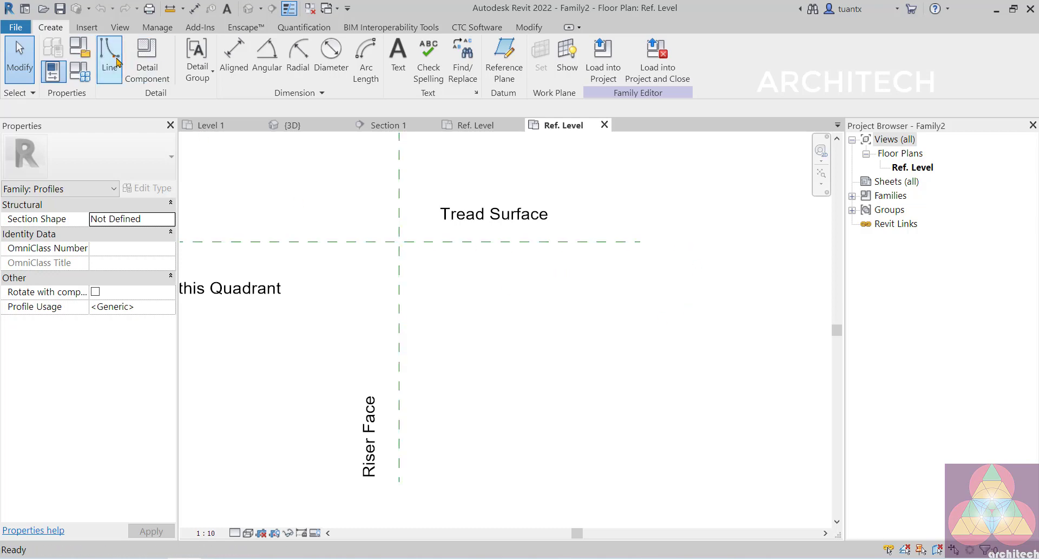
pyautogui.scroll(1, 455, 278)
pyautogui.moveTo(449, 282); pyautogui.dragTo(380, 267, button='middle')
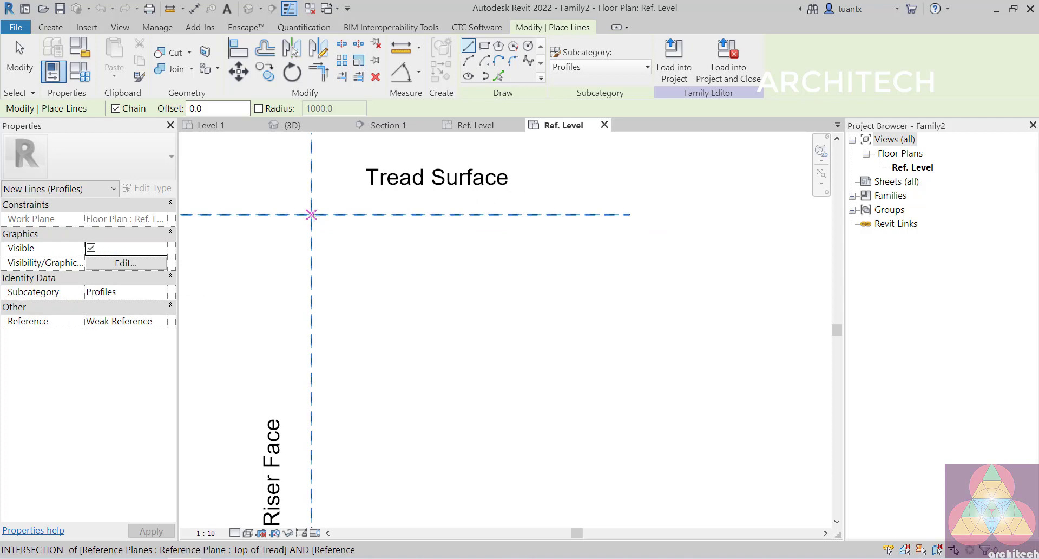
pyautogui.click(312, 214)
pyautogui.moveTo(625, 218); pyautogui.dragTo(622, 311, button='middle')
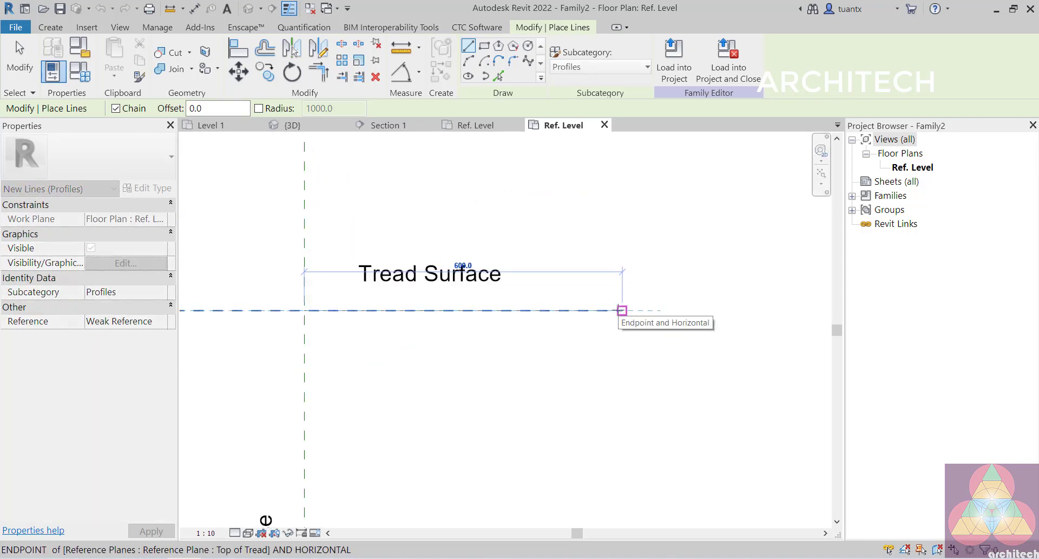
pyautogui.write('270')
pyautogui.press('Return')
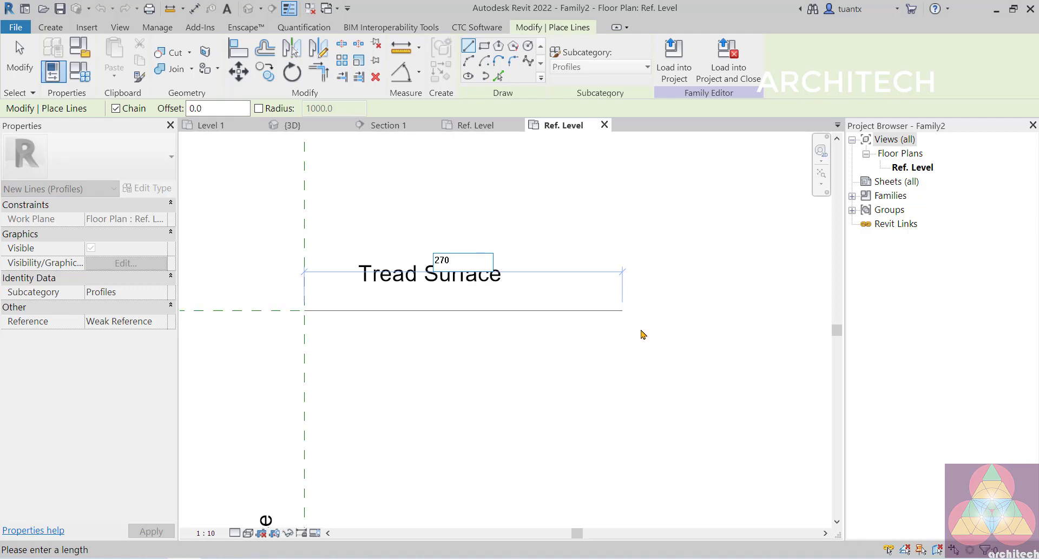
pyautogui.scroll(-1, 524, 361)
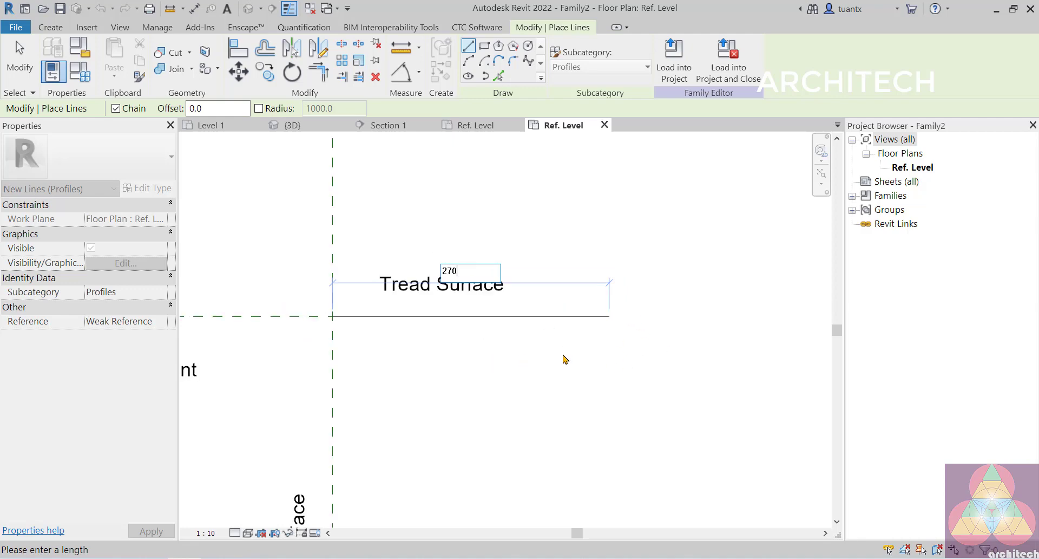
pyautogui.press('Return')
# Draw a short vertical profile edge downward from the far end of the 270 mm Tread Surface line.
pyautogui.scroll(-1, 544, 349)
pyautogui.moveTo(544, 349); pyautogui.dragTo(585, 260, button='middle')
pyautogui.scroll(3, 511, 249)
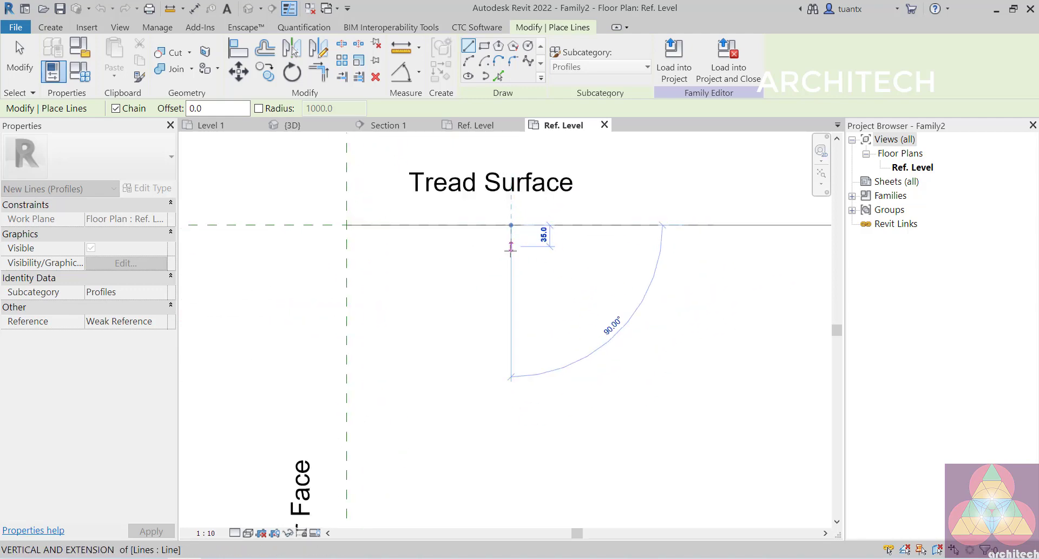
pyautogui.moveTo(511, 250); pyautogui.dragTo(520, 292, button='middle')
pyautogui.scroll(2, 520, 288)
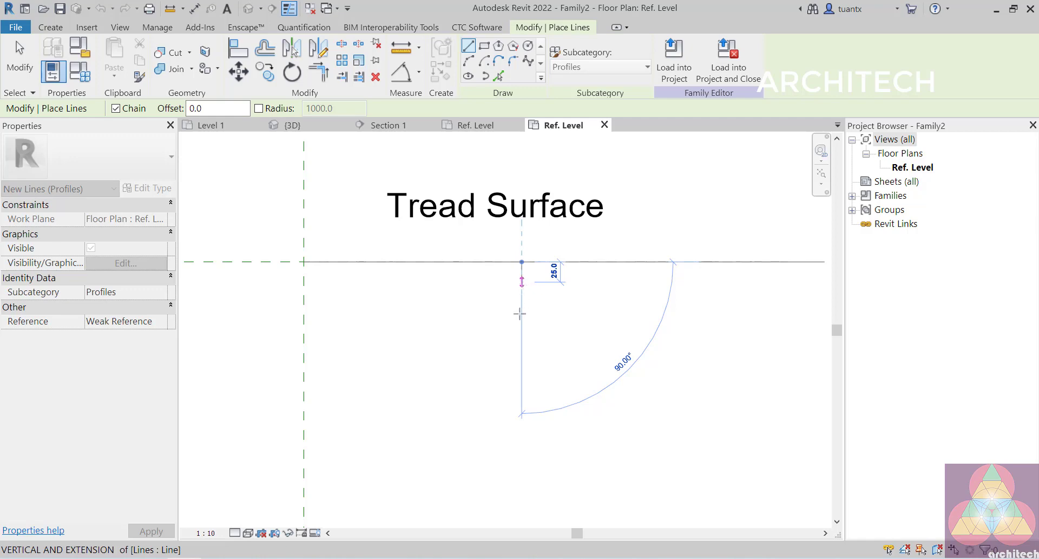
pyautogui.click(524, 278)
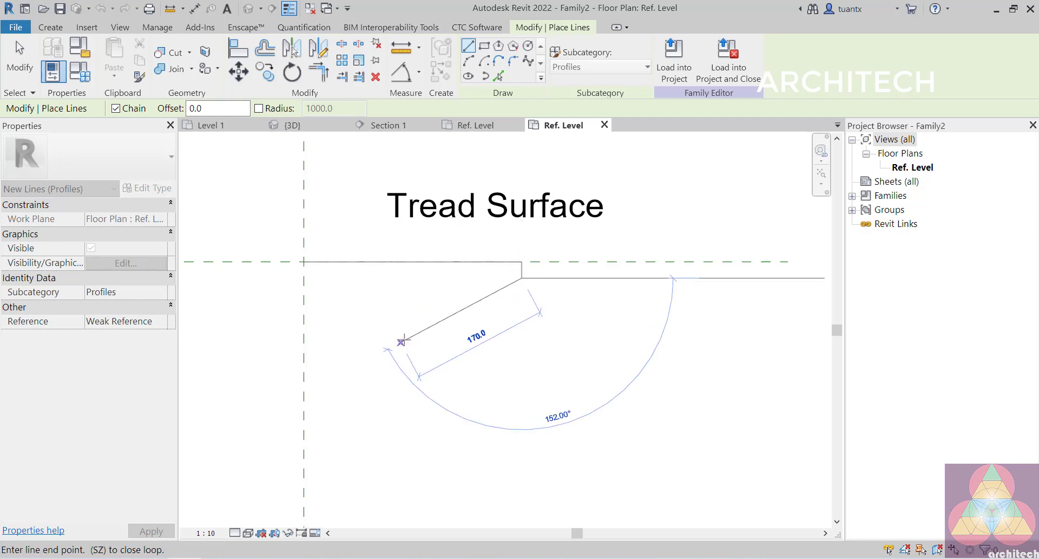
# Close the nosing profile with a slanted front edge, a tapered underside and a short edge along the Riser Face plane.
pyautogui.click(484, 314)
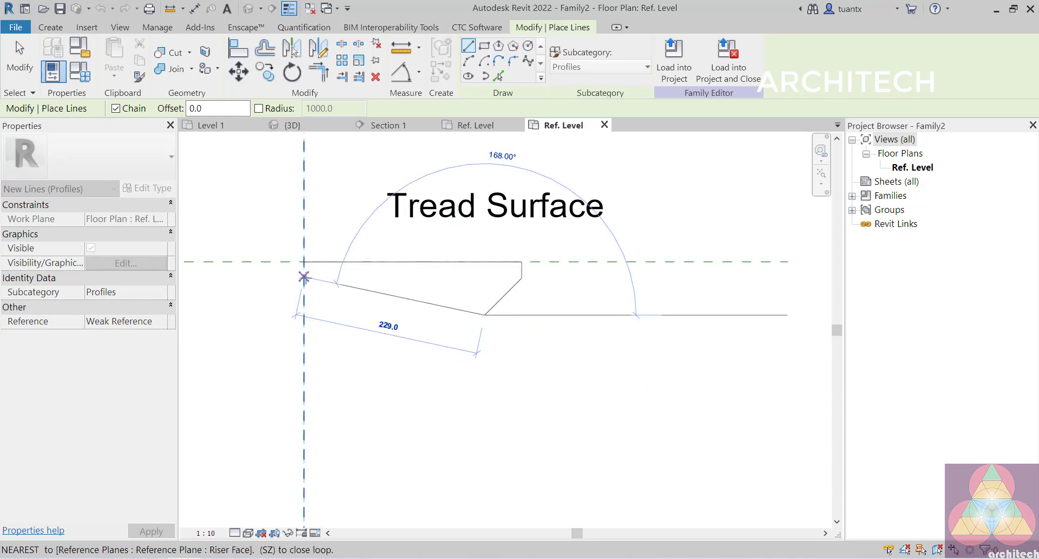
pyautogui.click(303, 276)
pyautogui.scroll(3, 304, 276)
pyautogui.click(302, 259)
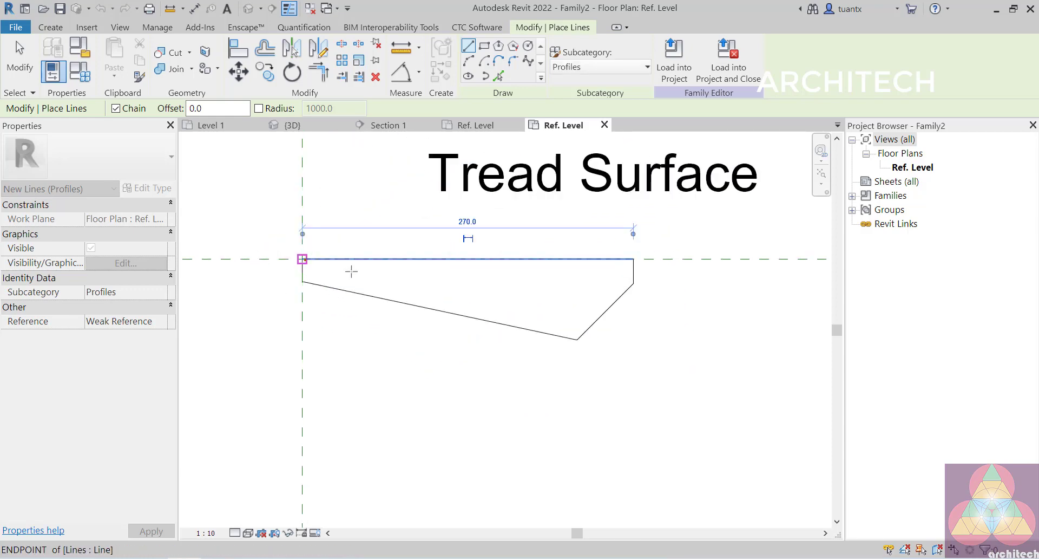
pyautogui.scroll(-3, 568, 322)
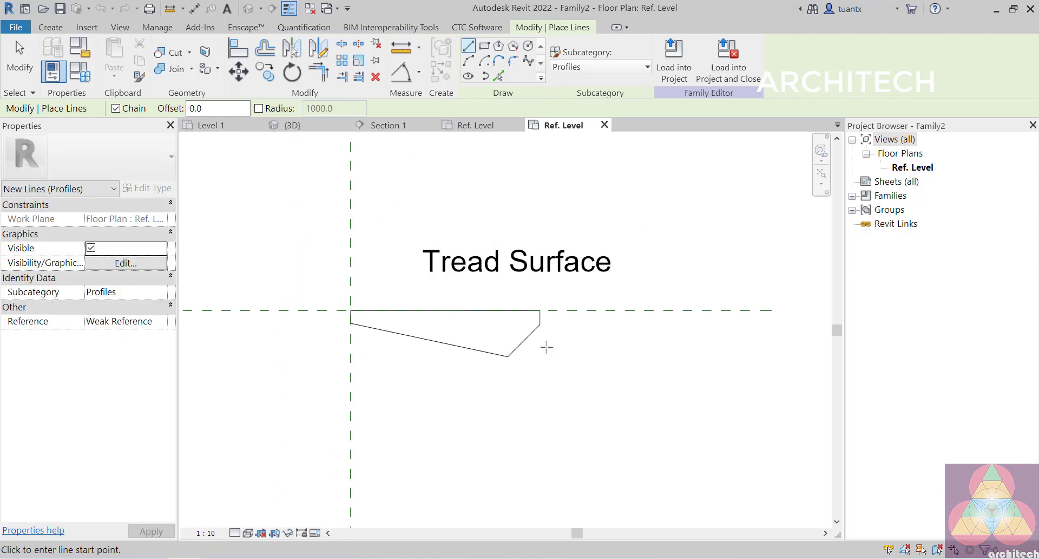
pyautogui.moveTo(543, 379); pyautogui.dragTo(542, 352, button='middle')
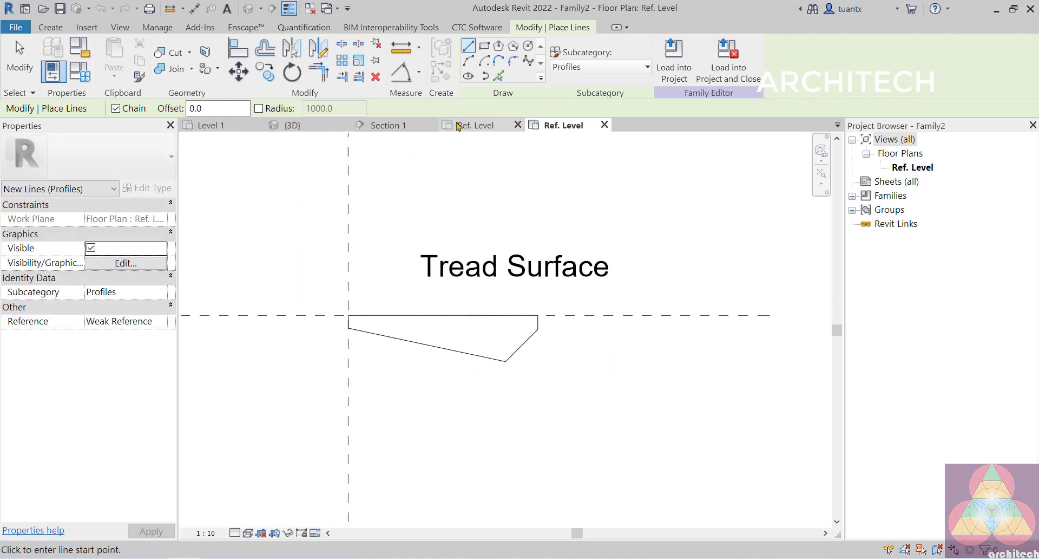
# Load the Family2 nosing profile into Temporary Project.rvt, overwriting the existing version.
pyautogui.click(674, 61)
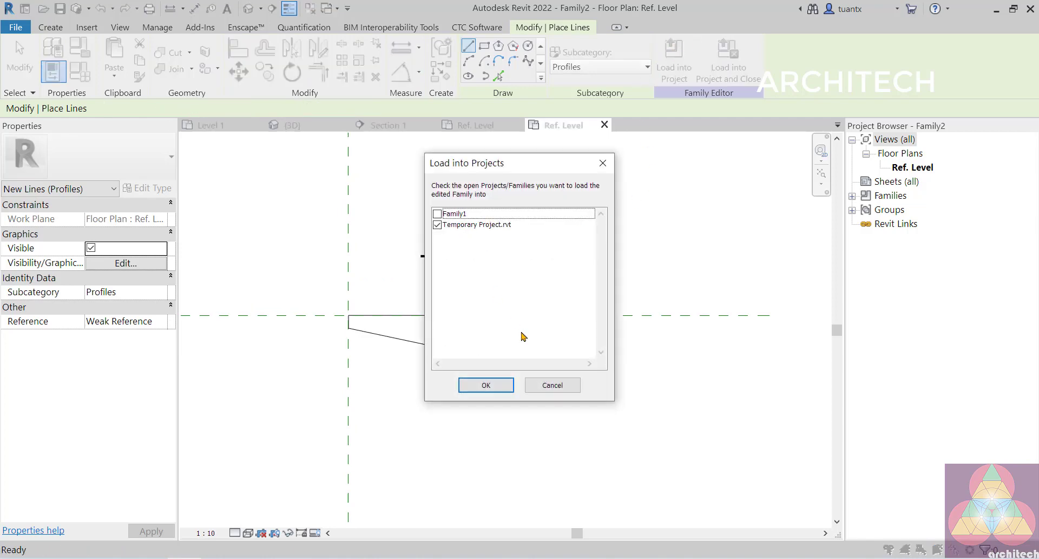
pyautogui.click(483, 385)
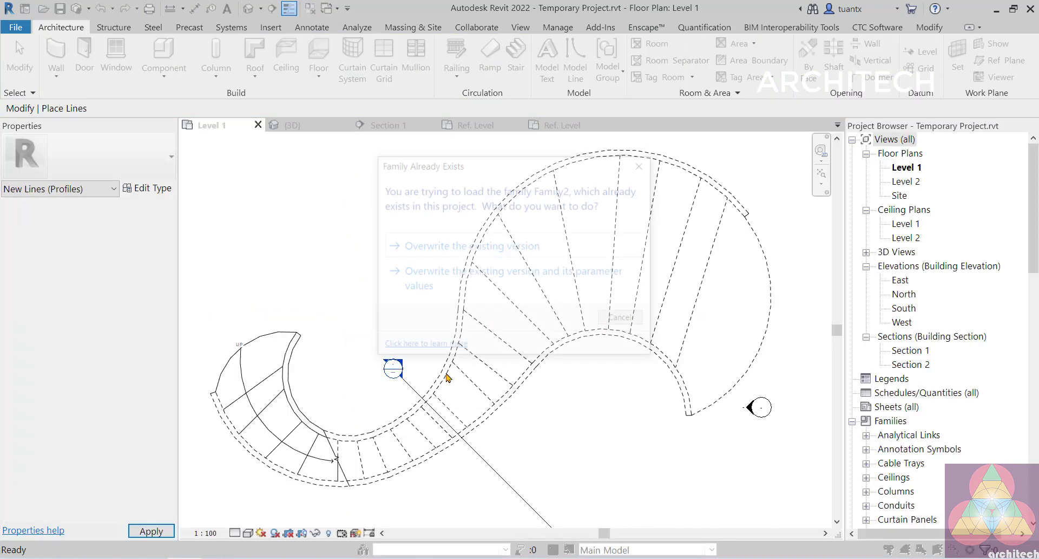
pyautogui.click(433, 246)
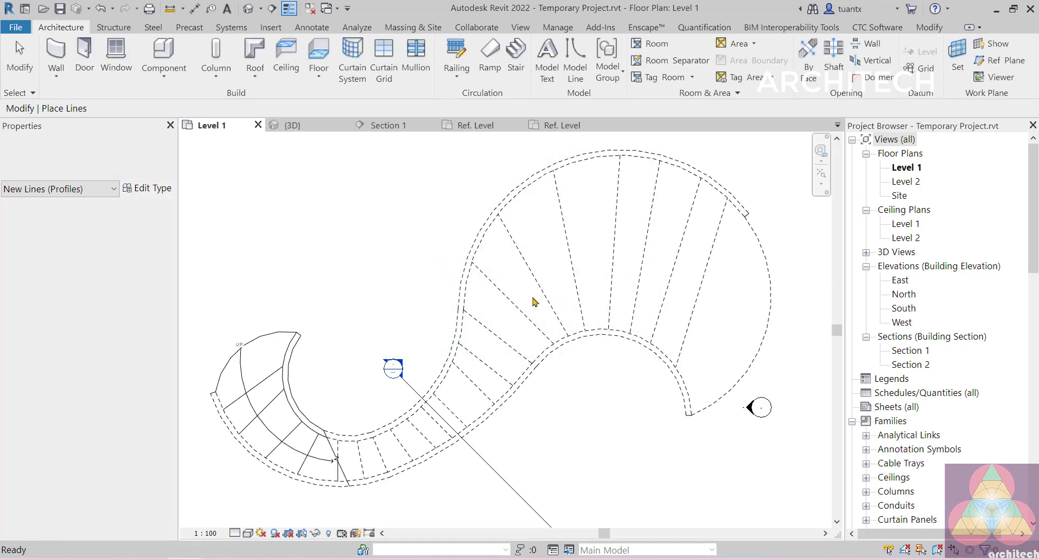
# Duplicate the straight stair's run type in the 3D view as 50mm Tread 13mm Riser 2.
pyautogui.moveTo(620, 337); pyautogui.dragTo(414, 223, button='middle')
pyautogui.scroll(-2, 419, 248)
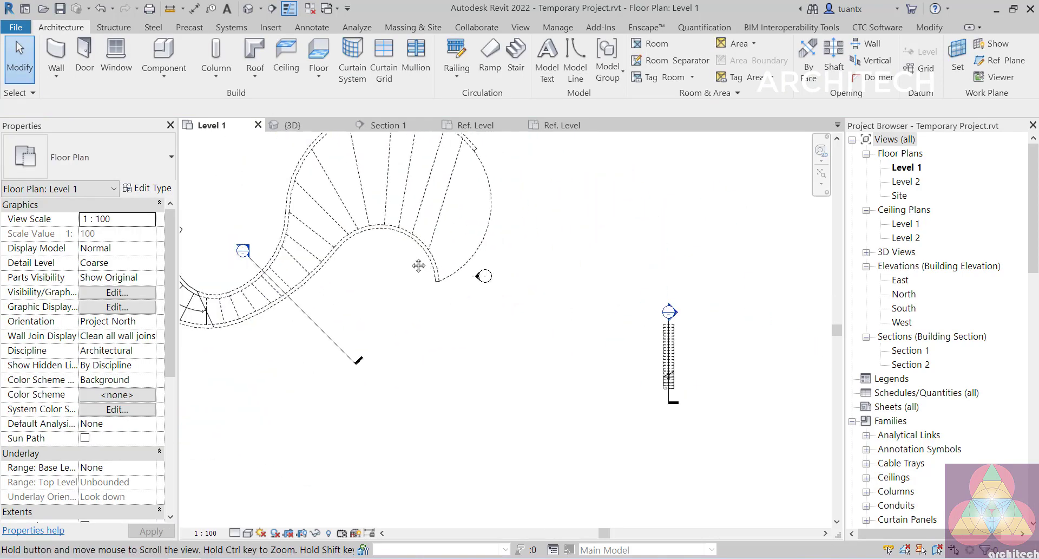
pyautogui.scroll(2, 549, 326)
pyautogui.click(292, 125)
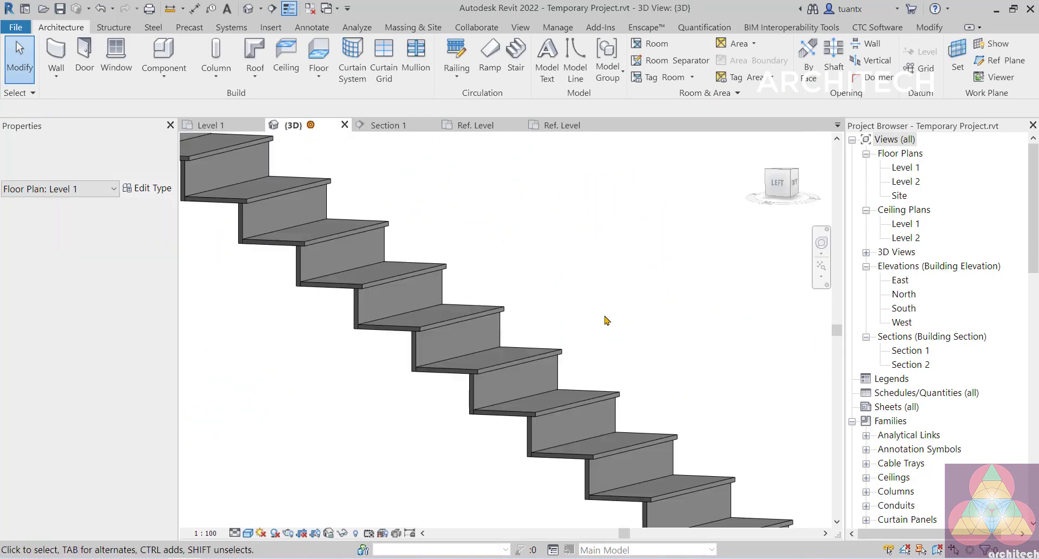
pyautogui.scroll(-2, 491, 325)
pyautogui.click(470, 325)
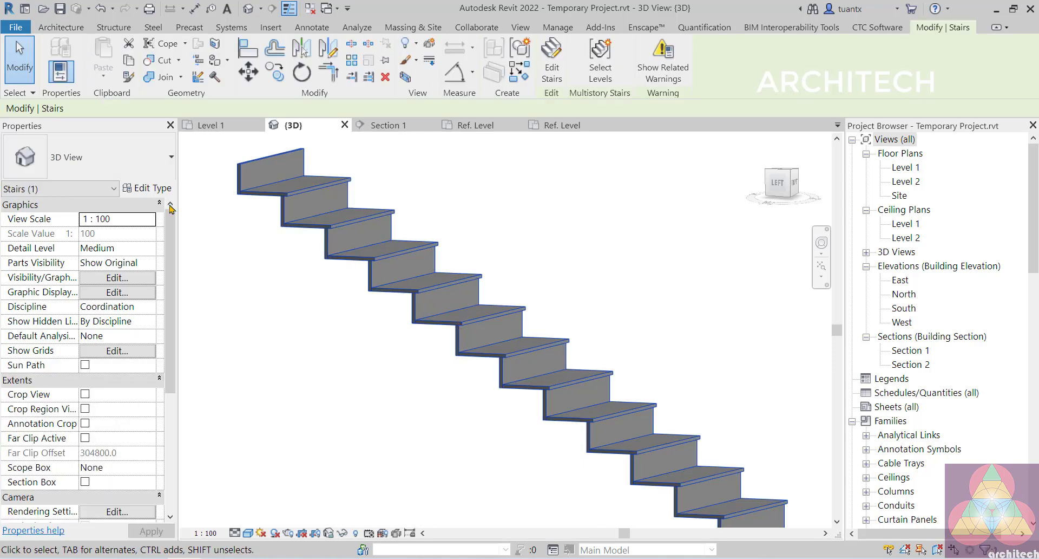
pyautogui.click(149, 188)
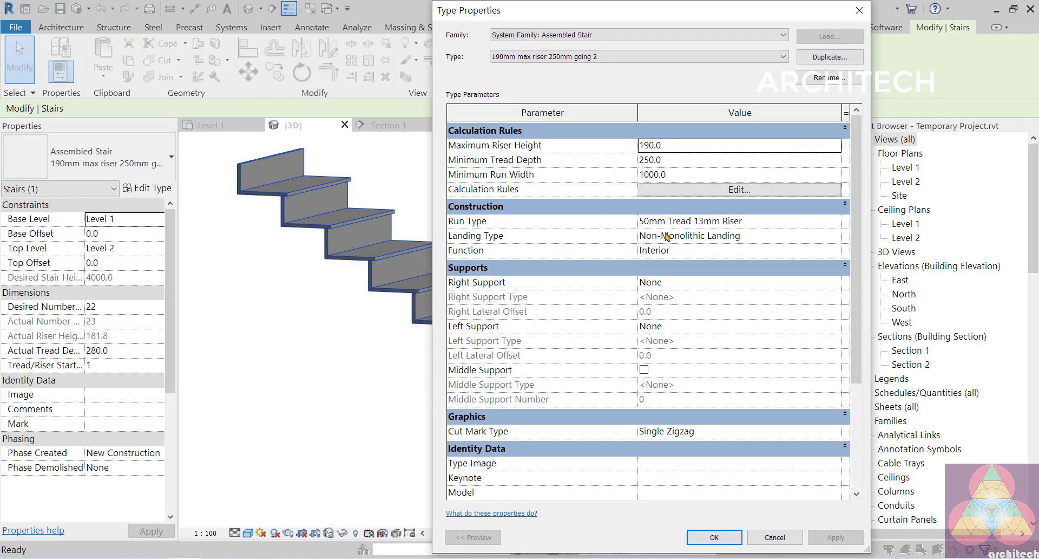
pyautogui.click(681, 222)
pyautogui.click(836, 220)
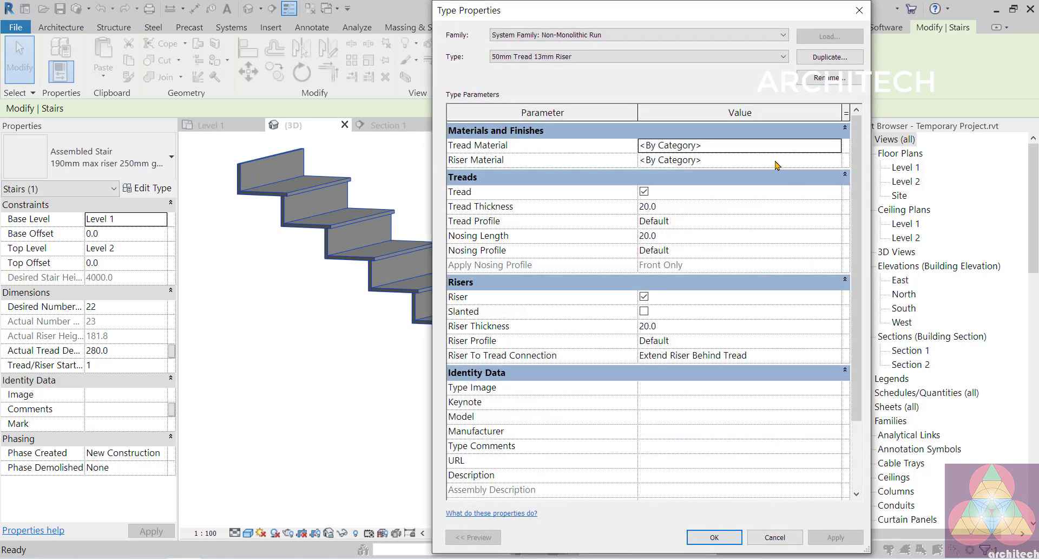
pyautogui.click(826, 57)
pyautogui.click(931, 292)
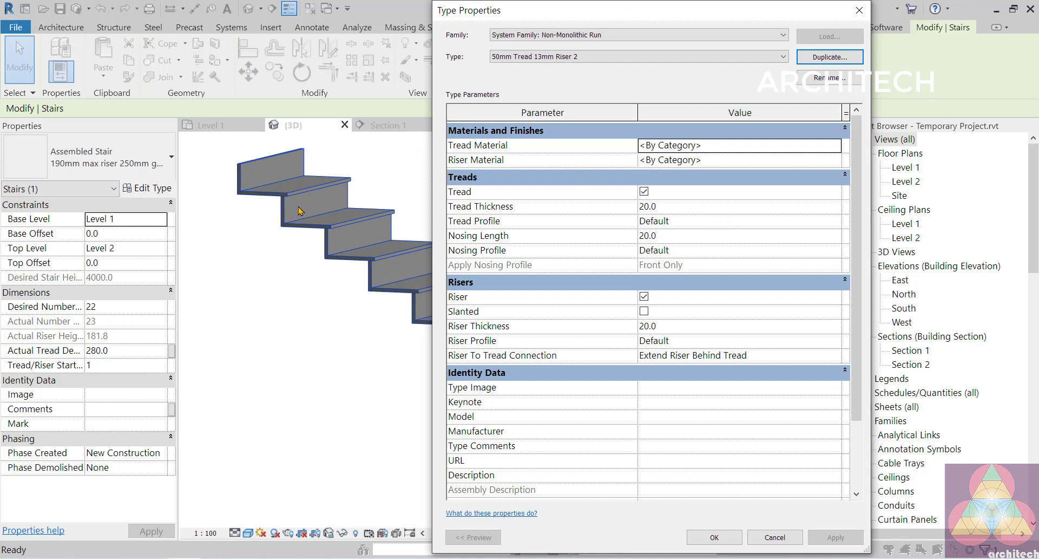
# Turn off the run type's risers and apply Family1 : Family1 as its tread profile.
pyautogui.click(644, 297)
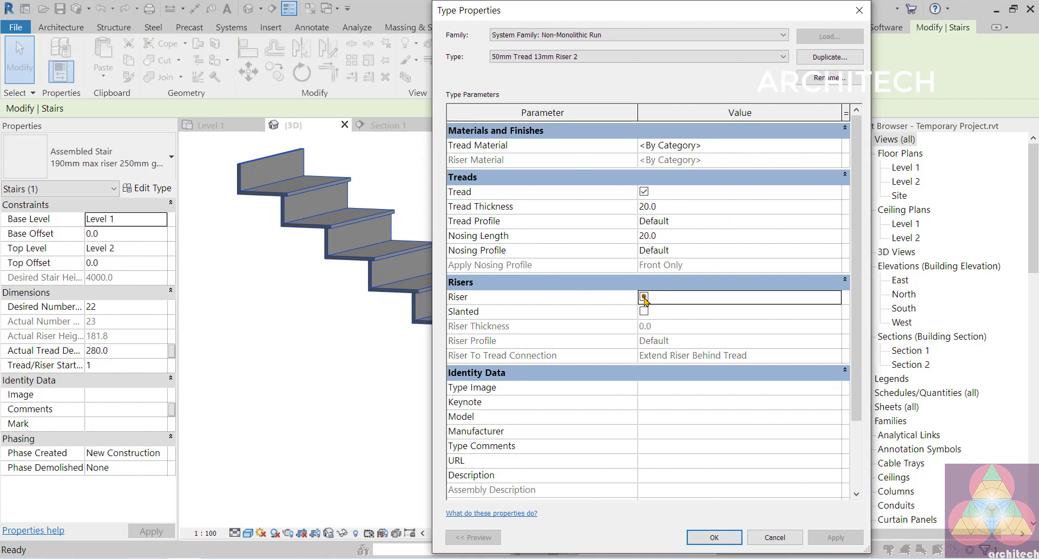
pyautogui.click(644, 297)
pyautogui.click(673, 226)
pyautogui.click(784, 224)
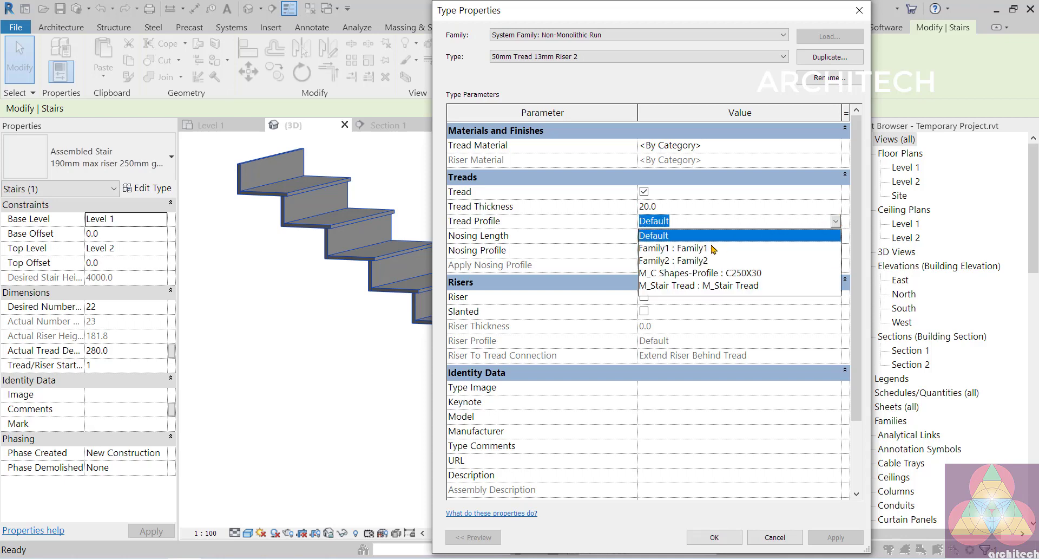
pyautogui.click(672, 247)
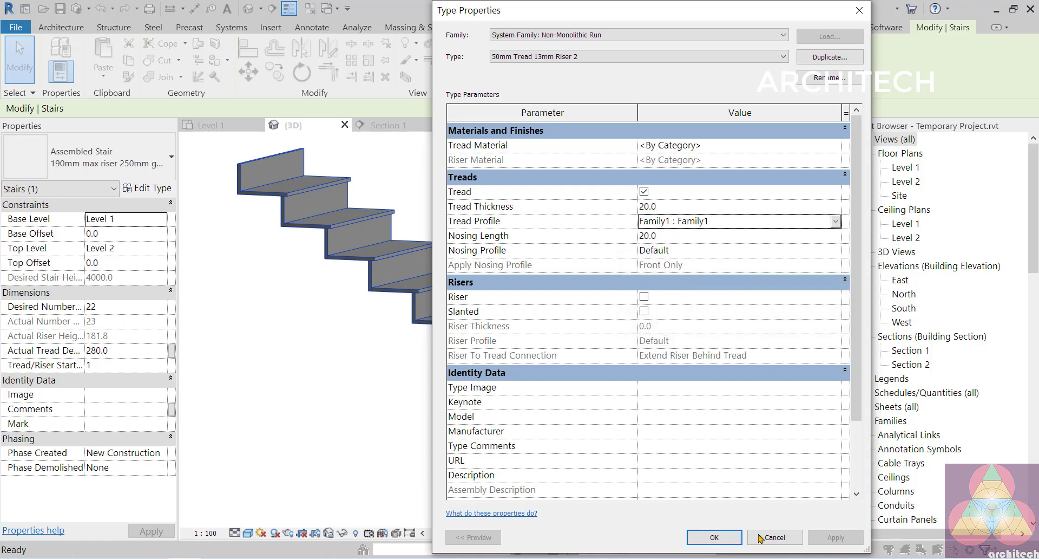
pyautogui.click(711, 537)
pyautogui.click(712, 537)
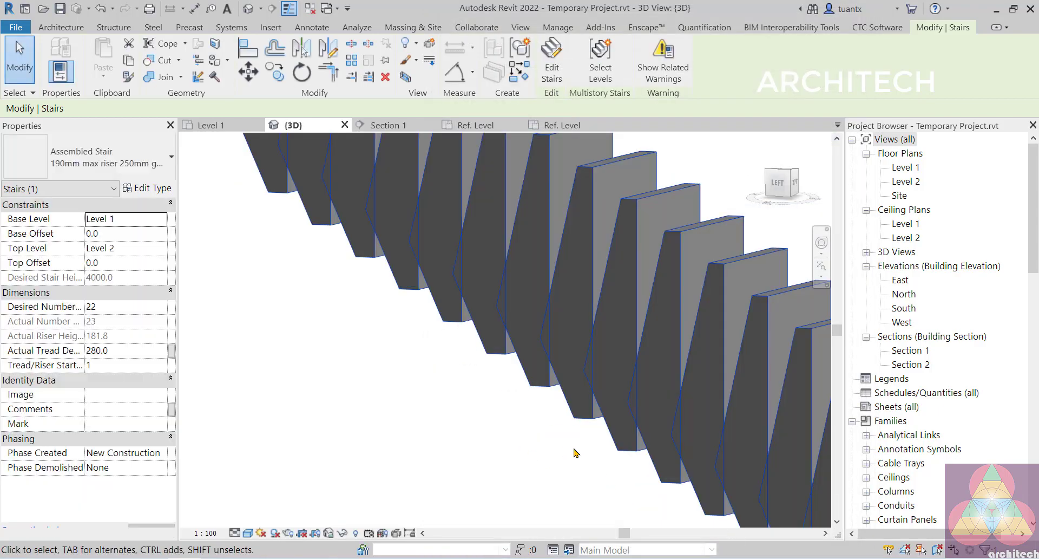
# Set the tread profile of run type 50mm Tread 13mm Riser 2 back to Default.
pyautogui.scroll(-2, 536, 383)
pyautogui.moveTo(536, 383); pyautogui.dragTo(421, 337, button='middle')
pyautogui.scroll(-1, 494, 343)
pyautogui.moveTo(494, 343); pyautogui.dragTo(408, 306, button='middle')
pyautogui.scroll(-2, 536, 349)
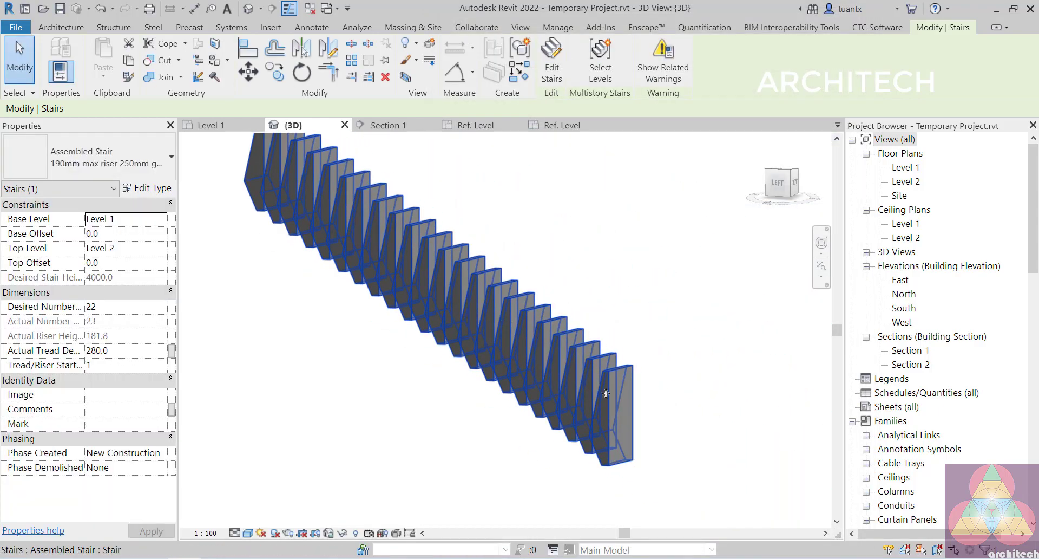
pyautogui.keyDown('shift'); pyautogui.moveTo(536, 349); pyautogui.dragTo(462, 314, button='middle'); pyautogui.keyUp('shift')
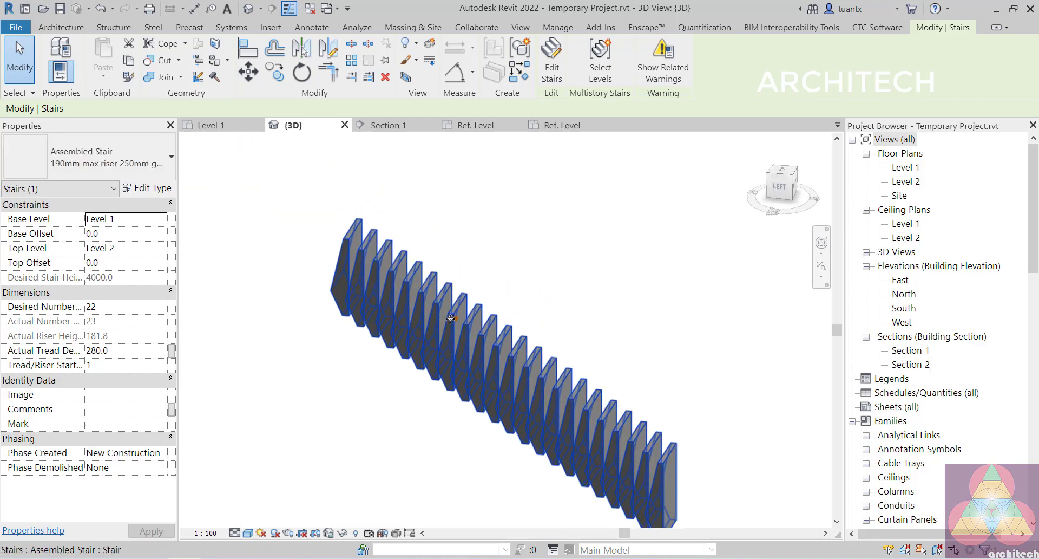
pyautogui.click(142, 191)
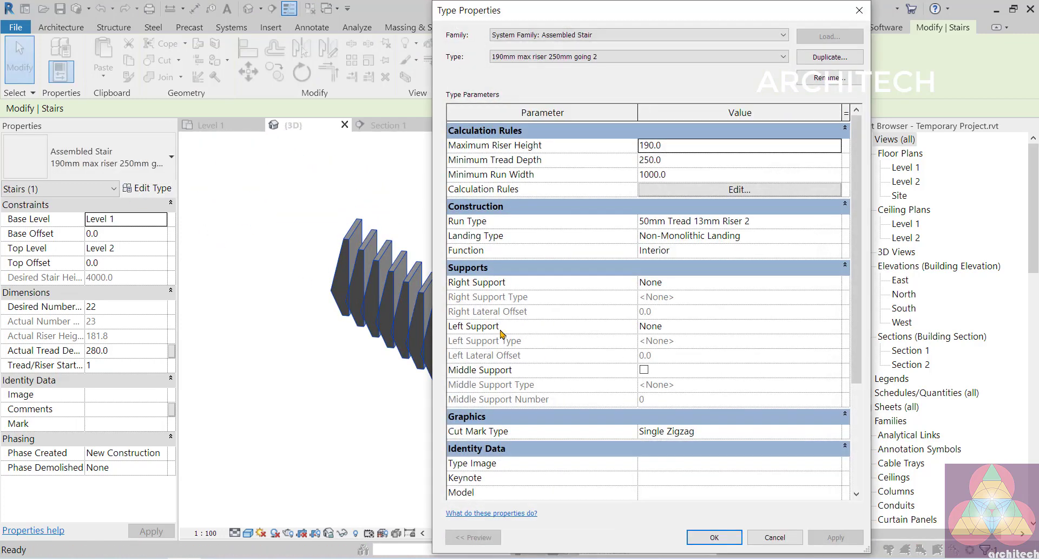
pyautogui.click(758, 221)
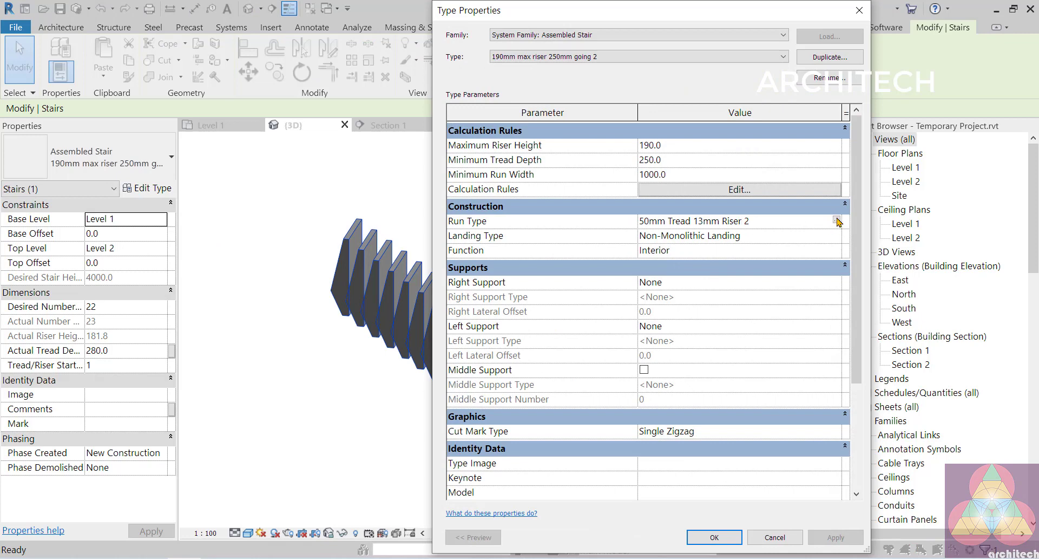
pyautogui.click(838, 221)
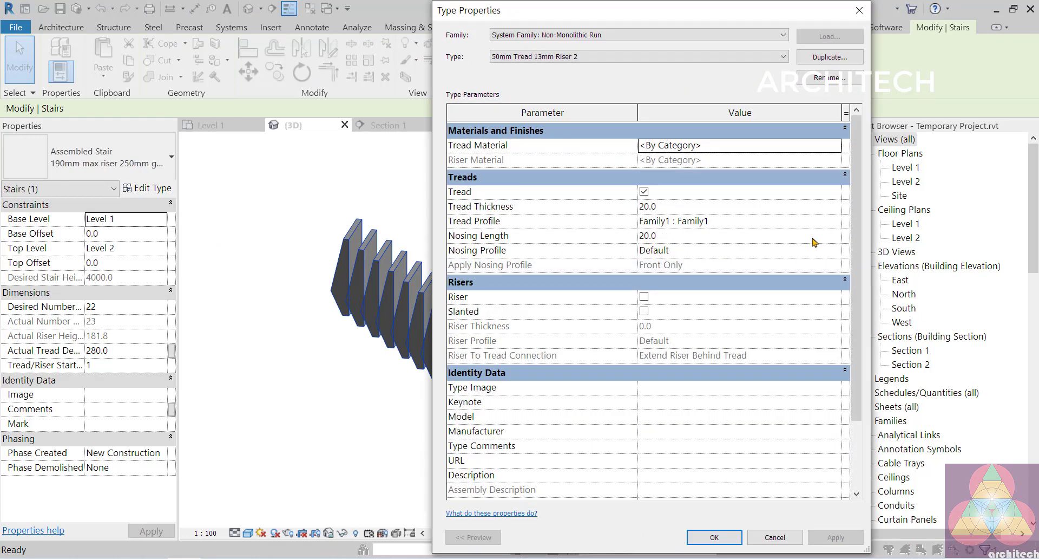
pyautogui.click(724, 225)
pyautogui.click(836, 220)
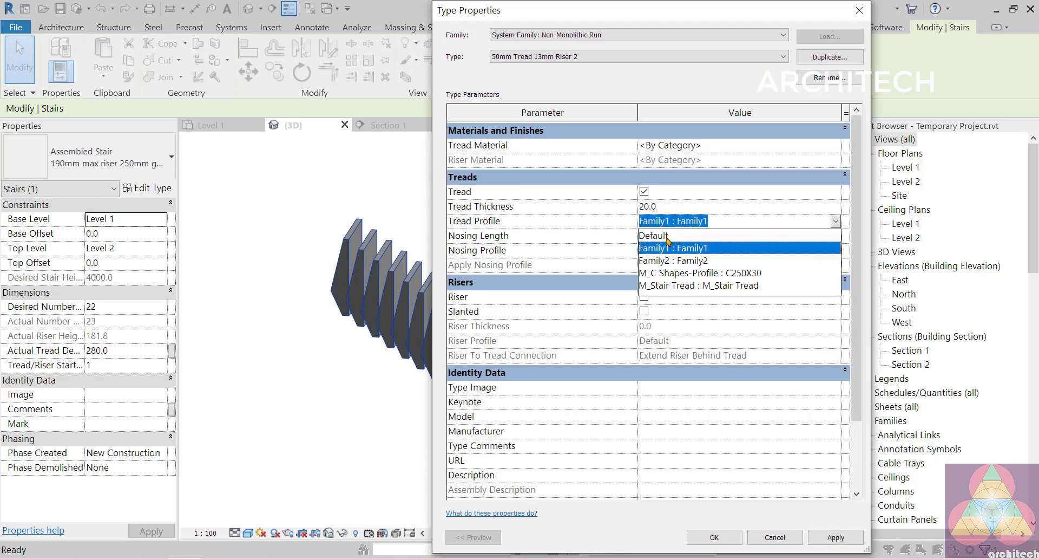
pyautogui.click(720, 236)
# Apply Family1 : Family1 as the run type's nosing profile.
pyautogui.click(722, 250)
pyautogui.click(836, 250)
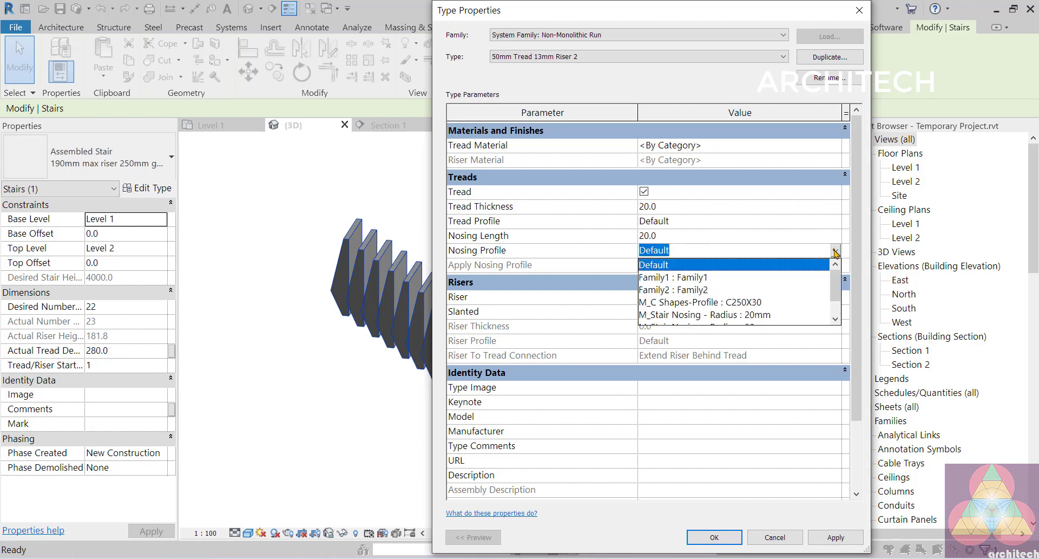
pyautogui.click(703, 277)
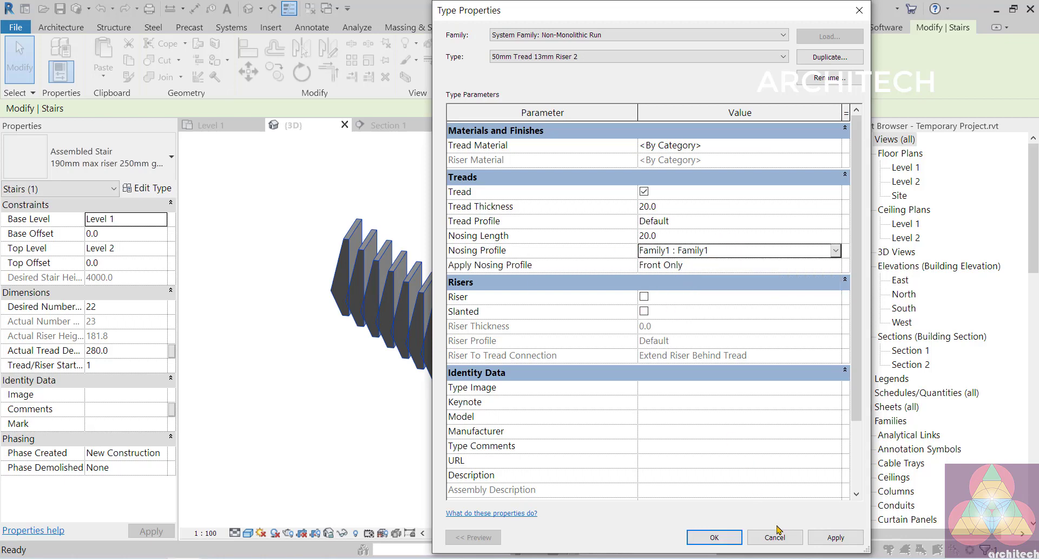
pyautogui.click(836, 537)
pyautogui.click(712, 537)
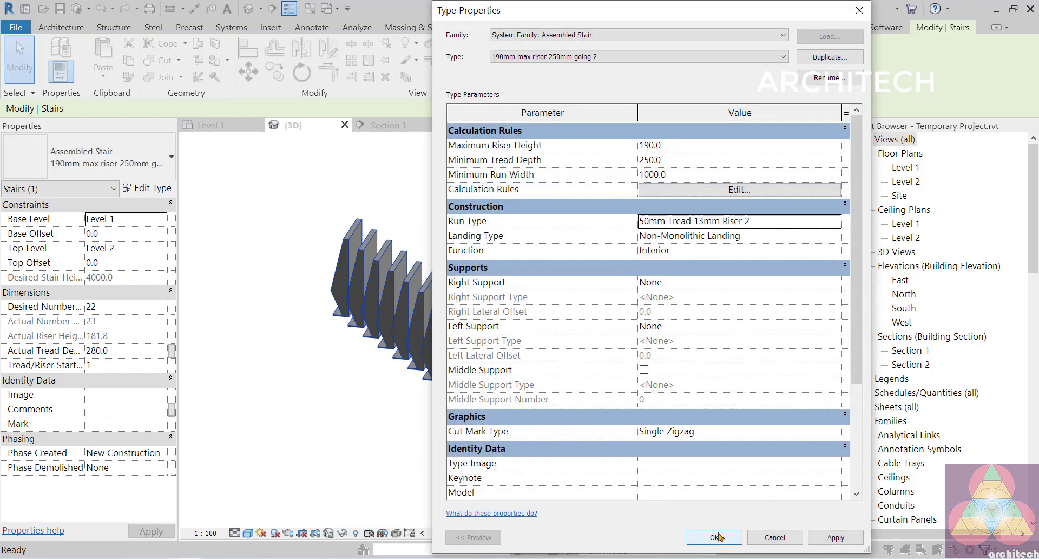
# Review the tread and nosing settings of run type 50mm Tread 13mm Riser 2.
pyautogui.click(778, 219)
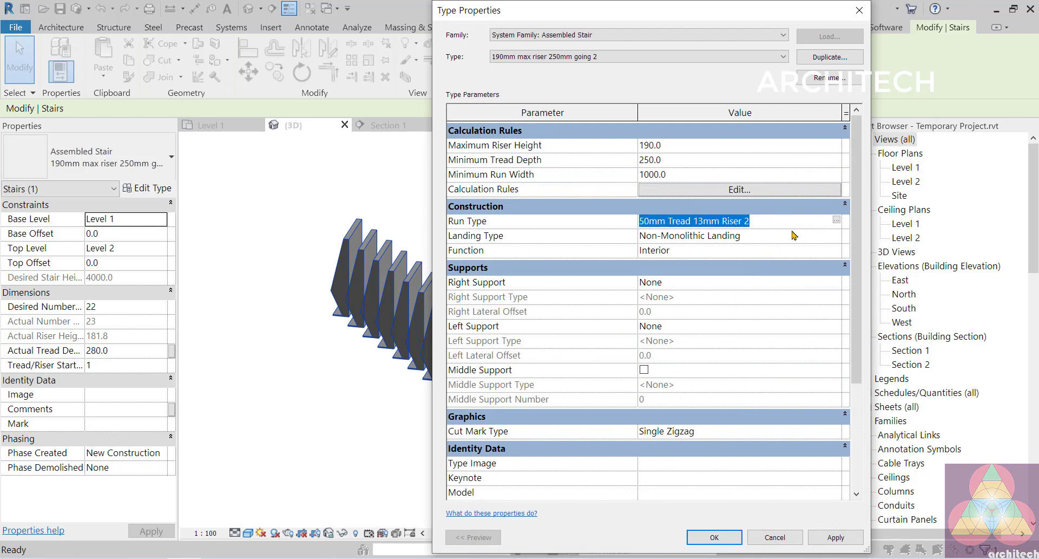
pyautogui.click(837, 219)
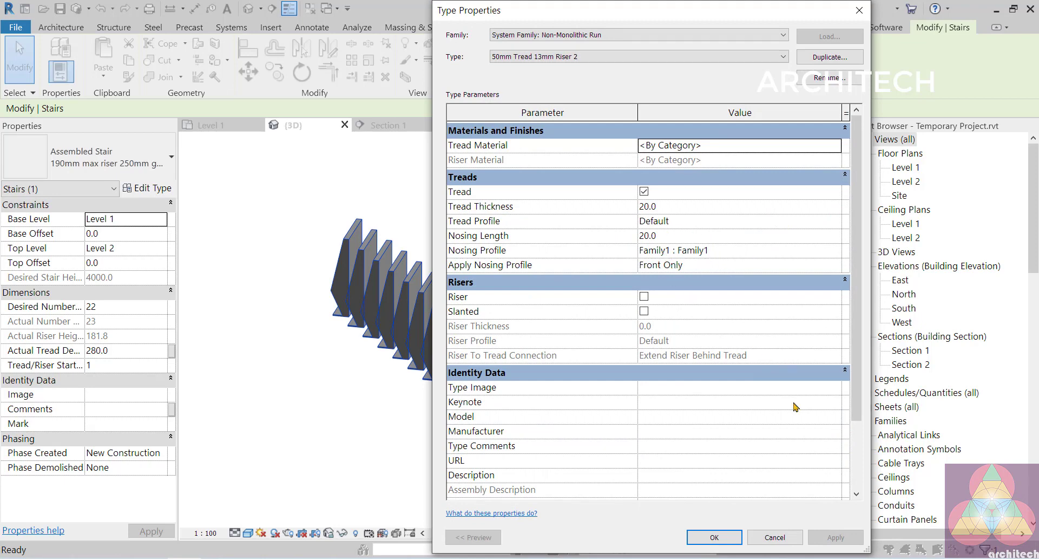
pyautogui.click(727, 535)
pyautogui.click(714, 535)
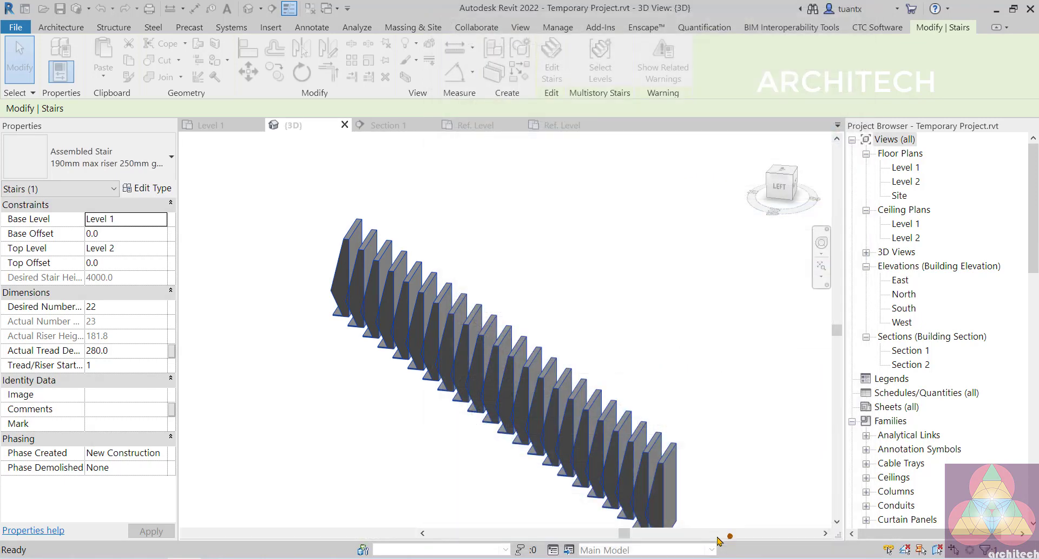
# Inspect the nosings on the stair's lowest steps and compare them with the profile sketch in Family1.
pyautogui.scroll(5, 689, 423)
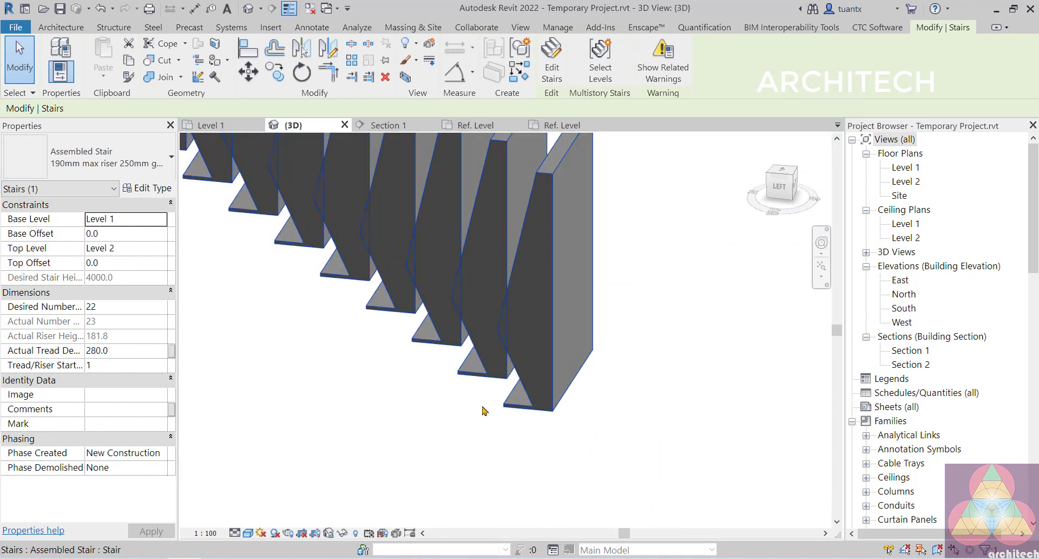
pyautogui.scroll(-3, 534, 347)
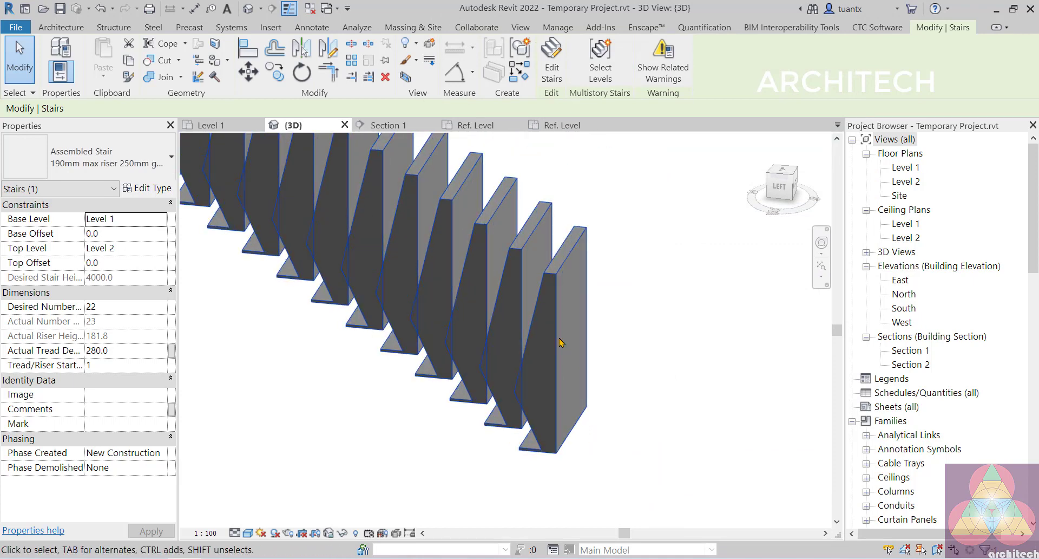
pyautogui.click(490, 125)
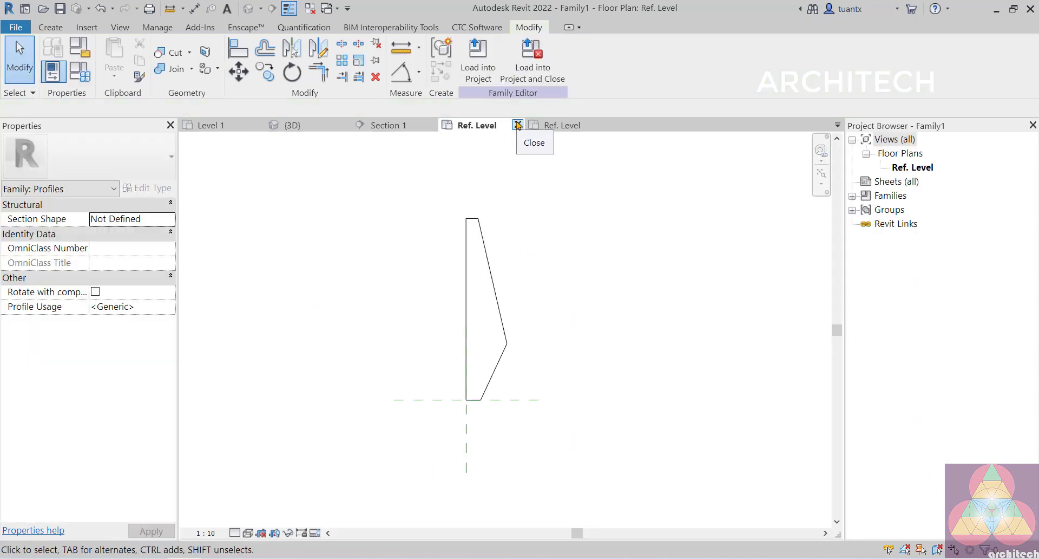
# Check the Family2 tread profile sketch and return to the project's 3D view of the stair.
pyautogui.click(558, 125)
pyautogui.press('l')
pyautogui.press('i')
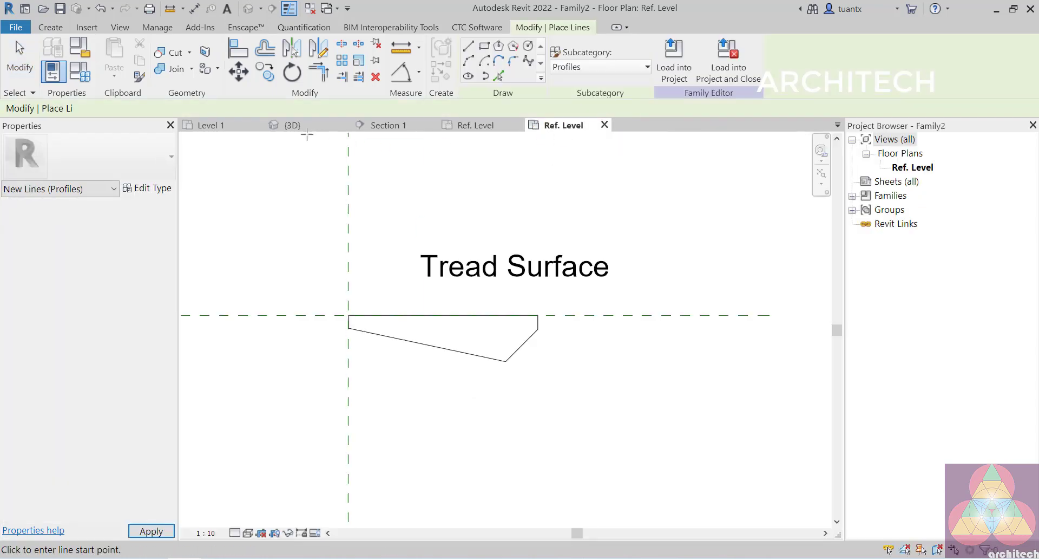
pyautogui.click(214, 125)
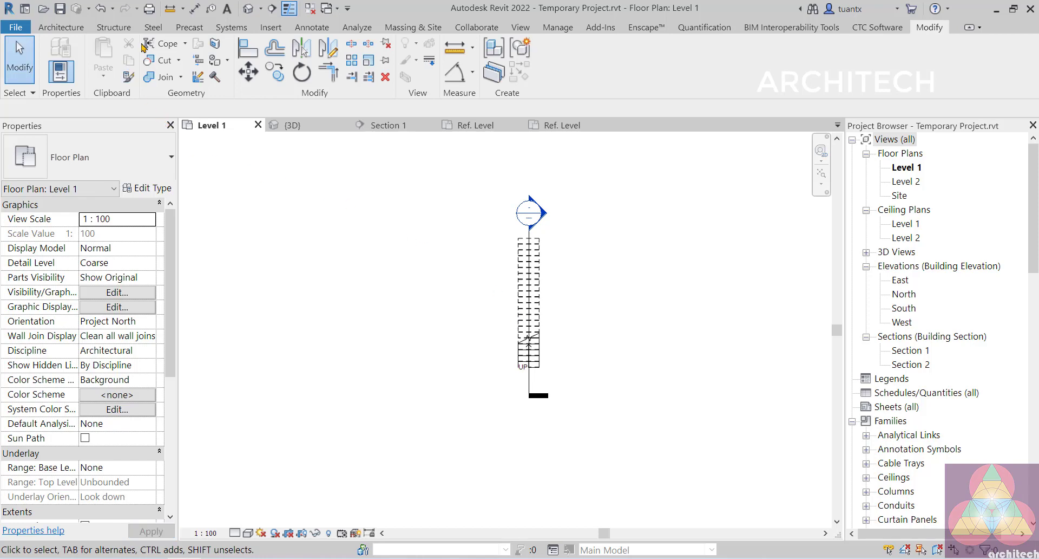
pyautogui.click(284, 127)
pyautogui.scroll(-2, 485, 306)
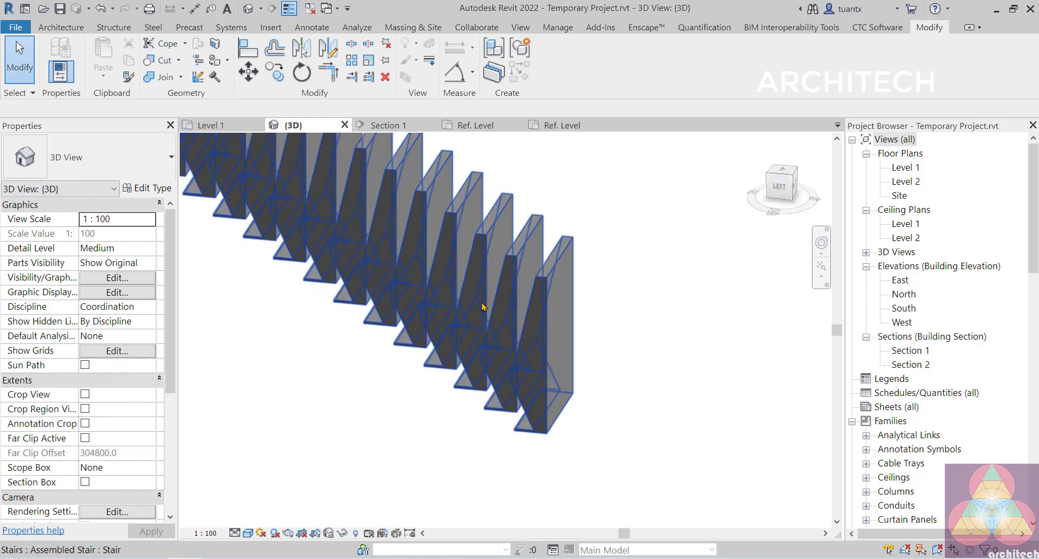
# Apply Family2 : Family2 as the nosing profile of the stair's run type 50mm Tread 13mm Riser 2.
pyautogui.click(537, 306)
pyautogui.moveTo(508, 305); pyautogui.dragTo(514, 323, button='middle')
pyautogui.scroll(-1, 511, 319)
pyautogui.moveTo(437, 295); pyautogui.dragTo(541, 387, button='middle')
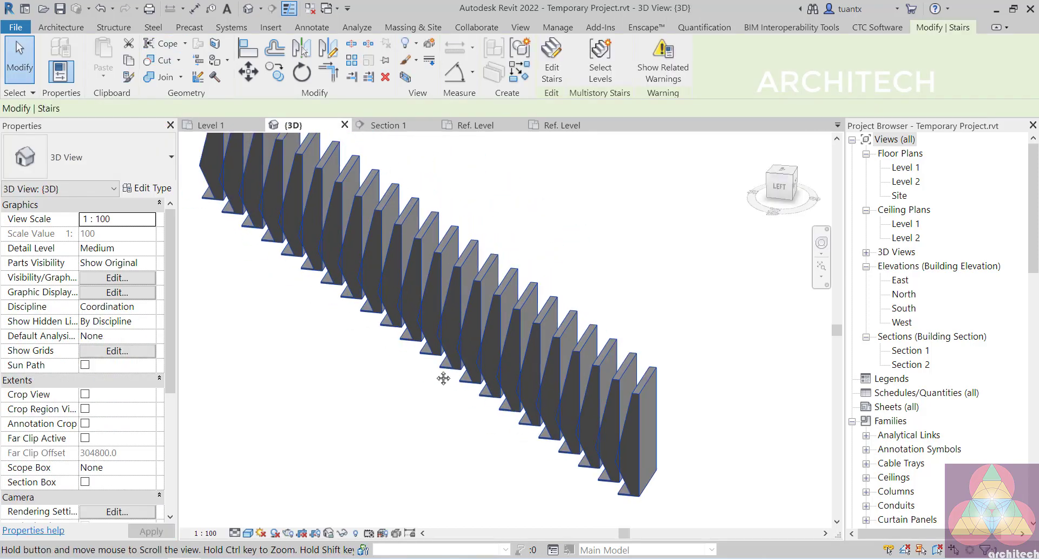
pyautogui.click(160, 190)
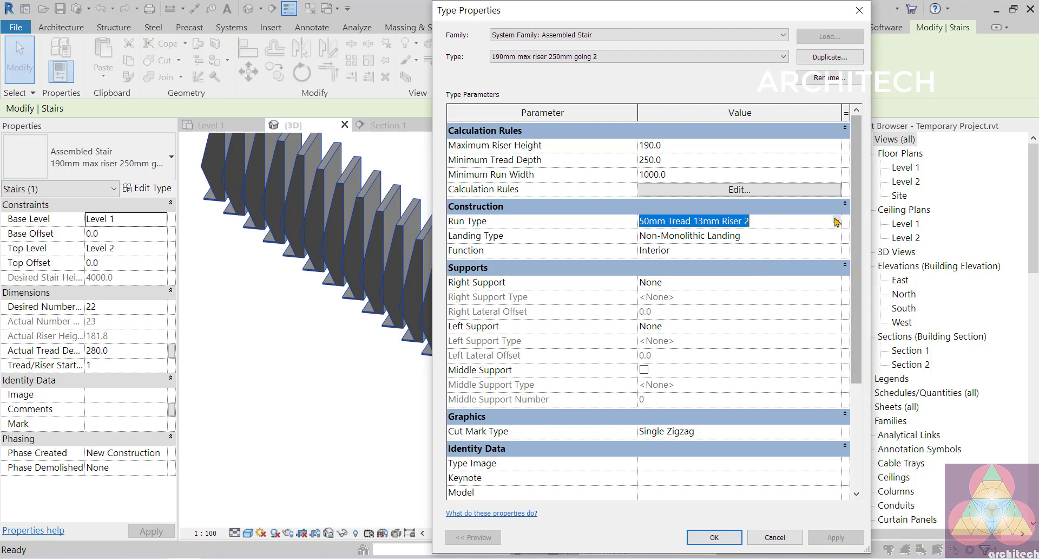
pyautogui.click(836, 220)
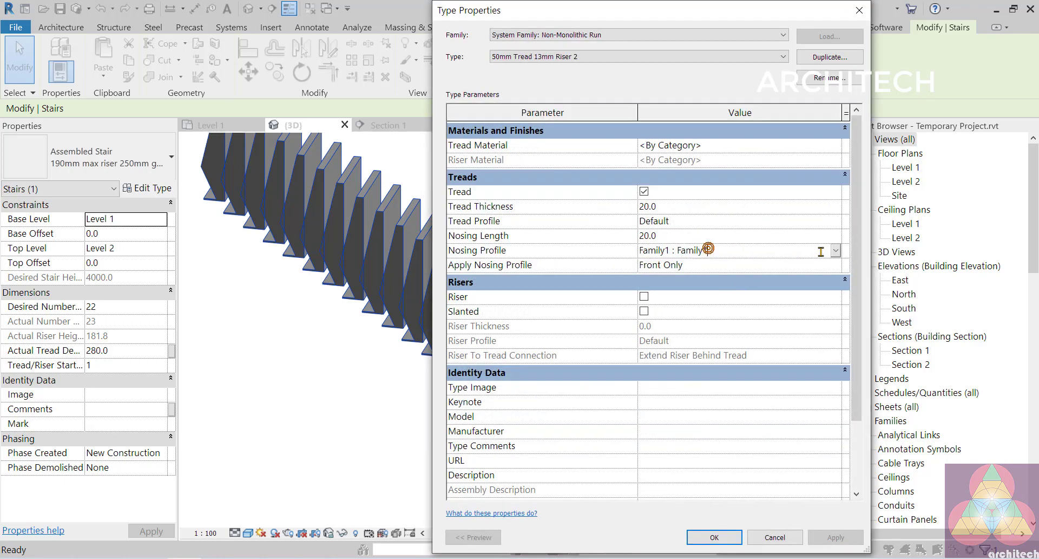
pyautogui.click(836, 252)
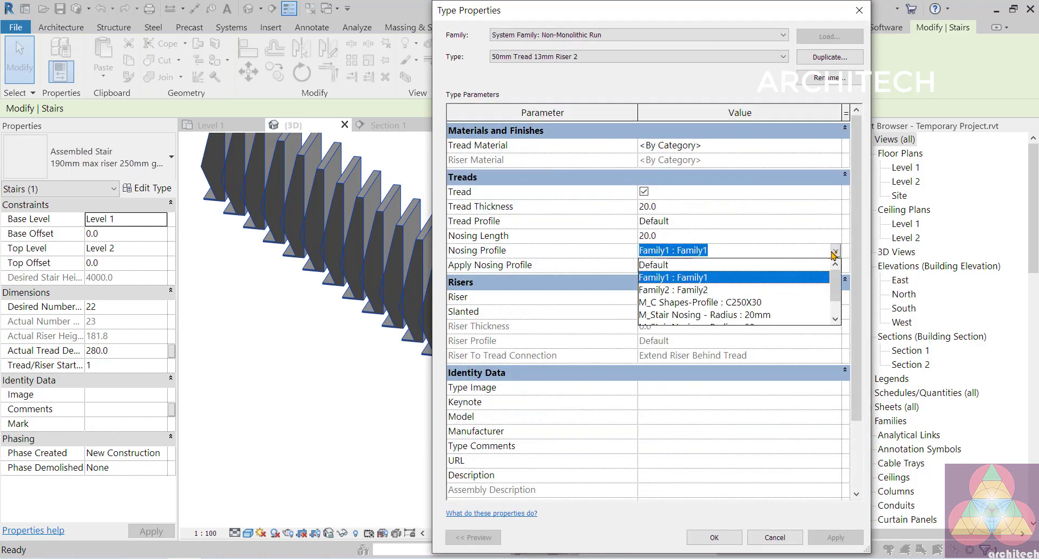
pyautogui.click(707, 291)
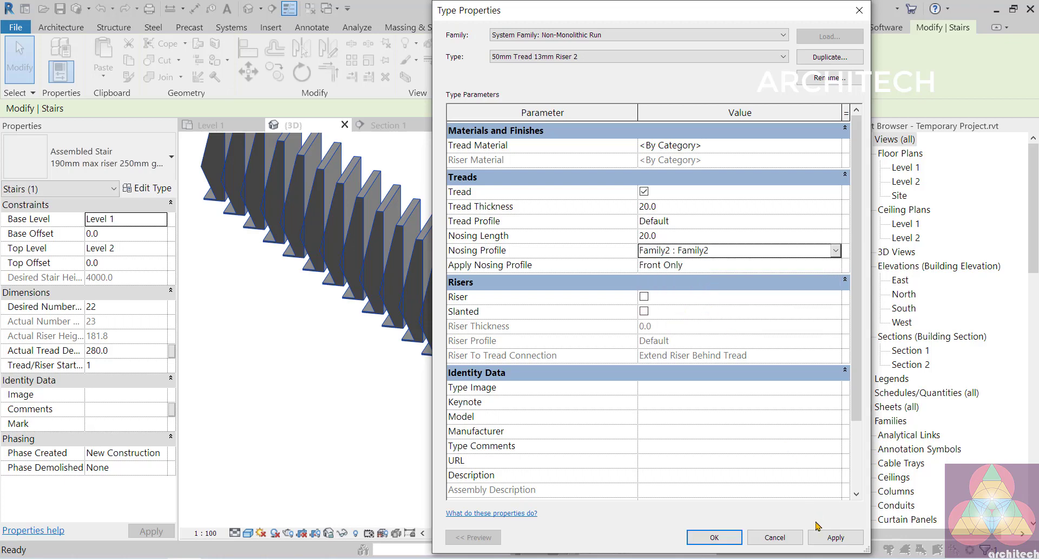
pyautogui.click(835, 541)
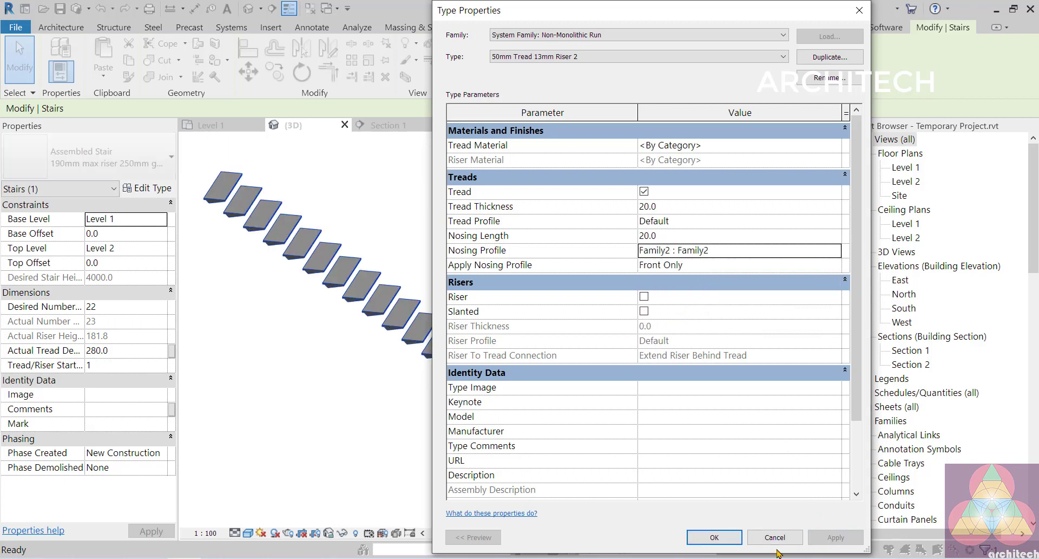
pyautogui.click(729, 542)
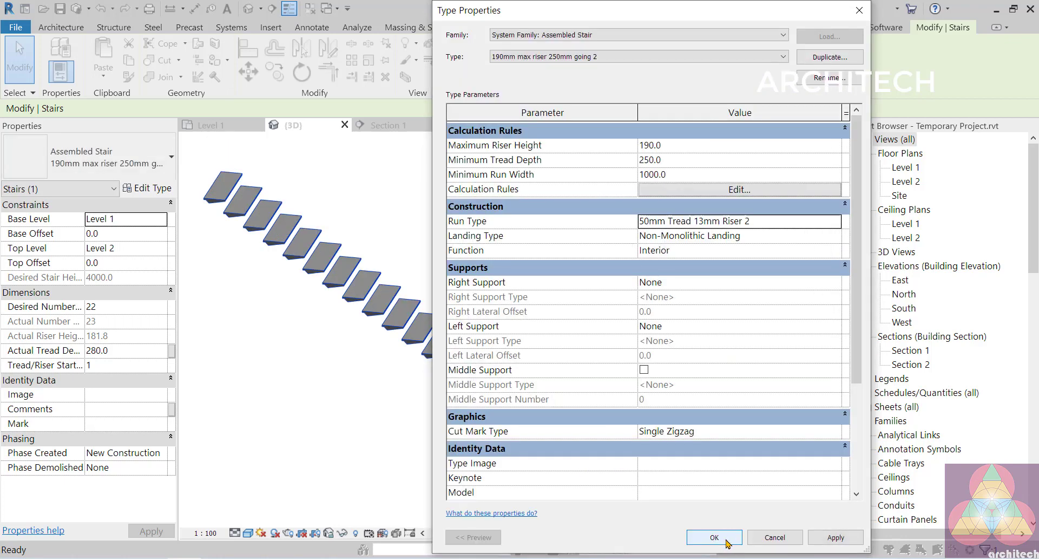
pyautogui.click(721, 536)
pyautogui.scroll(8, 471, 439)
pyautogui.press('Escape')
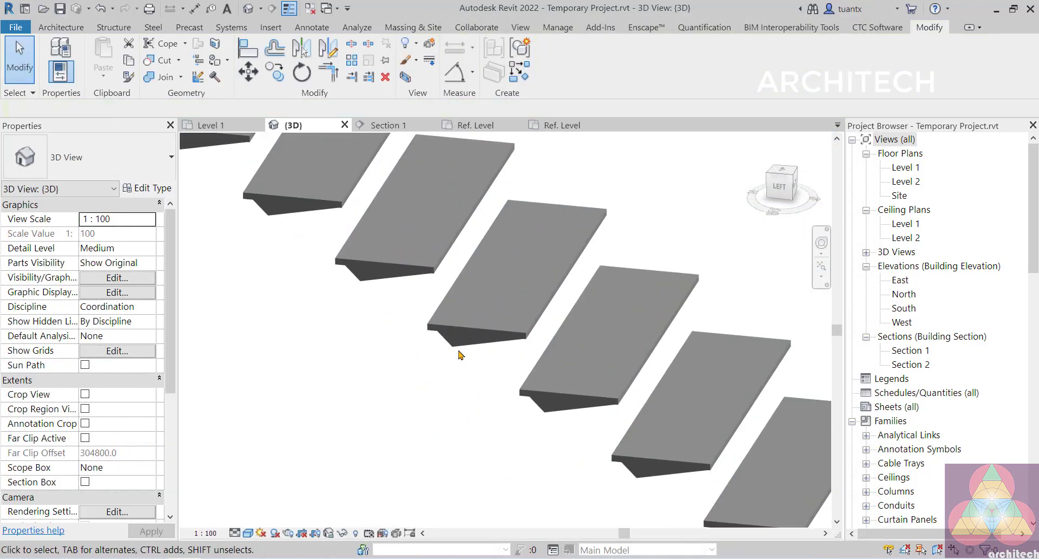
pyautogui.keyDown('shift'); pyautogui.moveTo(437, 319); pyautogui.dragTo(458, 332, button='middle'); pyautogui.keyUp('shift')
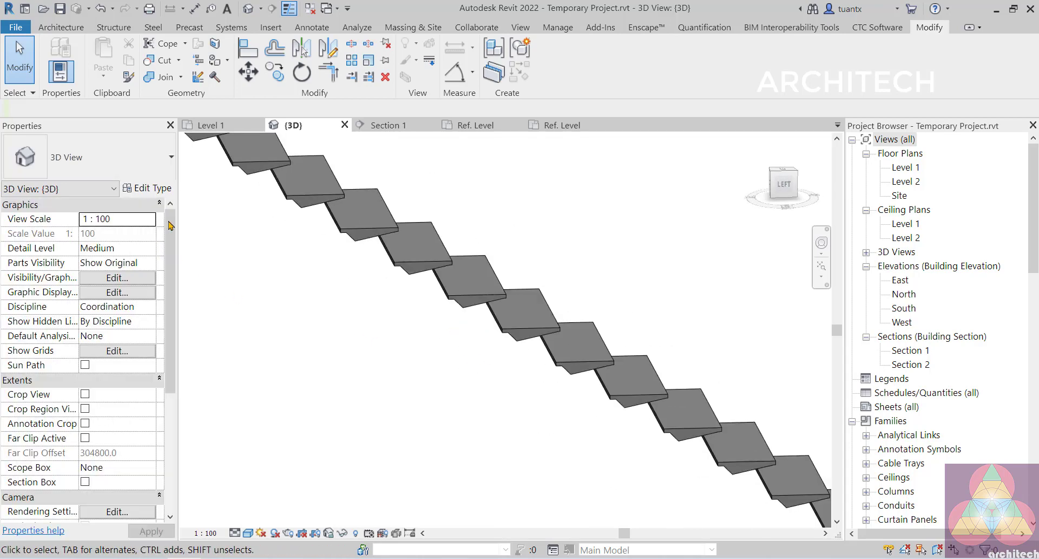
pyautogui.click(155, 189)
pyautogui.click(314, 295)
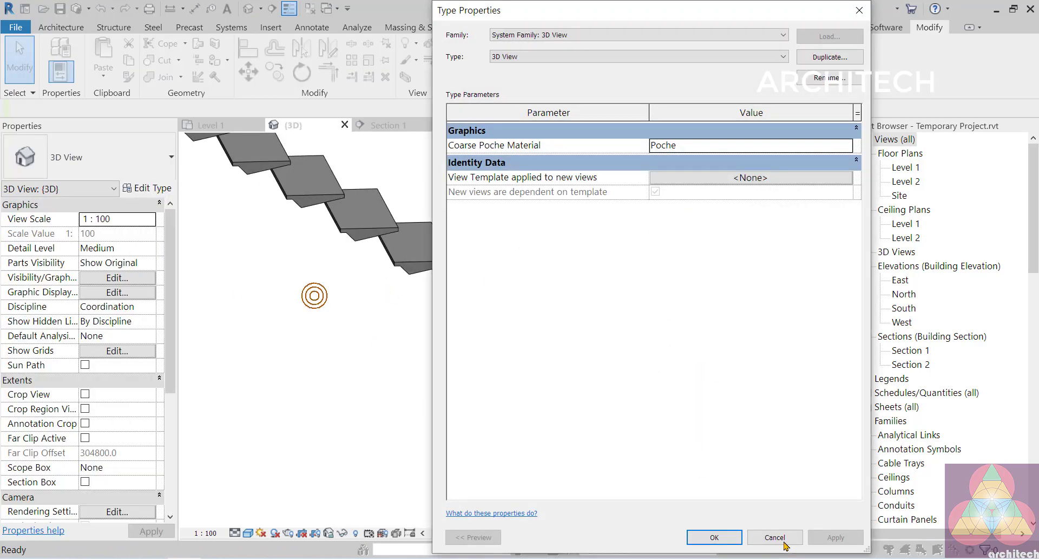
pyautogui.click(784, 542)
# Set the nosing length of the stair's run type 50mm Tread 13mm Riser 2 to 0 and its nosing profile to Default.
pyautogui.click(389, 259)
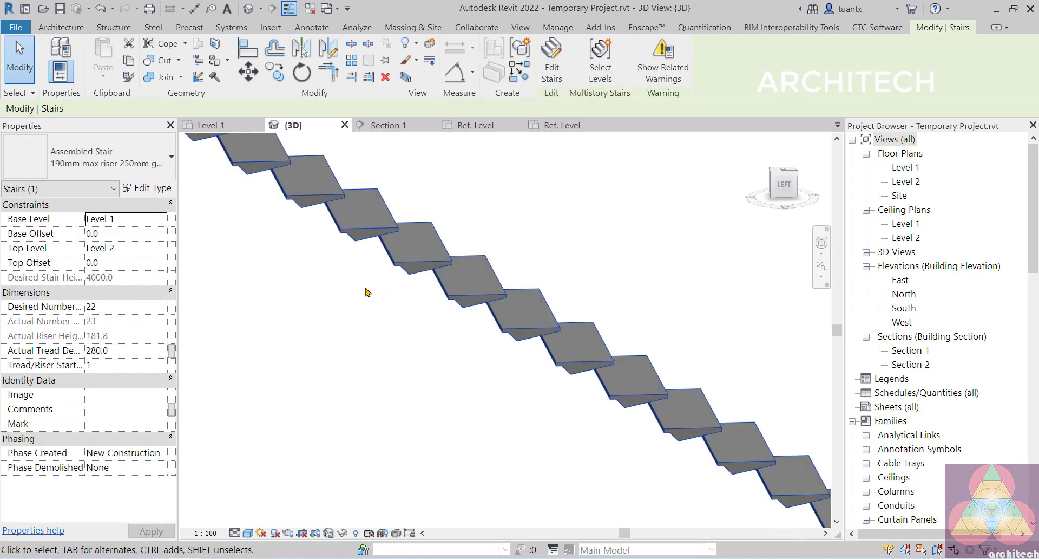
pyautogui.click(143, 190)
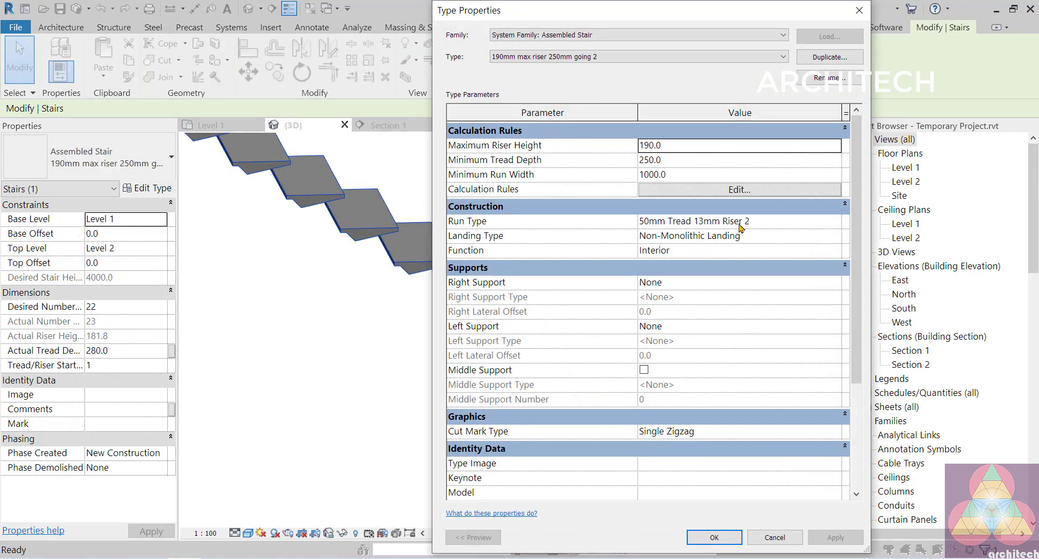
pyautogui.click(739, 223)
pyautogui.click(800, 221)
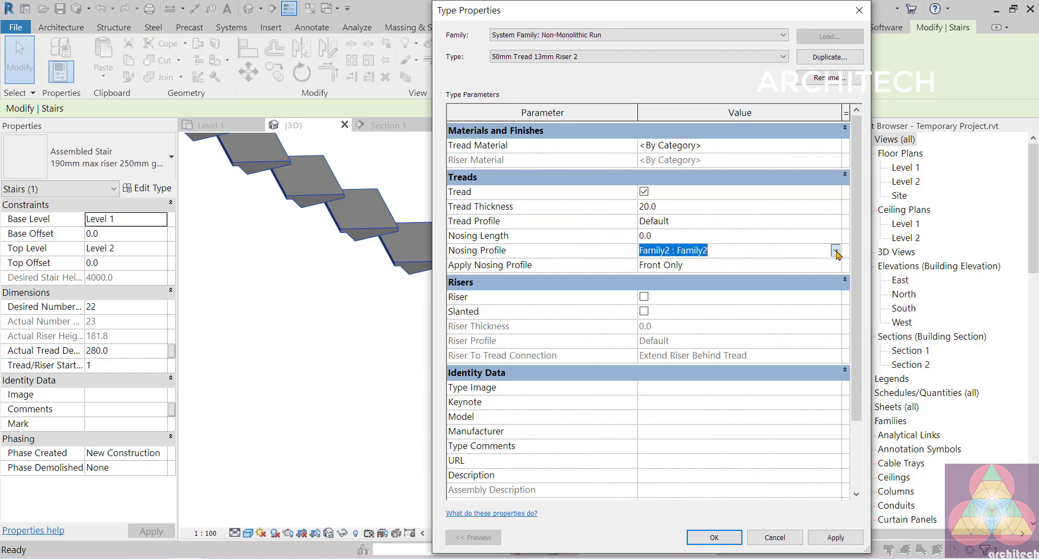
pyautogui.click(836, 251)
pyautogui.click(655, 265)
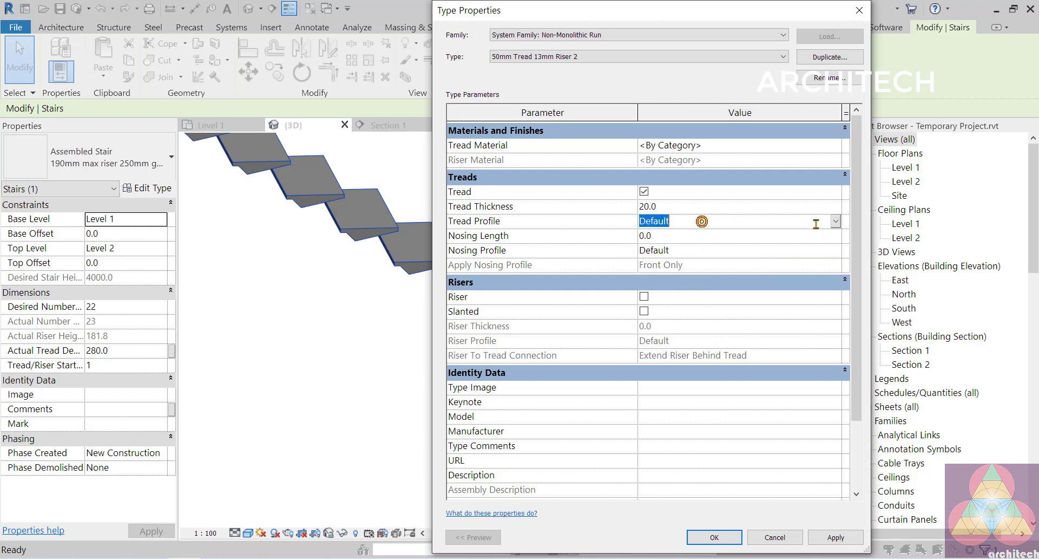
# Apply Family2 : Family2 as the run type's tread profile and inspect the resulting treads up close.
pyautogui.click(836, 222)
pyautogui.click(690, 260)
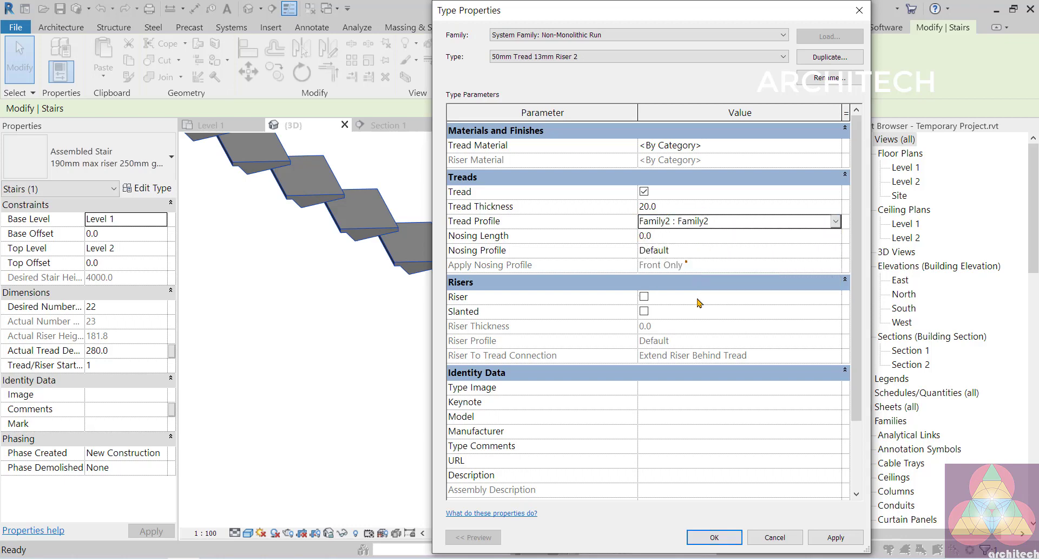
pyautogui.click(714, 537)
pyautogui.click(716, 537)
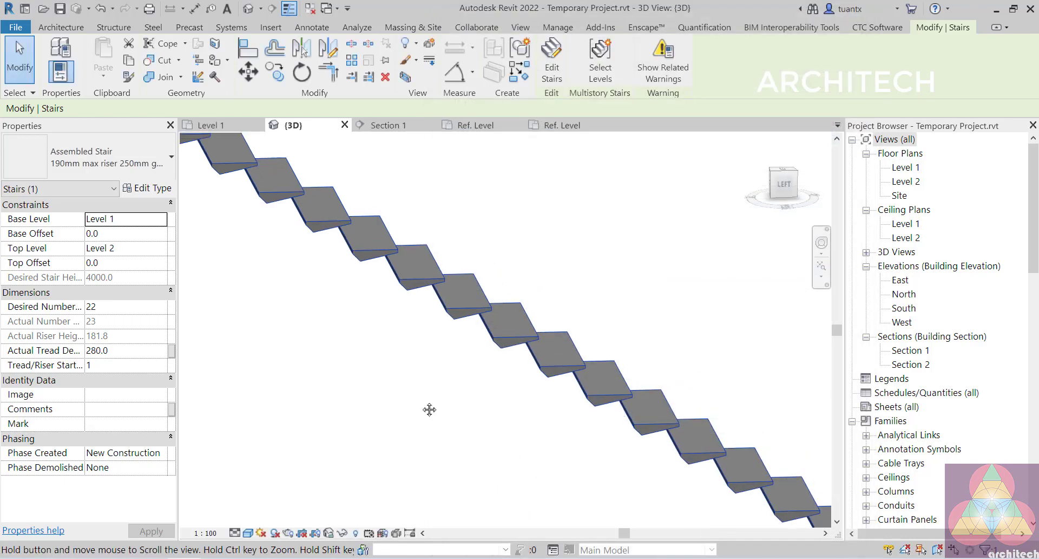
pyautogui.keyDown('shift'); pyautogui.moveTo(429, 408); pyautogui.dragTo(487, 330, button='middle'); pyautogui.keyUp('shift')
pyautogui.scroll(2, 587, 241)
pyautogui.scroll(-1, 485, 380)
pyautogui.scroll(6, 487, 329)
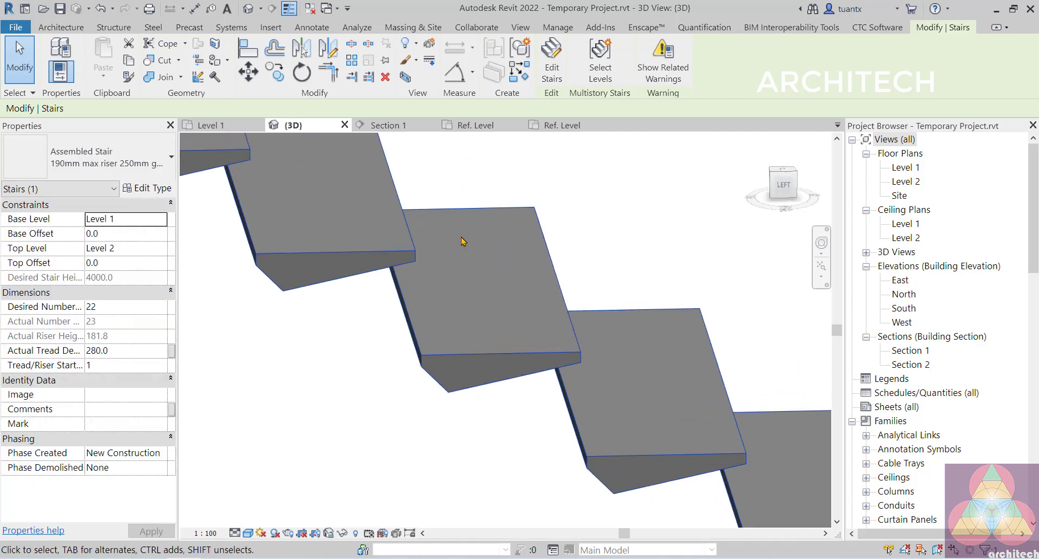
# Open the Family2 profile sketch and select its long sloping underside line.
pyautogui.click(476, 126)
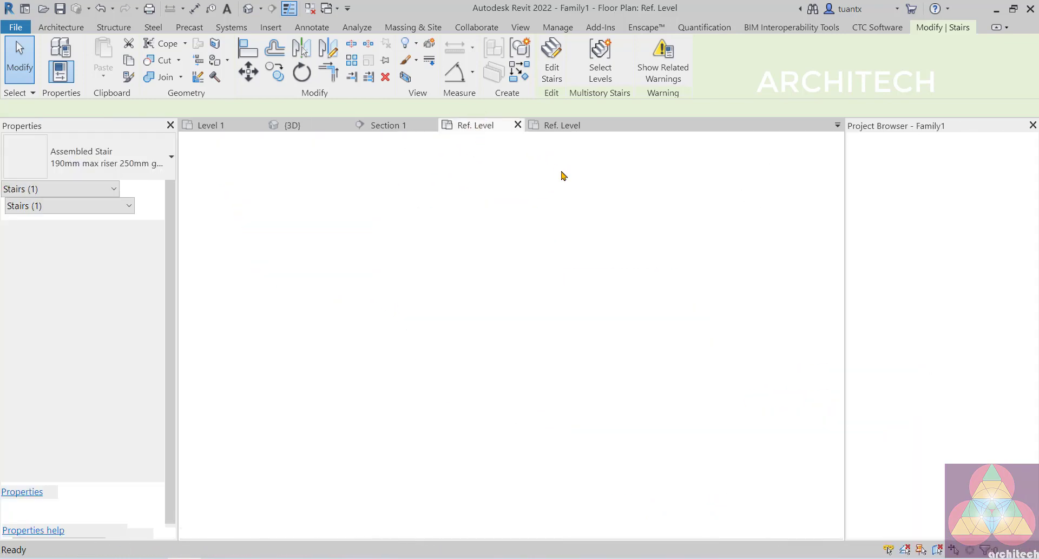
pyautogui.click(554, 125)
pyautogui.scroll(4, 587, 344)
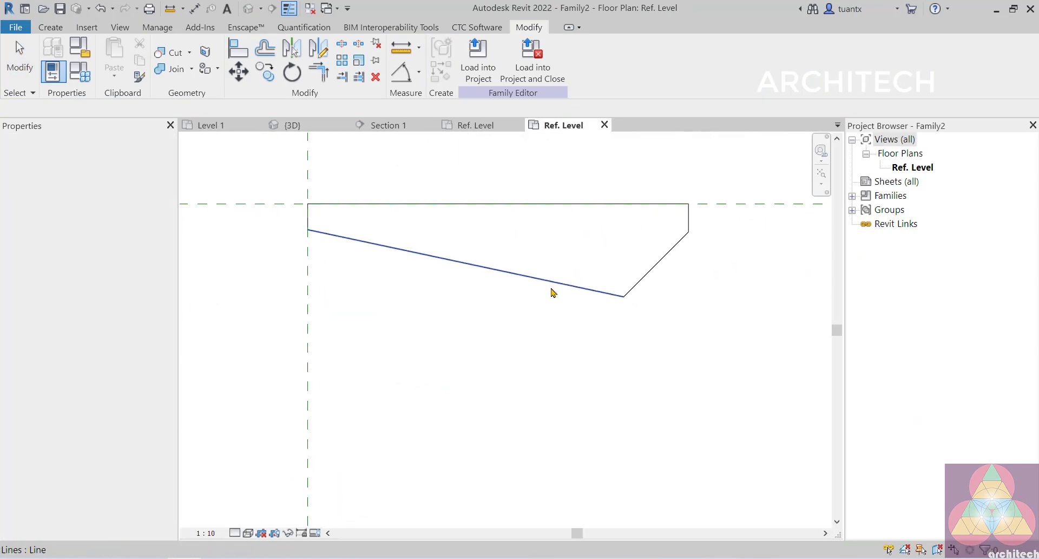
pyautogui.scroll(1, 529, 289)
pyautogui.moveTo(528, 289); pyautogui.dragTo(515, 310, button='middle')
pyautogui.scroll(-1, 515, 310)
pyautogui.click(590, 328)
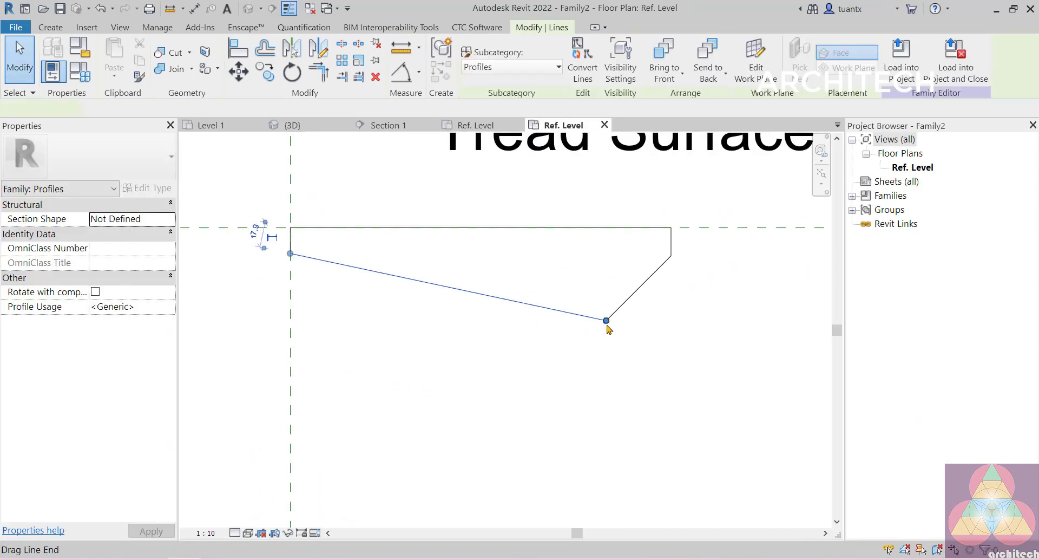
# Reshape the tread profile by moving its lowest corner further down and slightly inward.
pyautogui.moveTo(596, 354); pyautogui.dragTo(585, 371)
pyautogui.click(614, 320)
pyautogui.press('Escape')
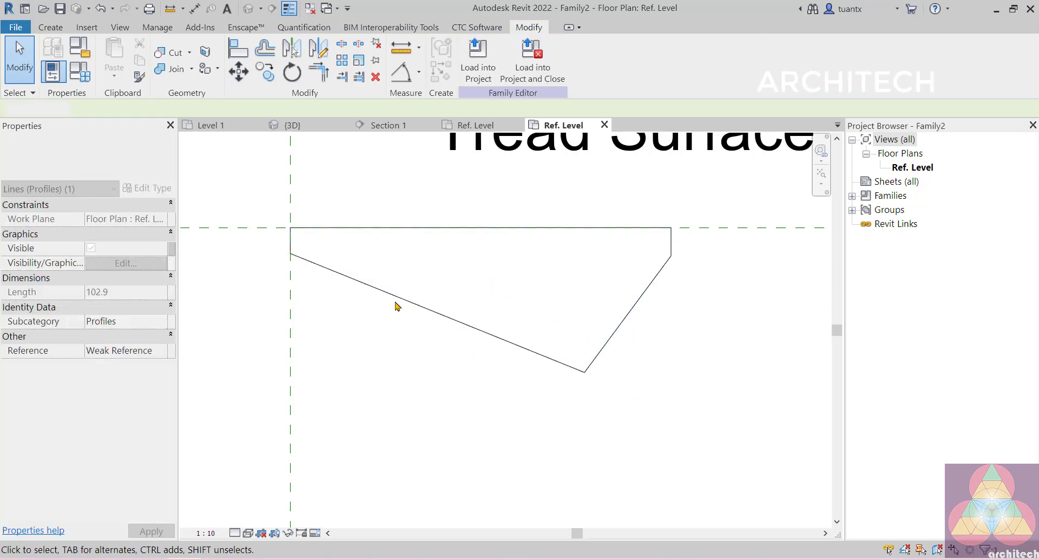
# Check the tread's end shape on the stair in the project's 3D view.
pyautogui.click(317, 126)
pyautogui.scroll(3, 514, 341)
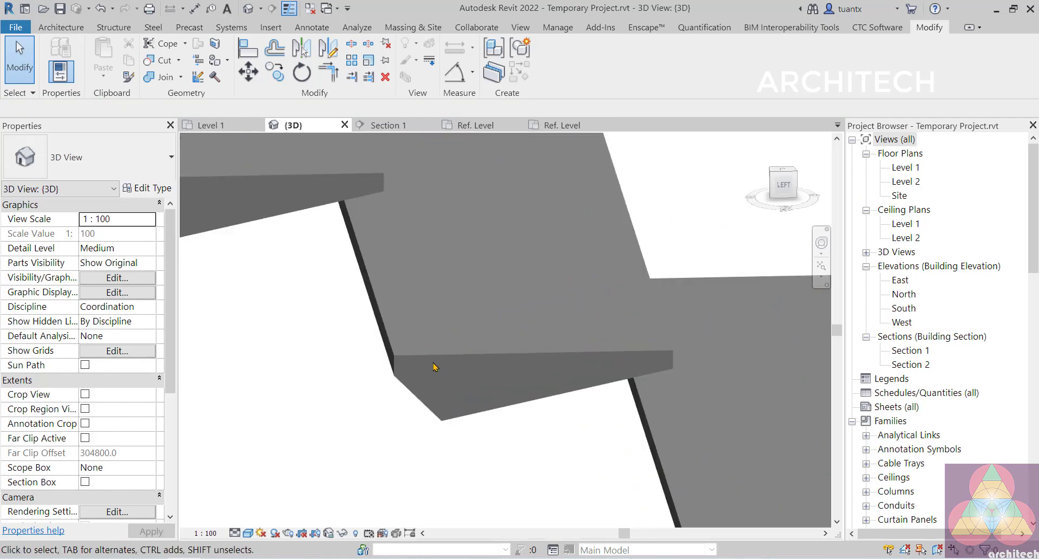
pyautogui.scroll(2, 529, 384)
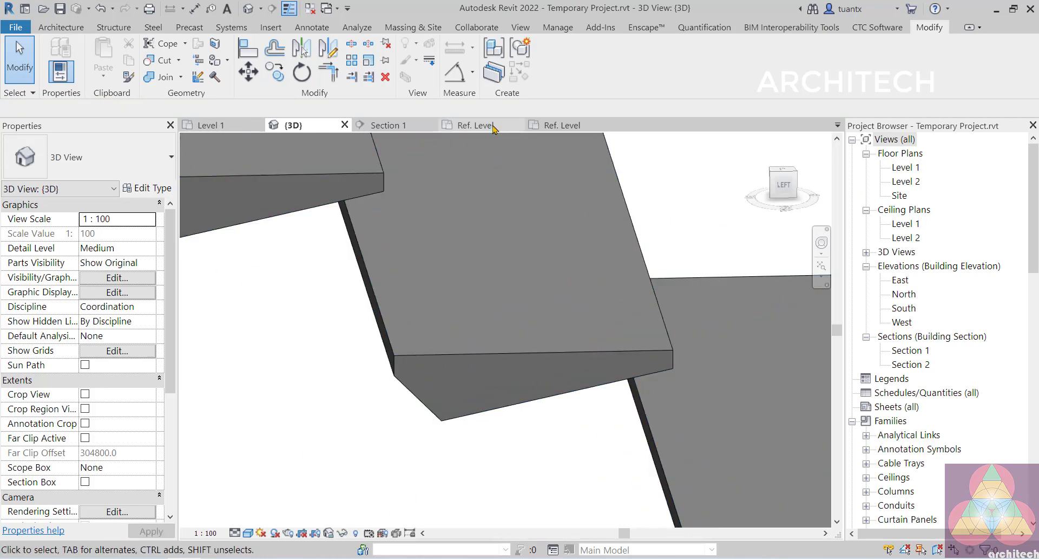
# In the tread profile family, offset copies of all the outline's edges inward by 2.0.
pyautogui.click(559, 125)
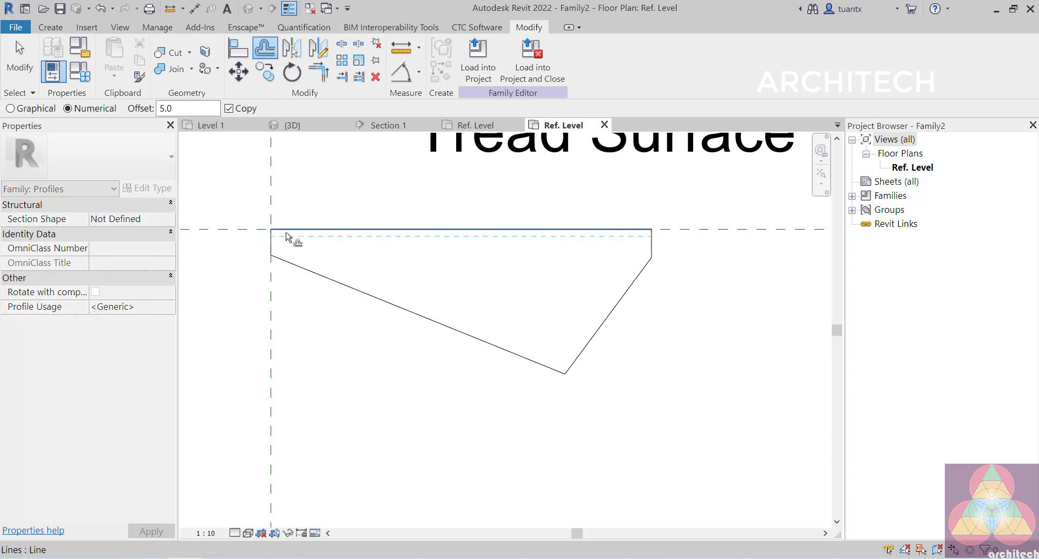
pyautogui.doubleClick(162, 108)
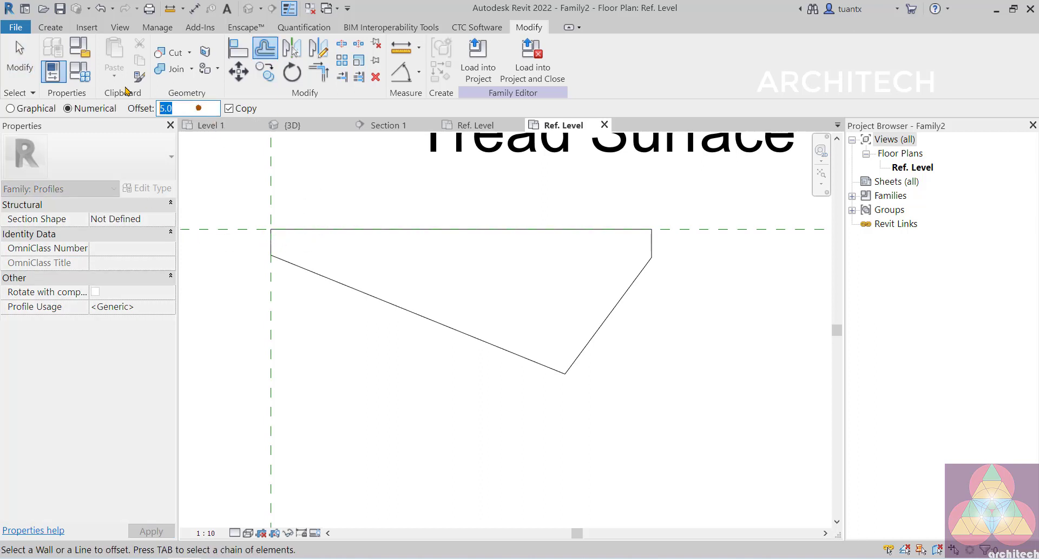
pyautogui.write('2.0')
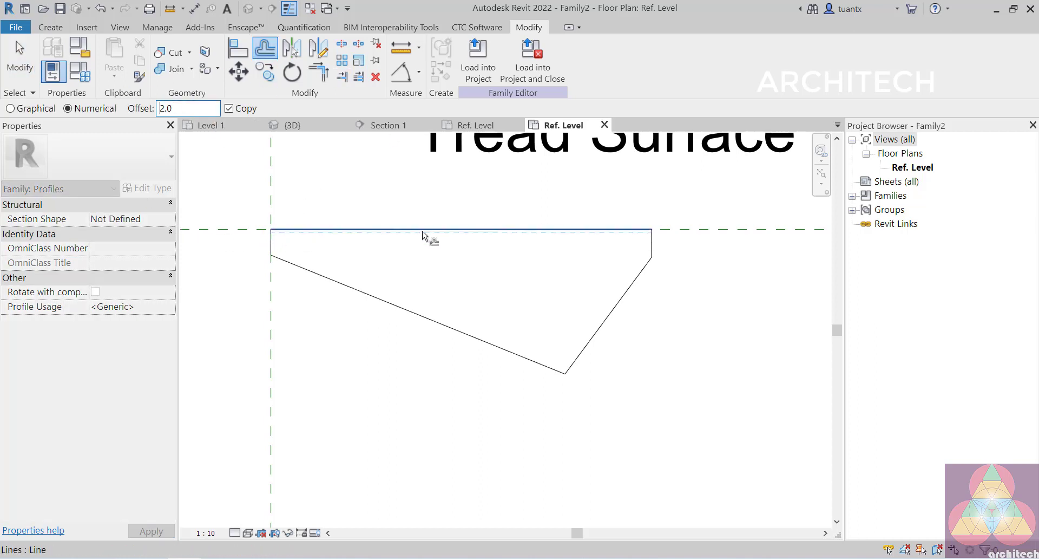
pyautogui.click(423, 236)
pyautogui.scroll(3, 319, 254)
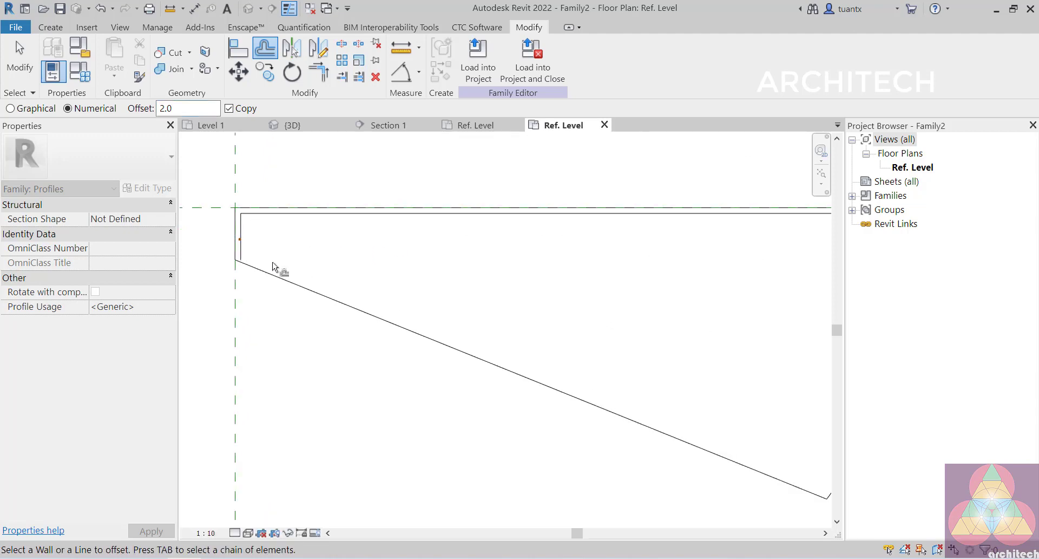
pyautogui.click(279, 276)
pyautogui.scroll(-1, 632, 334)
pyautogui.moveTo(633, 334); pyautogui.dragTo(385, 280, button='middle')
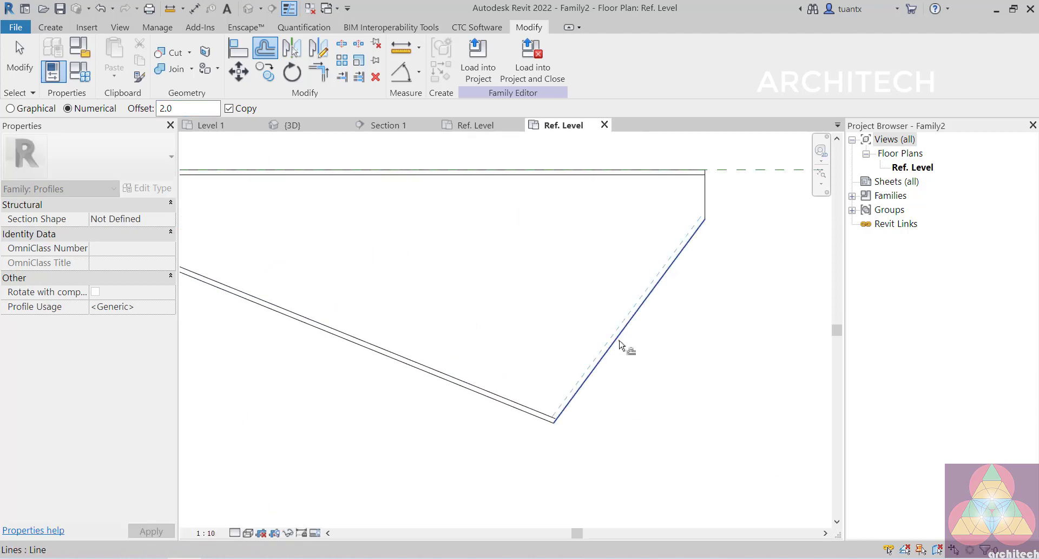
pyautogui.click(620, 344)
pyautogui.click(709, 204)
pyautogui.scroll(2, 682, 216)
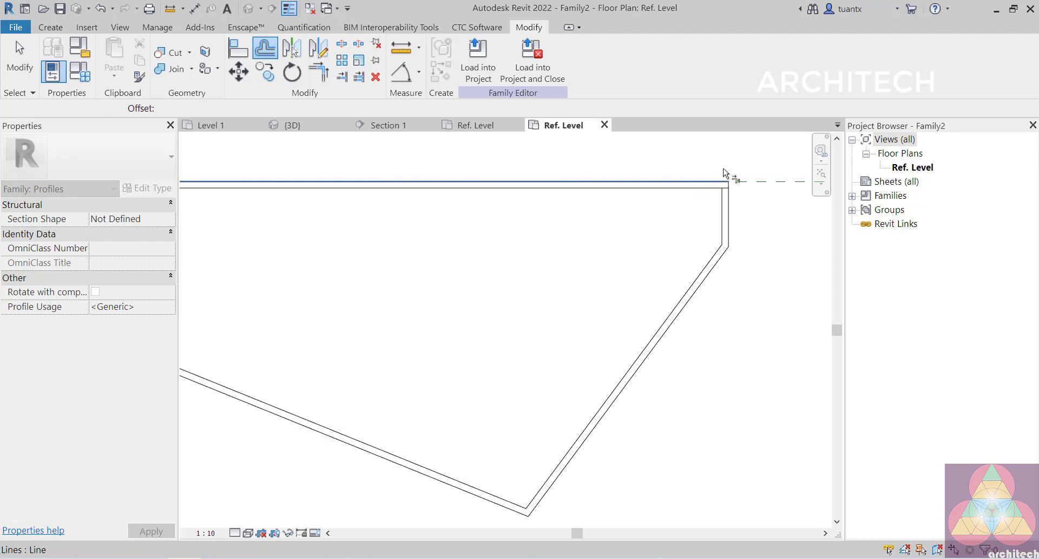
# Trim the inner top line and the inner short vertical line to a clean corner at the profile's right end.
pyautogui.press('t')
pyautogui.press('r')
pyautogui.scroll(1, 724, 176)
pyautogui.click(722, 214)
pyautogui.click(710, 191)
# Examine the corners of the double outline all around the tread profile.
pyautogui.scroll(-2, 675, 212)
pyautogui.moveTo(628, 265); pyautogui.dragTo(852, 277, button='middle')
pyautogui.scroll(1, 384, 248)
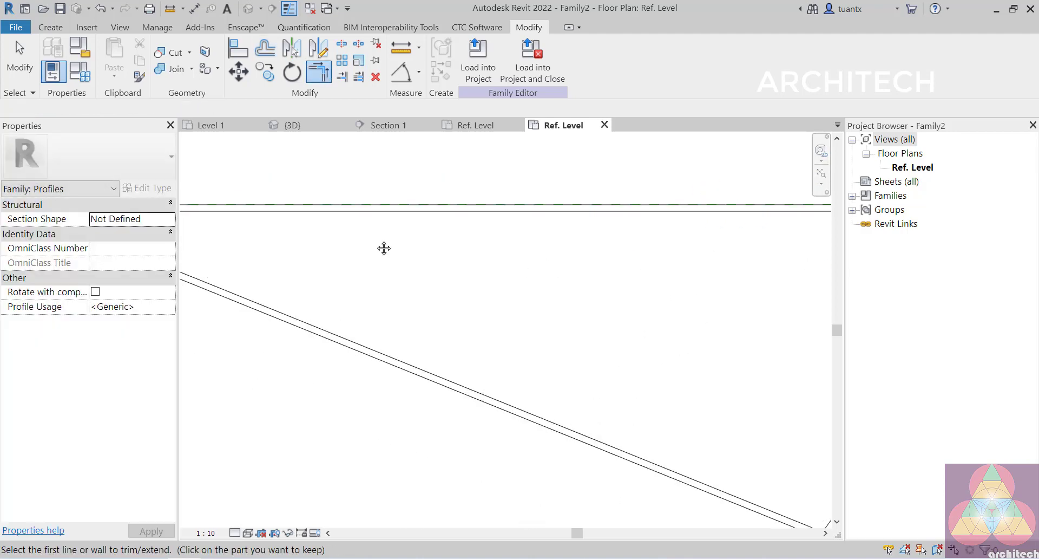
pyautogui.moveTo(384, 248); pyautogui.dragTo(728, 282, button='middle')
pyautogui.moveTo(516, 290); pyautogui.dragTo(263, 196, button='middle')
pyautogui.scroll(-1, 619, 341)
pyautogui.moveTo(619, 341); pyautogui.dragTo(319, 255, button='middle')
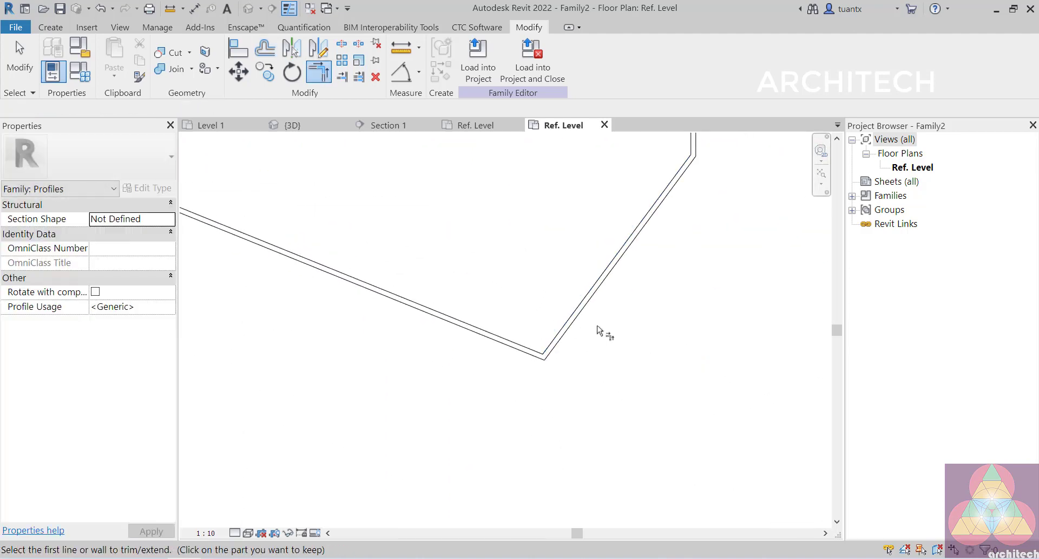
pyautogui.moveTo(597, 326); pyautogui.dragTo(598, 434, button='middle')
pyautogui.moveTo(508, 336); pyautogui.dragTo(617, 334, button='middle')
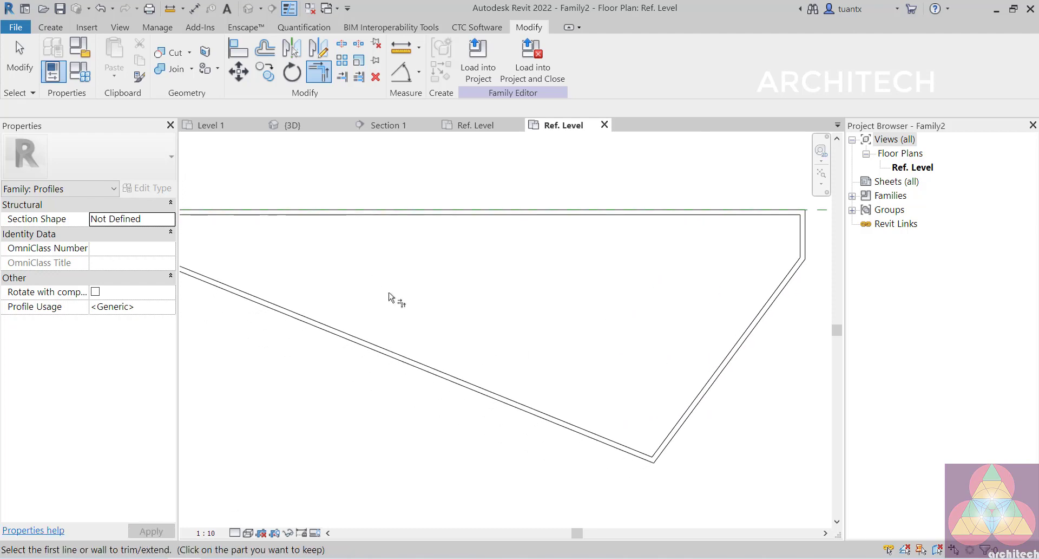
pyautogui.scroll(-1, 448, 290)
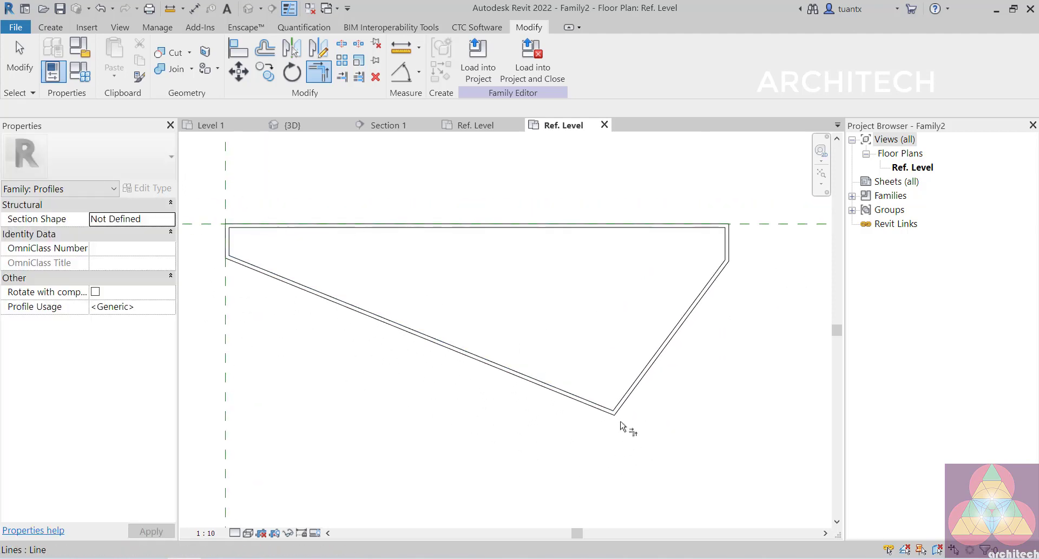
# Split the outer lower edge near the lowest corner and trim the inner slanted edge to the short piece.
pyautogui.scroll(2, 604, 420)
pyautogui.scroll(1, 618, 413)
pyautogui.moveTo(619, 410); pyautogui.dragTo(553, 384, button='middle')
pyautogui.scroll(1, 578, 369)
pyautogui.scroll(1, 578, 368)
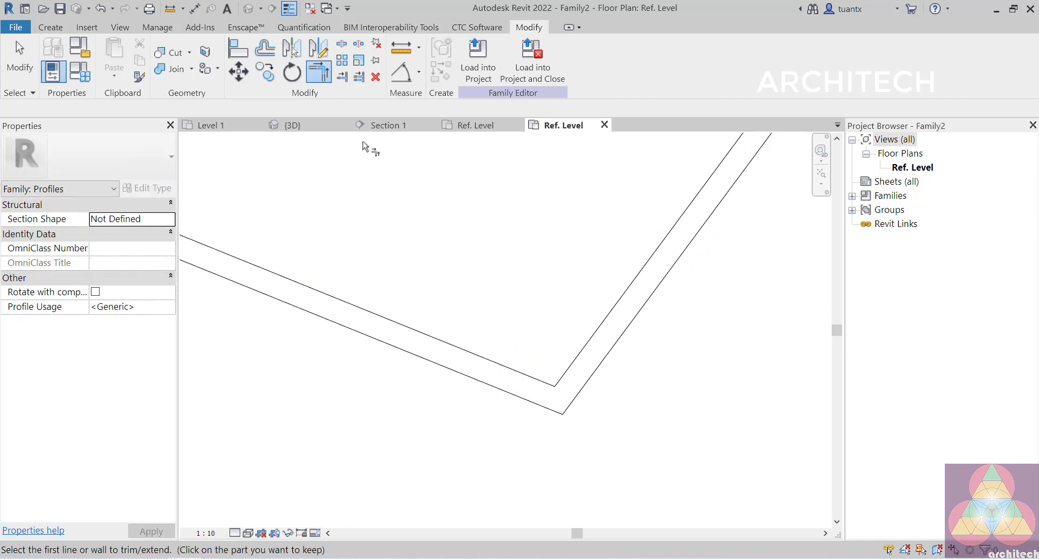
pyautogui.press('Escape')
pyautogui.press('s')
pyautogui.press('l')
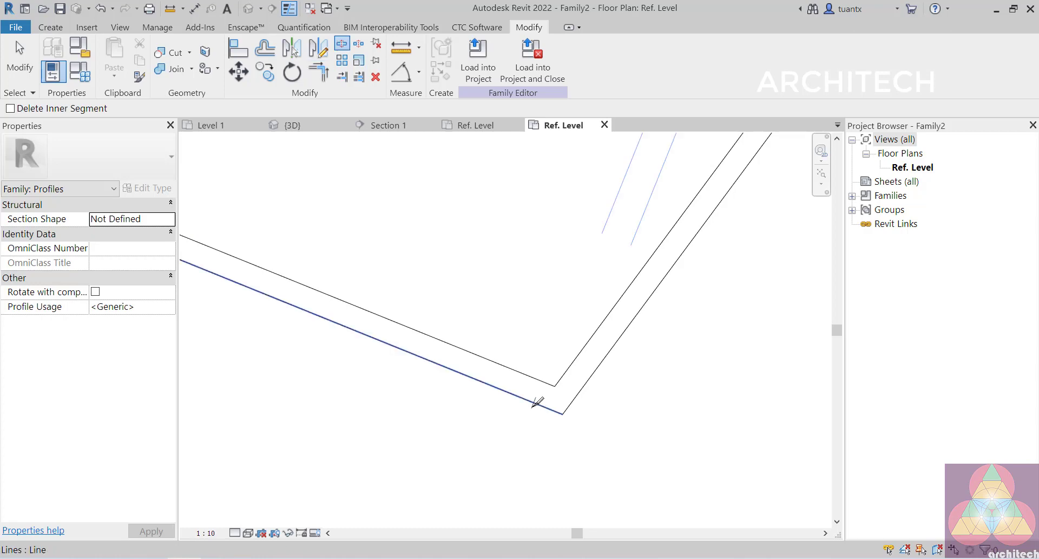
pyautogui.moveTo(626, 410); pyautogui.dragTo(598, 388, button='middle')
pyautogui.press('t')
pyautogui.press('r')
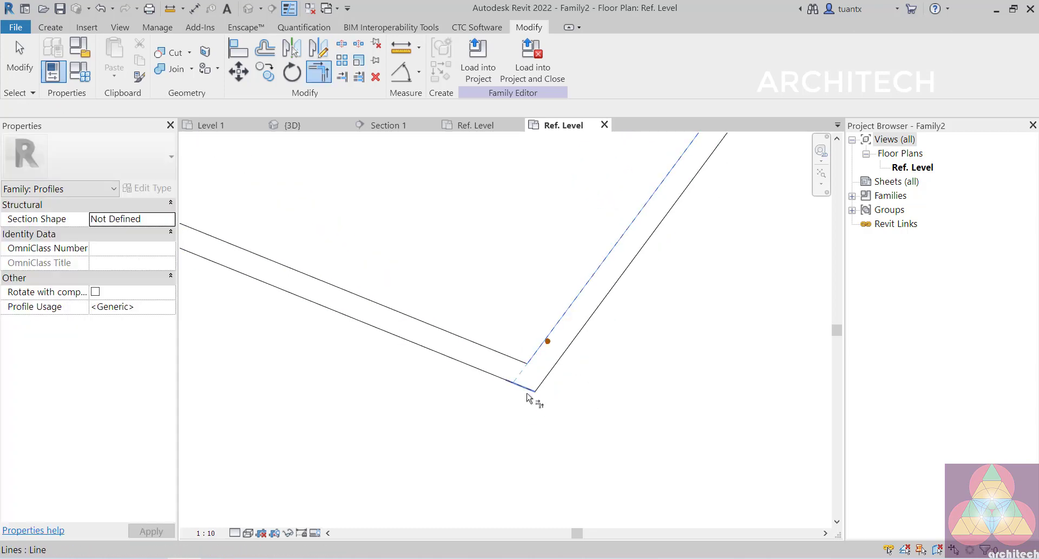
pyautogui.scroll(2, 528, 379)
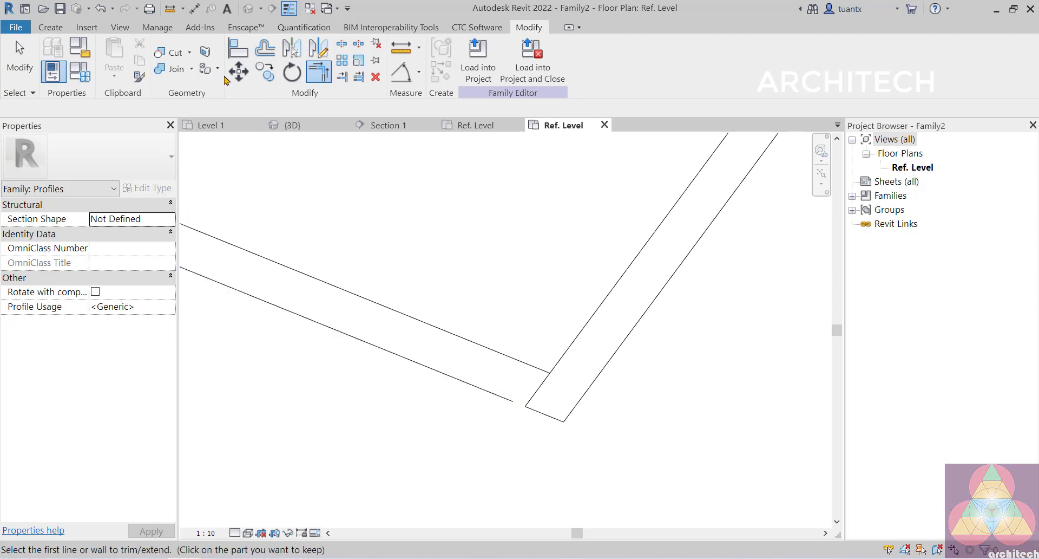
# Offset a copy of the inner steep slanted edge by 1.0 toward the inside of the profile.
pyautogui.click(266, 50)
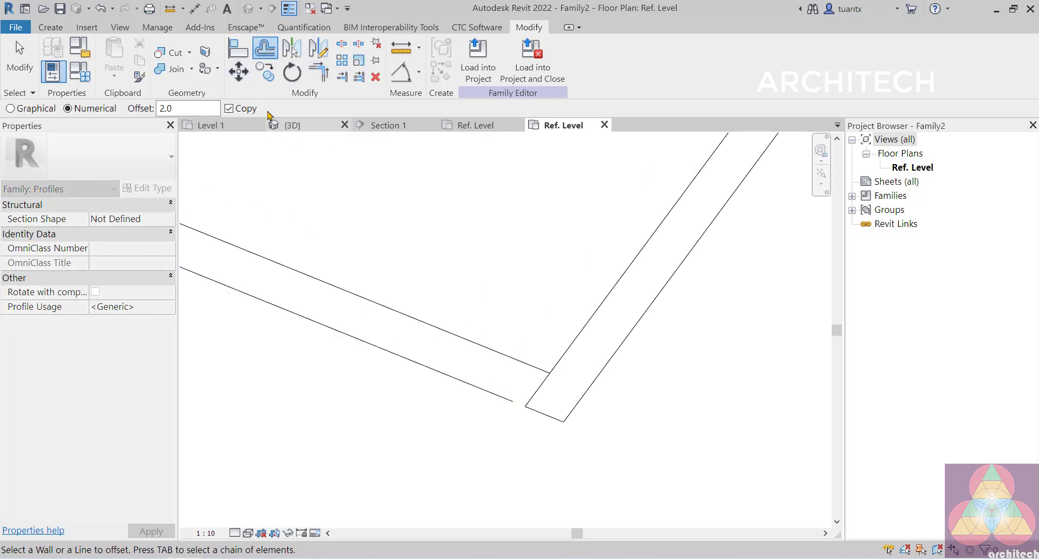
pyautogui.click(197, 108)
pyautogui.moveTo(197, 108); pyautogui.dragTo(91, 101)
pyautogui.write('1')
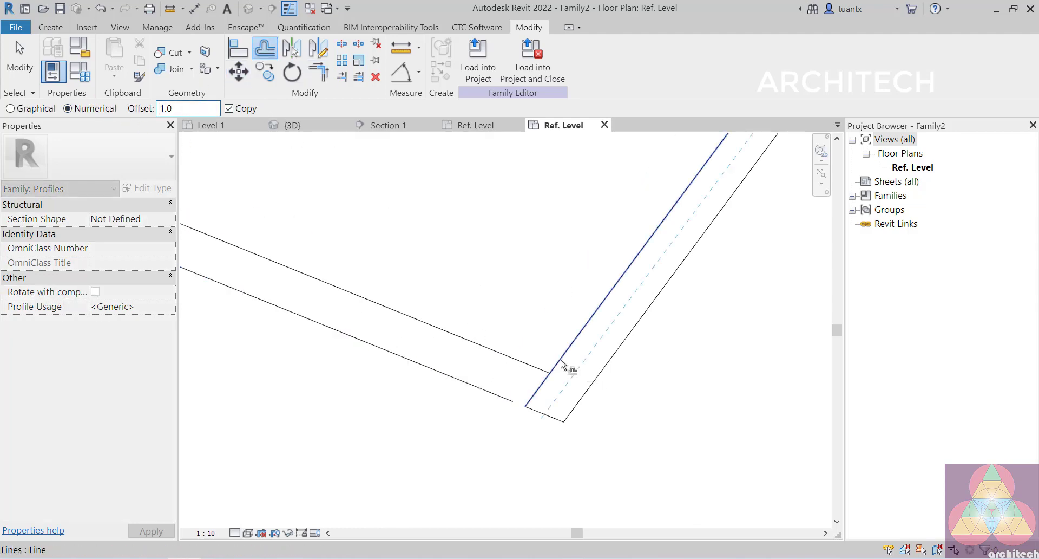
pyautogui.click(557, 354)
pyautogui.moveTo(544, 344); pyautogui.dragTo(549, 322, button='middle')
# Trim the new offset line against both long lower edges to close the end of that strip.
pyautogui.press('t')
pyautogui.press('r')
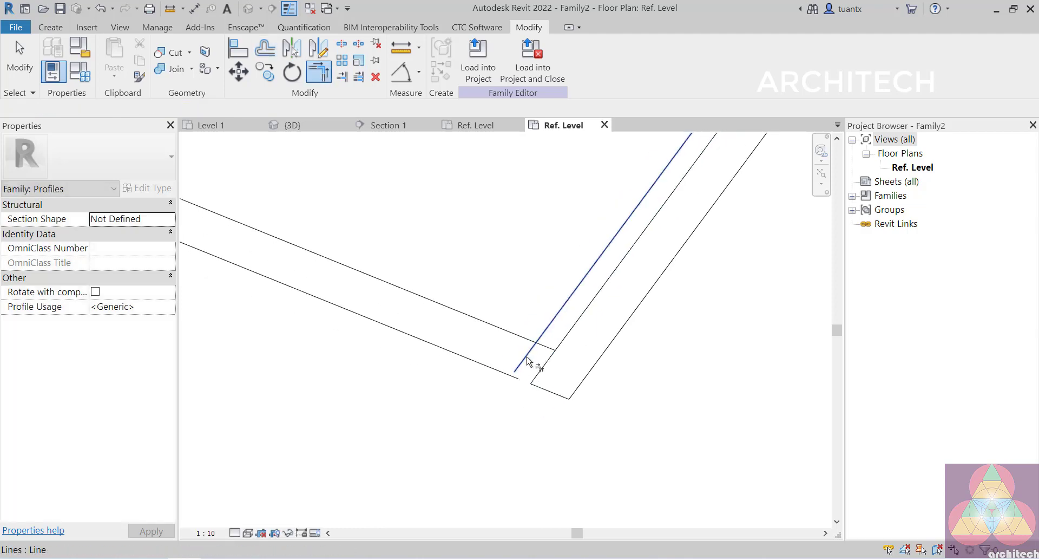
pyautogui.click(525, 355)
pyautogui.click(513, 335)
pyautogui.click(522, 362)
pyautogui.click(483, 365)
# Inspect the finished hollow profile outline, including its corners and the small gap at the lowest point.
pyautogui.scroll(-5, 460, 314)
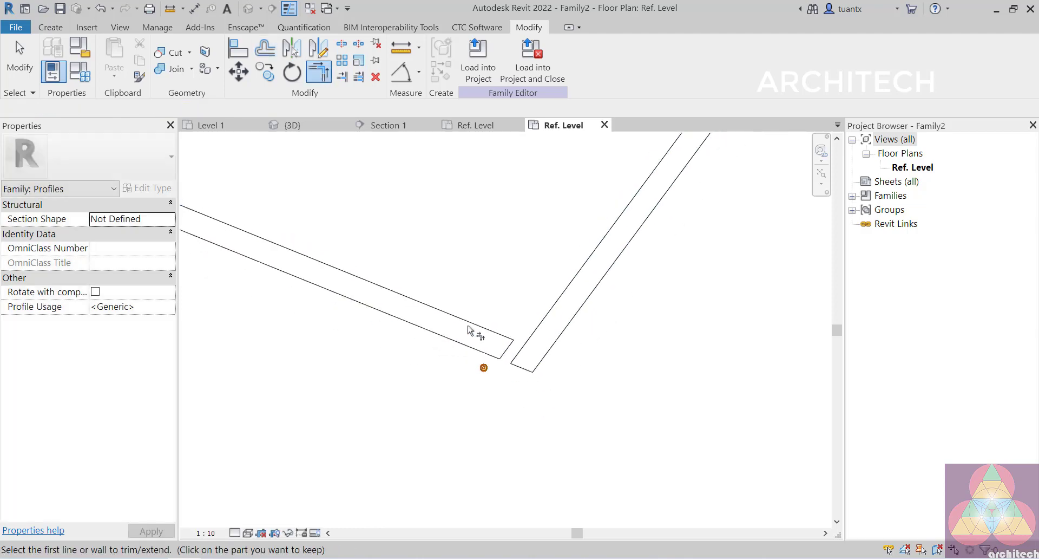
pyautogui.scroll(-3, 468, 324)
pyautogui.scroll(4, 420, 291)
pyautogui.press('Escape')
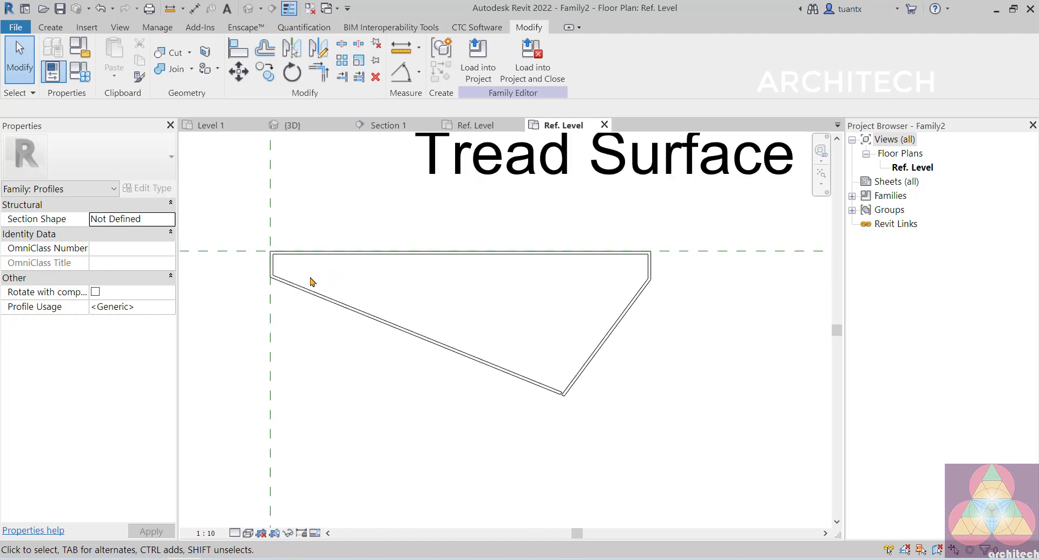
pyautogui.scroll(6, 574, 400)
pyautogui.scroll(-4, 496, 387)
pyautogui.moveTo(523, 394); pyautogui.dragTo(542, 434, button='middle')
pyautogui.scroll(-1, 652, 276)
pyautogui.moveTo(575, 311); pyautogui.dragTo(663, 320, button='middle')
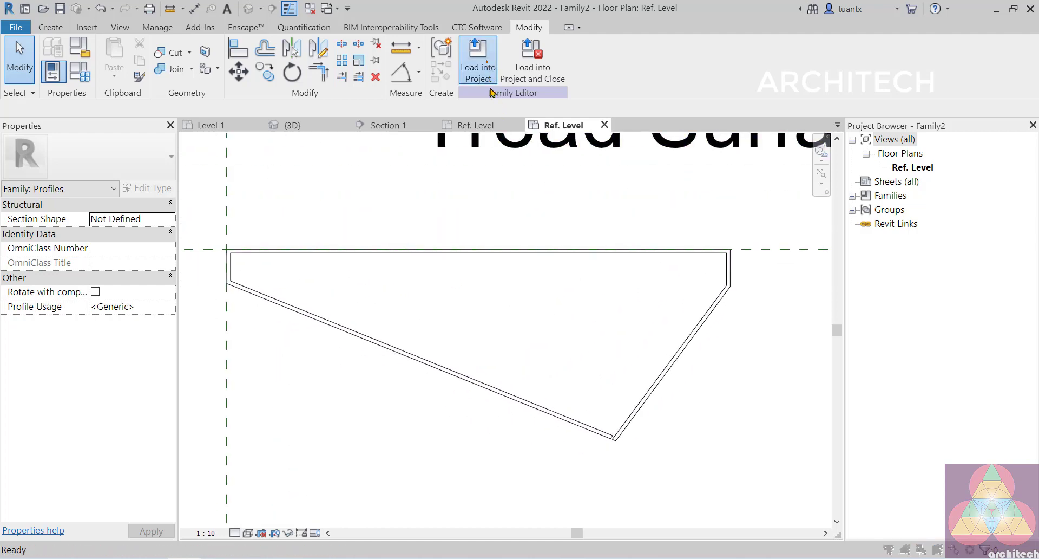
# Load the edited tread profile into the Temporary Project, overwriting the existing version.
pyautogui.click(478, 59)
pyautogui.click(493, 386)
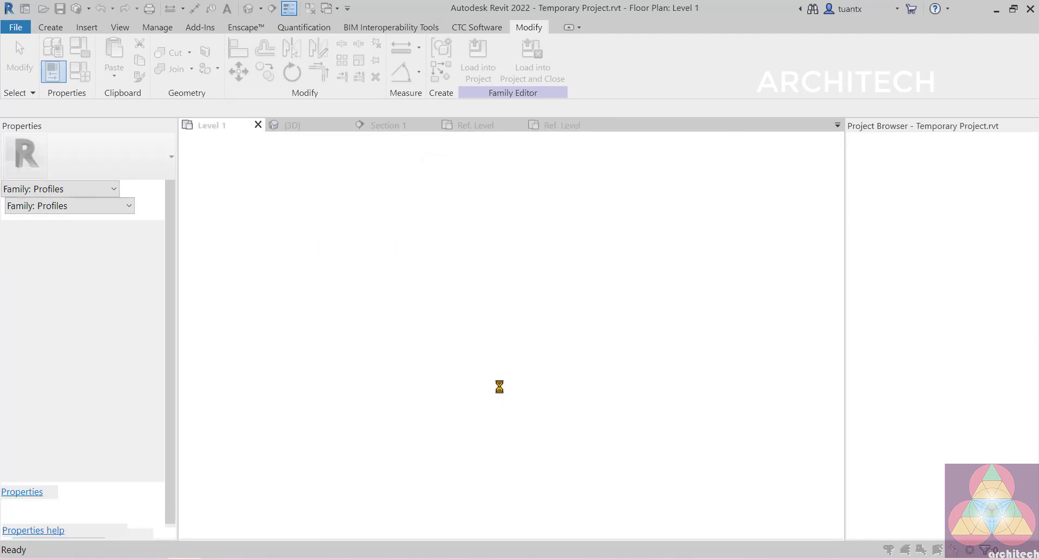
pyautogui.click(486, 244)
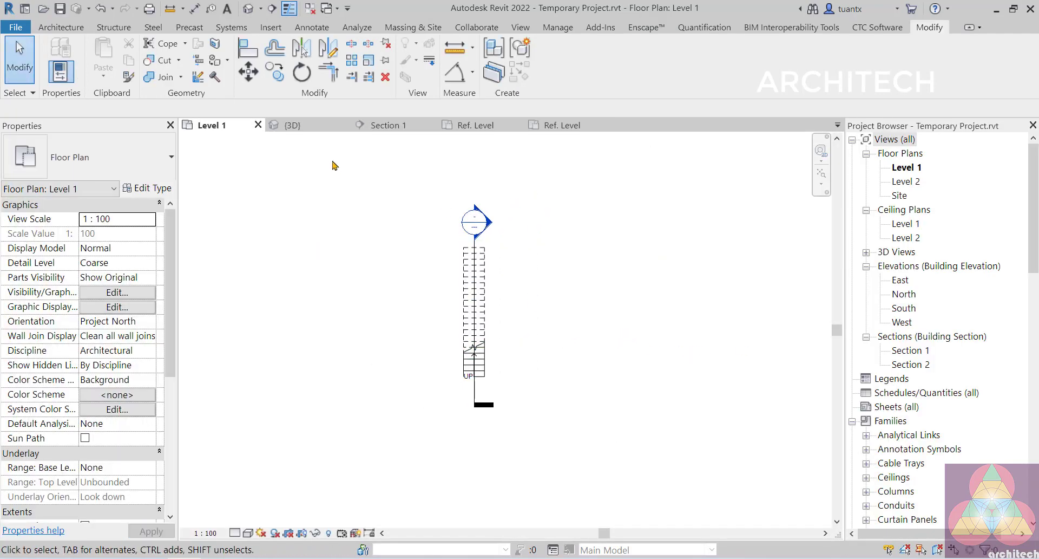
# Examine the stair's hollow treads in the 3D view from several angles.
pyautogui.click(306, 125)
pyautogui.scroll(-3, 584, 311)
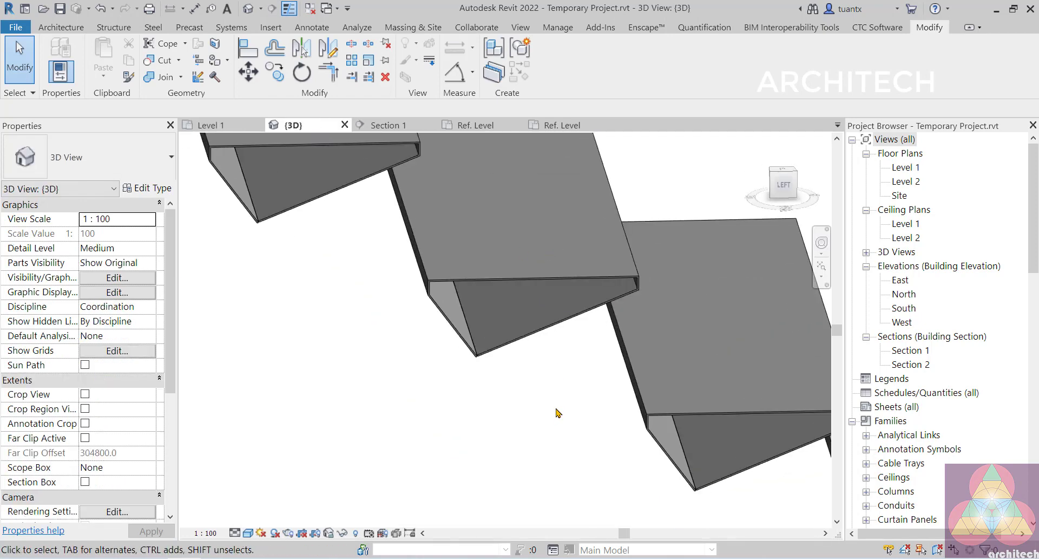
pyautogui.keyDown('shift'); pyautogui.moveTo(563, 418); pyautogui.dragTo(599, 330, button='middle'); pyautogui.keyUp('shift')
pyautogui.keyDown('shift'); pyautogui.moveTo(585, 290); pyautogui.dragTo(494, 320, button='middle'); pyautogui.keyUp('shift')
pyautogui.scroll(3, 455, 319)
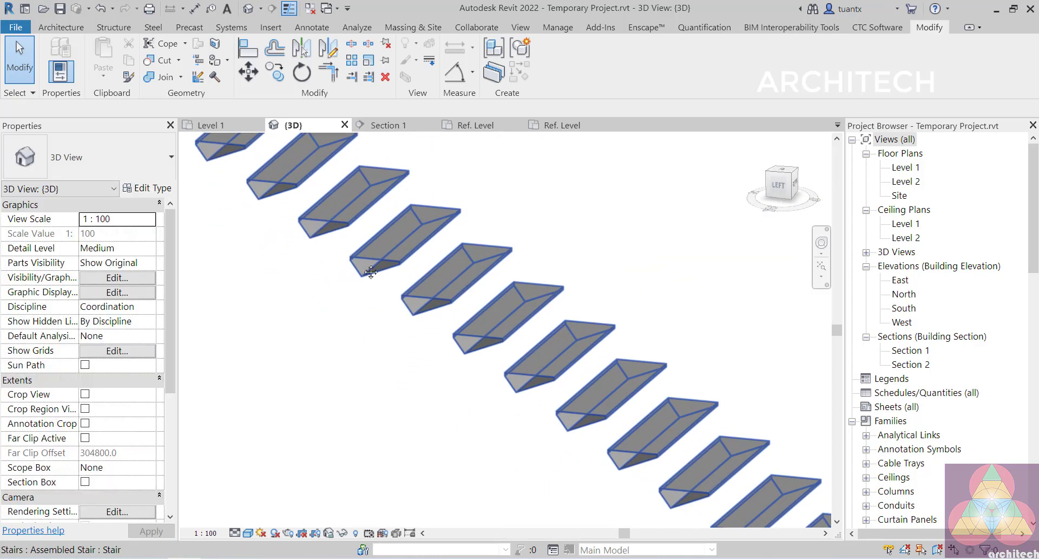
pyautogui.moveTo(421, 274)
pyautogui.keyDown('shift'); pyautogui.mouseDown(button='middle')
pyautogui.moveTo(494, 258)
pyautogui.moveTo(460, 295)
pyautogui.moveTo(457, 332)
pyautogui.moveTo(420, 308)
pyautogui.moveTo(281, 285)
pyautogui.moveTo(343, 316)
pyautogui.moveTo(543, 328)
pyautogui.moveTo(412, 286)
pyautogui.mouseUp(button='middle'); pyautogui.keyUp('shift')
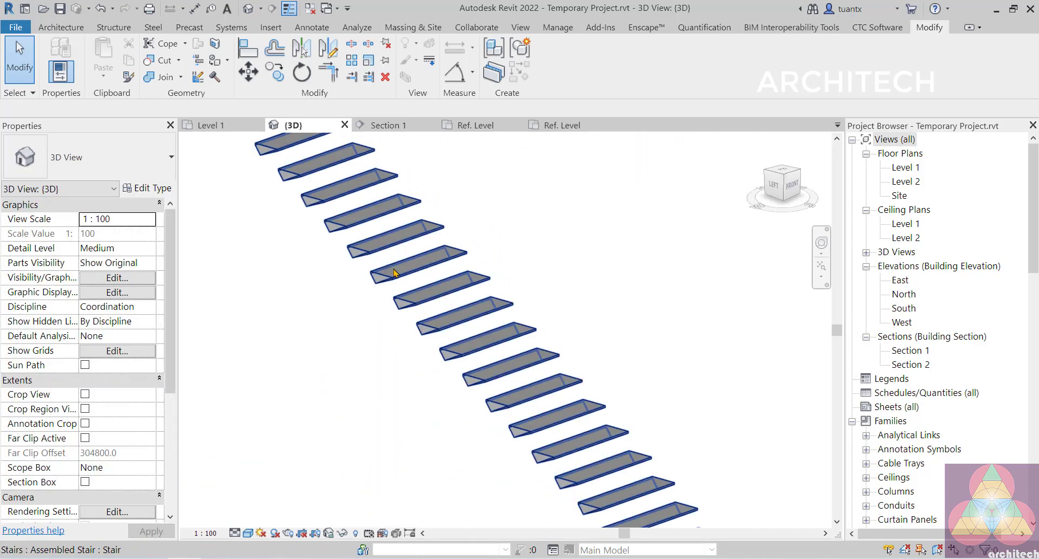
pyautogui.click(149, 169)
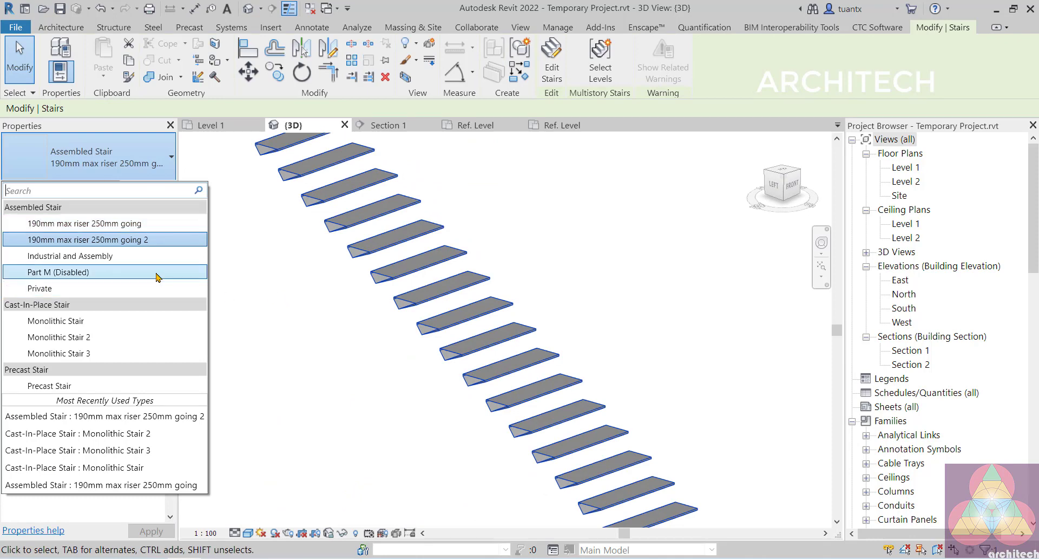
pyautogui.click(161, 168)
pyautogui.click(163, 168)
pyautogui.click(261, 185)
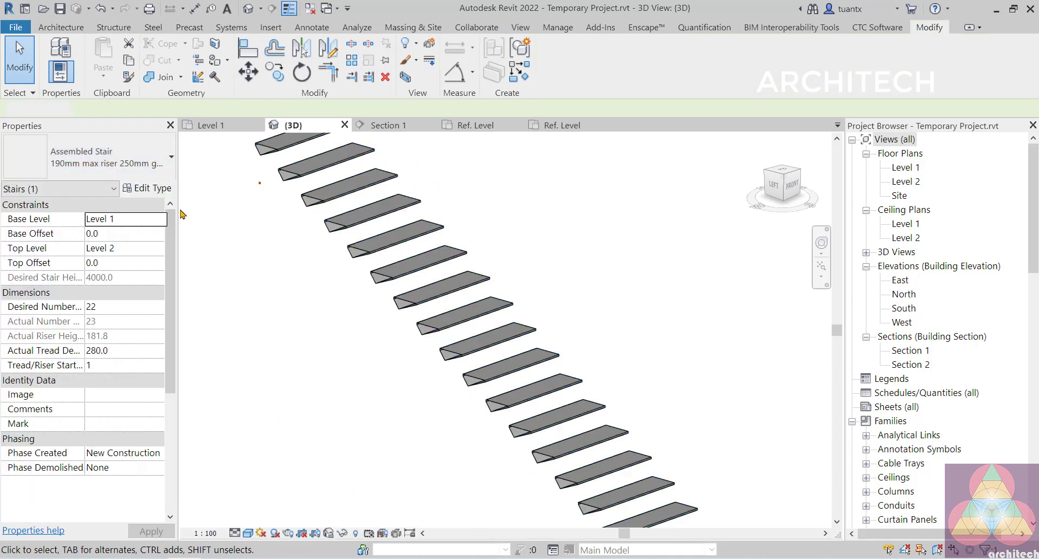
pyautogui.click(142, 189)
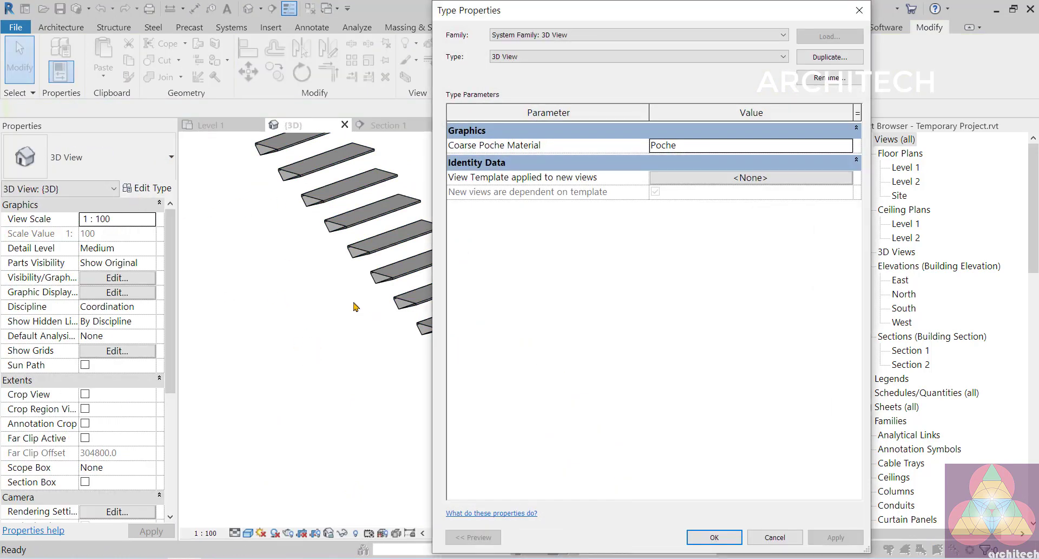
pyautogui.click(778, 537)
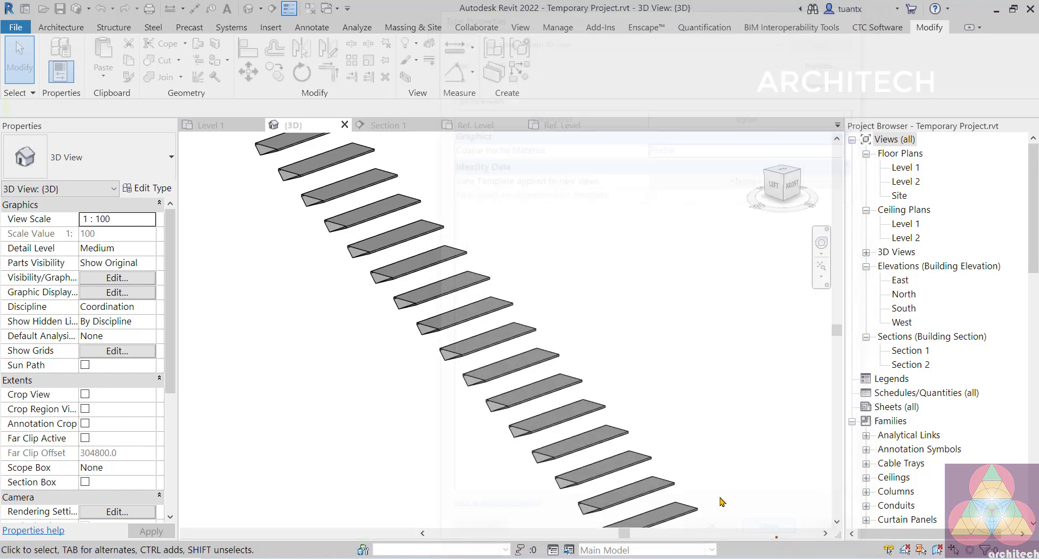
# Enable Middle Support in the type properties of the stair and apply the change.
pyautogui.click(439, 337)
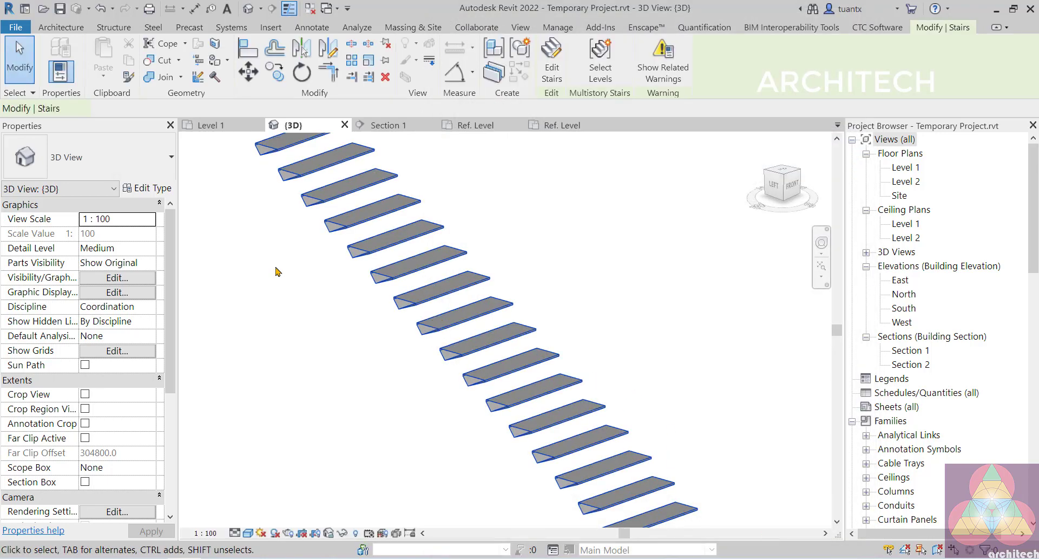
pyautogui.click(141, 188)
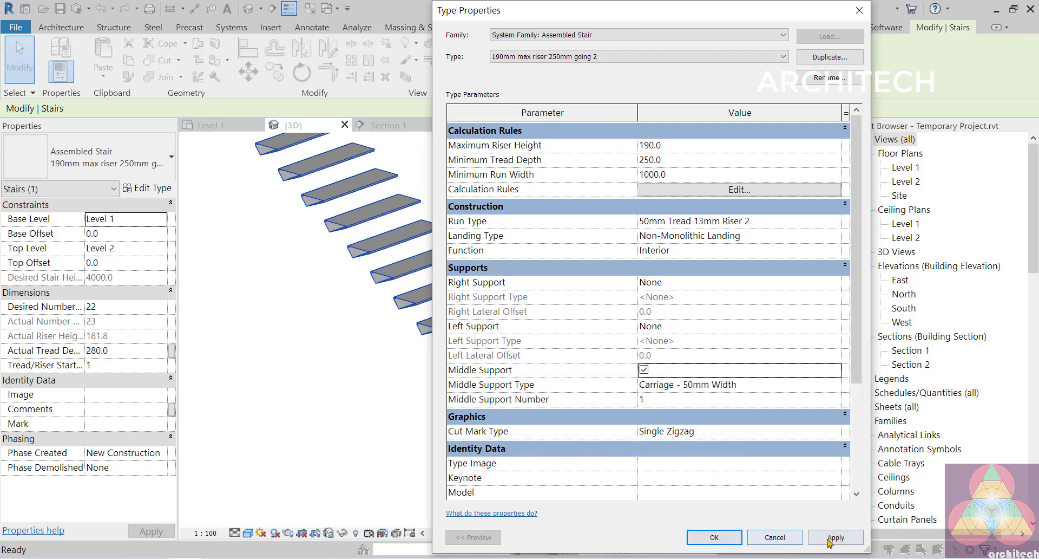
pyautogui.click(829, 541)
pyautogui.click(715, 537)
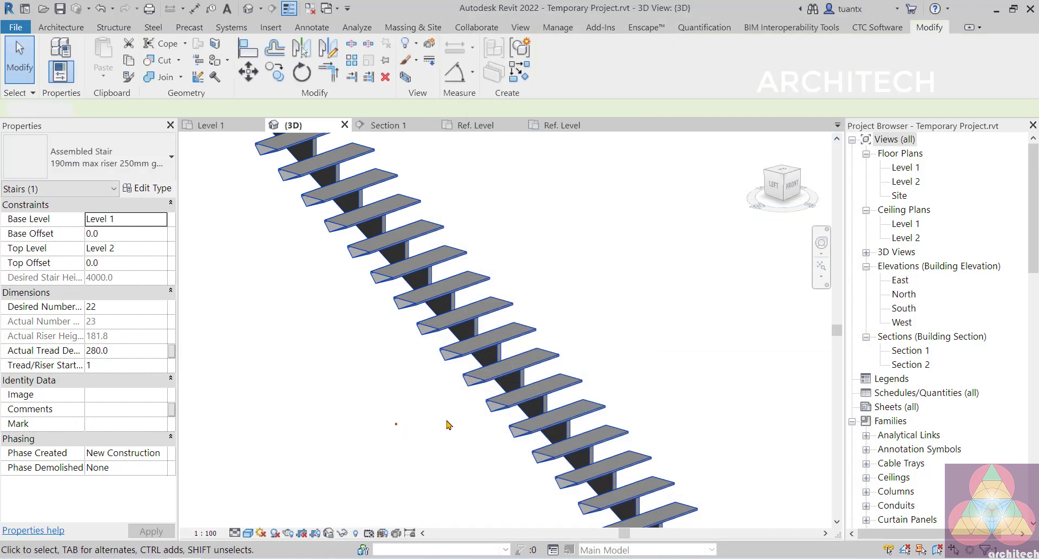
# Examine the assembled stair's middle support and hollow treads in the 3D view, and consult the handwritten stair notes in Windows Photo Viewer.
pyautogui.keyDown('shift'); pyautogui.moveTo(390, 424); pyautogui.dragTo(532, 330, button='middle'); pyautogui.keyUp('shift')
pyautogui.scroll(3, 595, 368)
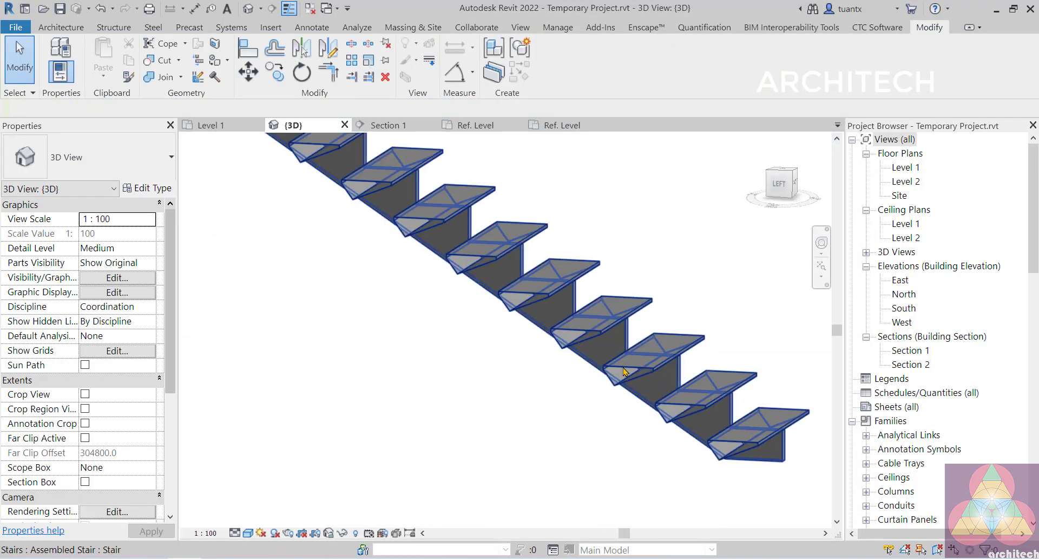
pyautogui.scroll(-4, 656, 400)
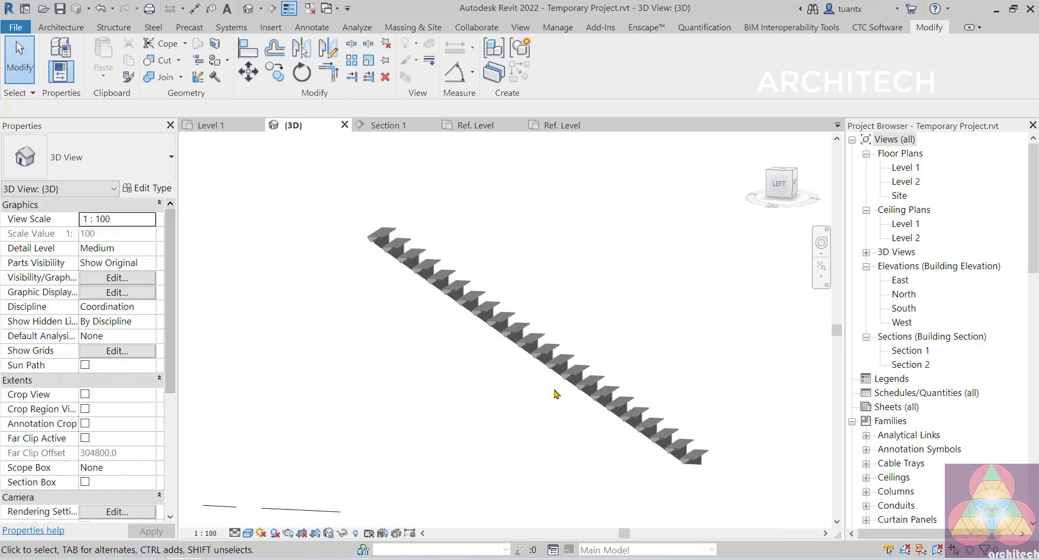
pyautogui.scroll(6, 556, 394)
pyautogui.scroll(2, 291, 222)
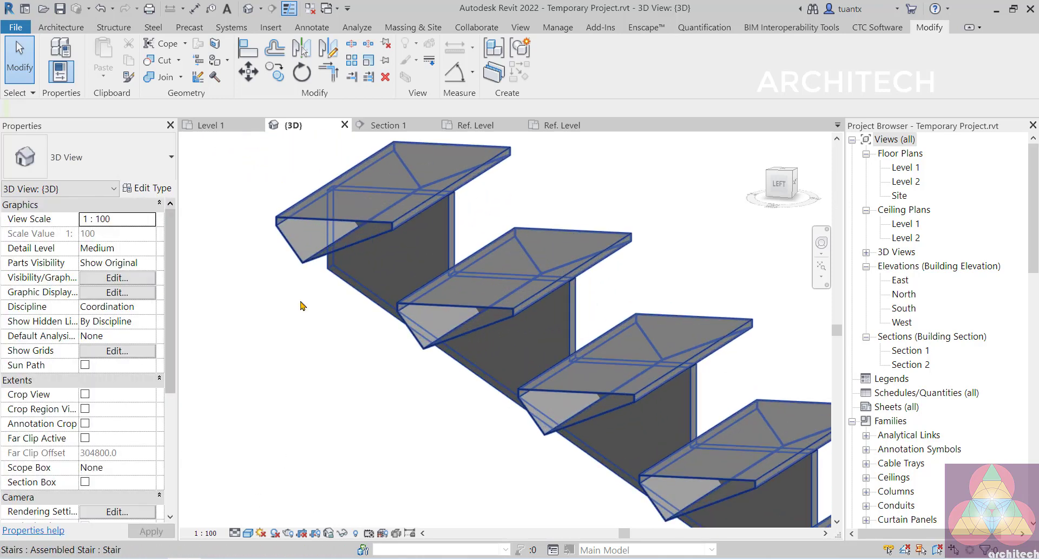
pyautogui.click(218, 558)
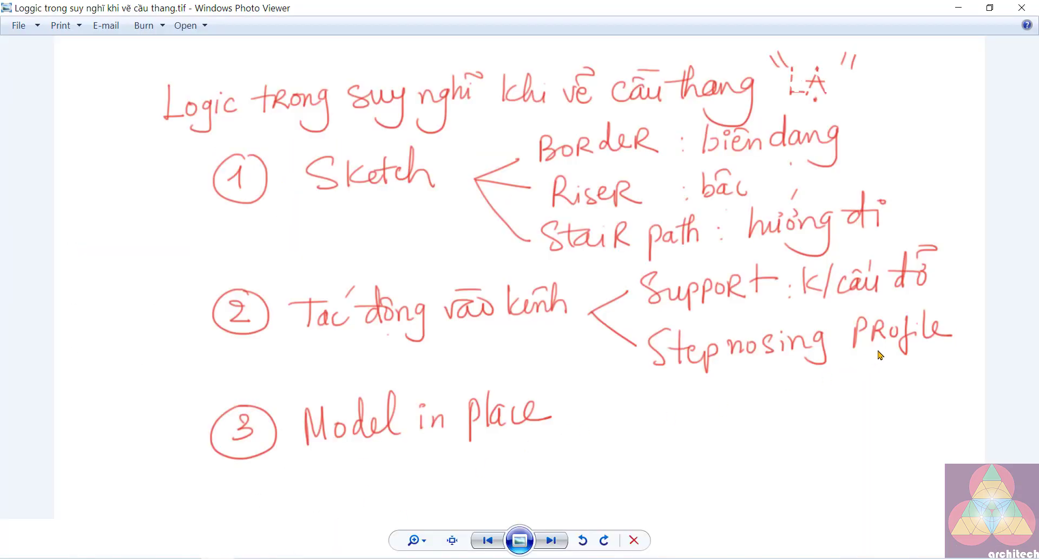
pyautogui.click(185, 558)
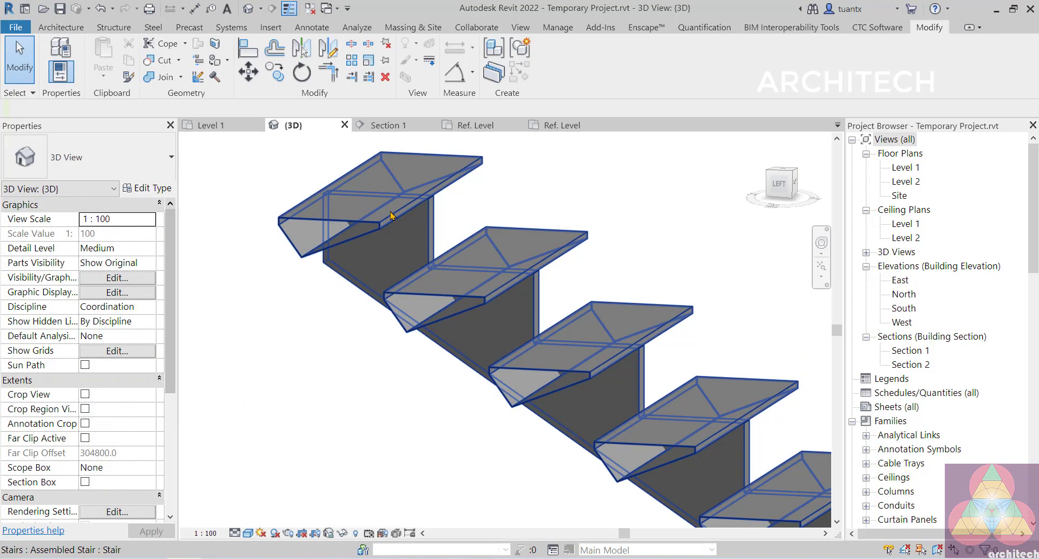
pyautogui.scroll(-3, 414, 247)
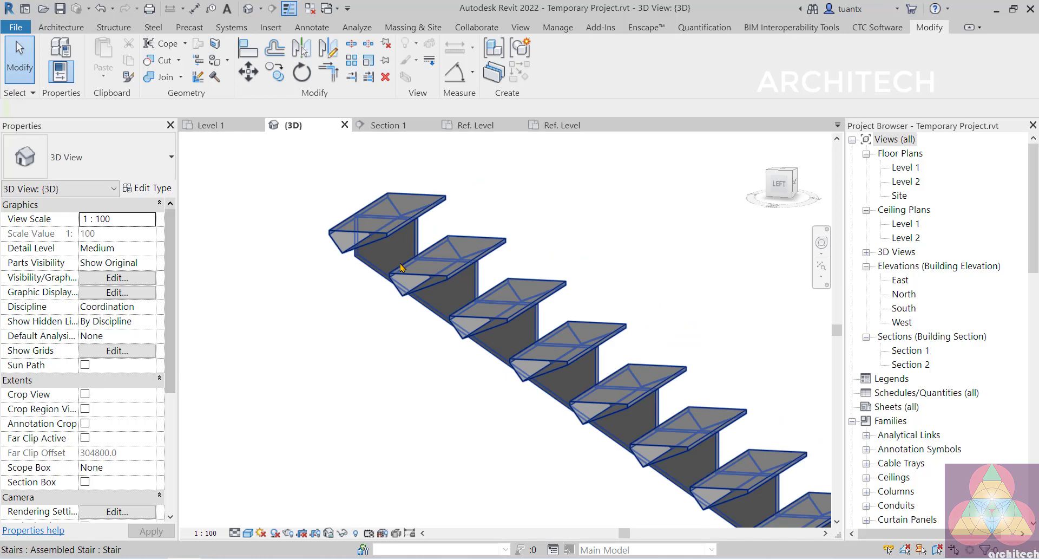
pyautogui.scroll(-10, 440, 389)
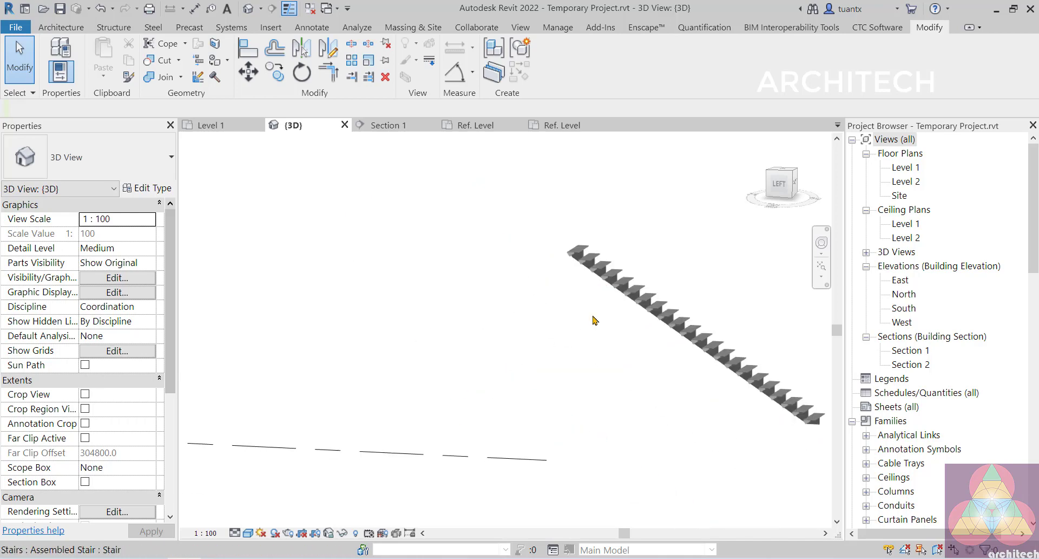
# Examine the curved cast-in-place stair and the end face of its side support at the lower end.
pyautogui.scroll(2, 441, 389)
pyautogui.scroll(4, 413, 408)
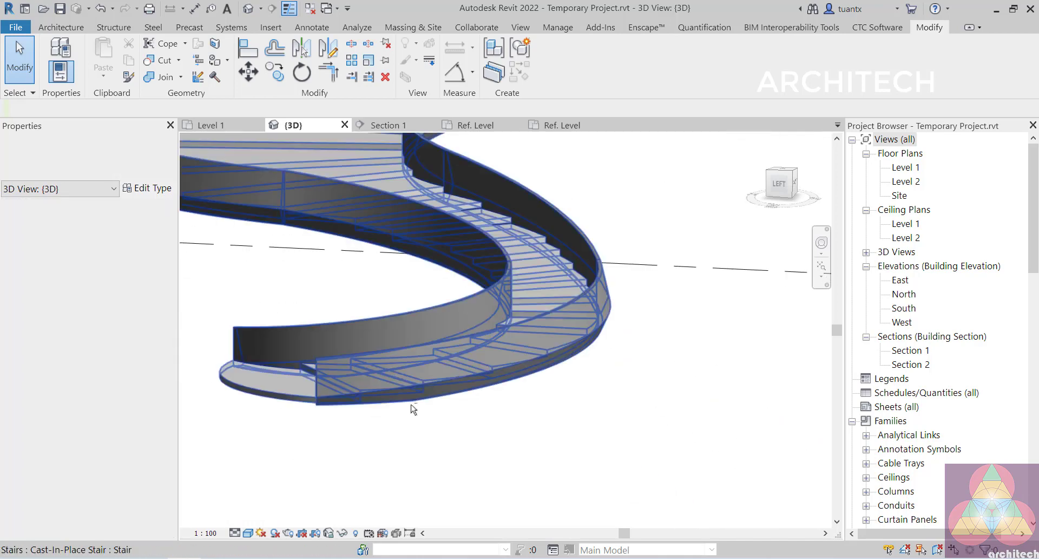
pyautogui.keyDown('shift'); pyautogui.moveTo(413, 408); pyautogui.dragTo(543, 444, button='middle'); pyautogui.keyUp('shift')
pyautogui.moveTo(546, 378); pyautogui.dragTo(11, 358, button='middle')
pyautogui.moveTo(520, 404); pyautogui.dragTo(100, 338, button='middle')
pyautogui.scroll(4, 525, 280)
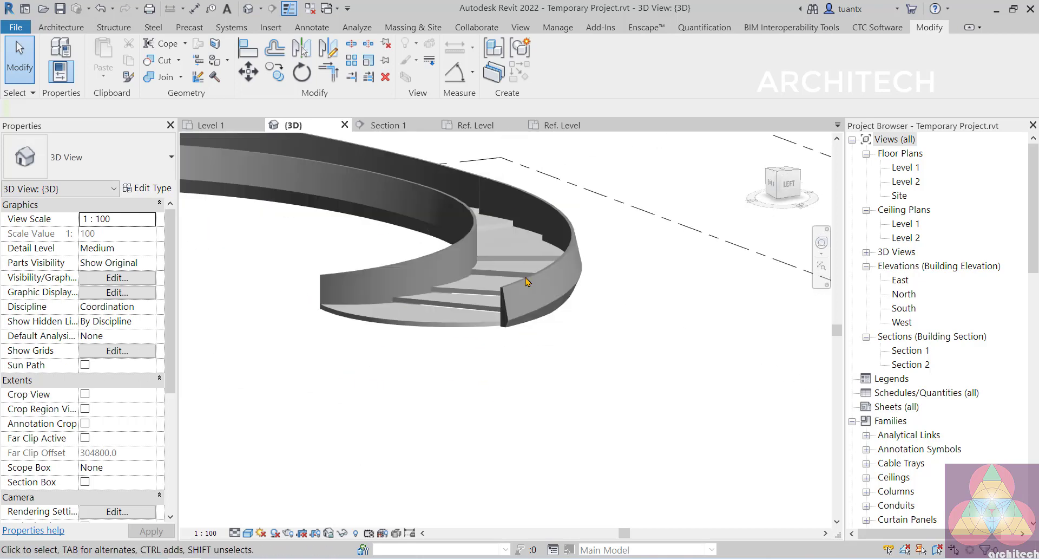
pyautogui.scroll(5, 499, 336)
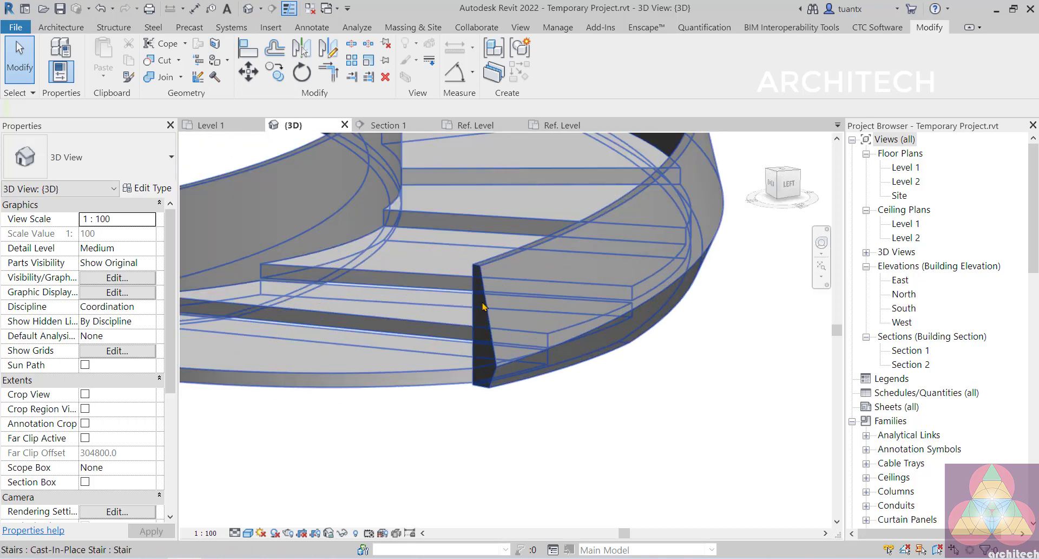
# Open the side support's profile in Family1 and offset its left vertical edge and top edge 30 mm inward.
pyautogui.click(389, 126)
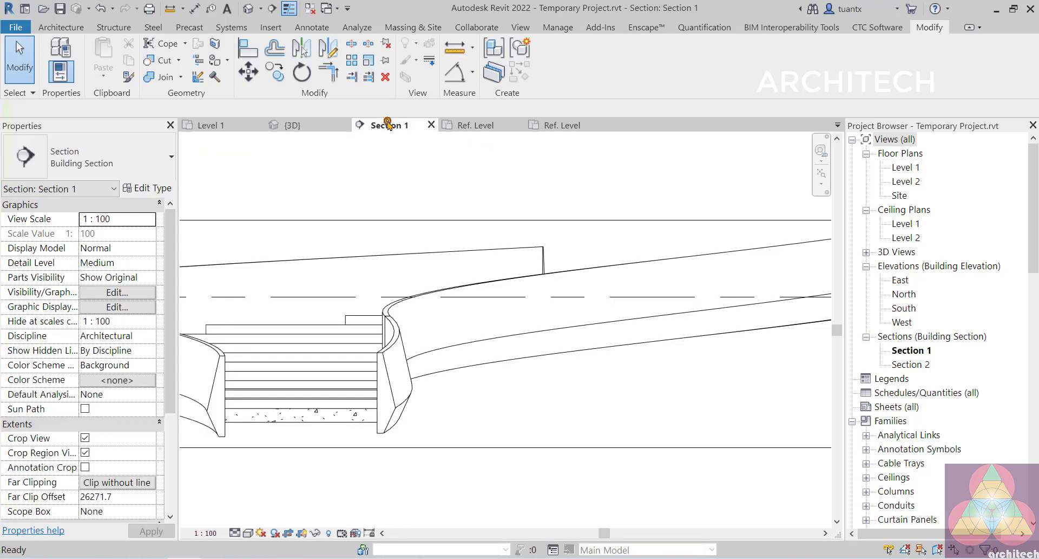
pyautogui.click(483, 126)
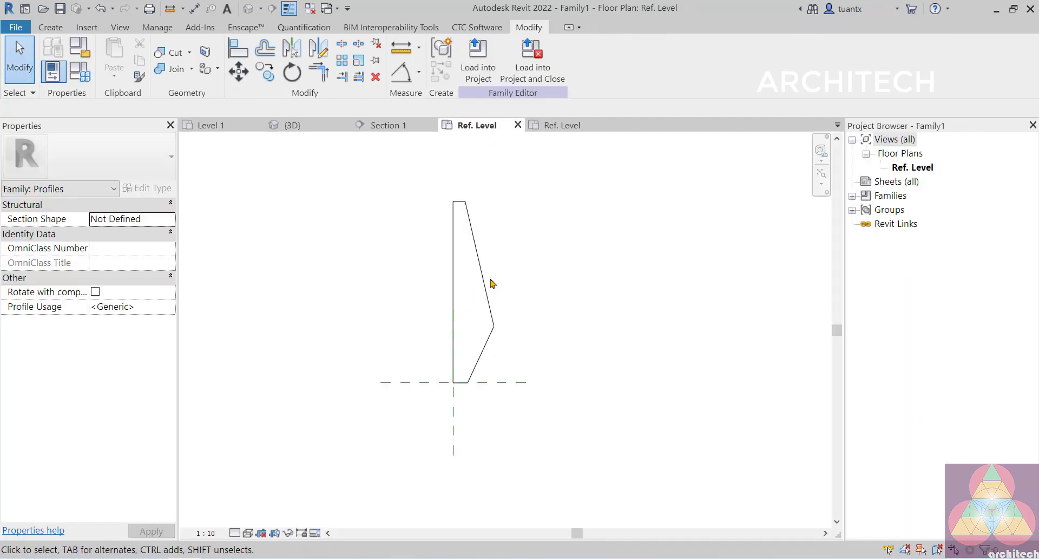
pyautogui.scroll(2, 493, 283)
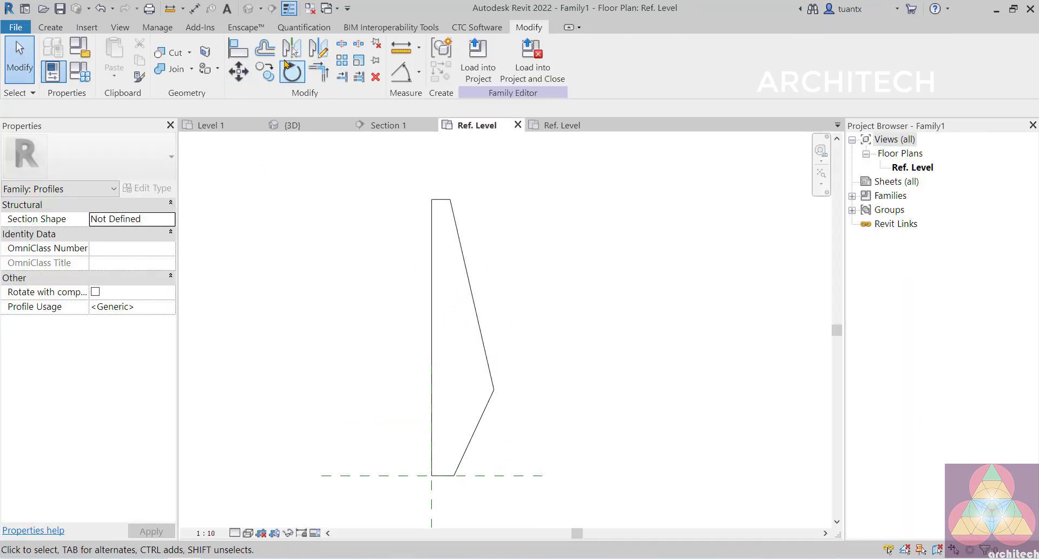
pyautogui.click(265, 49)
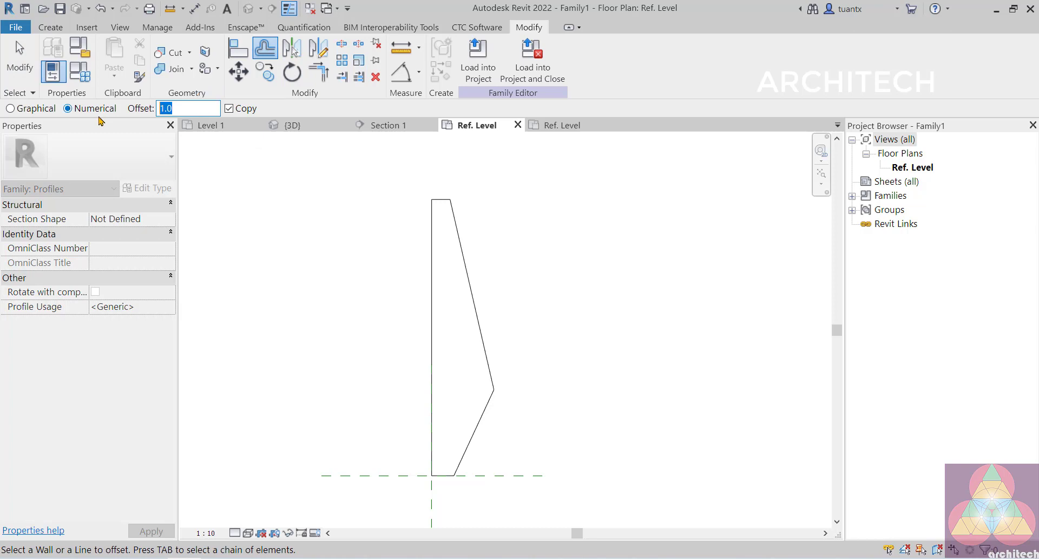
pyautogui.write('5.0')
pyautogui.scroll(2, 424, 253)
pyautogui.moveTo(194, 107); pyautogui.dragTo(70, 106)
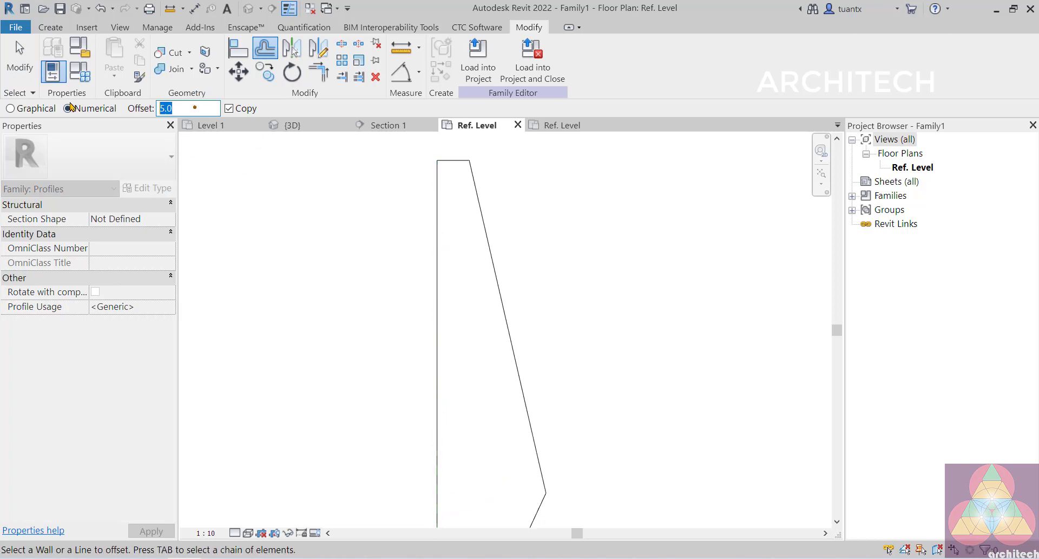
pyautogui.write('1')
pyautogui.press('BackSpace')
pyautogui.write('30.0')
pyautogui.click(439, 211)
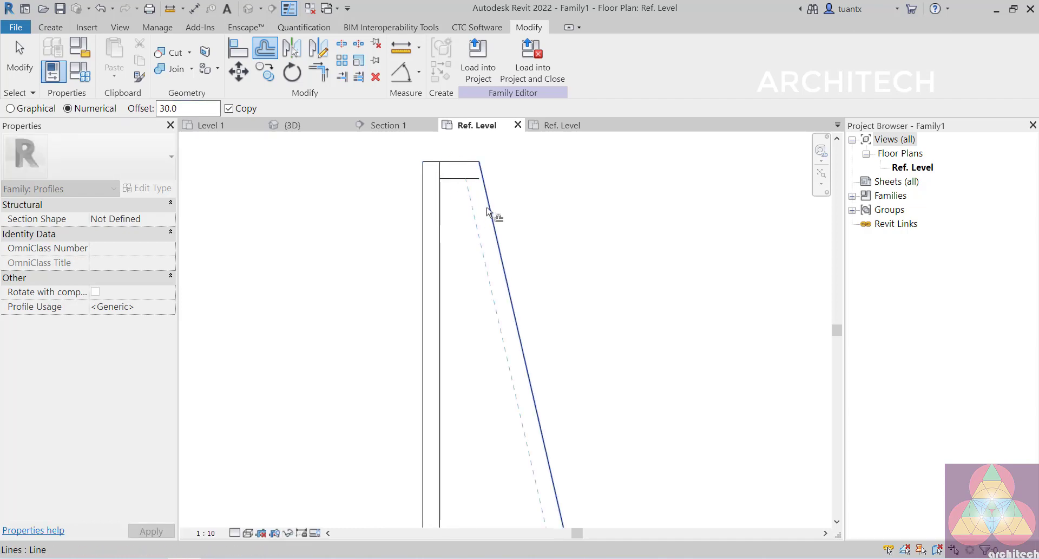
# Offset the profile's two sloping edges and its bottom edge 30 mm inward.
pyautogui.click(489, 209)
pyautogui.scroll(-4, 494, 262)
pyautogui.moveTo(511, 424); pyautogui.dragTo(496, 227, button='middle')
pyautogui.scroll(1, 511, 377)
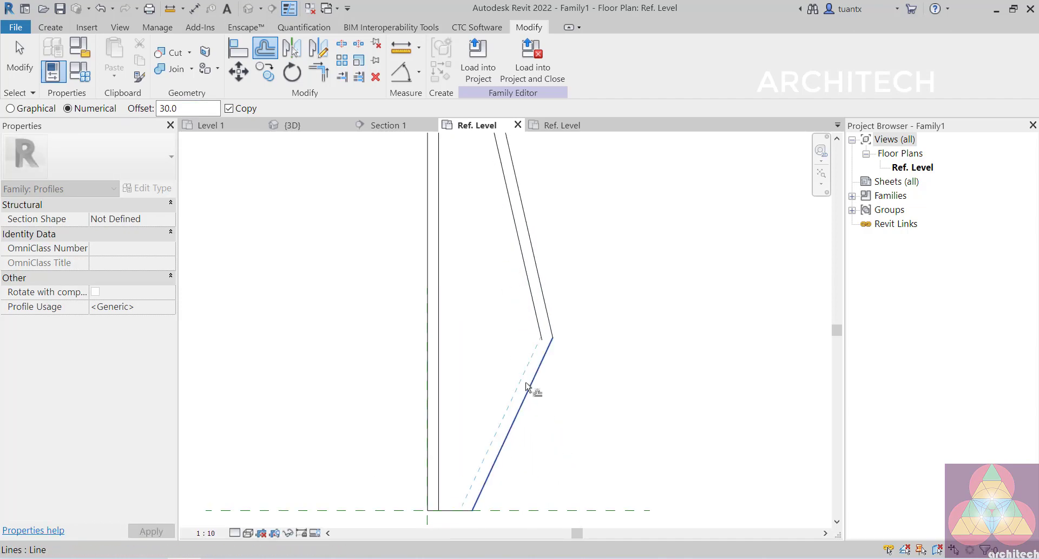
pyautogui.click(525, 384)
pyautogui.scroll(1, 515, 403)
pyautogui.moveTo(498, 476); pyautogui.dragTo(515, 382, button='middle')
pyautogui.scroll(5, 466, 439)
pyautogui.click(460, 424)
pyautogui.scroll(-5, 447, 343)
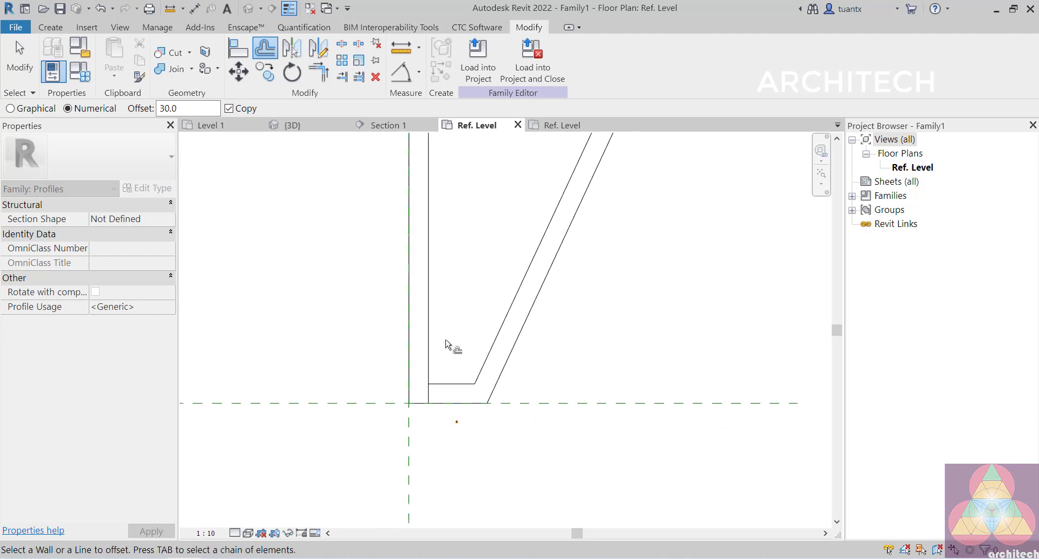
pyautogui.moveTo(469, 255); pyautogui.dragTo(460, 320, button='middle')
pyautogui.scroll(-1, 468, 329)
pyautogui.press('t')
pyautogui.press('r')
pyautogui.click(447, 421)
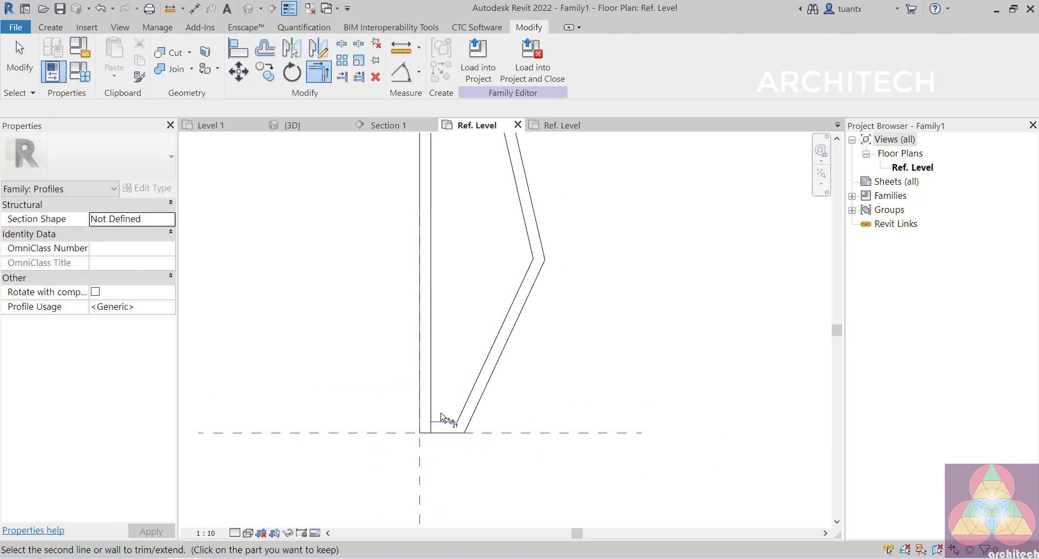
pyautogui.scroll(2, 442, 418)
pyautogui.press('Escape')
pyautogui.press('Escape')
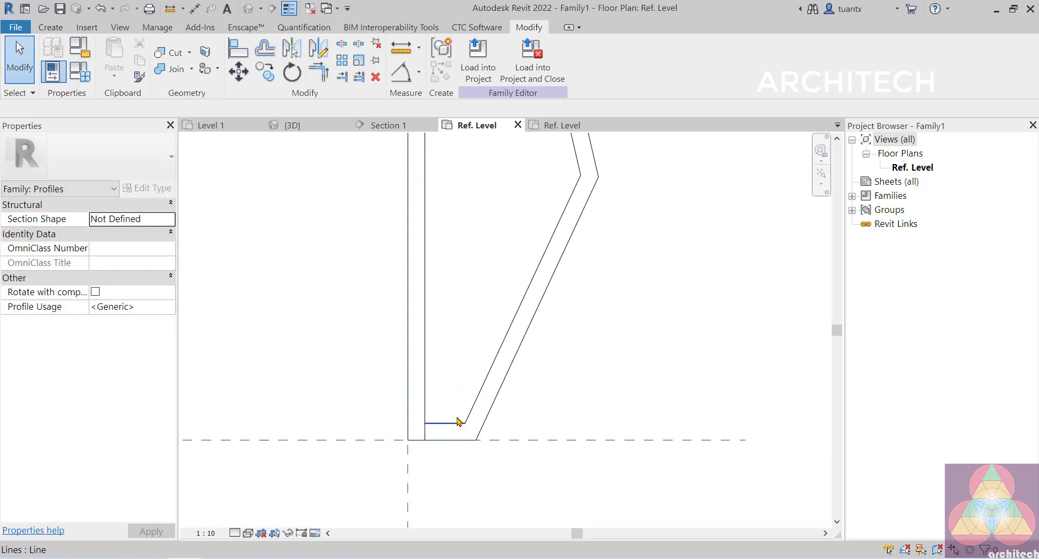
# Split the profile's outer bottom line where the inner vertical line meets it.
pyautogui.press('s')
pyautogui.press('l')
pyautogui.click(425, 440)
pyautogui.scroll(3, 485, 484)
# Offset a copy of the inner vertical line 2 mm towards the inside of the profile.
pyautogui.press('o')
pyautogui.press('f')
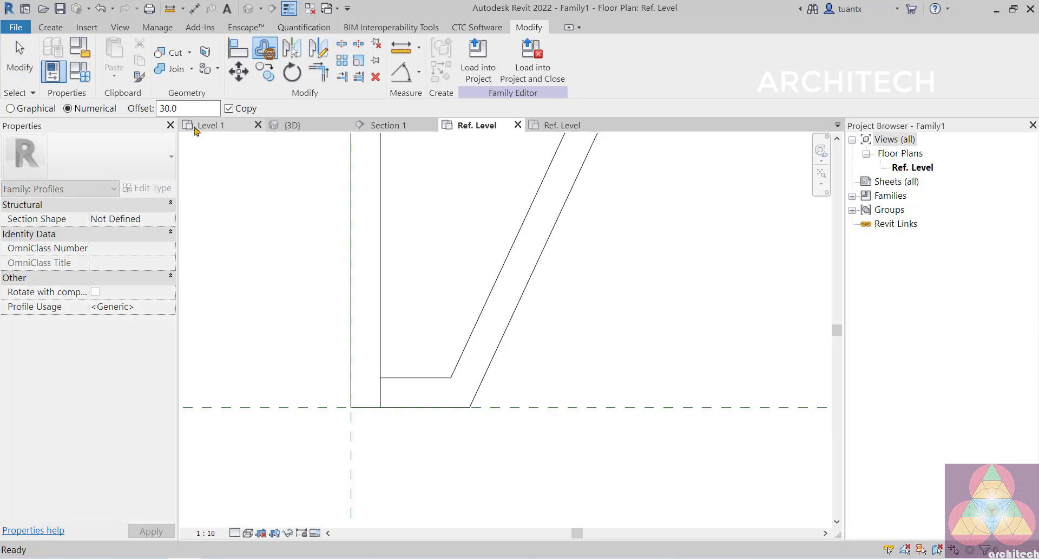
pyautogui.doubleClick(186, 109)
pyautogui.write('2.0')
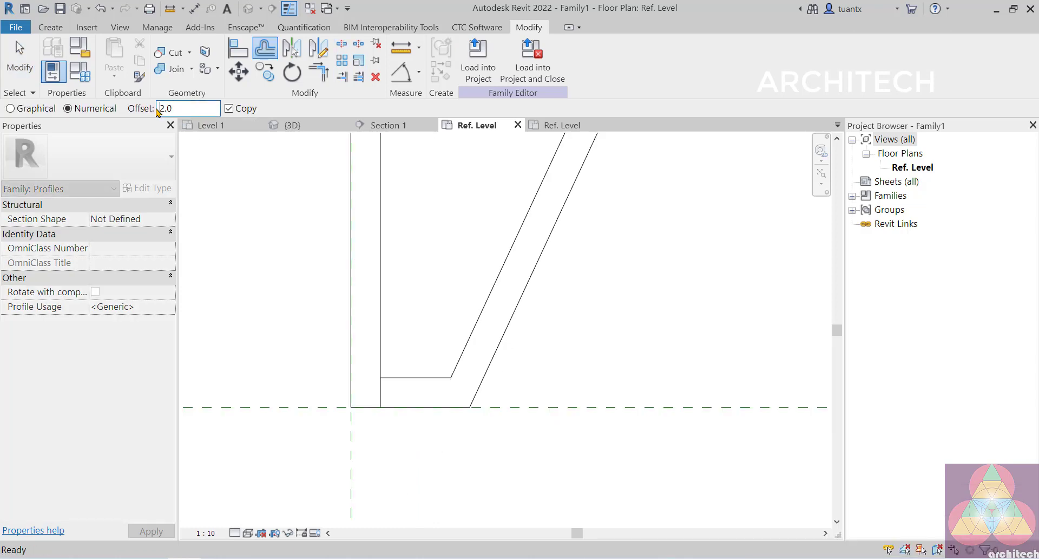
pyautogui.click(382, 340)
pyautogui.moveTo(408, 367); pyautogui.dragTo(398, 315, button='middle')
pyautogui.scroll(1, 398, 315)
# Trim the inner bottom line and the 2 mm offset line to a corner, keeping the short vertical piece below it.
pyautogui.press('t')
pyautogui.press('r')
pyautogui.scroll(3, 393, 338)
pyautogui.click(393, 324)
pyautogui.scroll(2, 360, 336)
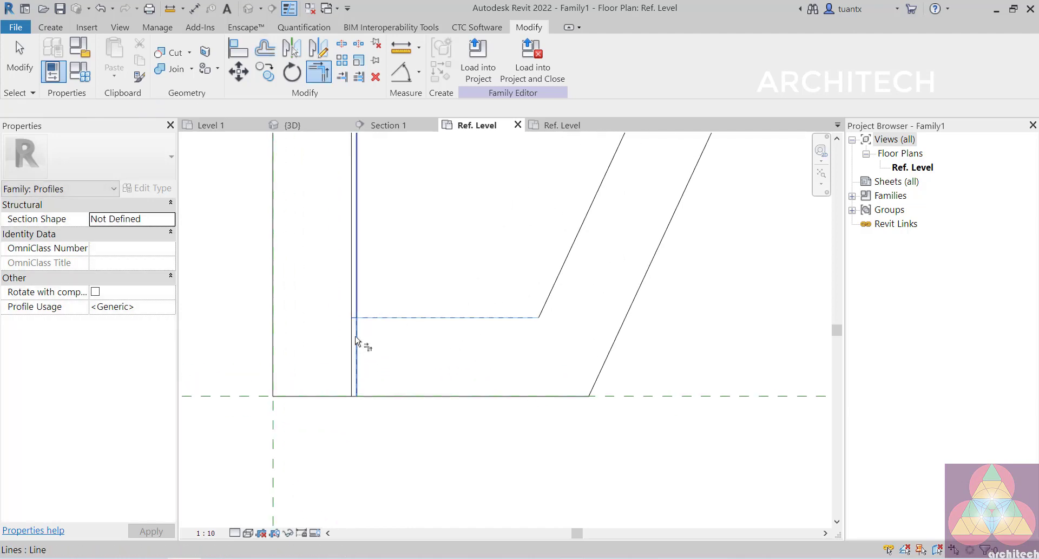
pyautogui.click(358, 351)
pyautogui.scroll(-3, 418, 382)
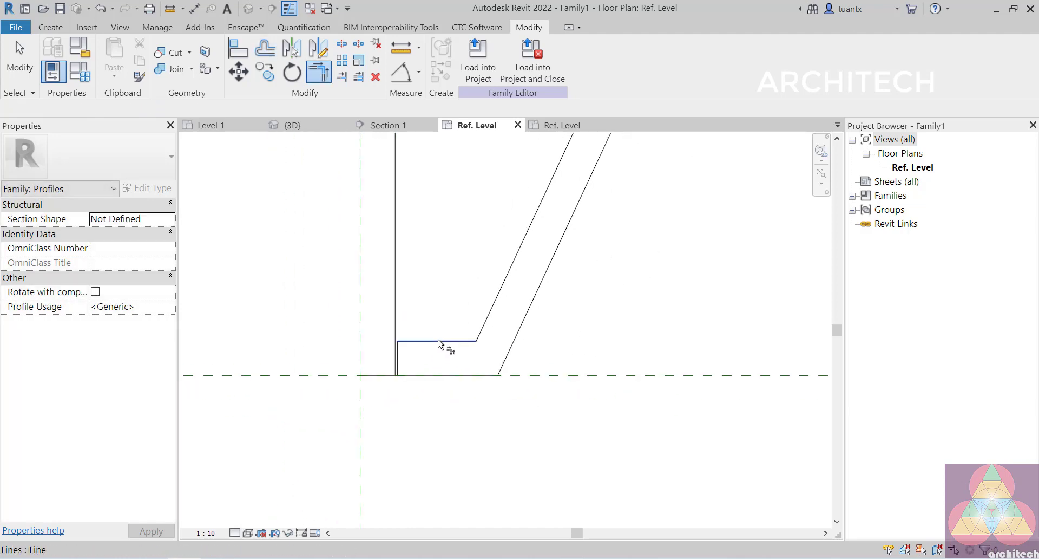
# Load the edited support profile into Temporary Project.rvt, overwriting the existing version.
pyautogui.moveTo(441, 355); pyautogui.dragTo(455, 409, button='middle')
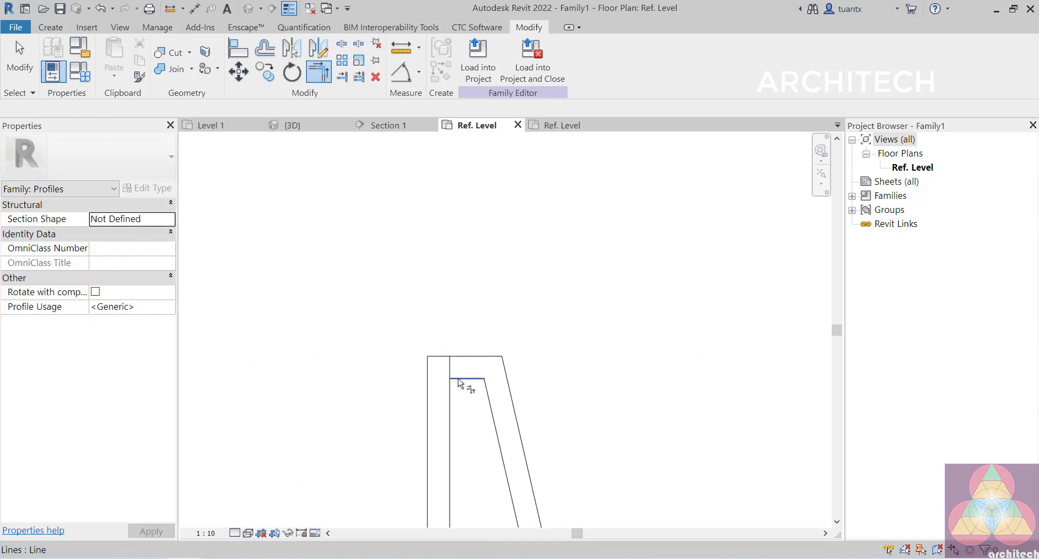
pyautogui.scroll(2, 479, 349)
pyautogui.click(479, 59)
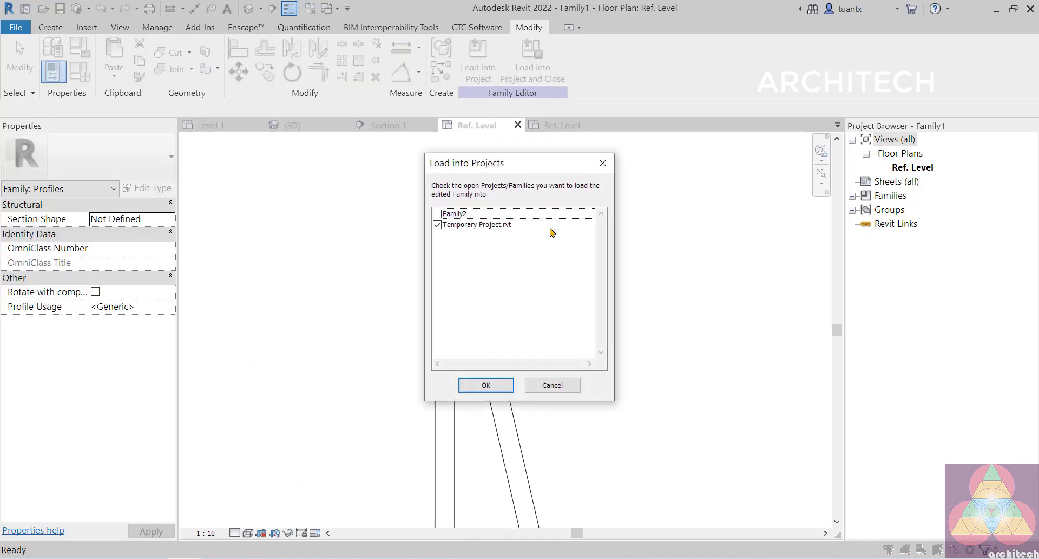
pyautogui.click(486, 384)
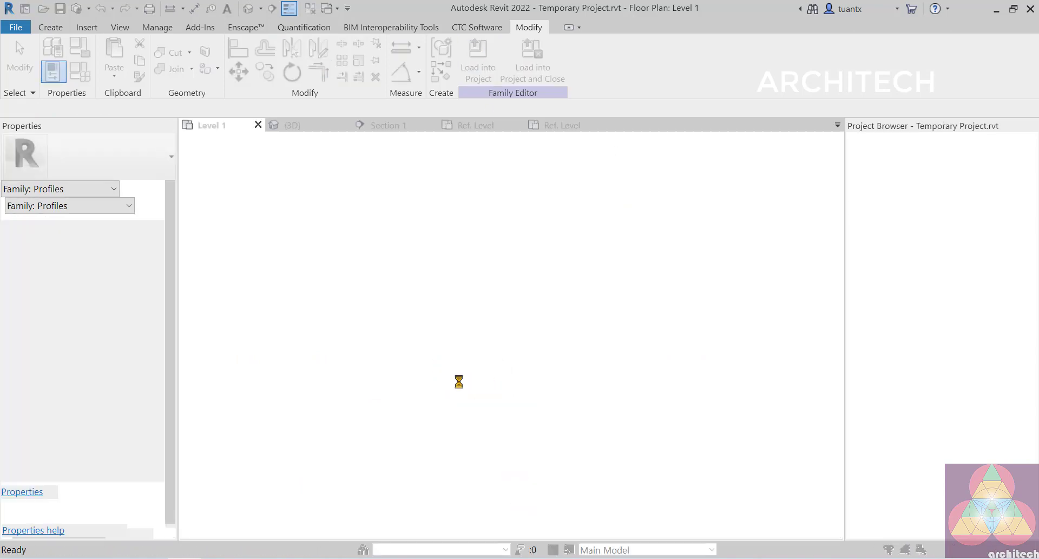
pyautogui.click(490, 253)
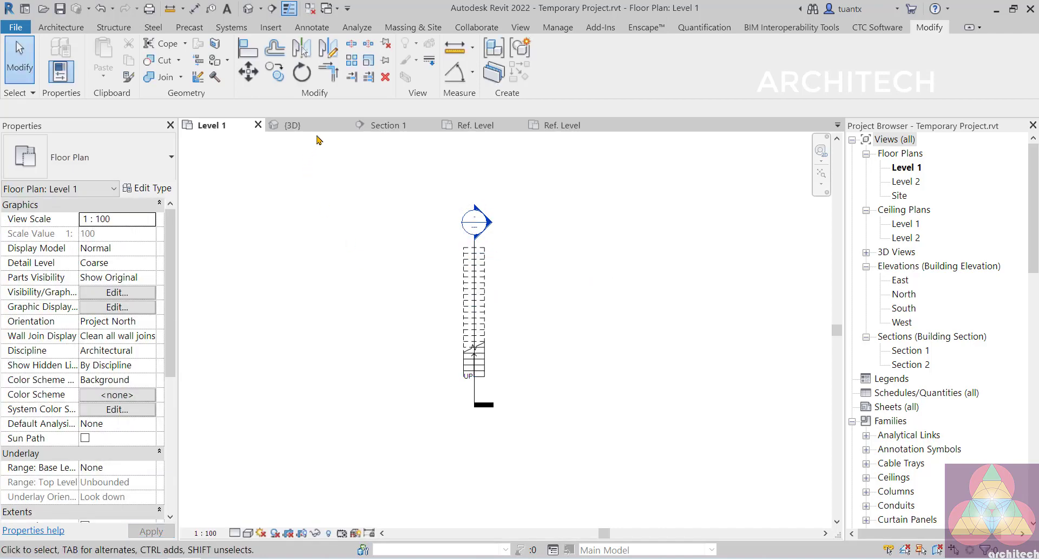
# Examine the side supports at the lower end of the curved stair in the 3D view.
pyautogui.click(295, 126)
pyautogui.keyDown('shift'); pyautogui.moveTo(474, 434); pyautogui.dragTo(550, 378, button='middle'); pyautogui.keyUp('shift')
pyautogui.keyDown('shift'); pyautogui.moveTo(486, 410); pyautogui.dragTo(633, 363, button='middle'); pyautogui.keyUp('shift')
pyautogui.scroll(6, 633, 362)
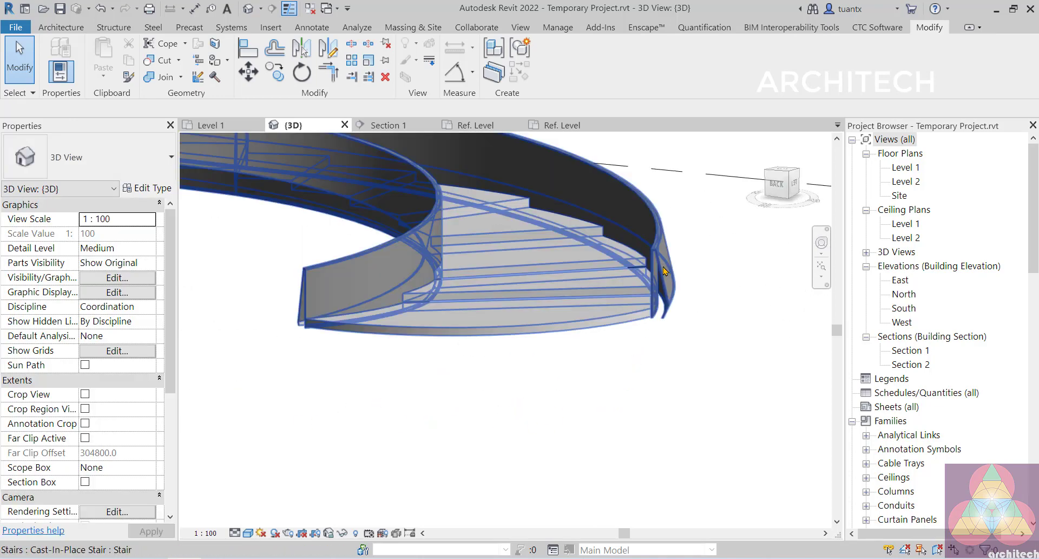
pyautogui.scroll(-8, 630, 264)
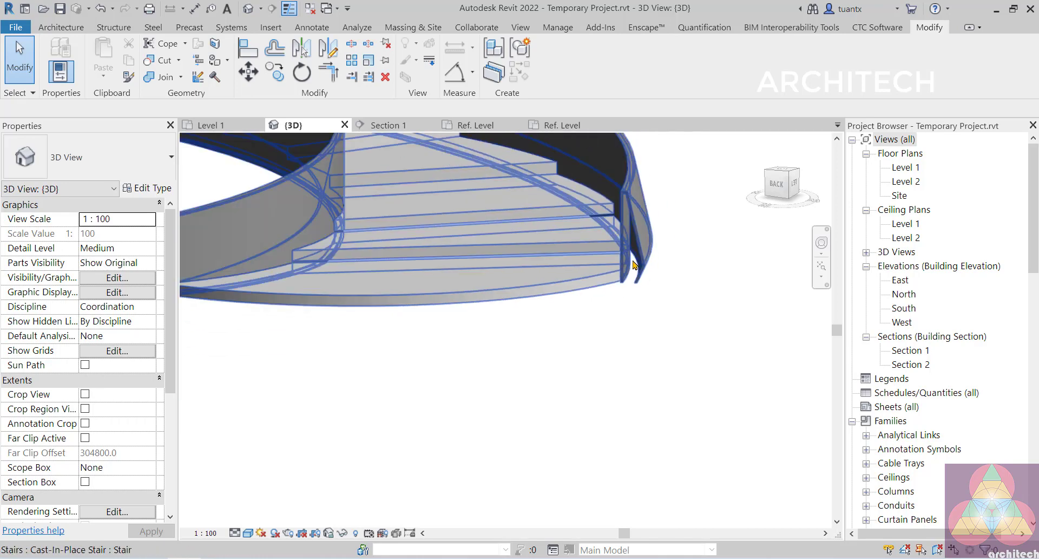
pyautogui.moveTo(513, 262); pyautogui.dragTo(588, 366, button='middle')
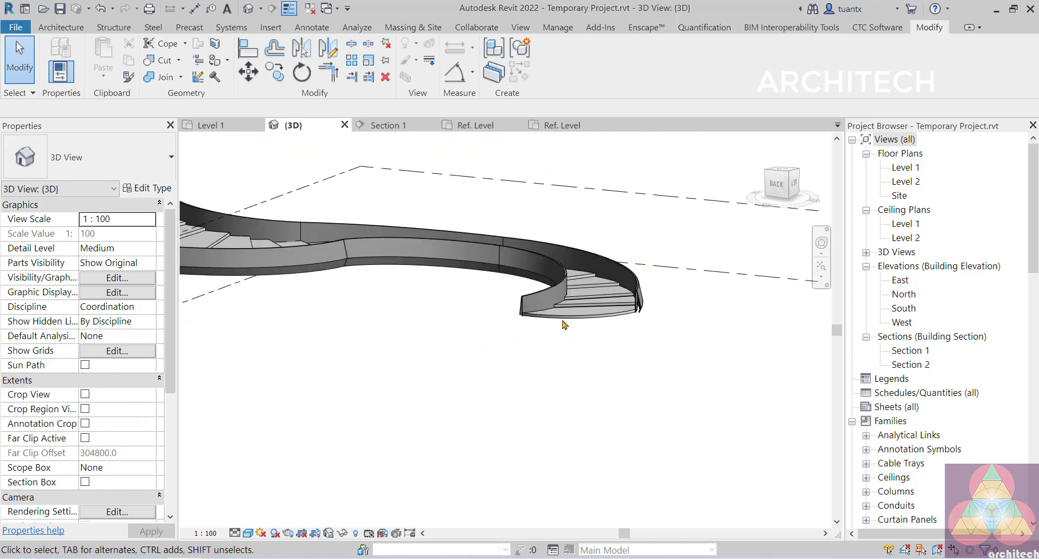
pyautogui.scroll(5, 564, 324)
pyautogui.moveTo(583, 327); pyautogui.dragTo(442, 294, button='middle')
pyautogui.scroll(-2, 616, 287)
# Orbit around the curved stair and examine the end face of the side support at its upper end.
pyautogui.keyDown('shift'); pyautogui.moveTo(553, 327); pyautogui.dragTo(759, 301, button='middle'); pyautogui.keyUp('shift')
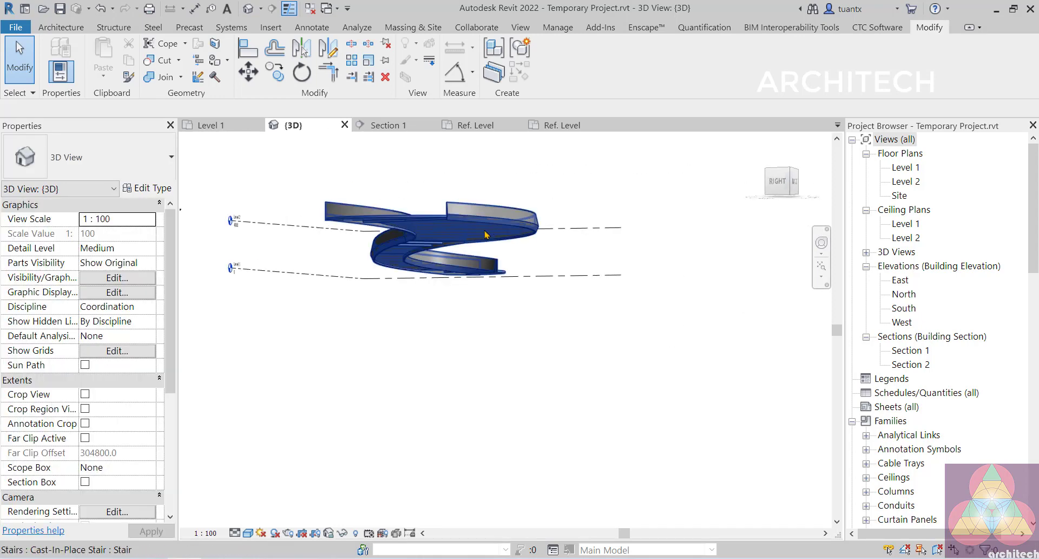
pyautogui.scroll(3, 485, 233)
pyautogui.keyDown('shift'); pyautogui.moveTo(487, 238); pyautogui.dragTo(603, 264, button='middle'); pyautogui.keyUp('shift')
pyautogui.moveTo(471, 282); pyautogui.dragTo(807, 349, button='middle')
pyautogui.scroll(2, 505, 263)
pyautogui.scroll(4, 424, 276)
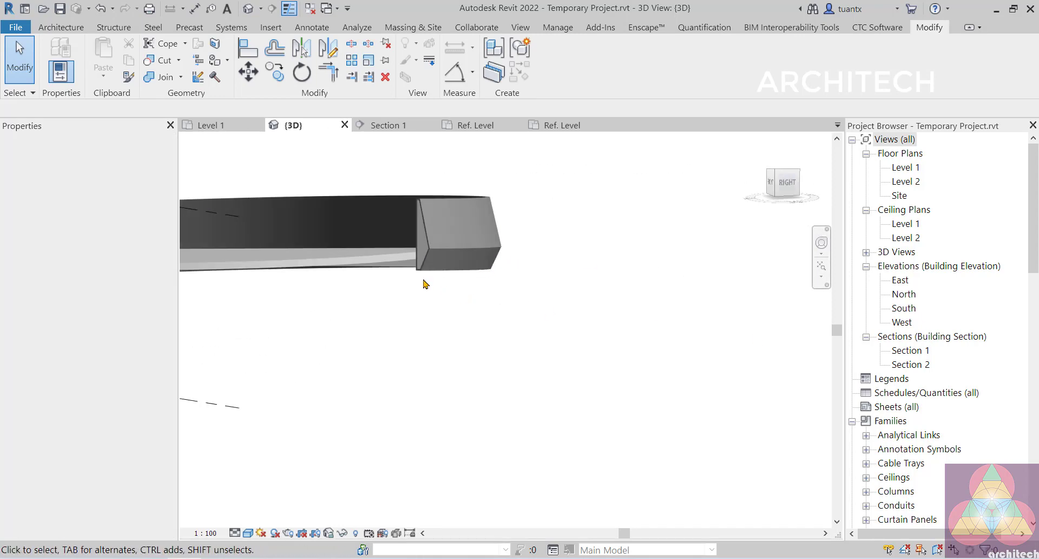
pyautogui.scroll(-1, 464, 309)
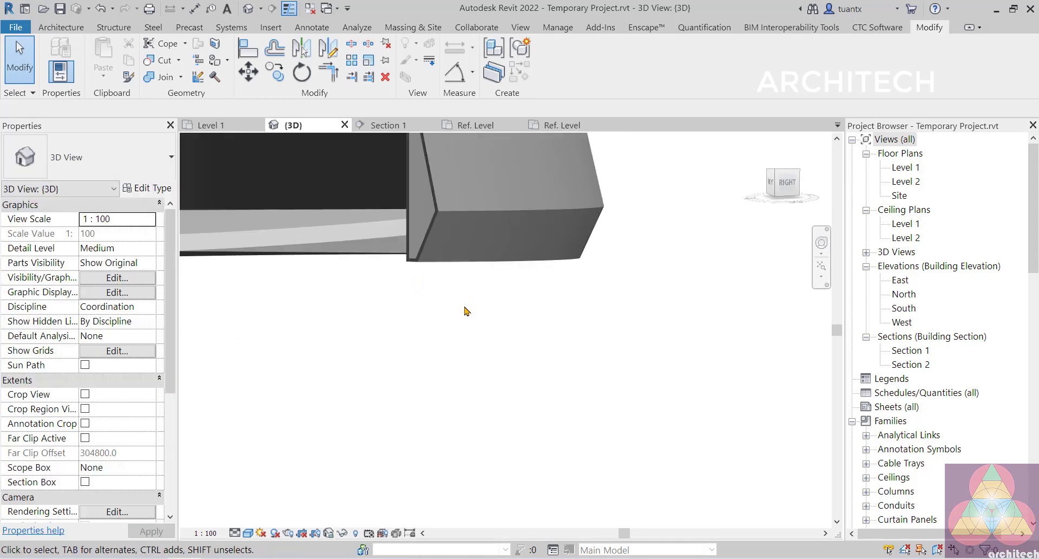
pyautogui.moveTo(464, 309); pyautogui.dragTo(535, 334, button='middle')
pyautogui.scroll(5, 507, 283)
pyautogui.scroll(-2, 474, 281)
pyautogui.scroll(-3, 475, 284)
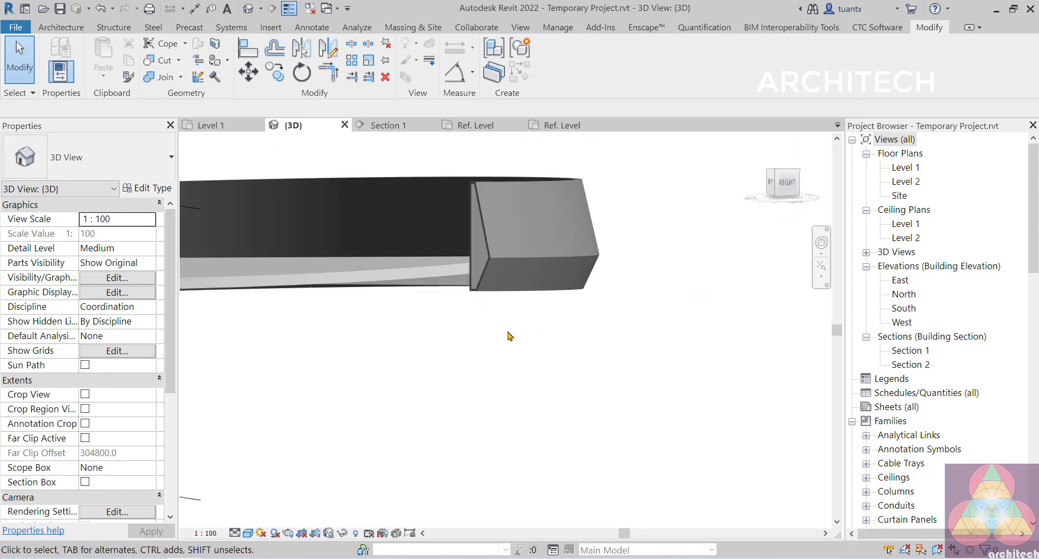
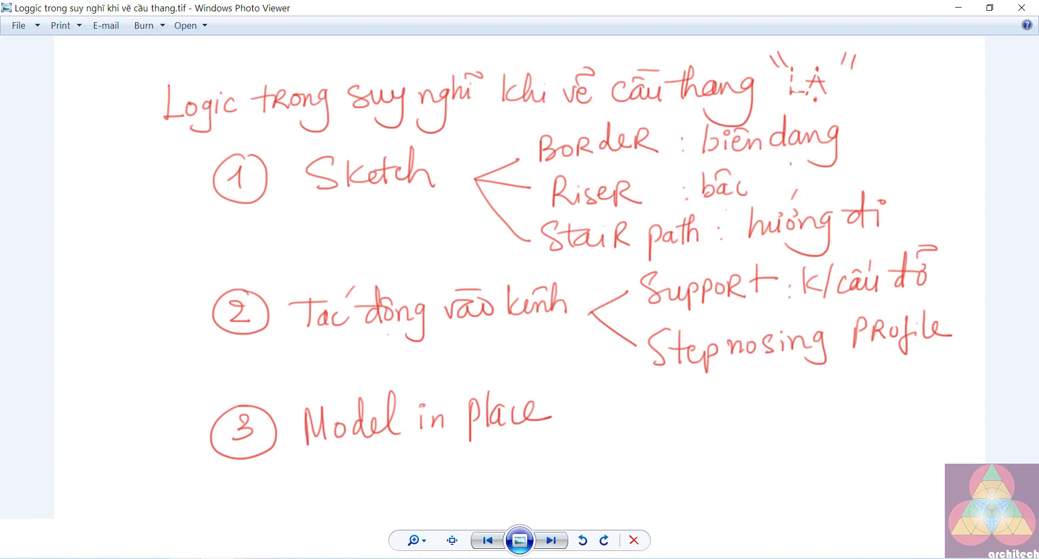
# Switch to the web browser and look through the Pinterest search results for modern staircase design references.
pyautogui.click(152, 558)
pyautogui.scroll(-3, 106, 222)
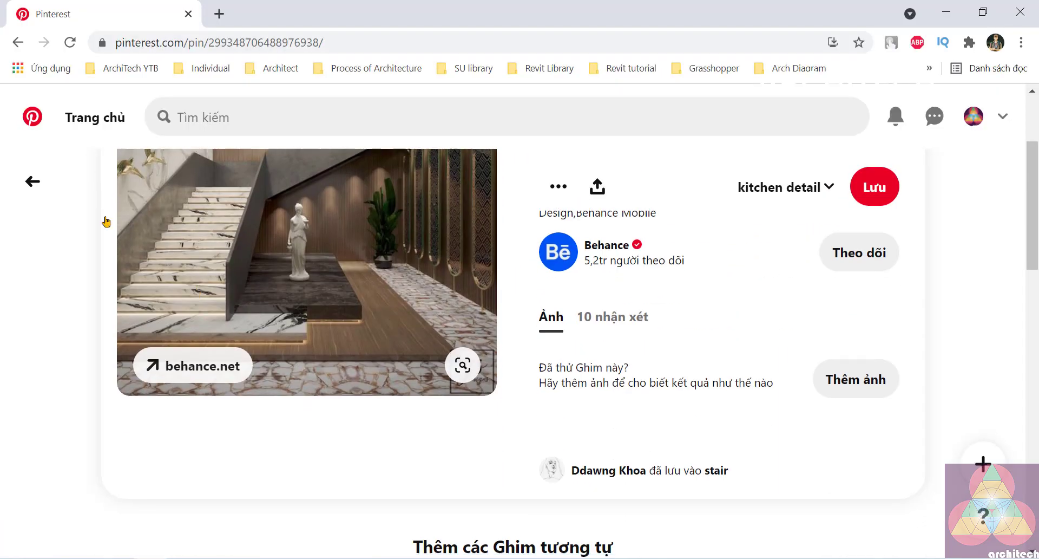
pyautogui.click(32, 182)
pyautogui.scroll(-5, 278, 296)
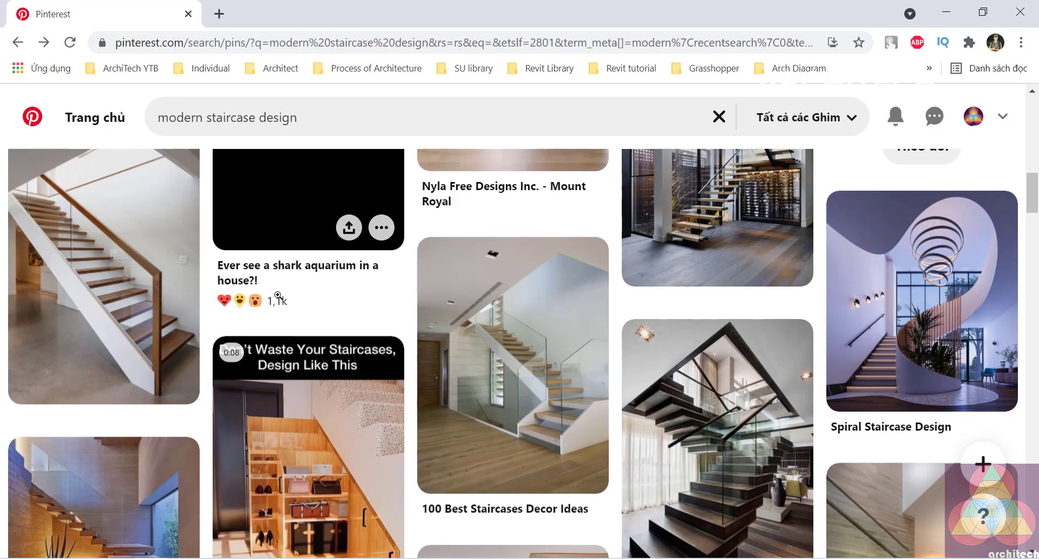
pyautogui.scroll(-15, 277, 296)
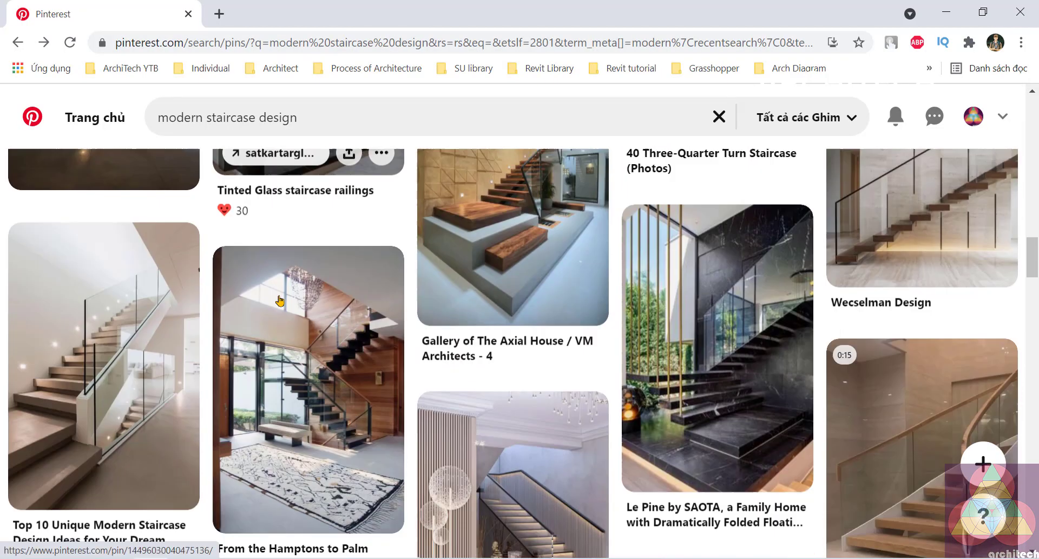
pyautogui.scroll(-10, 280, 300)
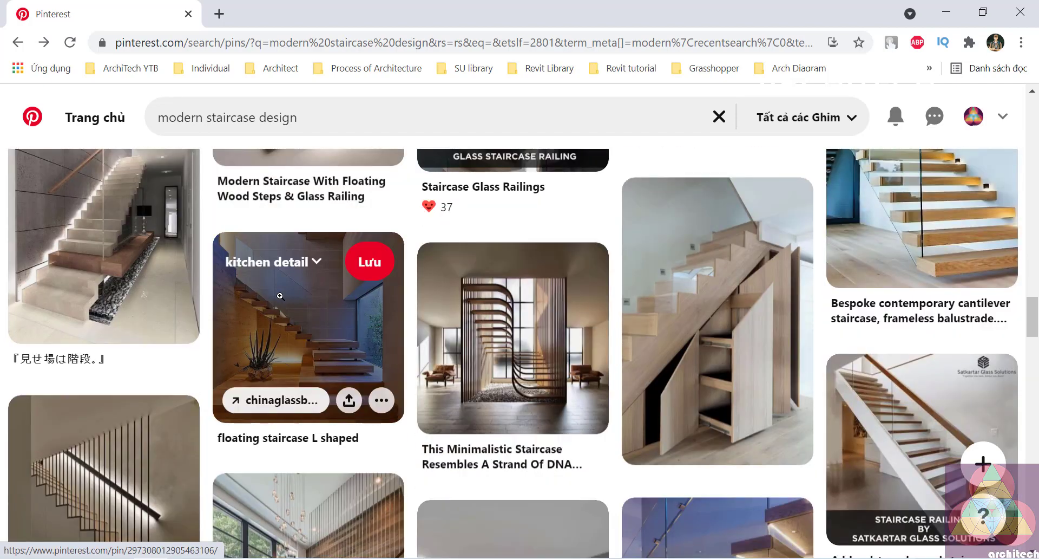
pyautogui.click(537, 347)
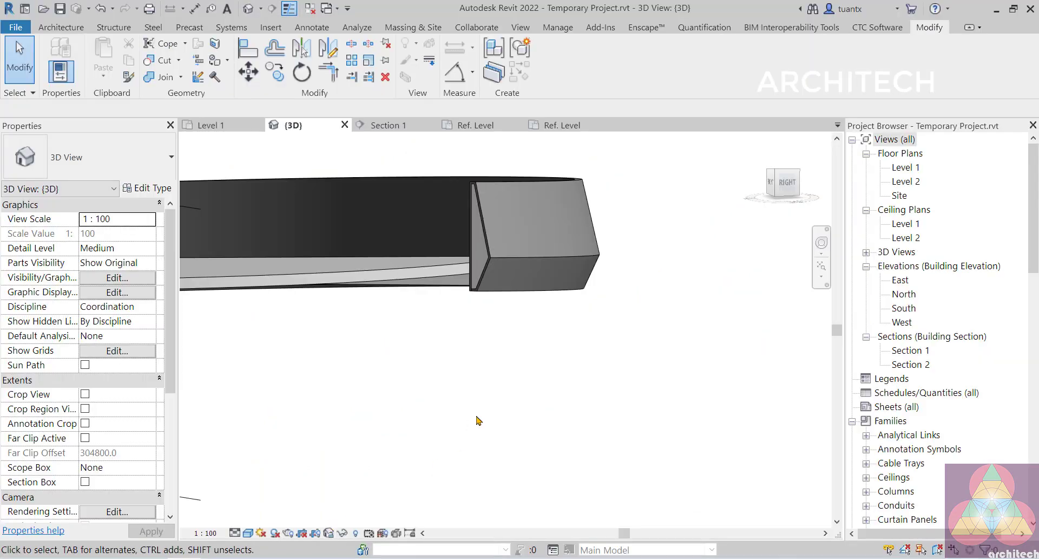
# Start a new stair in the Level 1 floor plan using the assembled stair type 190mm max riser 250mm going.
pyautogui.scroll(-6, 478, 420)
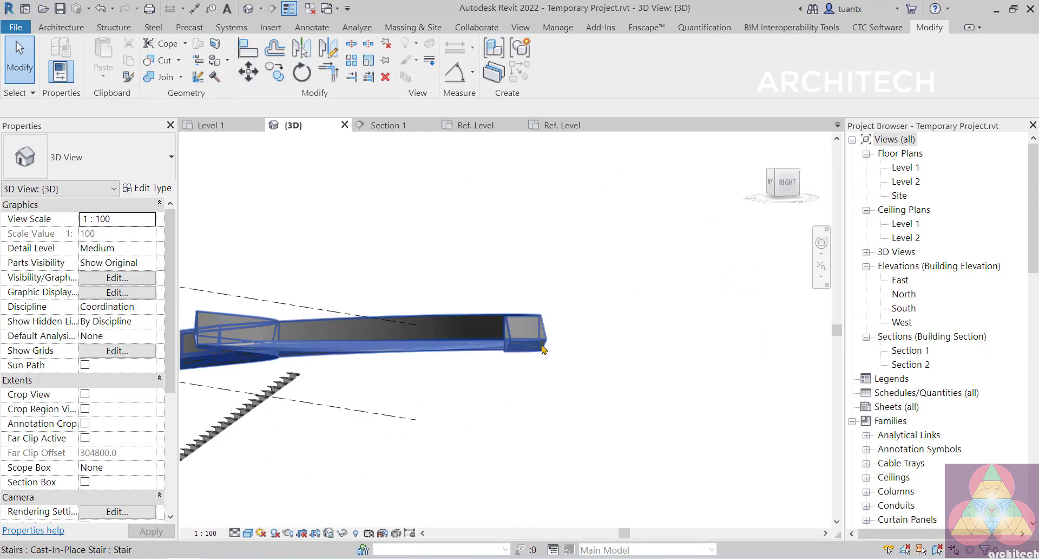
pyautogui.doubleClick(906, 167)
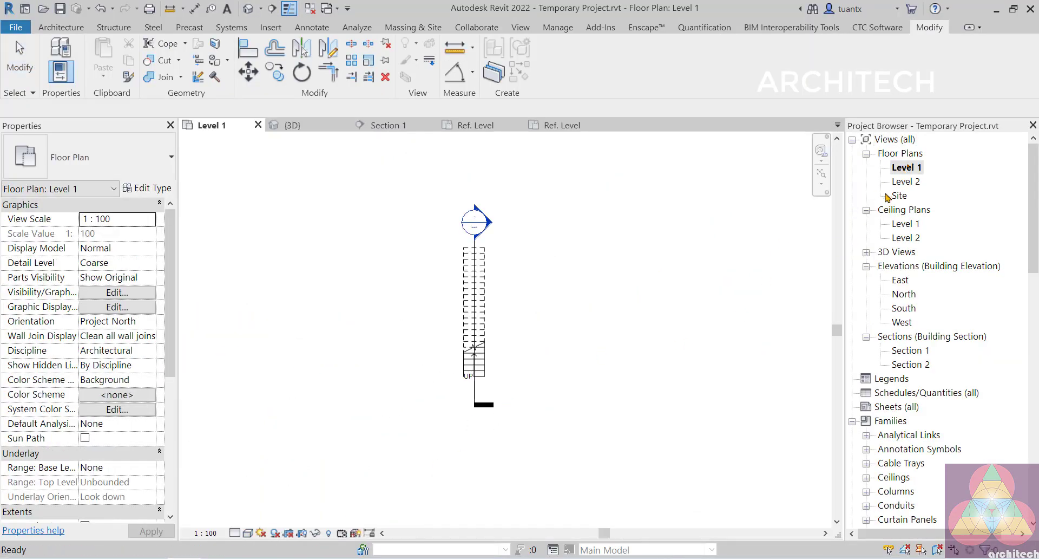
pyautogui.click(61, 27)
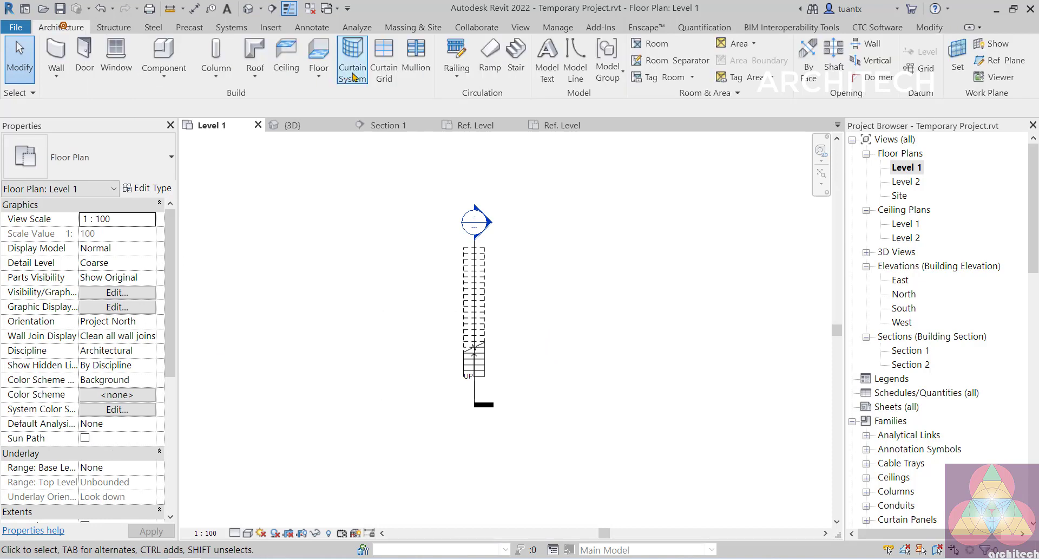
pyautogui.click(514, 59)
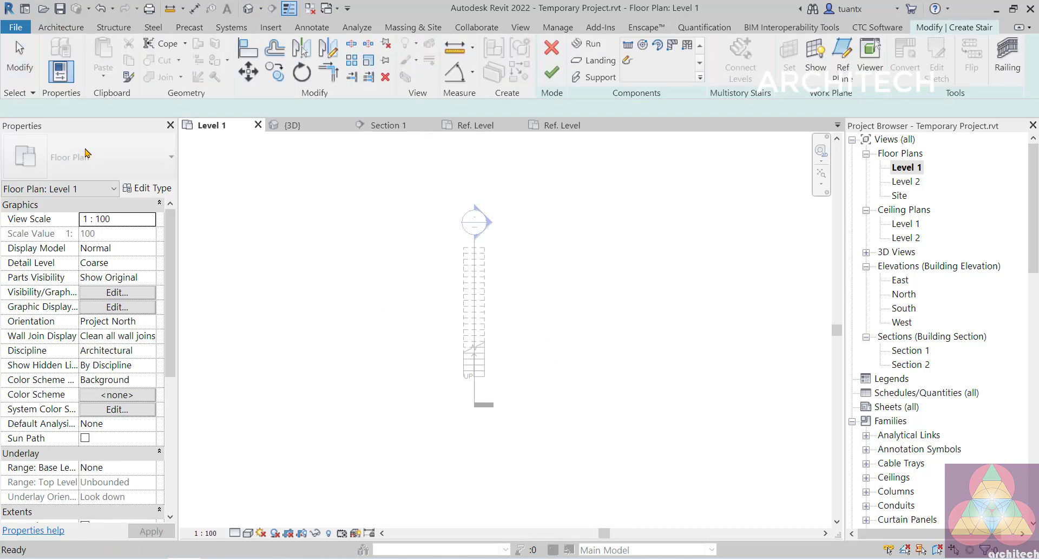
pyautogui.click(100, 164)
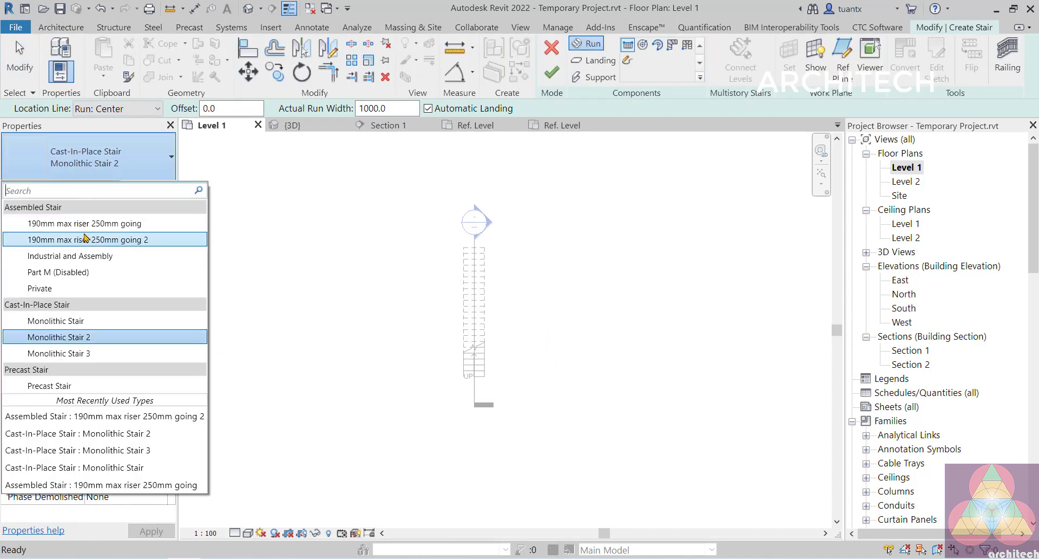
pyautogui.click(89, 228)
# Draw a U-shaped stair beside the existing straight one, with two parallel 1000 mm wide runs joined by an automatic landing.
pyautogui.moveTo(430, 333); pyautogui.dragTo(269, 304, button='middle')
pyautogui.scroll(2, 406, 314)
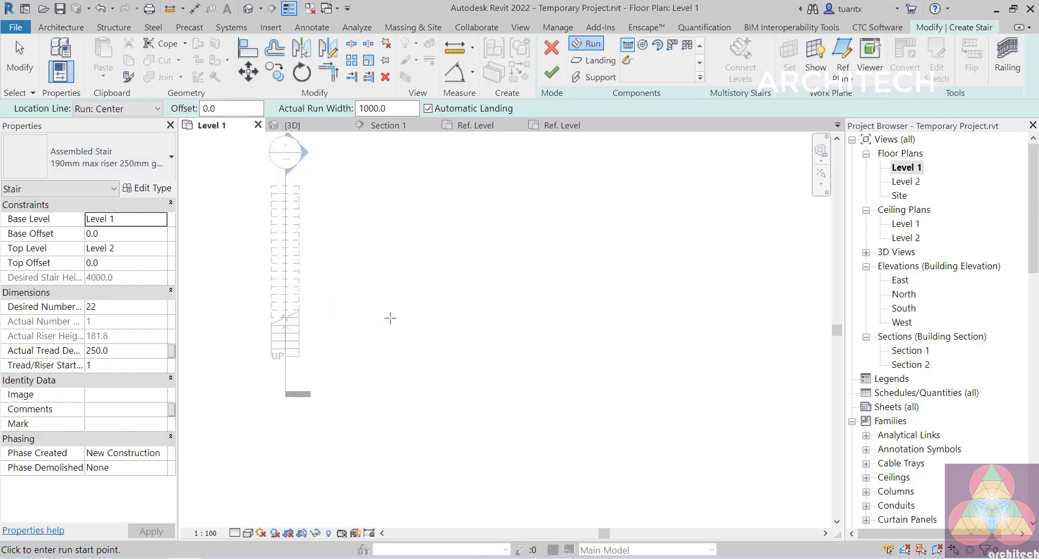
pyautogui.scroll(1, 462, 331)
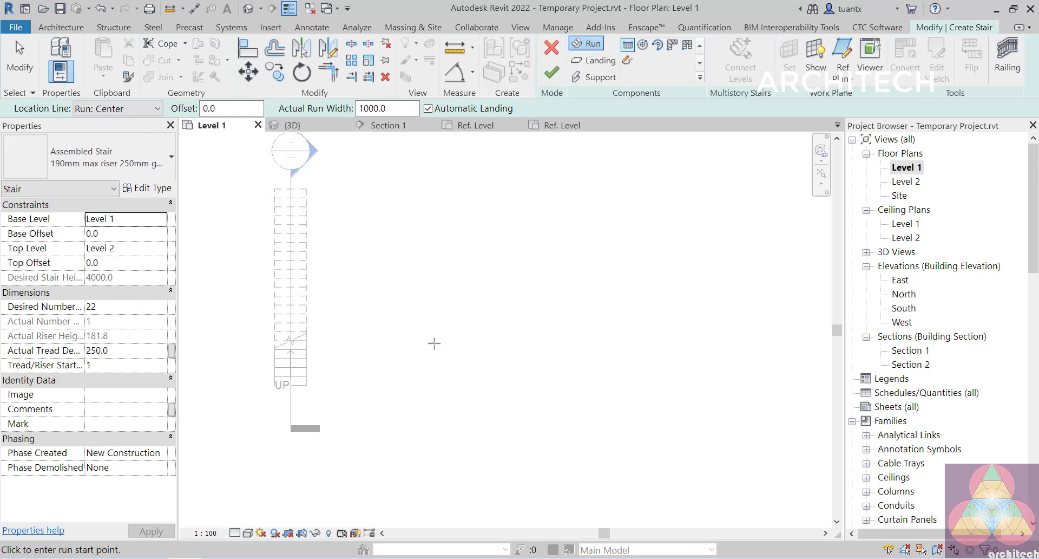
pyautogui.click(434, 343)
pyautogui.click(434, 255)
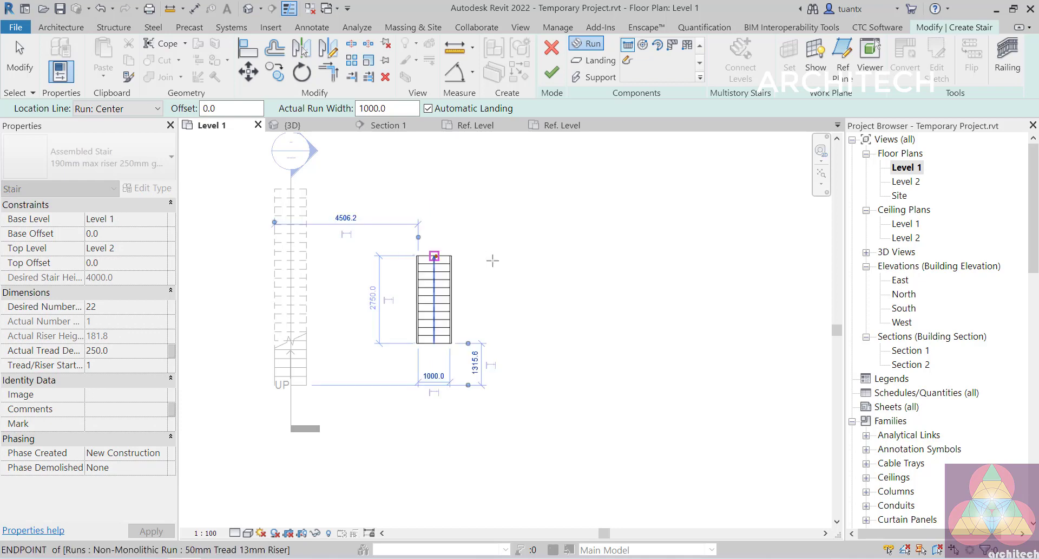
pyautogui.click(504, 255)
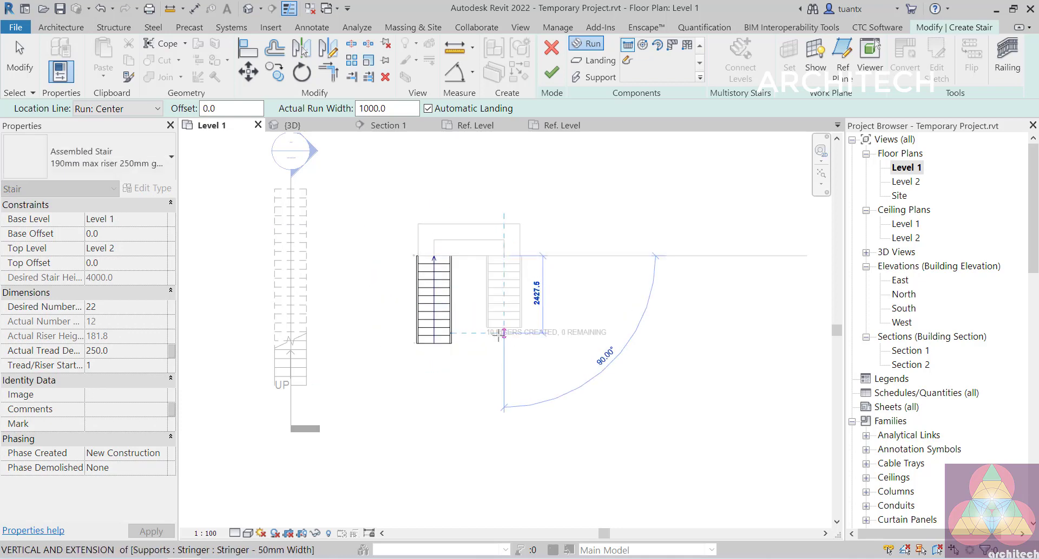
pyautogui.click(504, 332)
pyautogui.scroll(3, 538, 383)
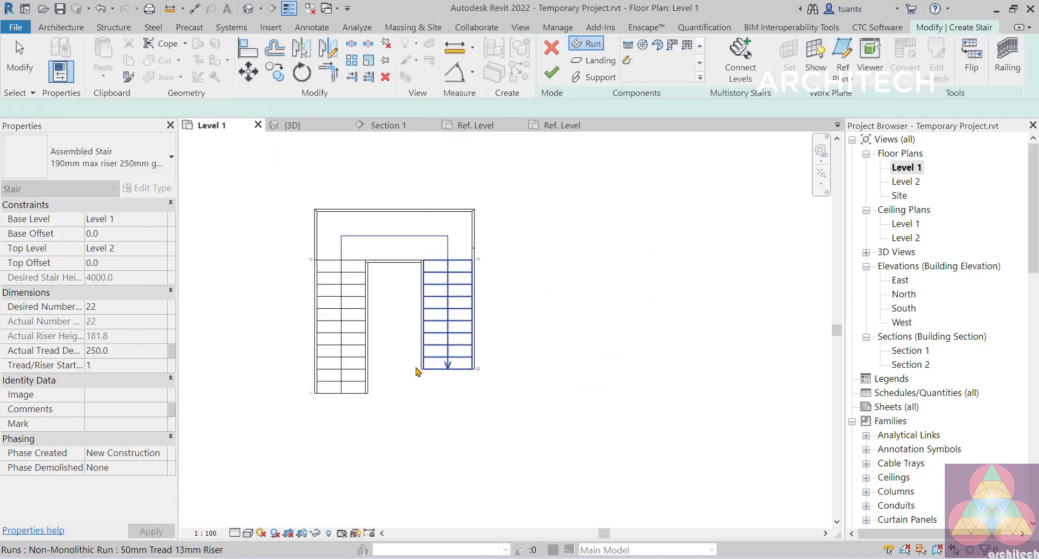
pyautogui.press('Escape')
# Try to extend the second run to 2750 mm so its end lines up with the first run's start, and undo it.
pyautogui.click(440, 366)
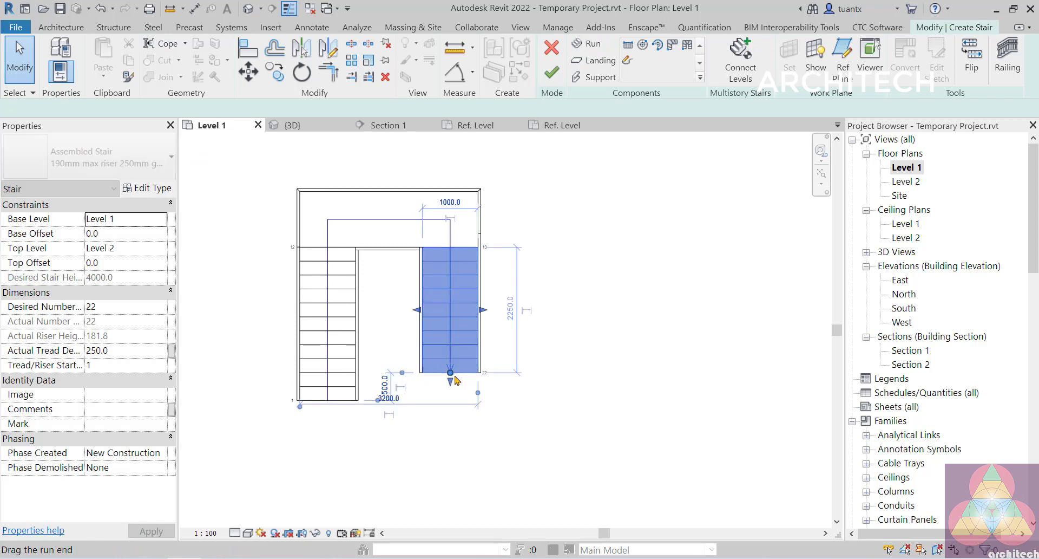
pyautogui.moveTo(454, 380); pyautogui.dragTo(447, 396)
pyautogui.click(570, 461)
pyautogui.scroll(3, 456, 406)
pyautogui.click(425, 378)
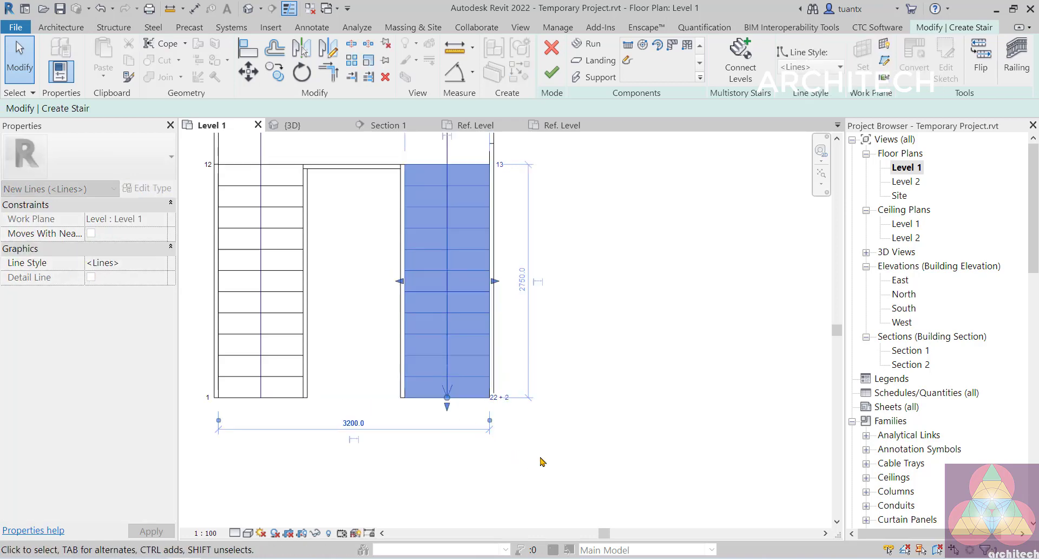
pyautogui.moveTo(496, 430); pyautogui.dragTo(509, 433, button='middle')
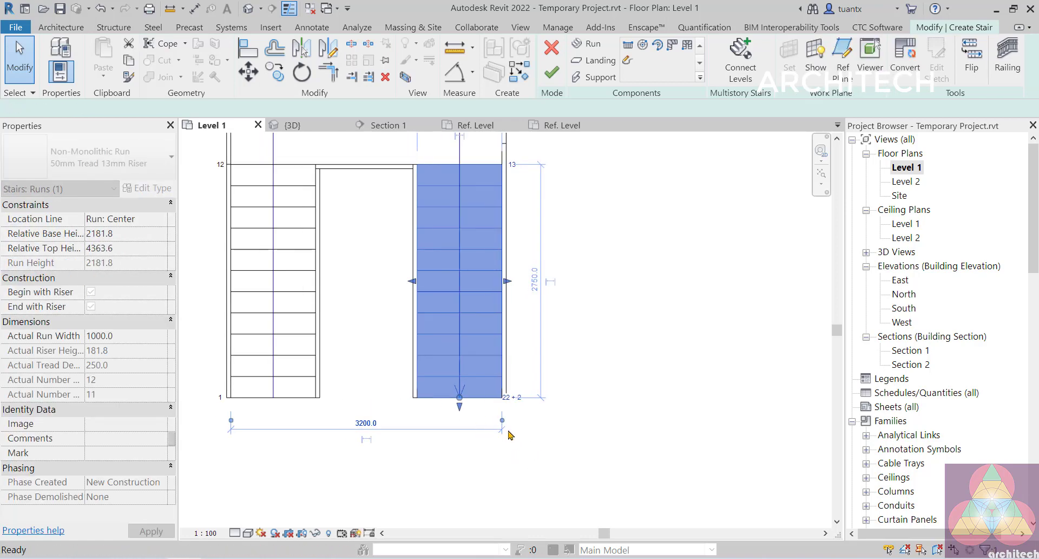
pyautogui.click(510, 426)
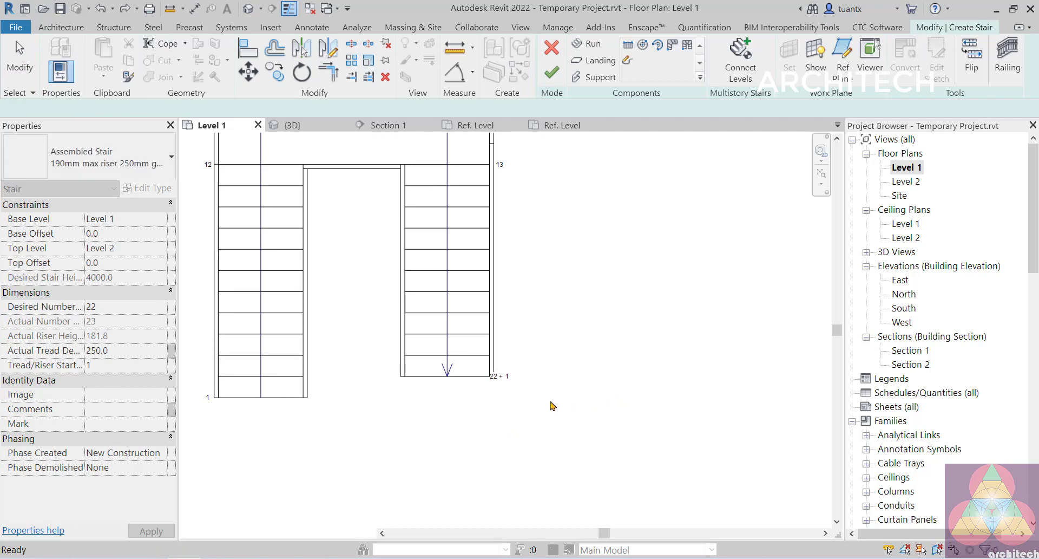
pyautogui.hotkey('ctrl', 'z')
# Stretch the end of the second run to give both runs 11 risers with aligned ends, and finish the stair.
pyautogui.click(476, 363)
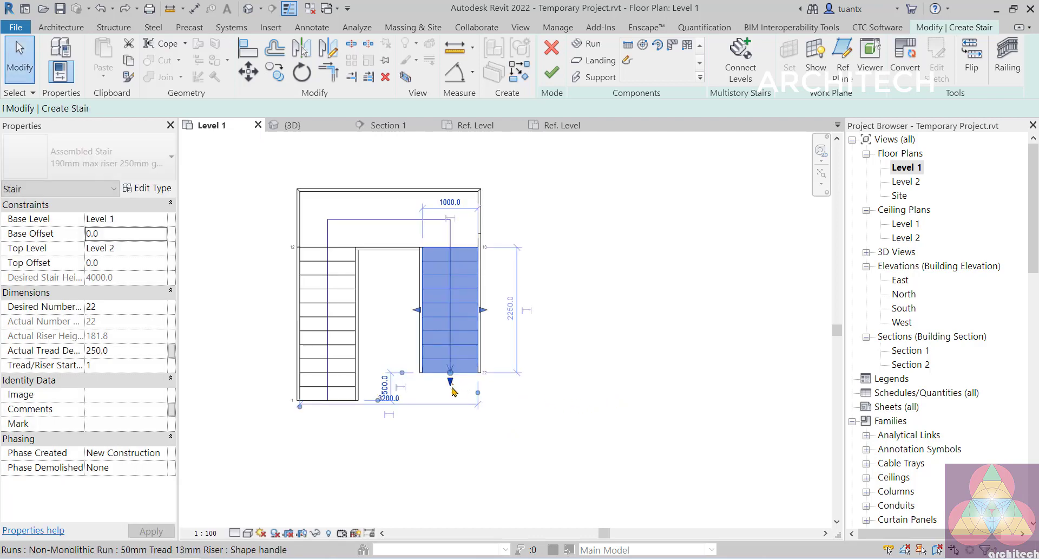
pyautogui.moveTo(454, 391); pyautogui.dragTo(451, 390)
pyautogui.click(557, 418)
pyautogui.moveTo(557, 418); pyautogui.dragTo(551, 430, button='middle')
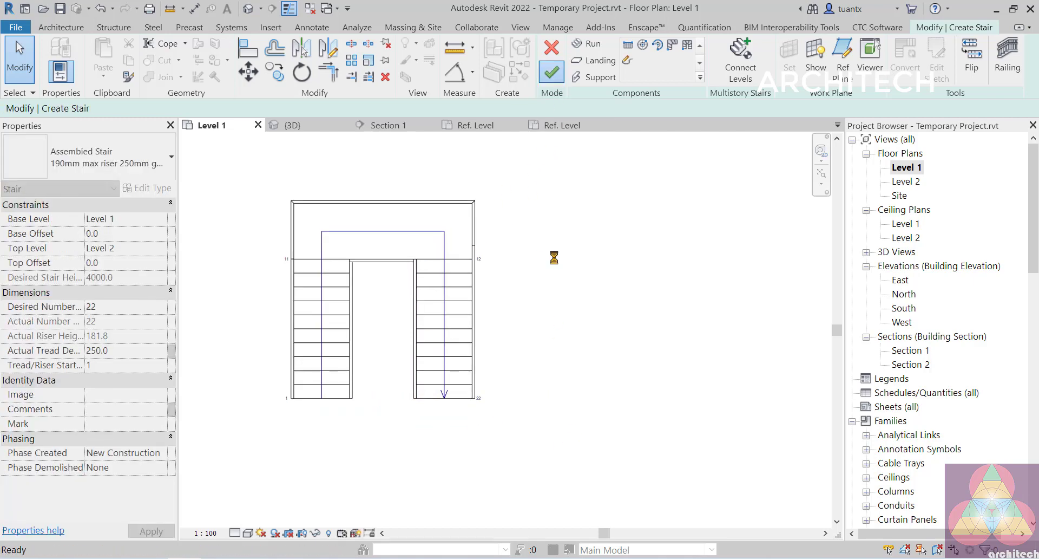
# Delete both railings of the new U-shaped stair in the 3D view.
pyautogui.click(247, 9)
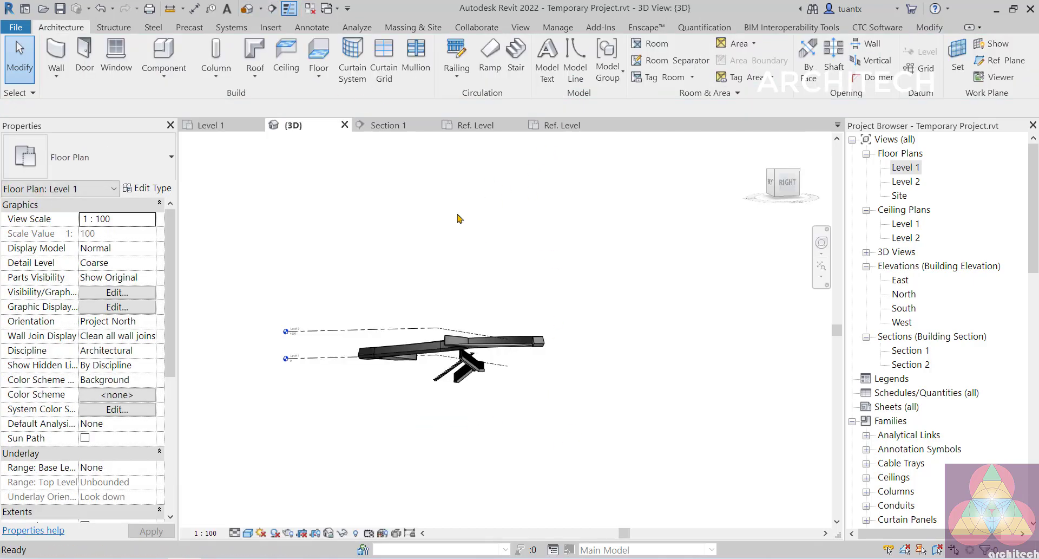
pyautogui.scroll(6, 490, 352)
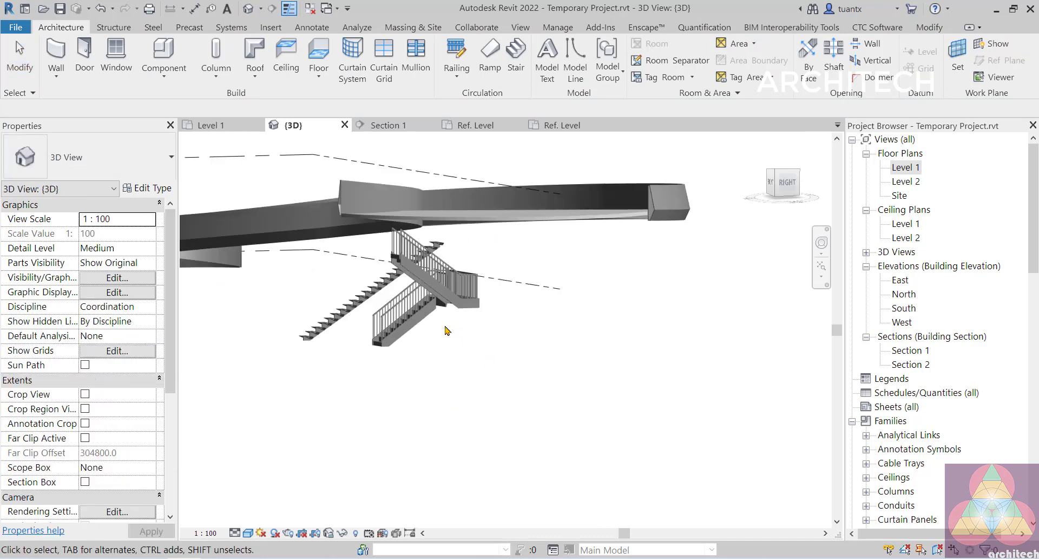
pyautogui.keyDown('shift'); pyautogui.moveTo(431, 290); pyautogui.dragTo(514, 344, button='middle'); pyautogui.keyUp('shift')
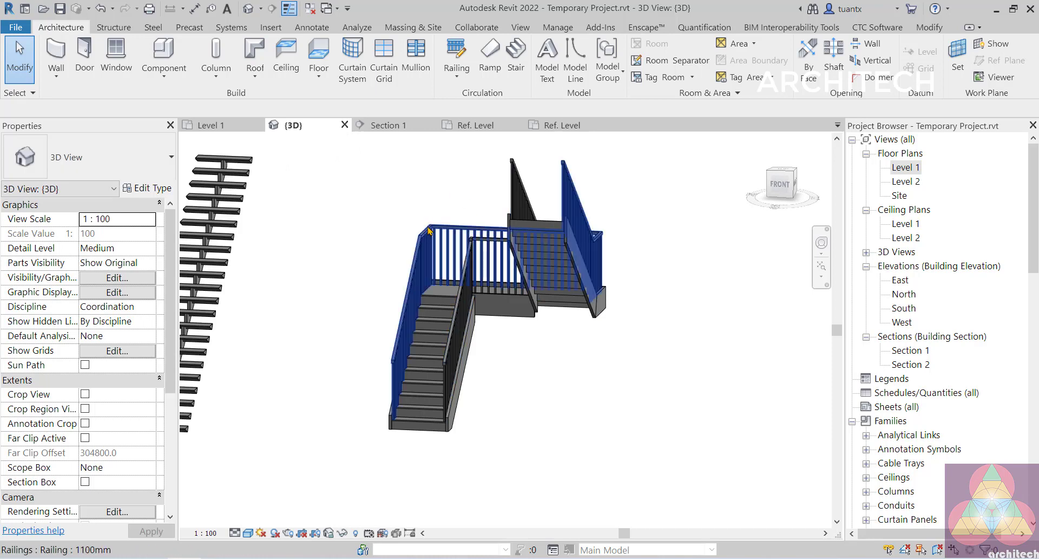
pyautogui.click(431, 231)
pyautogui.press('Delete')
pyautogui.click(466, 271)
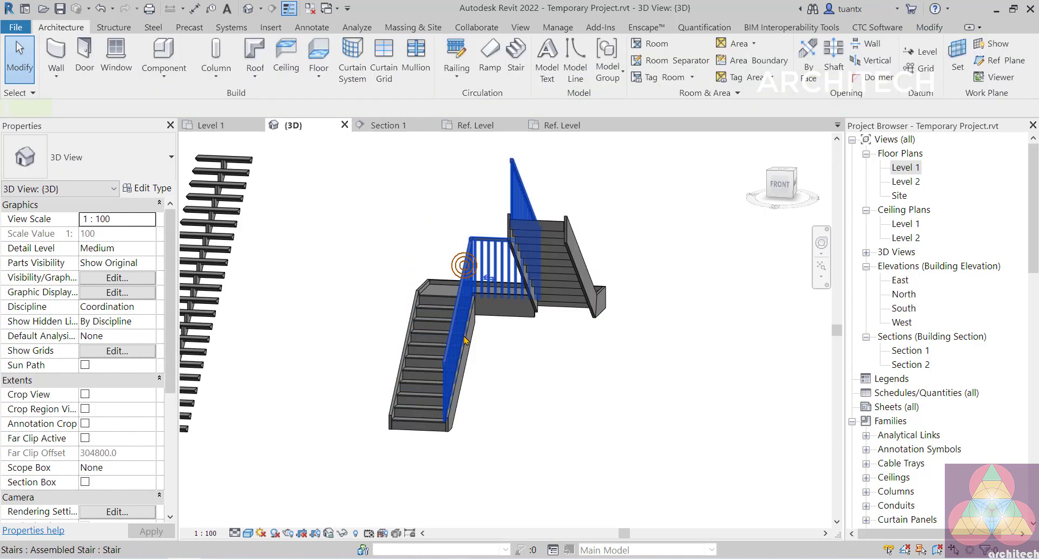
pyautogui.press('Delete')
# Duplicate the U-shaped stair's type as 190mm max riser 250mm going 3.
pyautogui.click(471, 360)
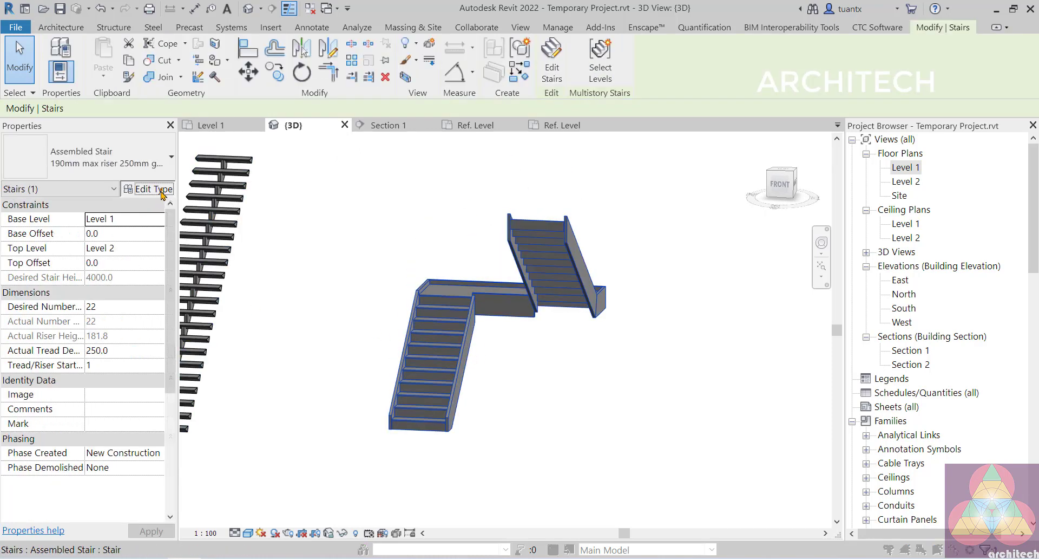
pyautogui.click(154, 188)
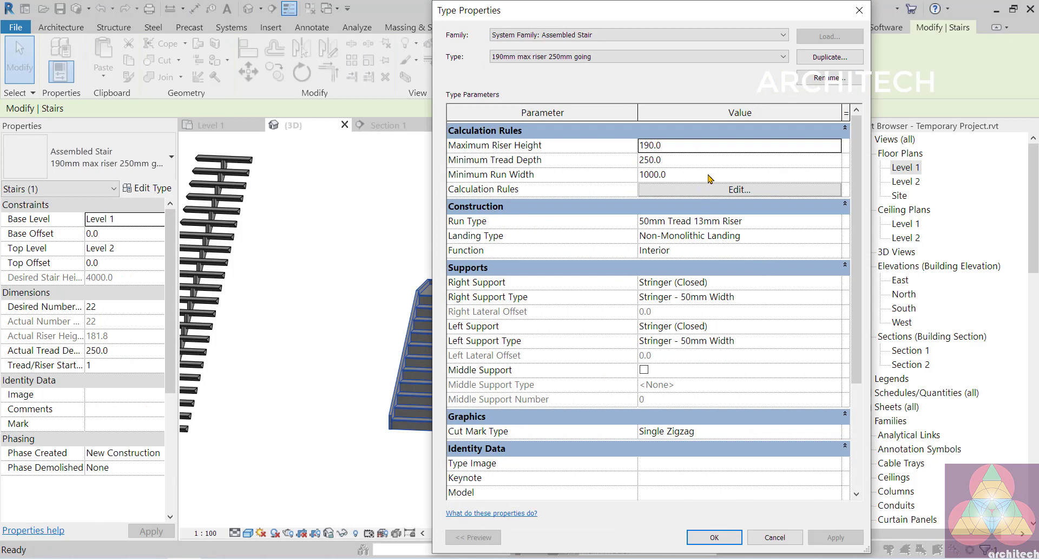
pyautogui.click(818, 58)
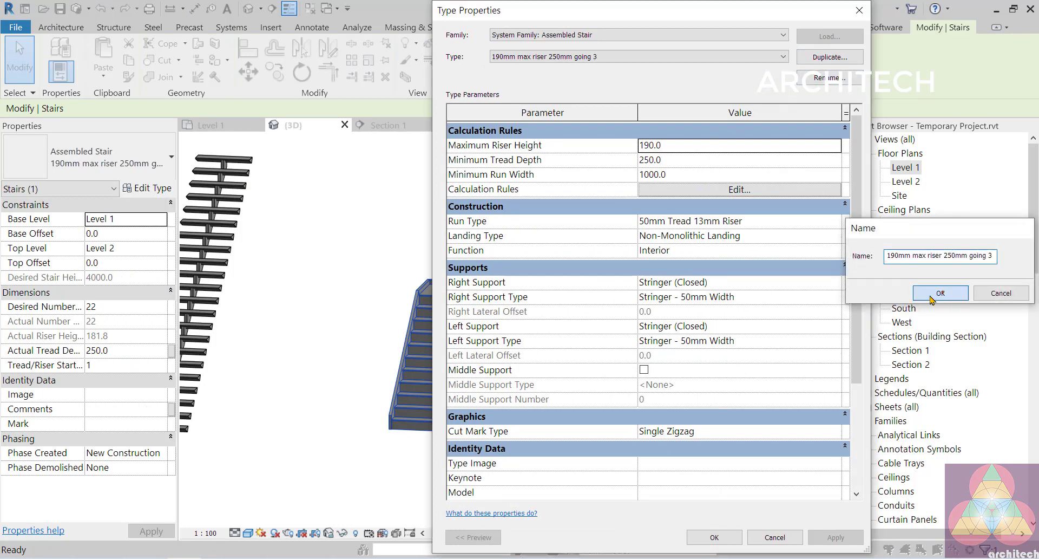
pyautogui.click(939, 292)
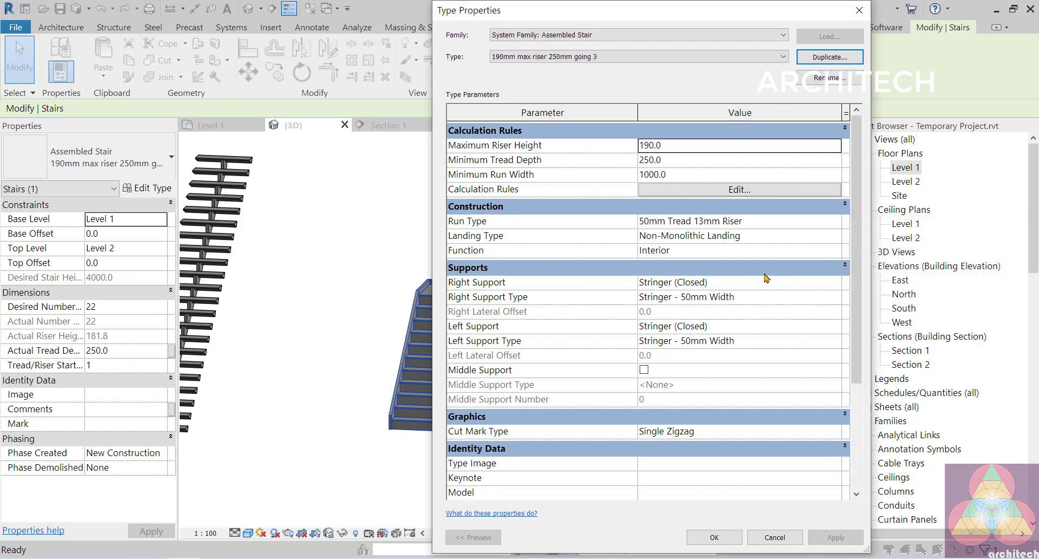
# Set both the right support and the left support of the duplicated stair type to None.
pyautogui.click(697, 287)
pyautogui.click(689, 286)
pyautogui.click(685, 287)
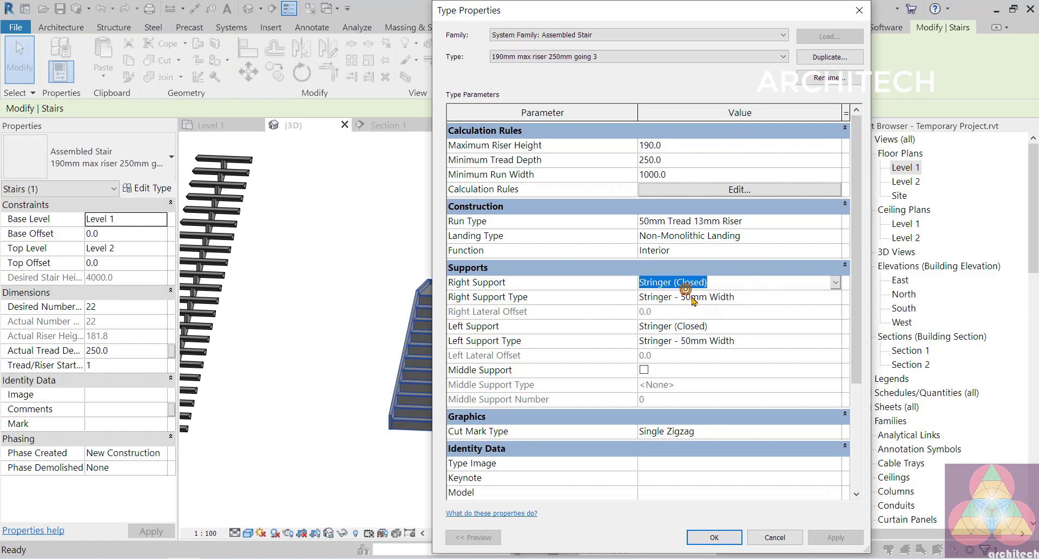
pyautogui.click(836, 283)
pyautogui.click(698, 296)
pyautogui.click(827, 325)
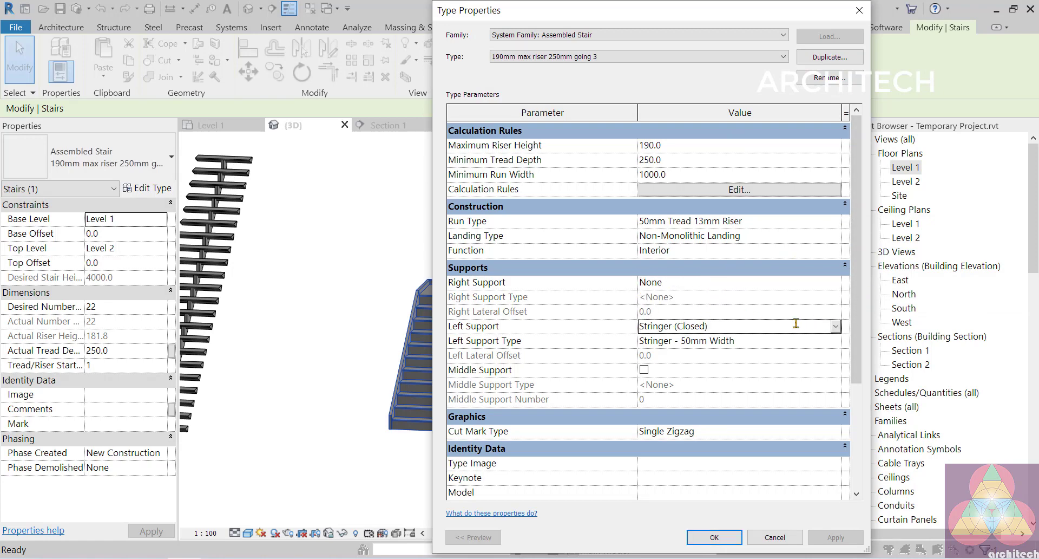
pyautogui.click(837, 325)
pyautogui.click(699, 340)
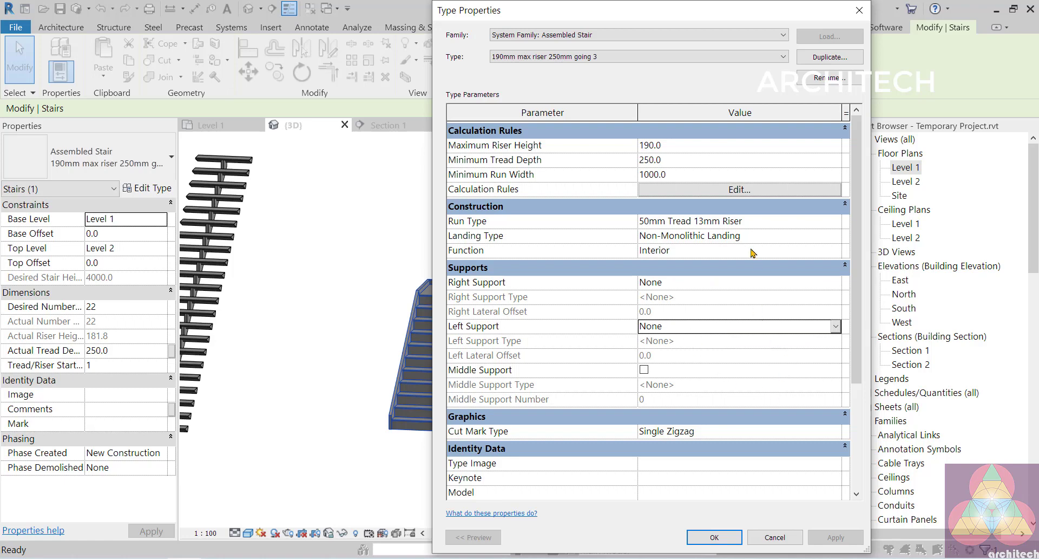
# Duplicate the stair's run type as 50mm Tread 13mm Riser 3.
pyautogui.click(762, 219)
pyautogui.click(837, 222)
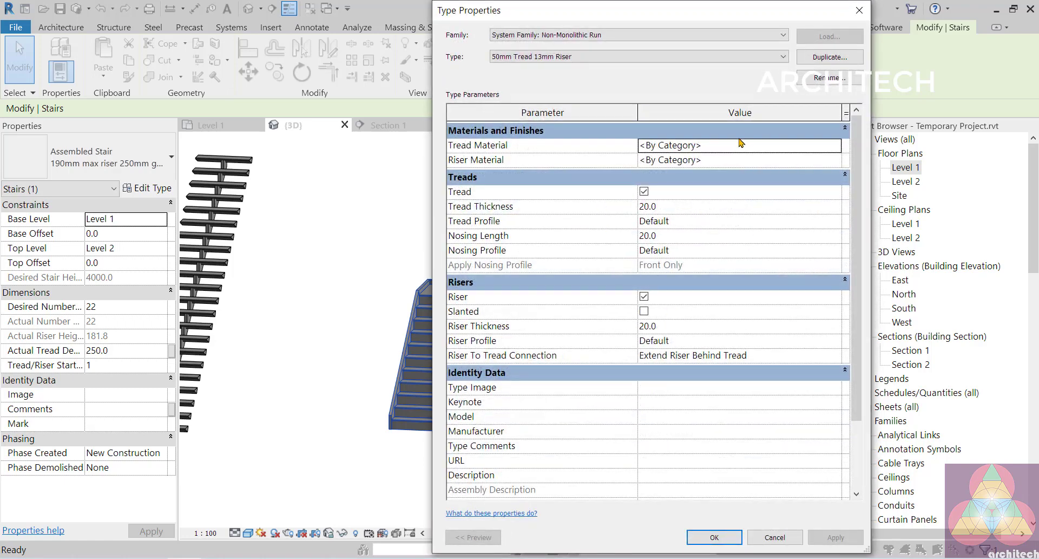
pyautogui.click(827, 56)
pyautogui.click(929, 295)
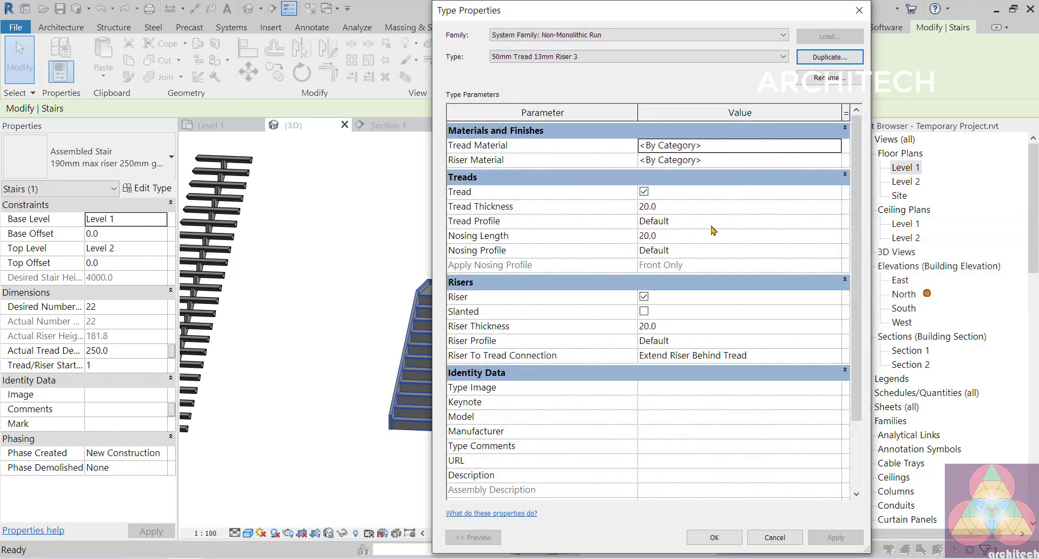
# Turn off the risers and set the tread thickness to 150 in the run type 50mm Tread 13mm Riser 3.
pyautogui.click(644, 296)
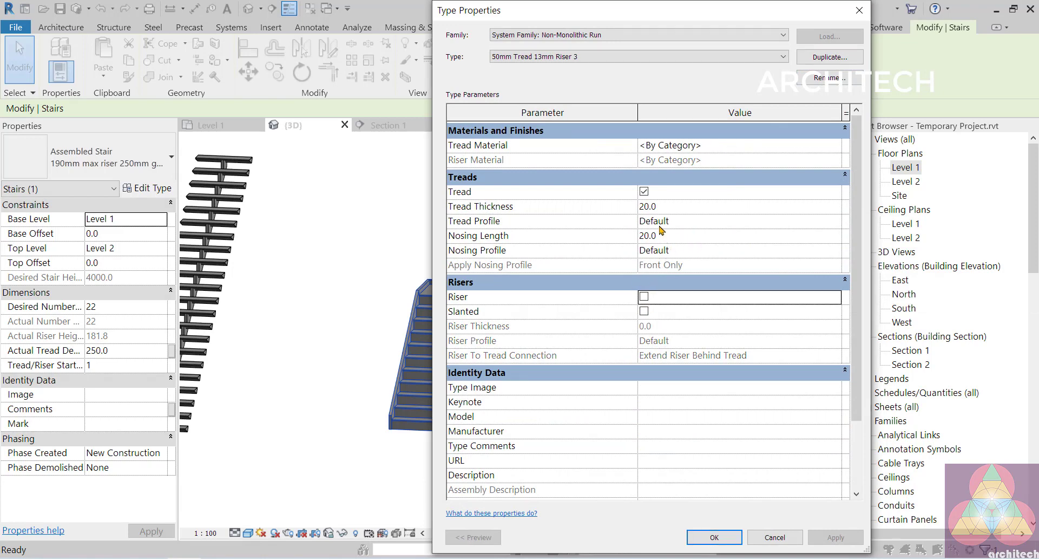
pyautogui.click(699, 206)
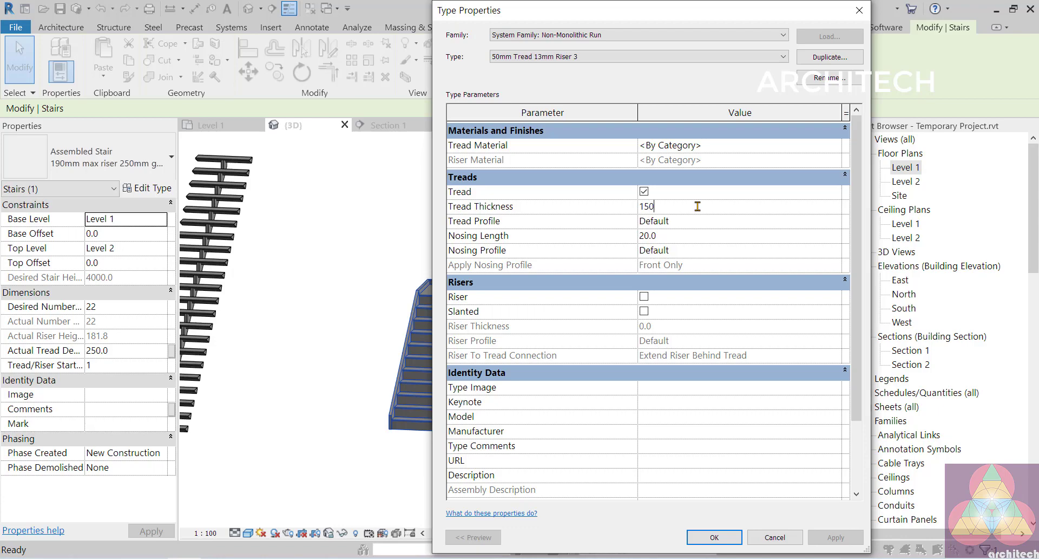
pyautogui.click(715, 537)
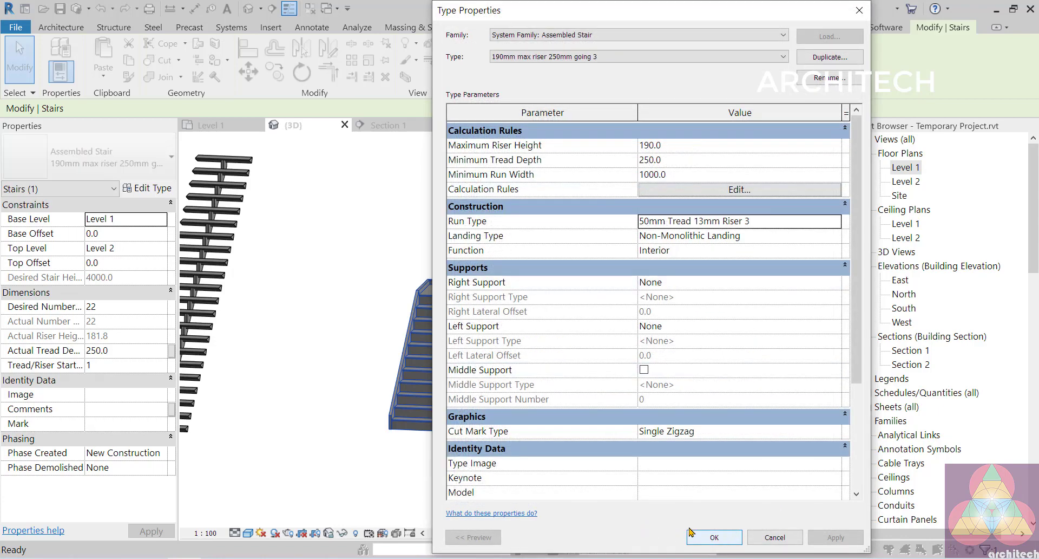
pyautogui.click(715, 536)
pyautogui.click(577, 470)
# Reduce the tread thickness of the U-shaped stair's run type to 100.
pyautogui.scroll(3, 512, 340)
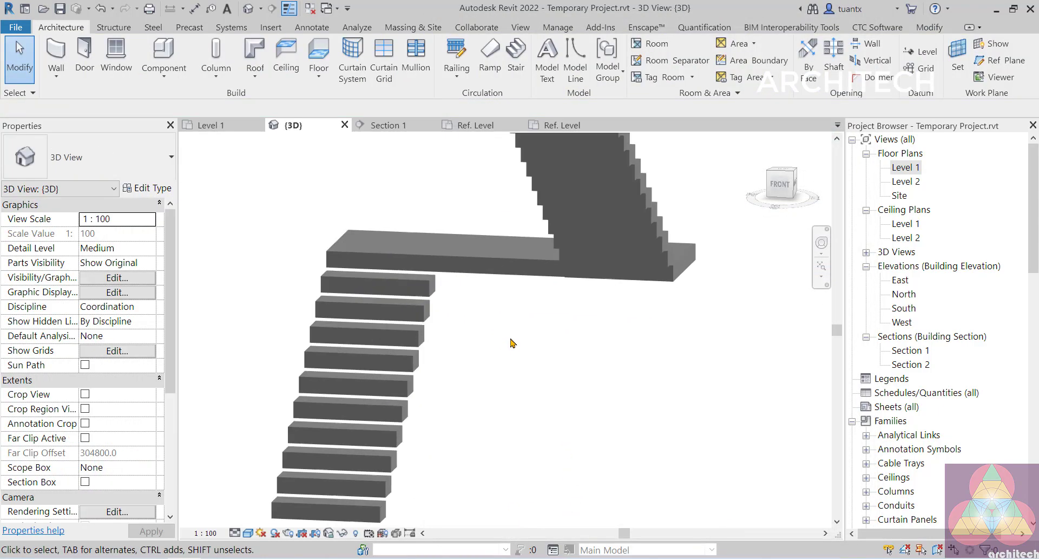
pyautogui.moveTo(512, 340); pyautogui.dragTo(435, 343, button='middle')
pyautogui.scroll(-3, 459, 355)
pyautogui.keyDown('shift'); pyautogui.moveTo(464, 394); pyautogui.dragTo(319, 372, button='middle'); pyautogui.keyUp('shift')
pyautogui.click(311, 370)
pyautogui.click(157, 191)
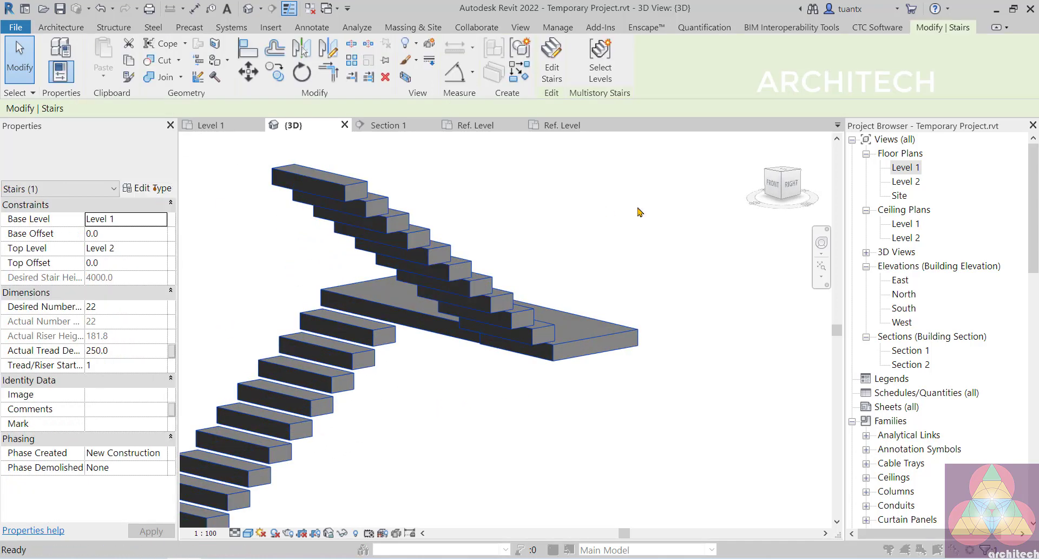
pyautogui.click(739, 221)
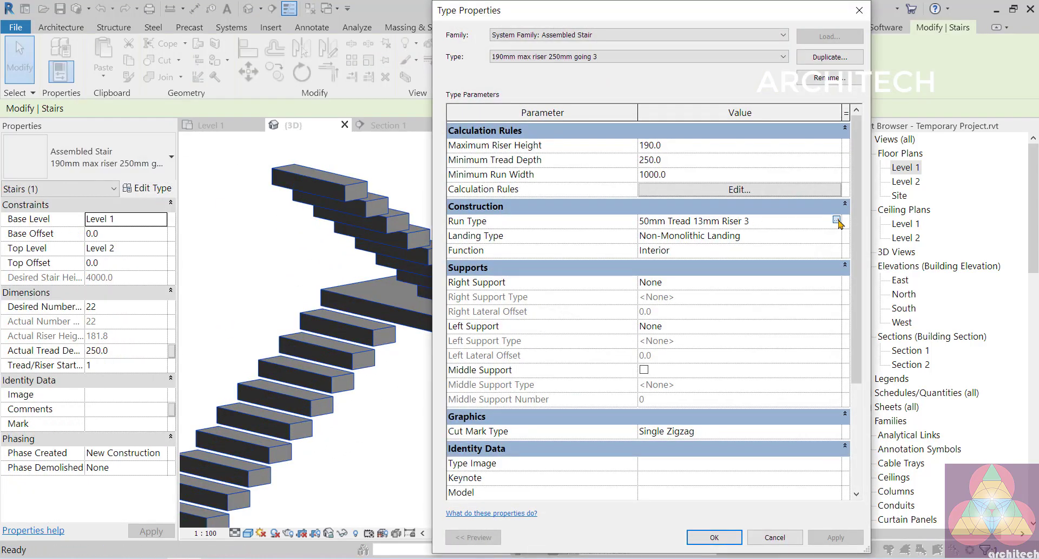
pyautogui.click(837, 220)
pyautogui.click(687, 210)
pyautogui.write('100')
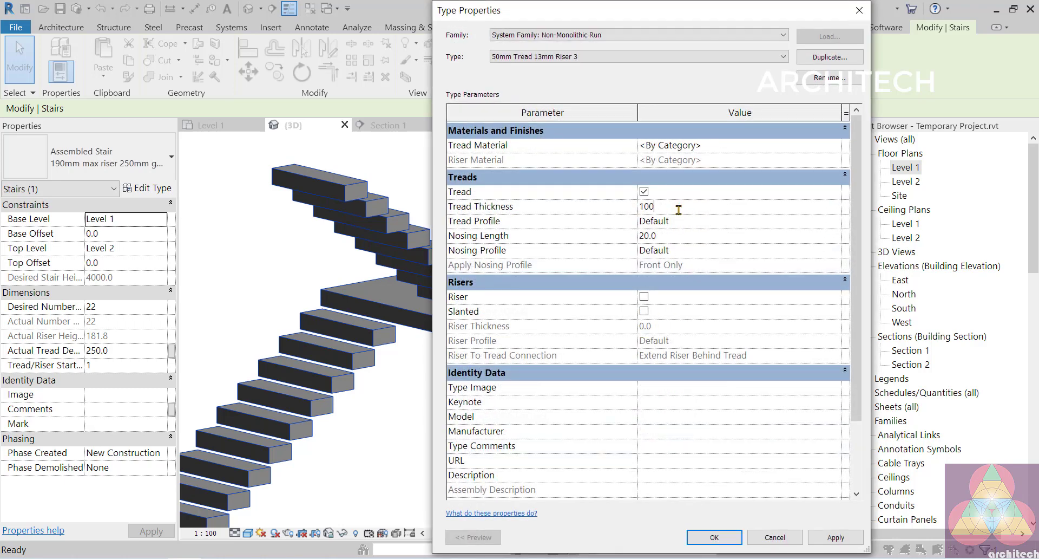
pyautogui.press('Return')
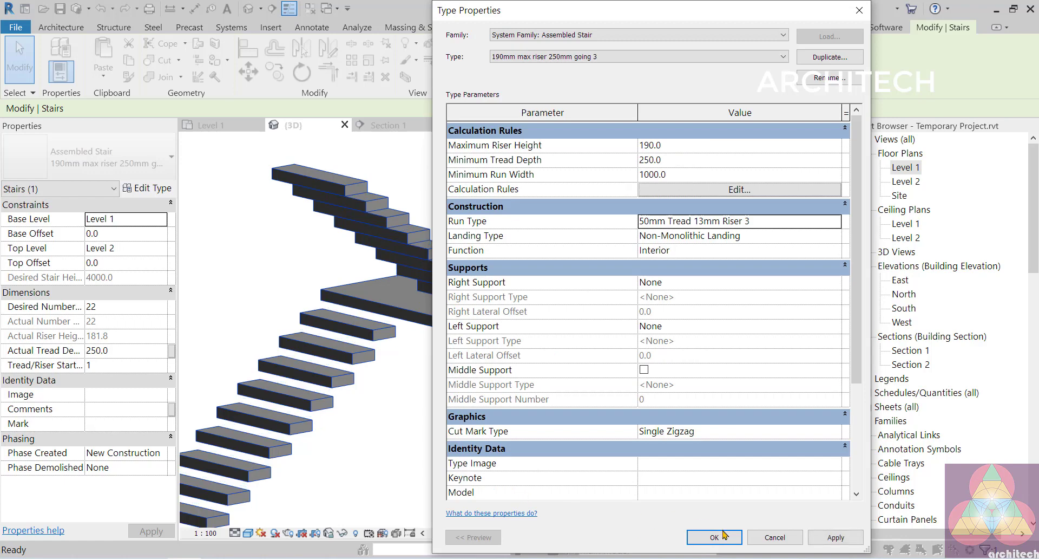
pyautogui.click(714, 537)
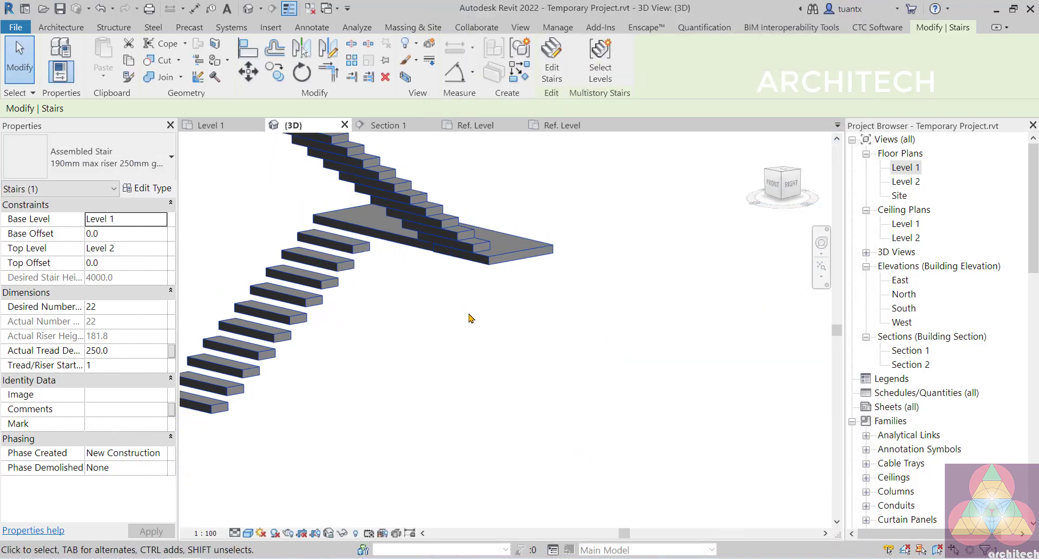
# Start a new in-place model component in the 3D view for the U-shaped stair.
pyautogui.keyDown('shift'); pyautogui.moveTo(469, 317); pyautogui.dragTo(633, 411, button='middle'); pyautogui.keyUp('shift')
pyautogui.scroll(3, 726, 395)
pyautogui.moveTo(725, 395); pyautogui.dragTo(556, 336, button='middle')
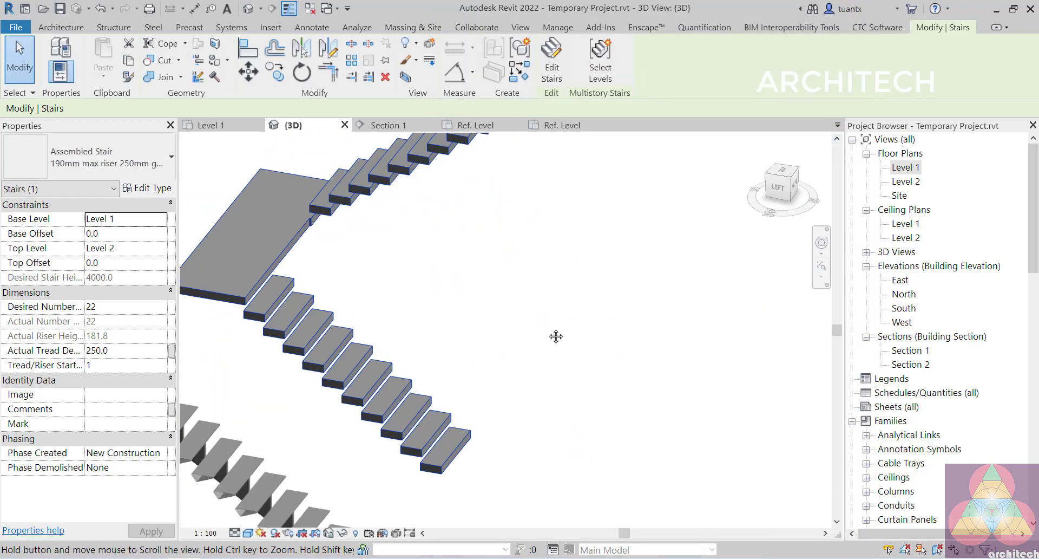
pyautogui.scroll(-3, 620, 360)
pyautogui.keyDown('shift'); pyautogui.moveTo(619, 360); pyautogui.dragTo(469, 331, button='middle'); pyautogui.keyUp('shift')
pyautogui.click(61, 28)
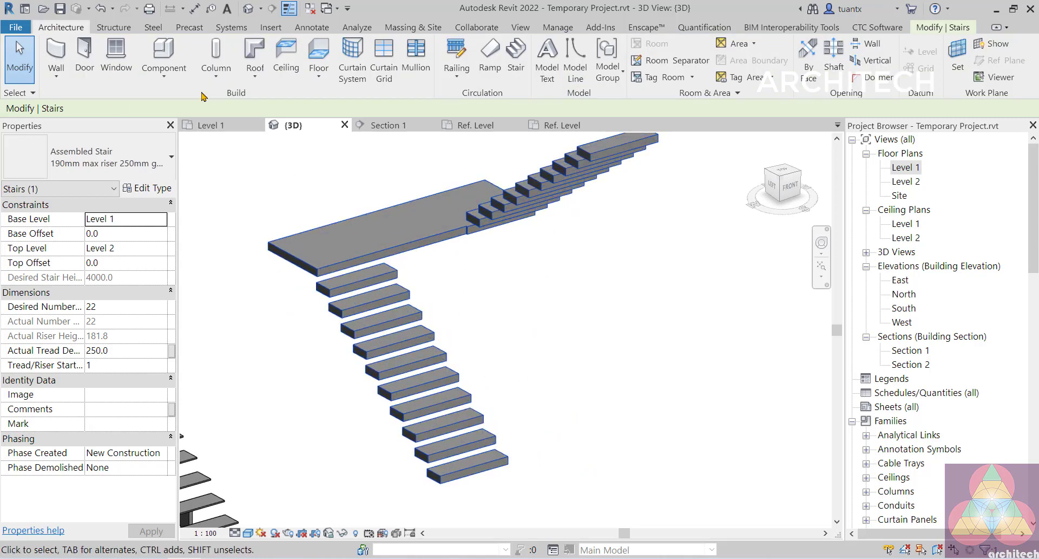
pyautogui.click(164, 79)
pyautogui.click(189, 129)
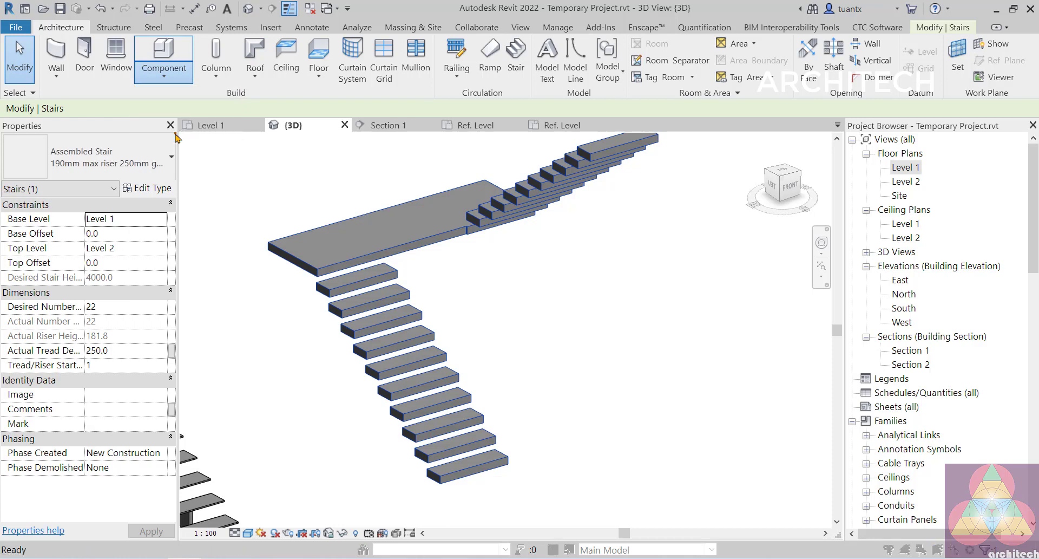
pyautogui.click(619, 154)
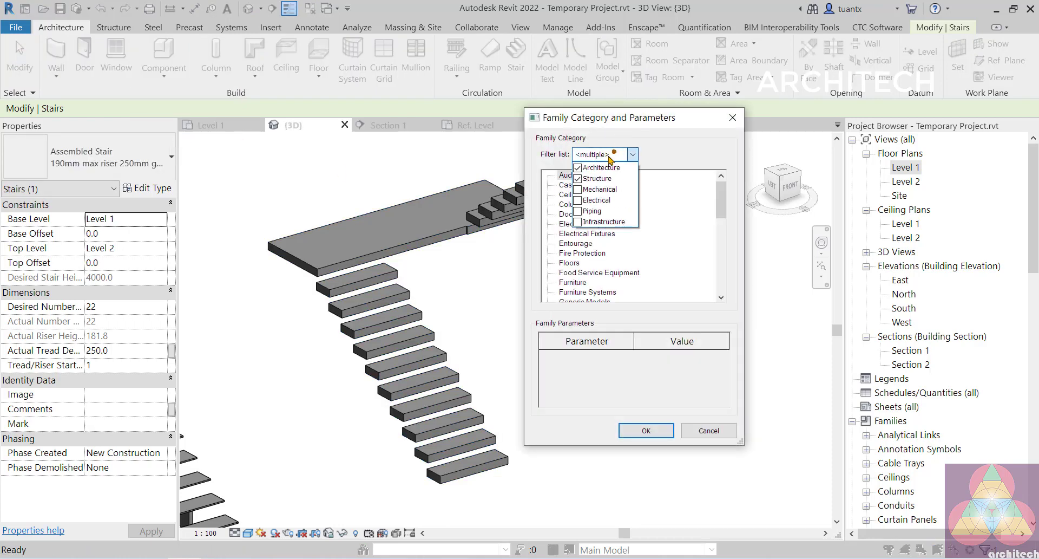
pyautogui.click(633, 118)
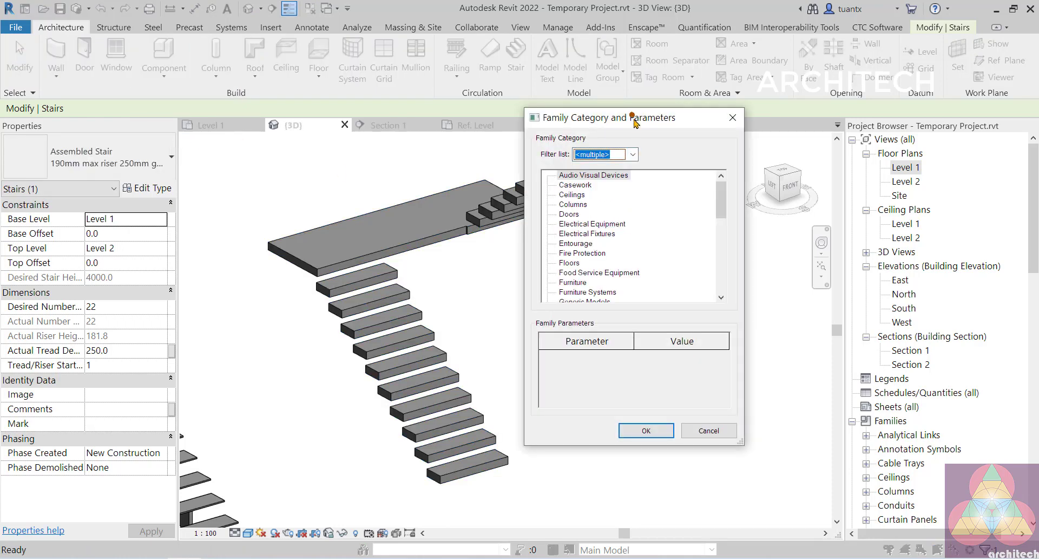
pyautogui.moveTo(634, 118); pyautogui.dragTo(498, 58)
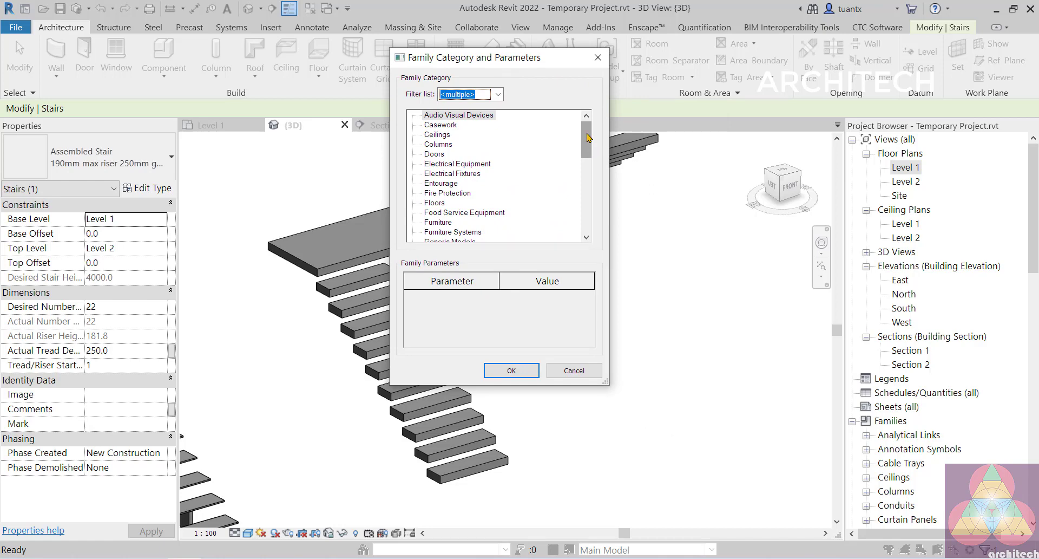
# Look through the available family categories for one that suits the in-place model.
pyautogui.moveTo(585, 136); pyautogui.dragTo(578, 196)
pyautogui.scroll(-3, 462, 196)
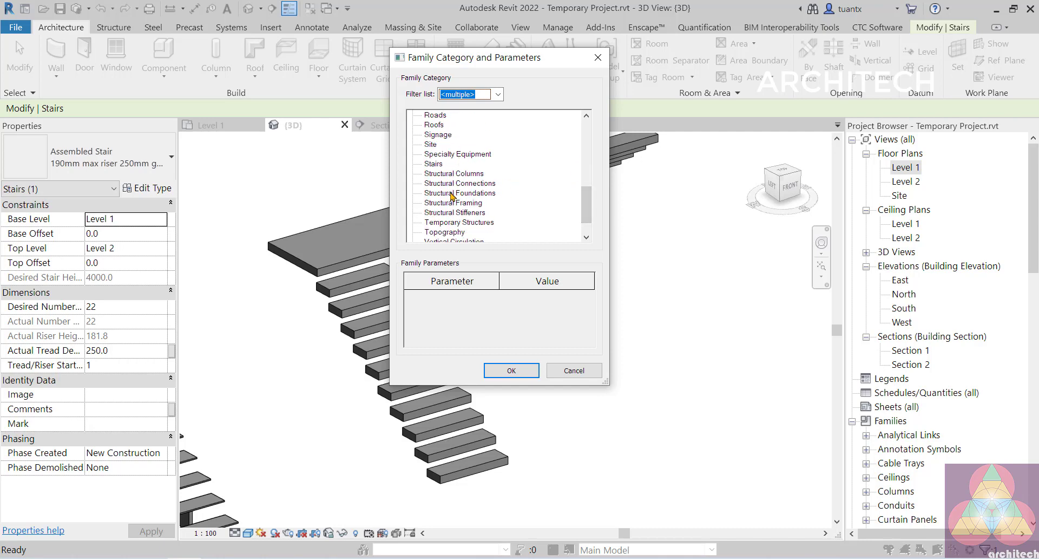
pyautogui.scroll(-1, 499, 176)
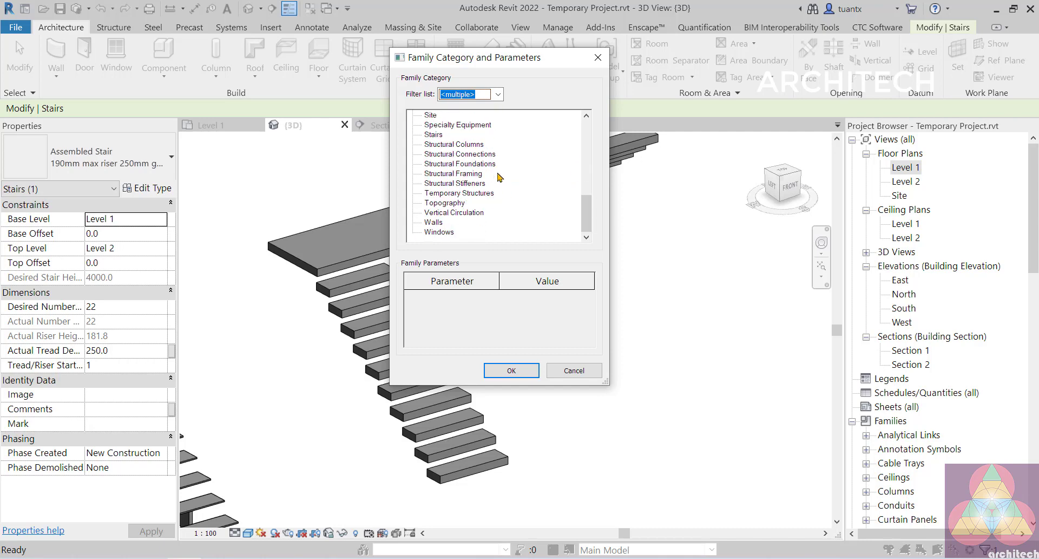
pyautogui.scroll(5, 499, 177)
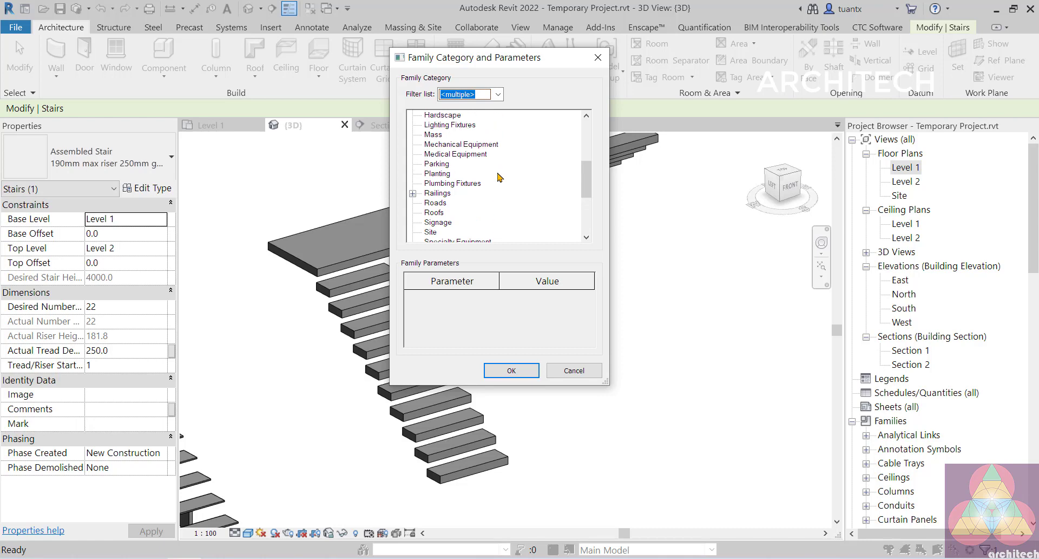
pyautogui.scroll(1, 499, 176)
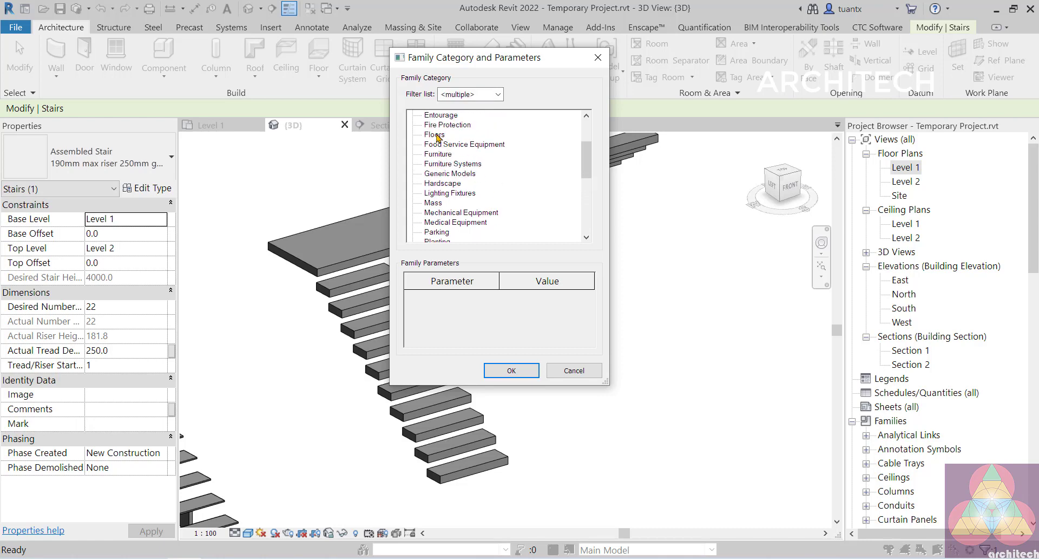
pyautogui.scroll(-4, 469, 176)
pyautogui.scroll(-1, 469, 176)
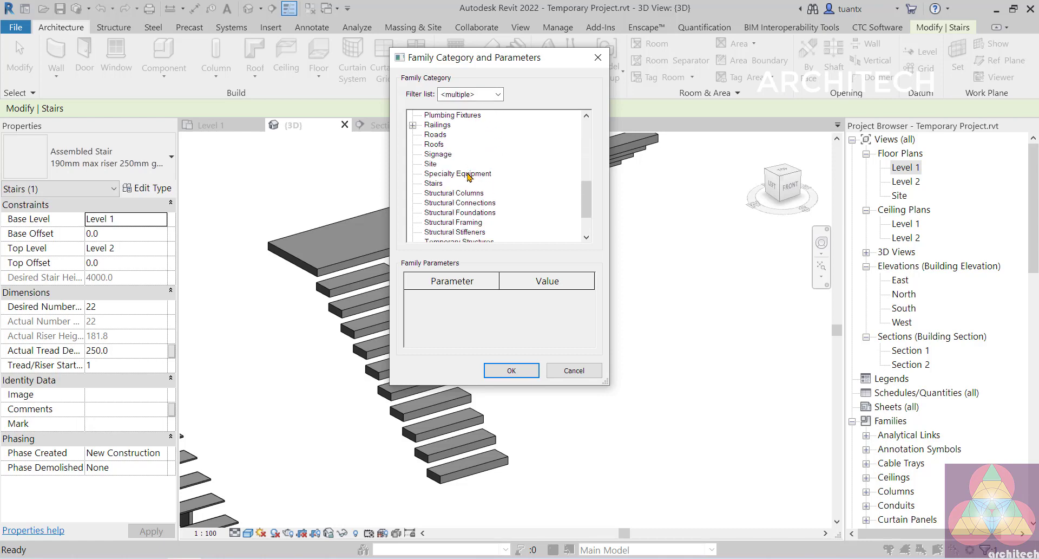
pyautogui.scroll(-1, 539, 185)
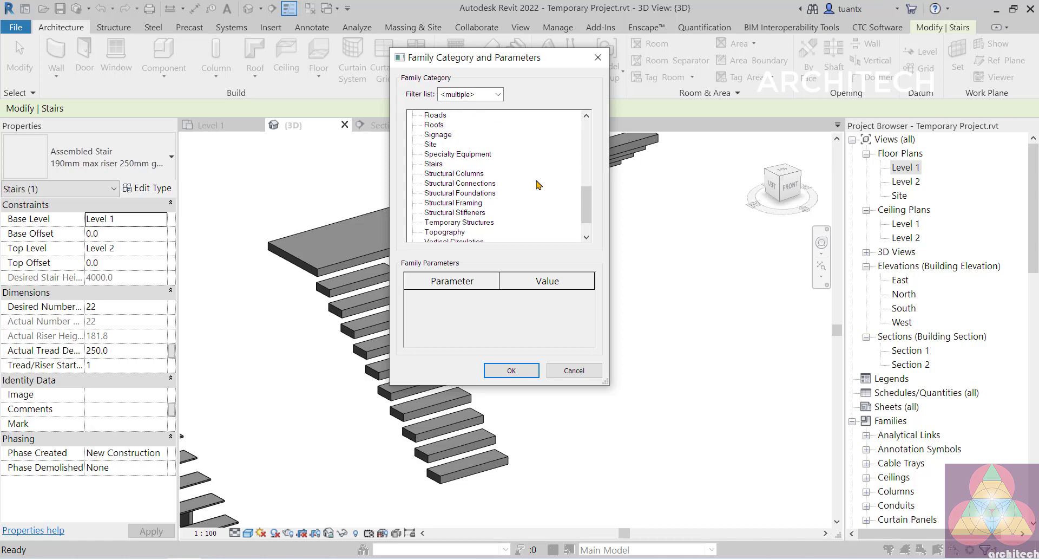
pyautogui.scroll(2, 538, 185)
# Compare the family categories offered by the Structure-only filter with those of the Architecture-only filter.
pyautogui.click(497, 94)
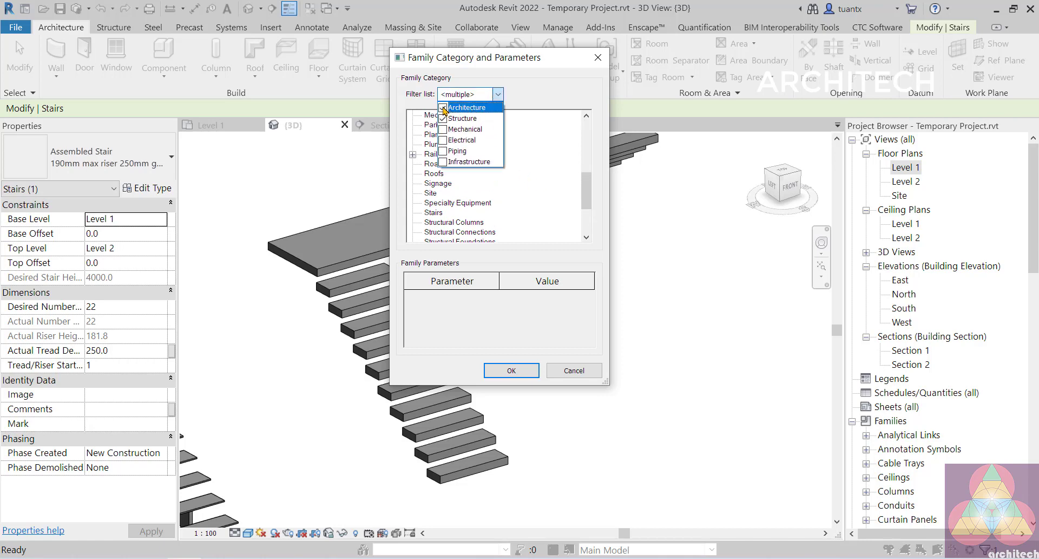
pyautogui.click(444, 107)
pyautogui.click(524, 166)
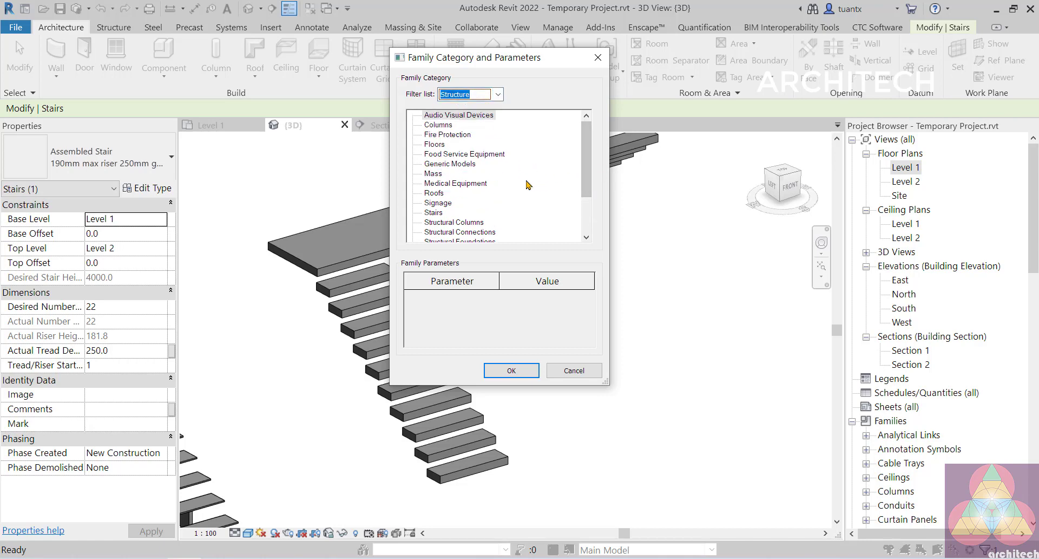
pyautogui.moveTo(589, 161)
pyautogui.mouseDown()
pyautogui.moveTo(589, 194)
pyautogui.moveTo(588, 153)
pyautogui.mouseUp()
pyautogui.click(435, 144)
pyautogui.click(498, 94)
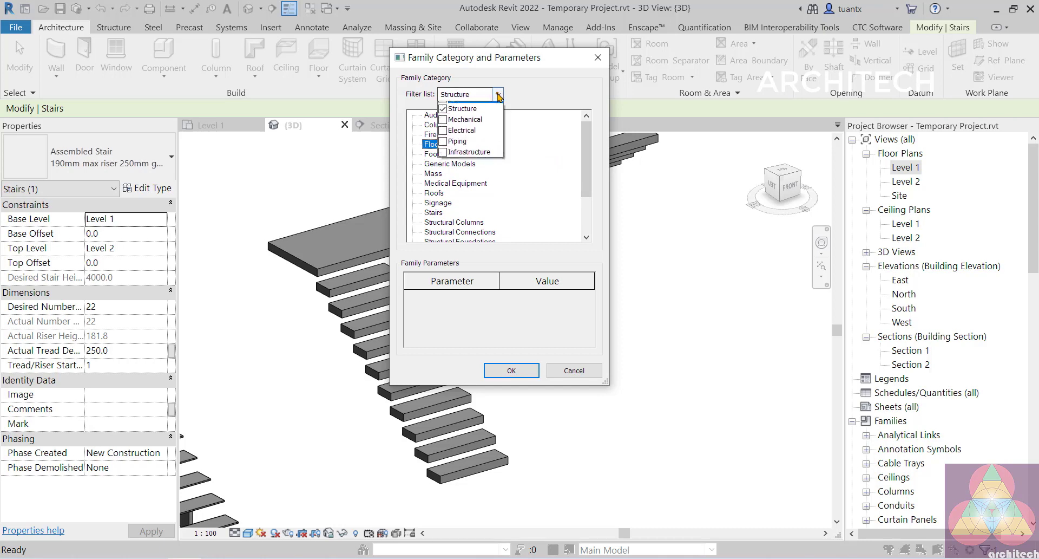
pyautogui.click(443, 118)
pyautogui.click(442, 107)
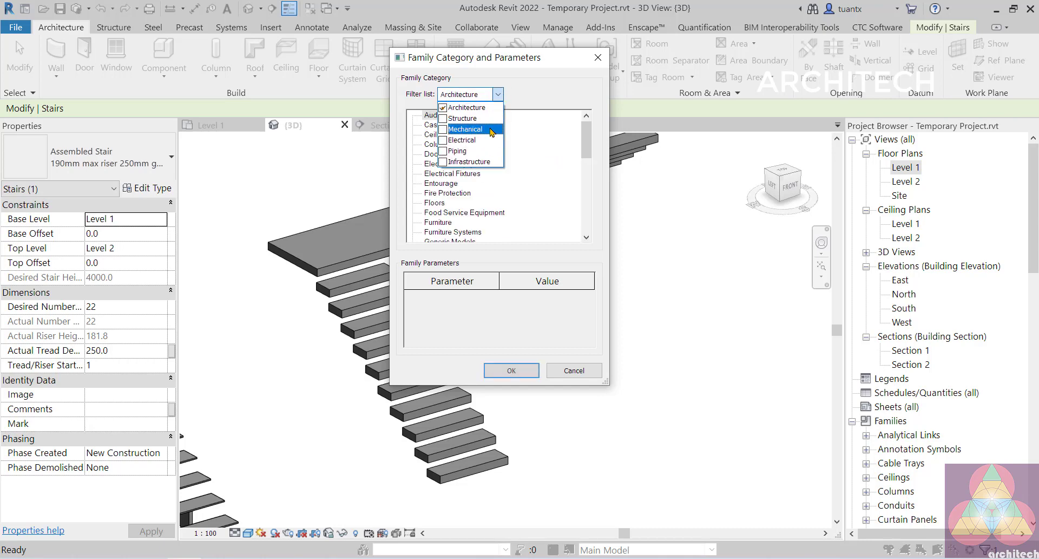
pyautogui.click(573, 134)
pyautogui.moveTo(582, 149); pyautogui.dragTo(584, 161)
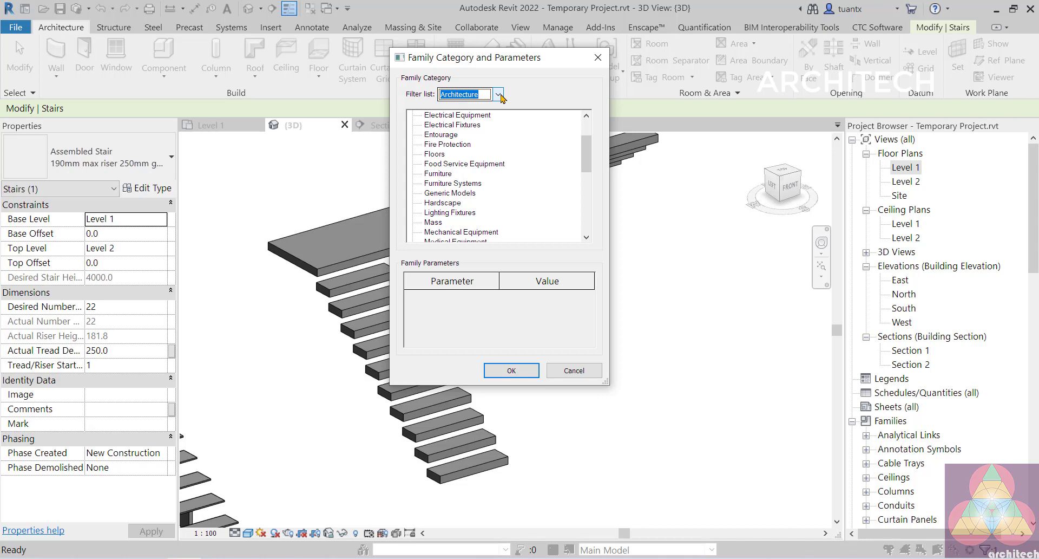
# Filter the family categories to Structure only and assign the Floors category to the in-place model.
pyautogui.click(499, 95)
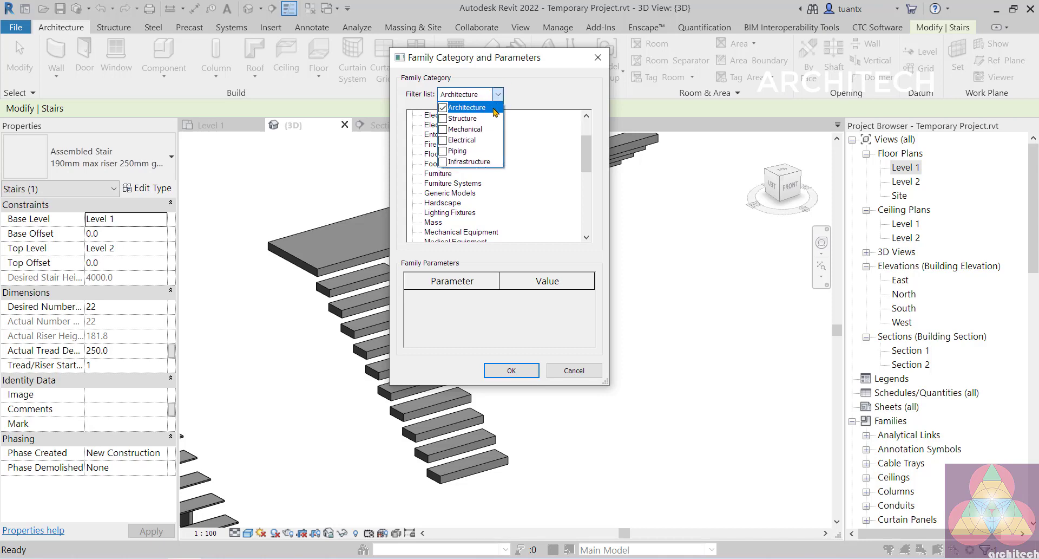
pyautogui.click(443, 108)
pyautogui.click(443, 118)
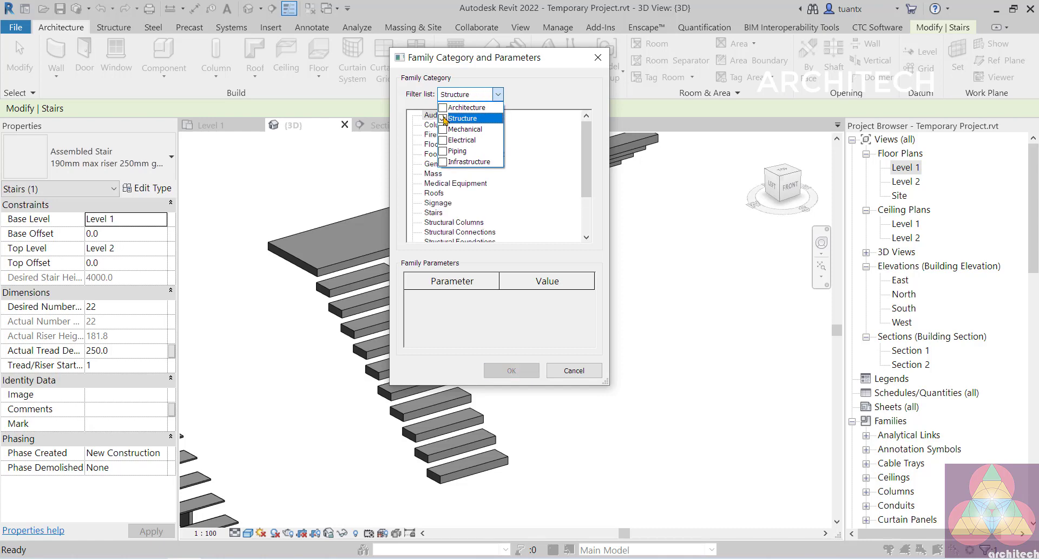
pyautogui.click(532, 105)
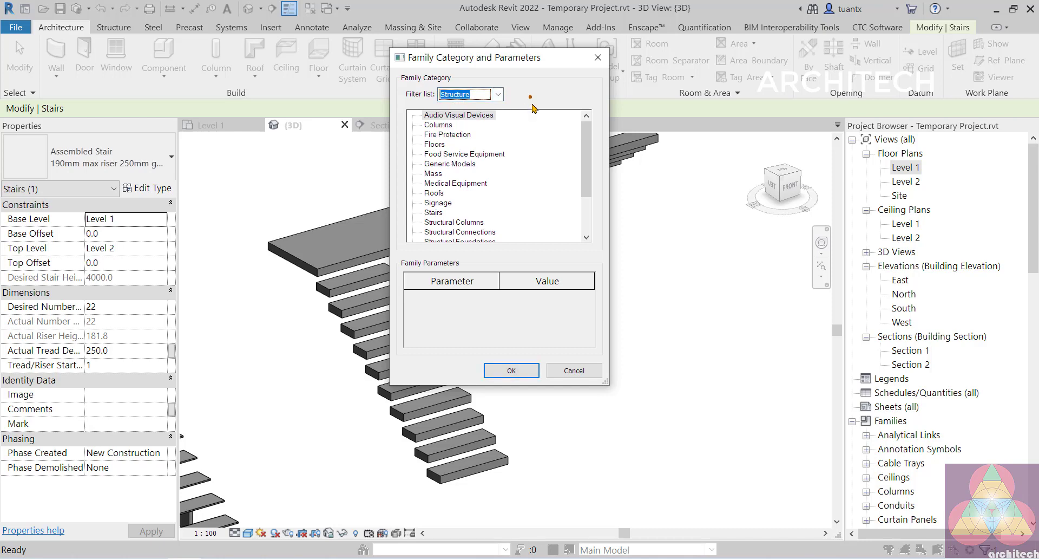
pyautogui.click(437, 145)
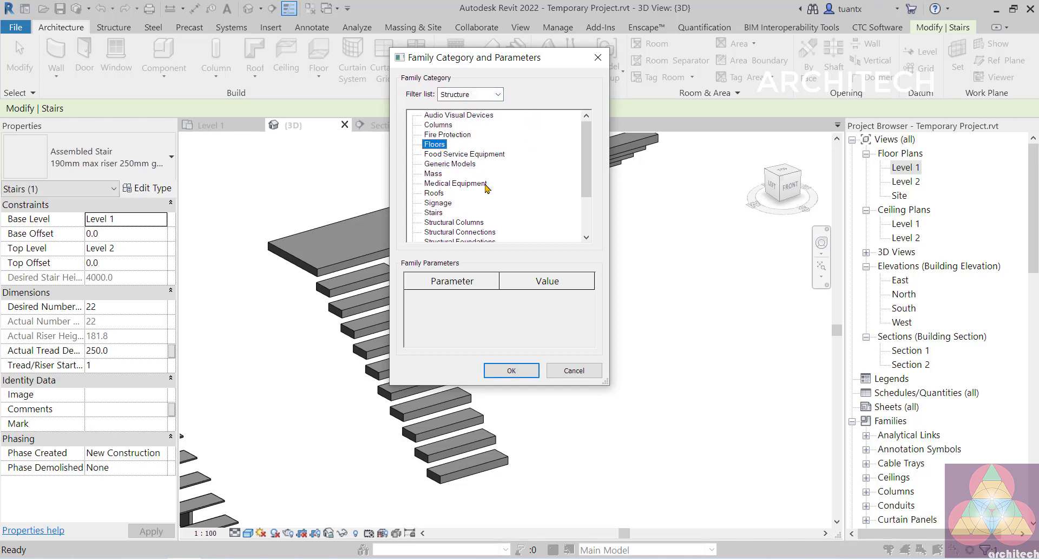
pyautogui.scroll(-1, 494, 211)
pyautogui.scroll(-1, 493, 212)
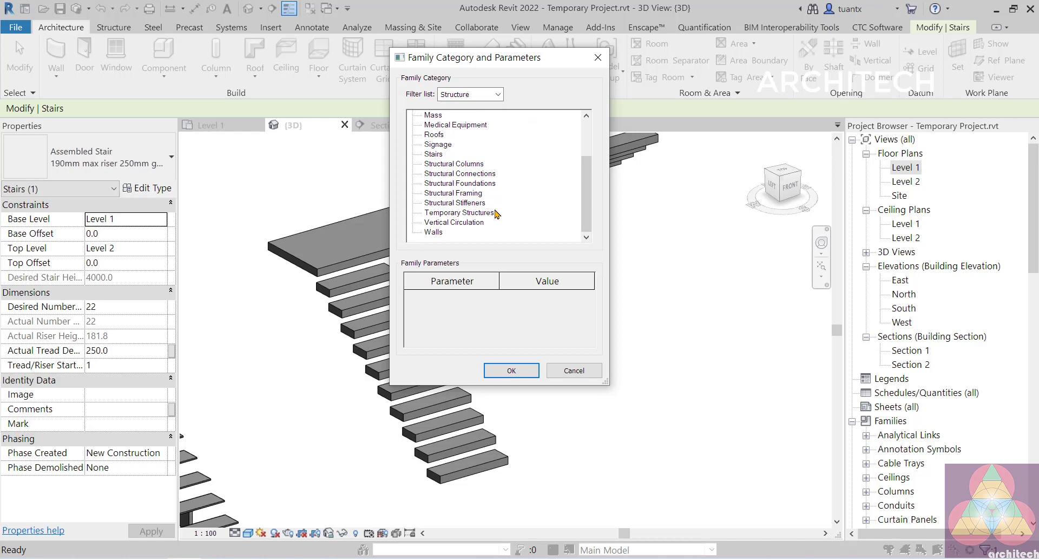
pyautogui.scroll(2, 497, 214)
pyautogui.click(509, 372)
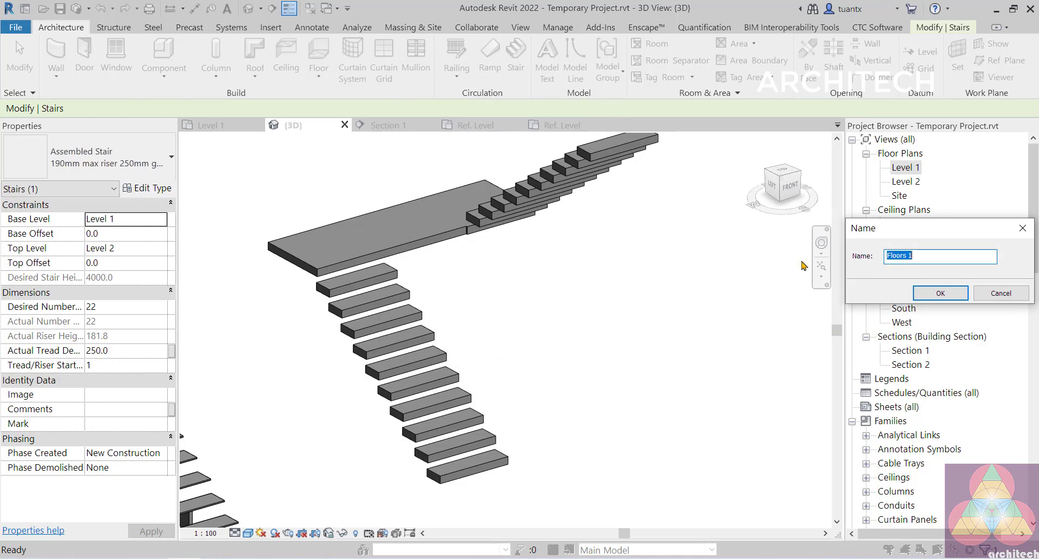
# Name the in-place floor model "doan noi 1".
pyautogui.write('doan no')
pyautogui.write('i 1')
pyautogui.click(928, 298)
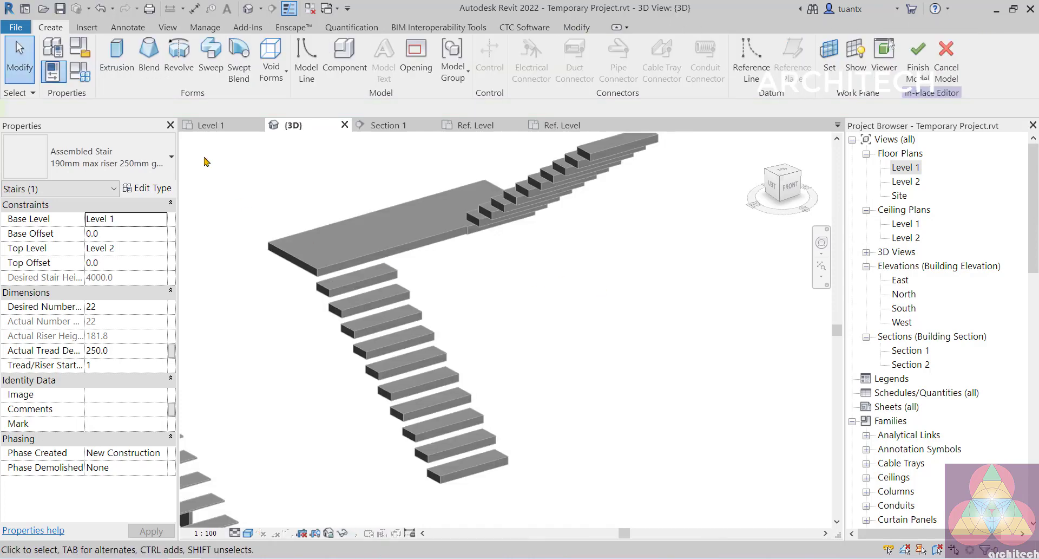
# Start an extrusion on a work plane picked from the lowest tread's front face and show the stair in front view.
pyautogui.click(124, 72)
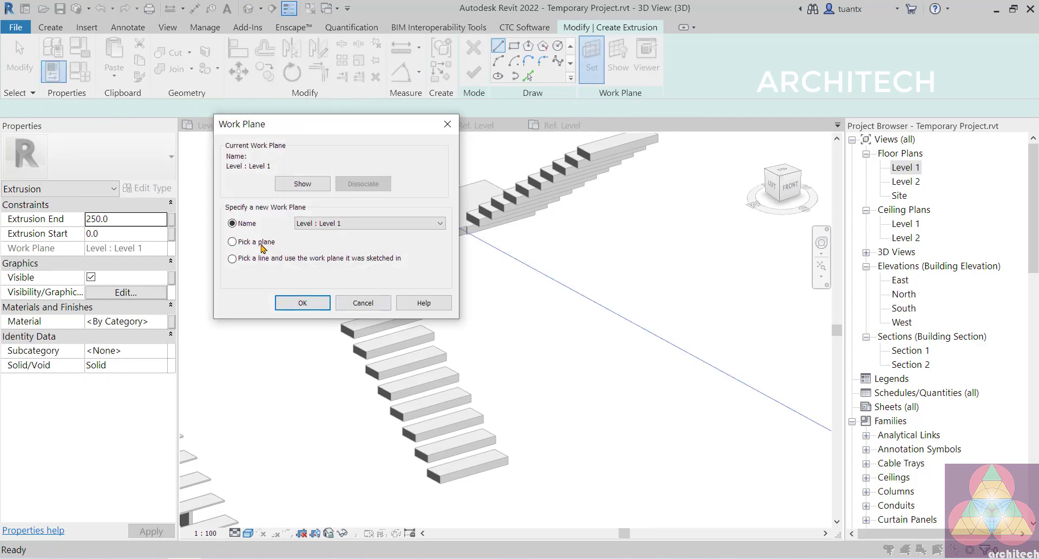
pyautogui.click(233, 241)
pyautogui.click(306, 304)
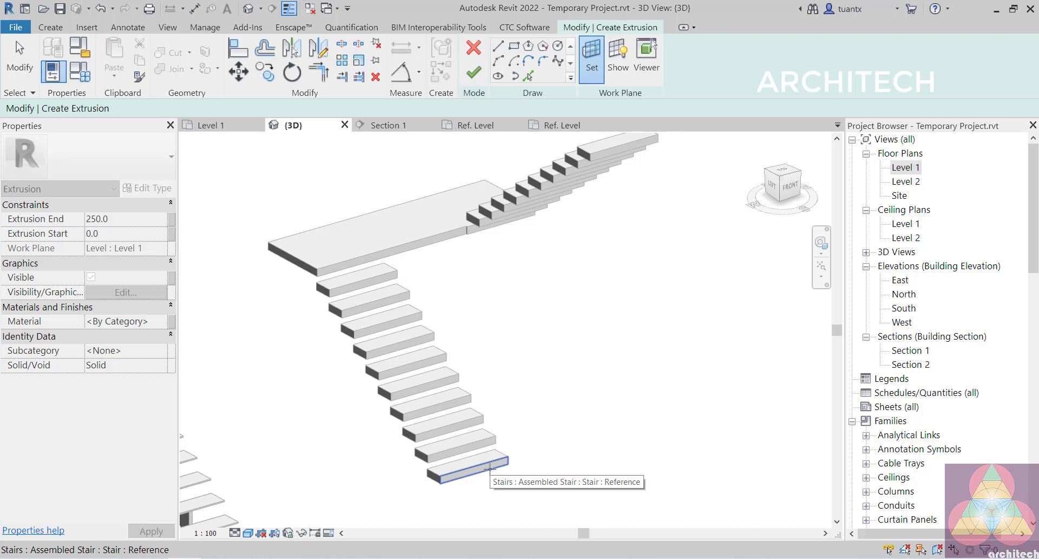
pyautogui.click(490, 468)
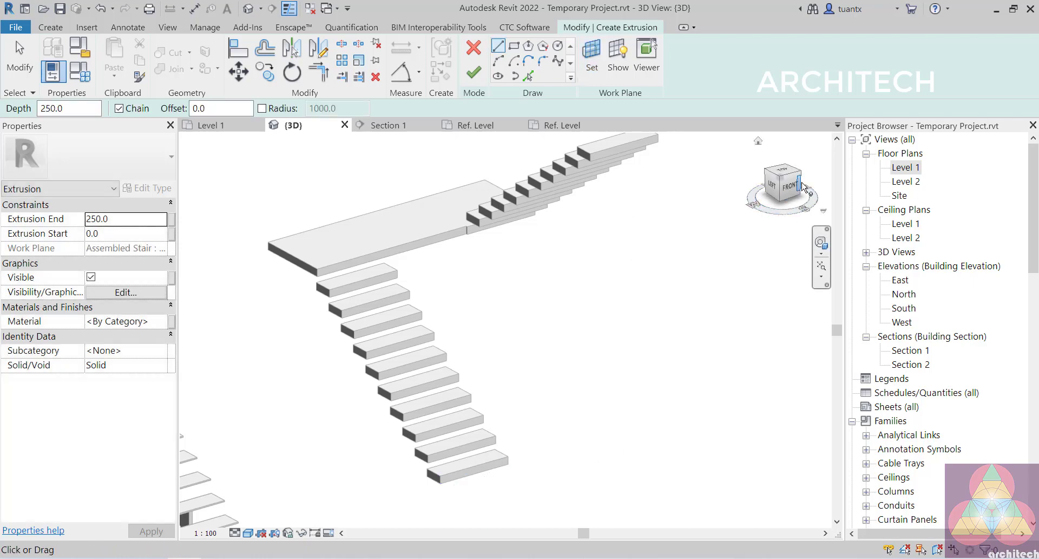
pyautogui.click(789, 186)
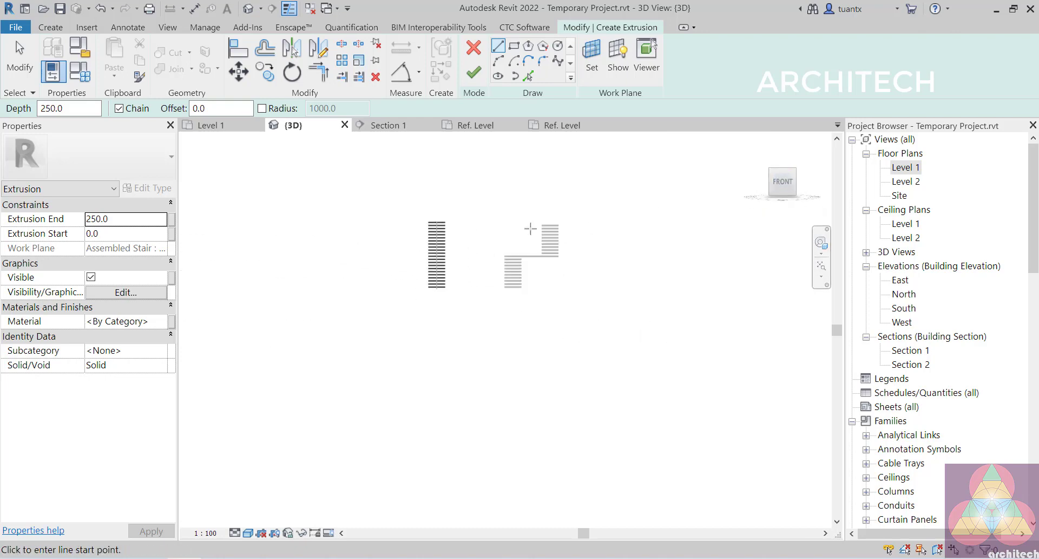
# Sketch a 200 mm horizontal line from the lowest tread's bottom corner, then a sloping line about 3800 mm long up beside the top tread.
pyautogui.scroll(3, 482, 197)
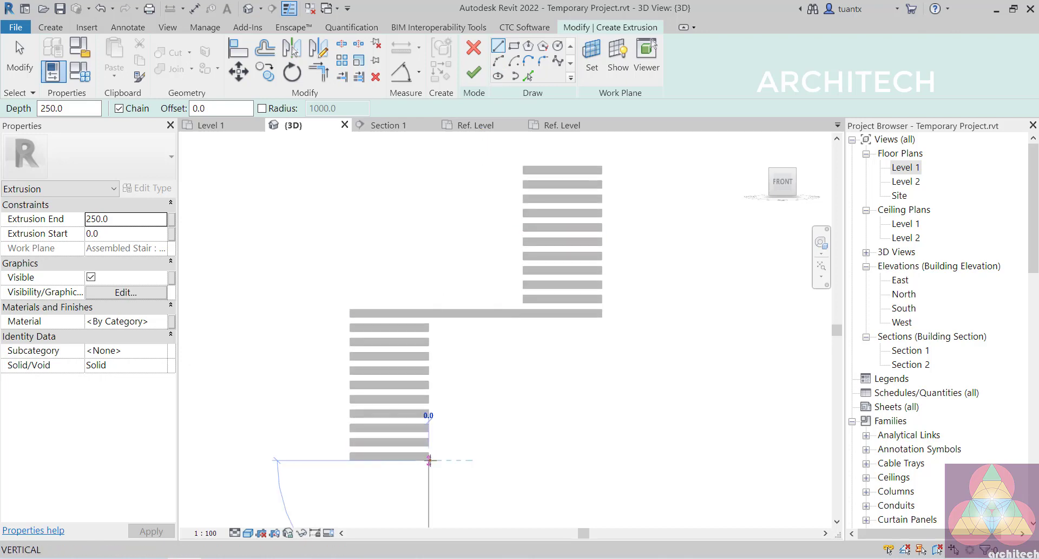
pyautogui.click(429, 460)
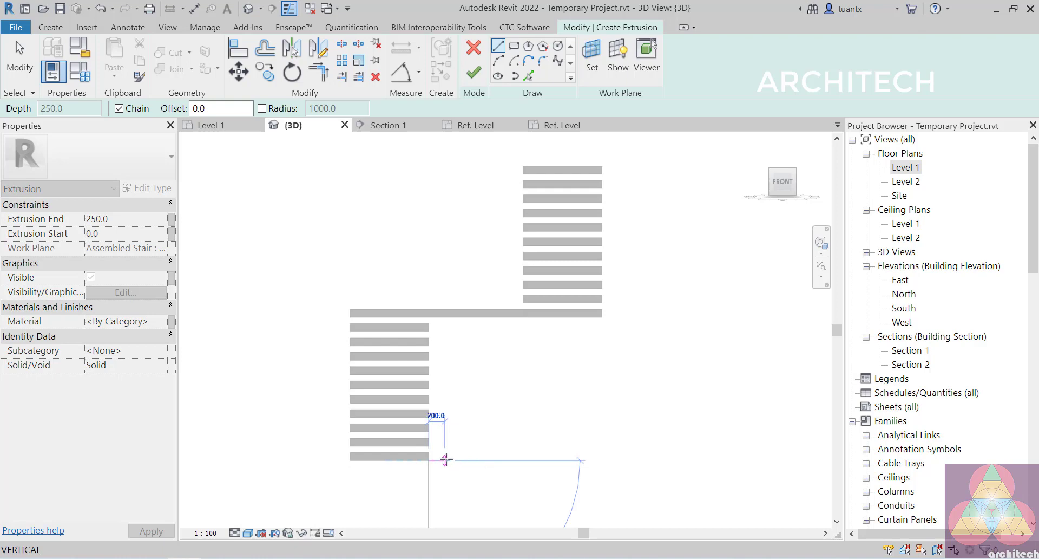
pyautogui.click(444, 461)
pyautogui.scroll(2, 506, 168)
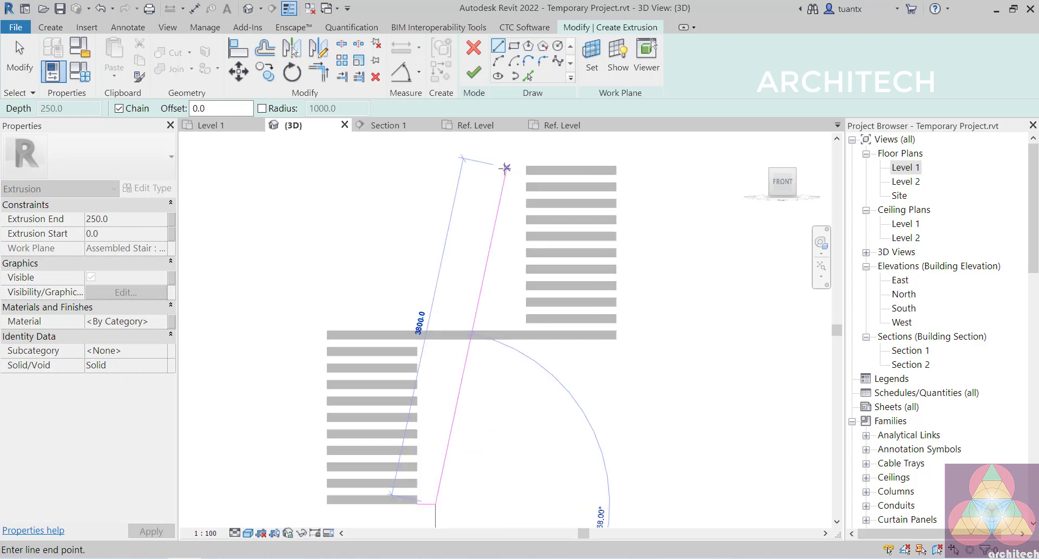
pyautogui.click(508, 168)
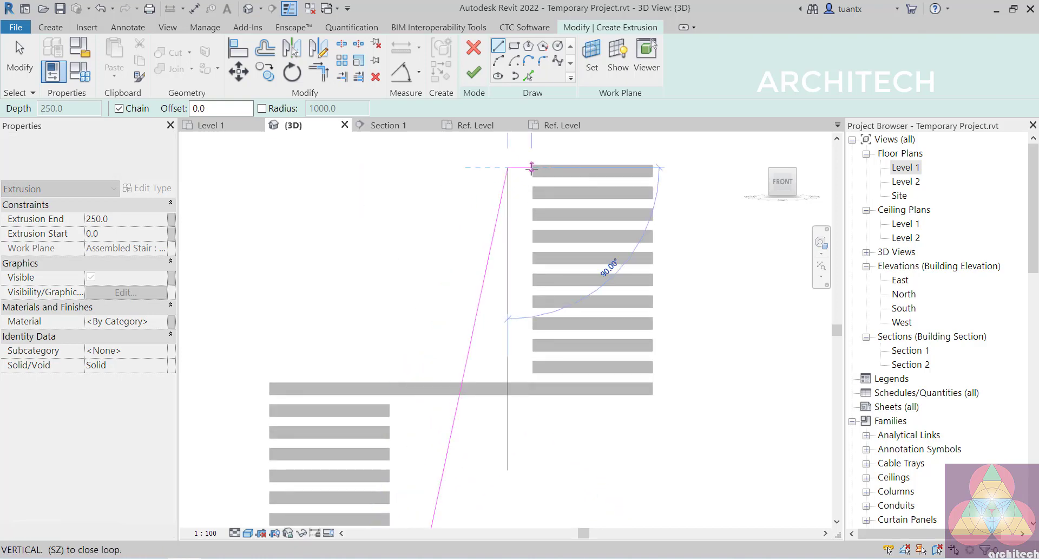
pyautogui.press('Escape')
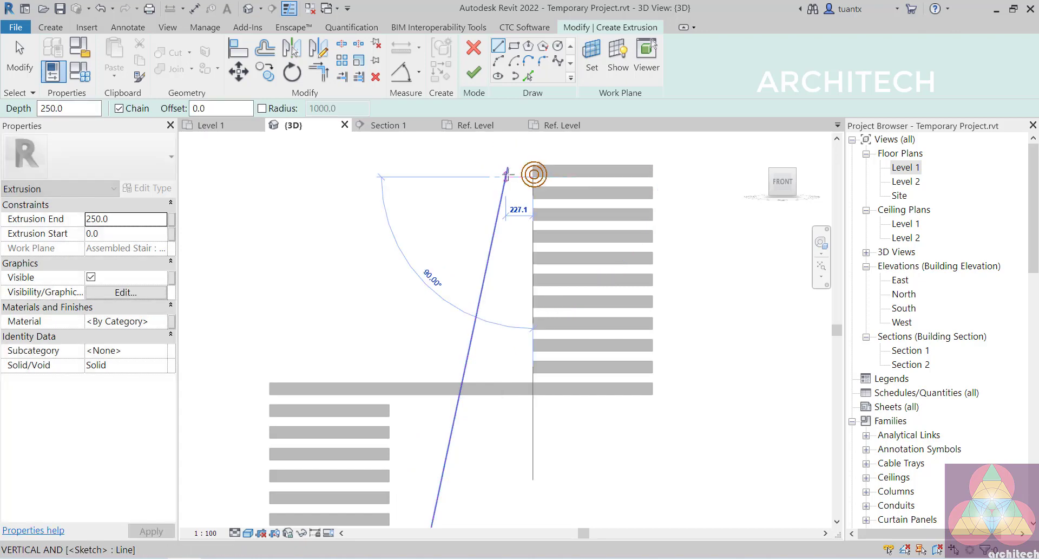
# Sketch a short horizontal line from the top tread's lower corner and trim it to a corner with the sloping line.
pyautogui.click(486, 175)
pyautogui.press('Escape')
pyautogui.press('t')
pyautogui.press('r')
pyautogui.click(518, 177)
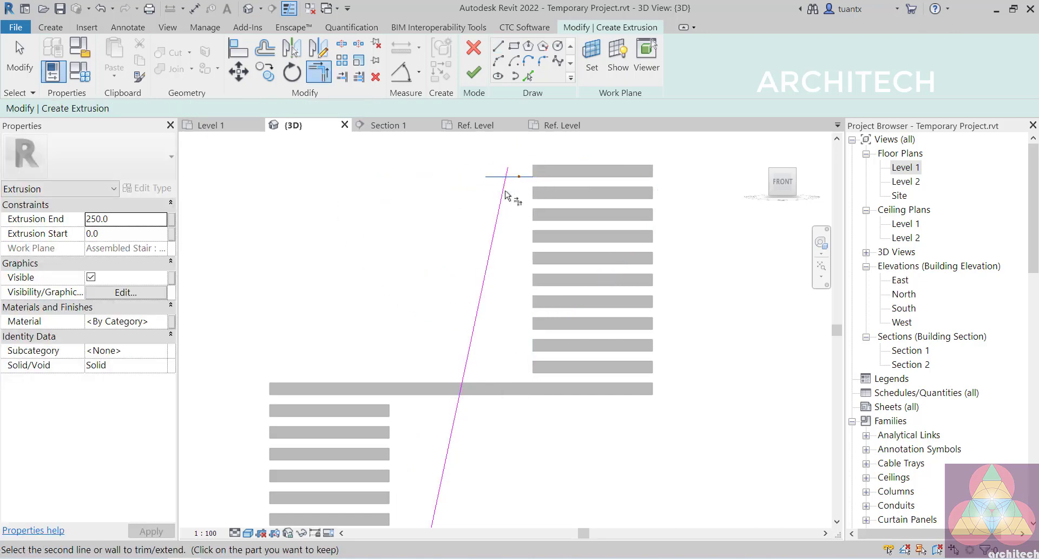
pyautogui.click(504, 192)
# Round the profile's bottom corner with a 100 mm fillet arc between the horizontal and sloping lines.
pyautogui.scroll(-3, 477, 403)
pyautogui.moveTo(477, 402); pyautogui.dragTo(503, 260, button='middle')
pyautogui.scroll(3, 481, 351)
pyautogui.moveTo(481, 351); pyautogui.dragTo(475, 392, button='middle')
pyautogui.scroll(-1, 474, 392)
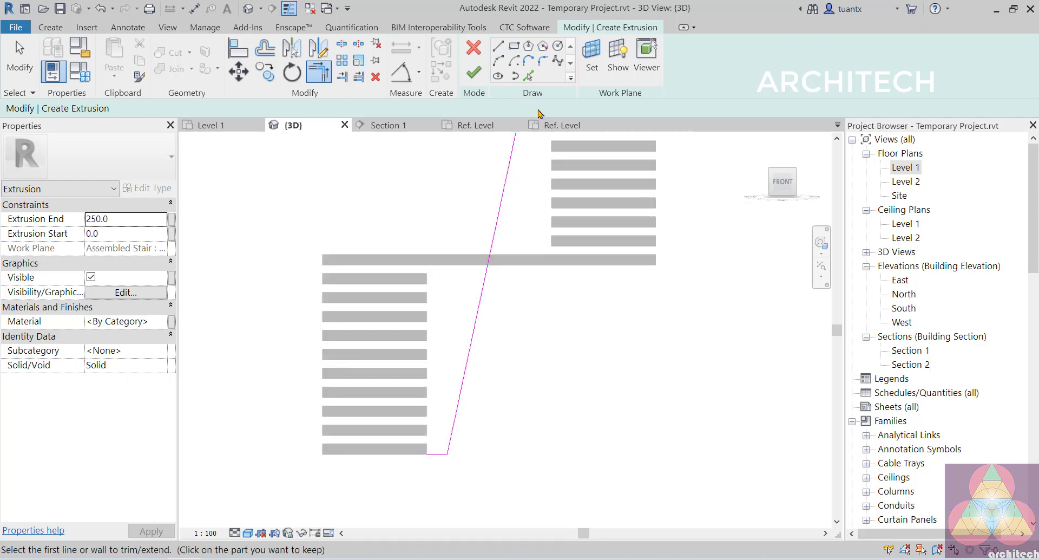
pyautogui.click(543, 61)
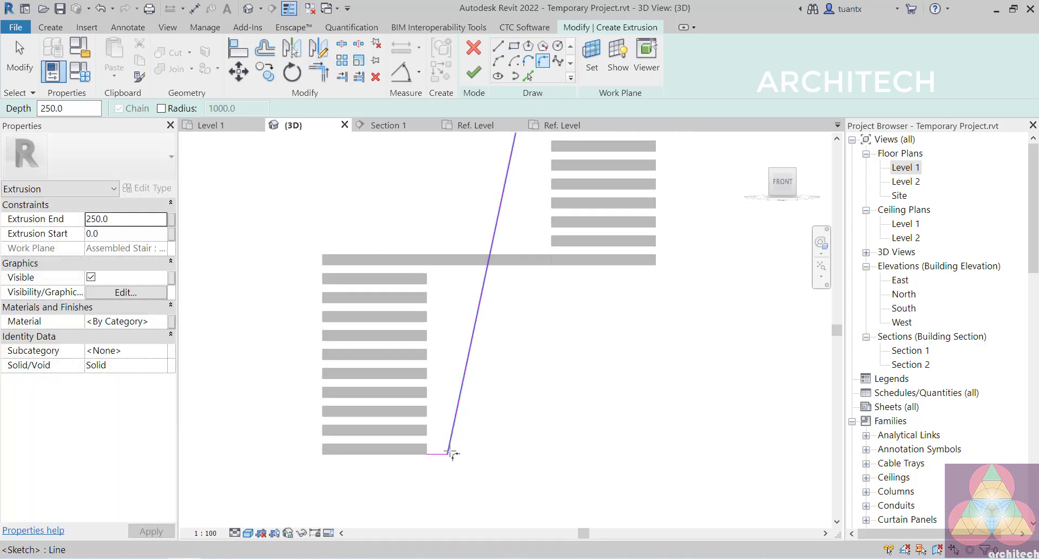
pyautogui.scroll(2, 452, 453)
pyautogui.click(450, 440)
pyautogui.click(427, 453)
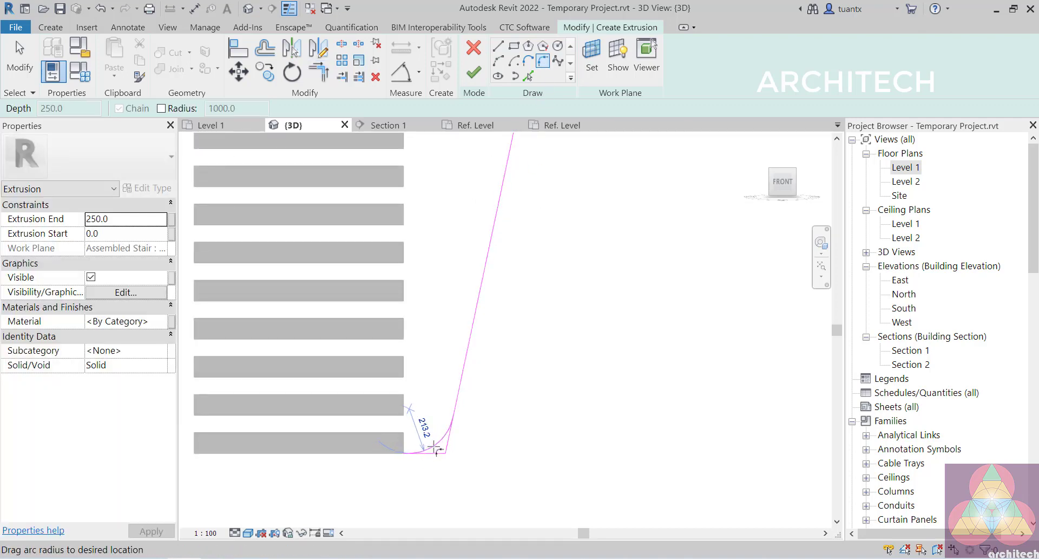
pyautogui.click(433, 443)
pyautogui.scroll(-2, 498, 337)
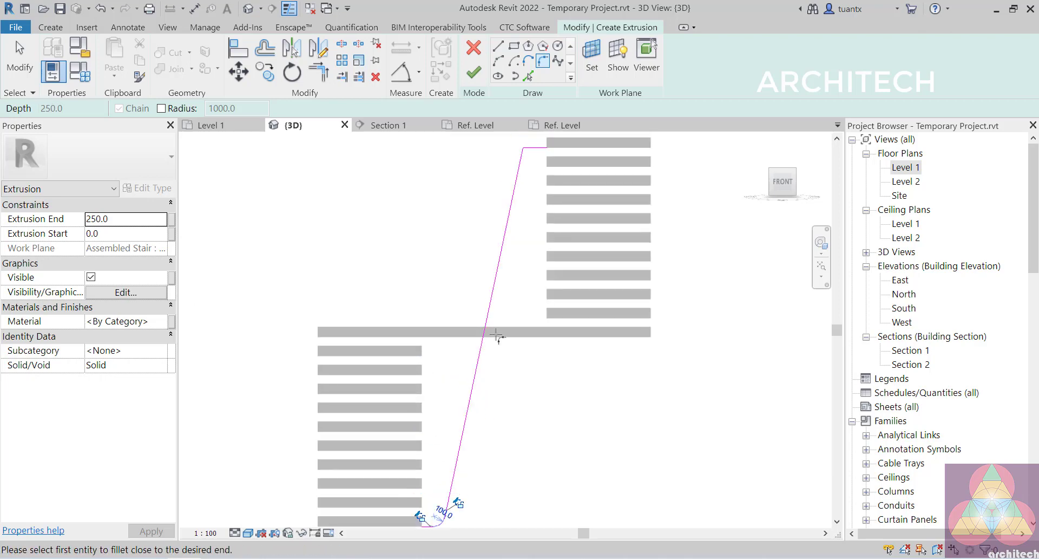
# Round the profile's top corner with a fillet arc between the short horizontal line and the sloping line.
pyautogui.scroll(3, 533, 146)
pyautogui.click(523, 211)
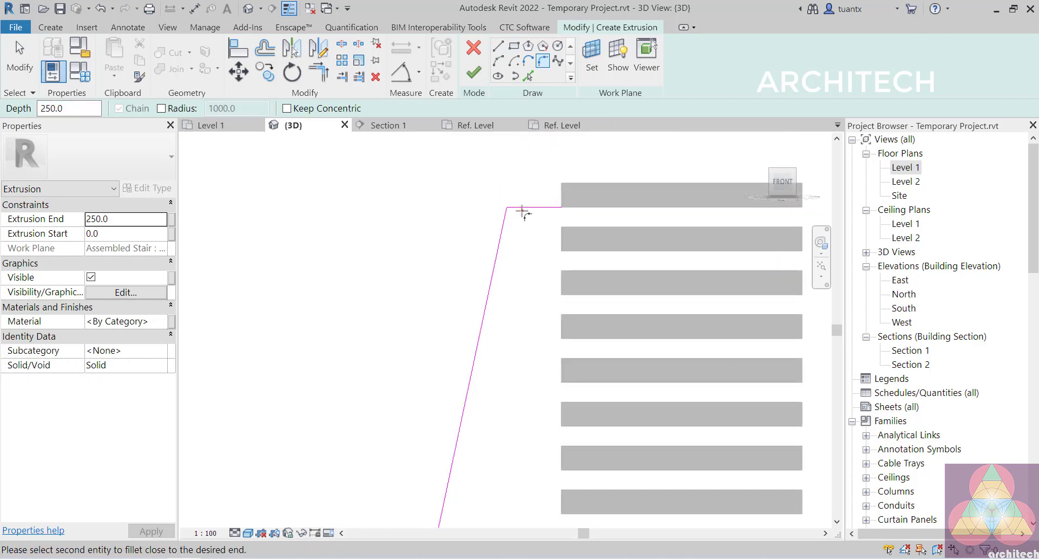
pyautogui.click(504, 222)
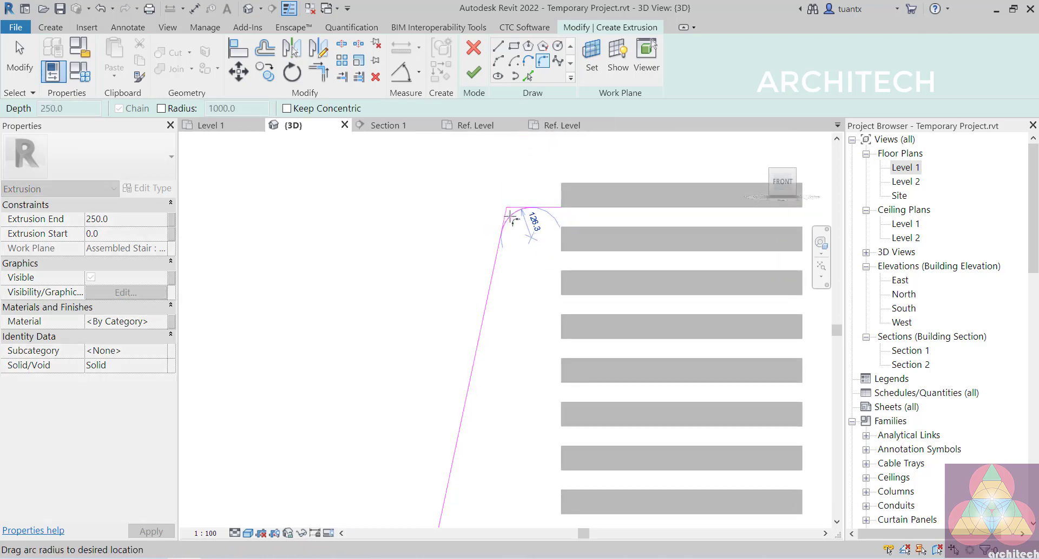
pyautogui.click(511, 217)
pyautogui.press('Escape')
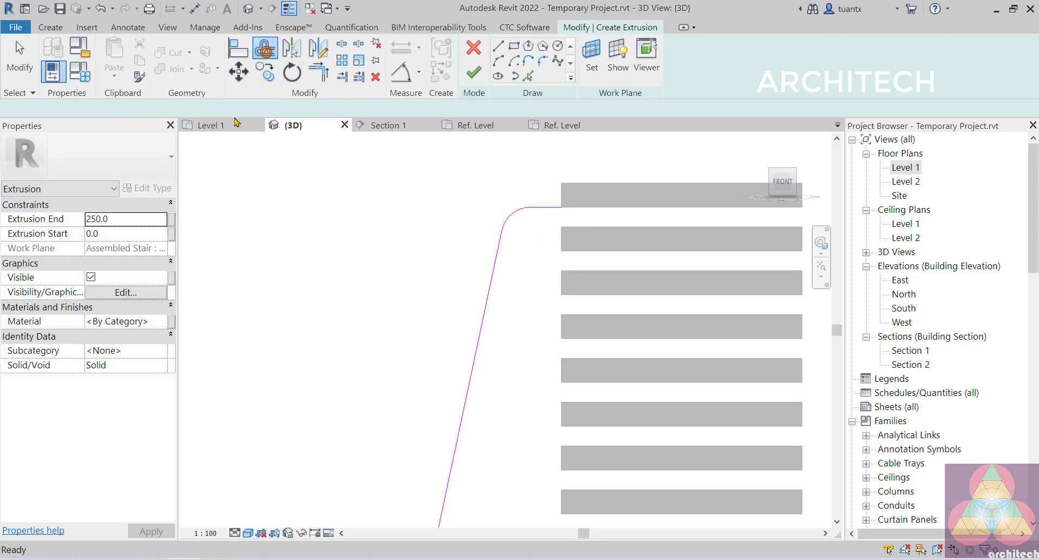
# Offset copies of the profile's top line, top arc and sloping line by 100 mm towards the lower flight.
pyautogui.write('of')
pyautogui.write('100.0')
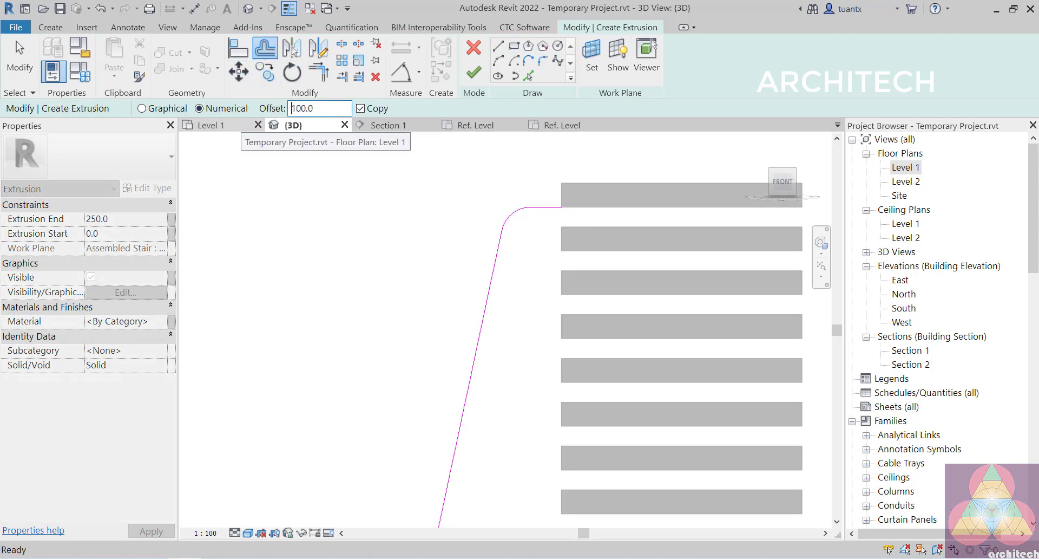
pyautogui.click(513, 218)
pyautogui.click(493, 258)
# Offset the short bottom line by 100 mm so a copy lies level with the lowest tread's top edge.
pyautogui.scroll(-5, 471, 366)
pyautogui.moveTo(468, 476); pyautogui.dragTo(533, 241, button='middle')
pyautogui.scroll(2, 453, 469)
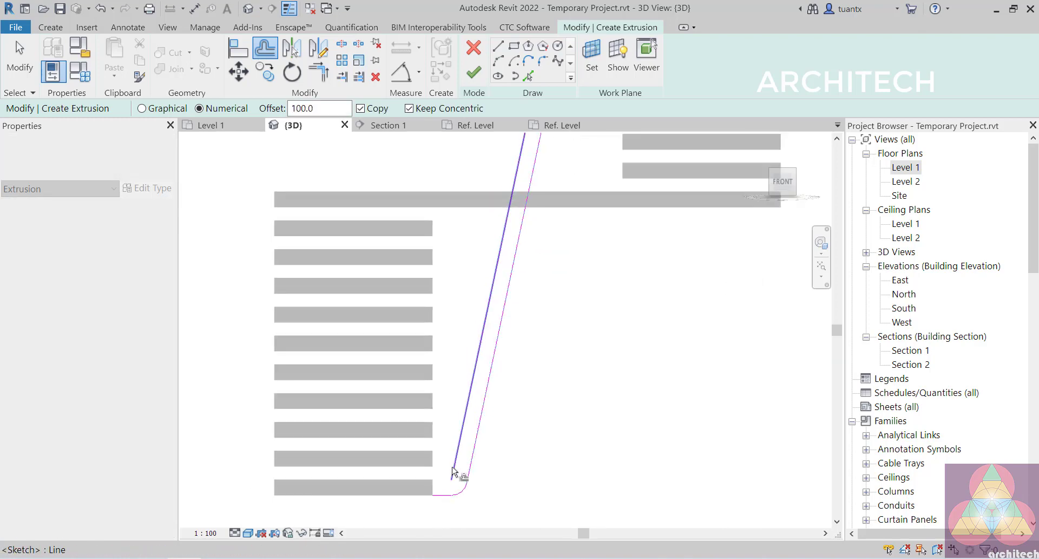
pyautogui.scroll(5, 454, 470)
pyautogui.moveTo(467, 503); pyautogui.dragTo(499, 389, button='middle')
pyautogui.click(435, 430)
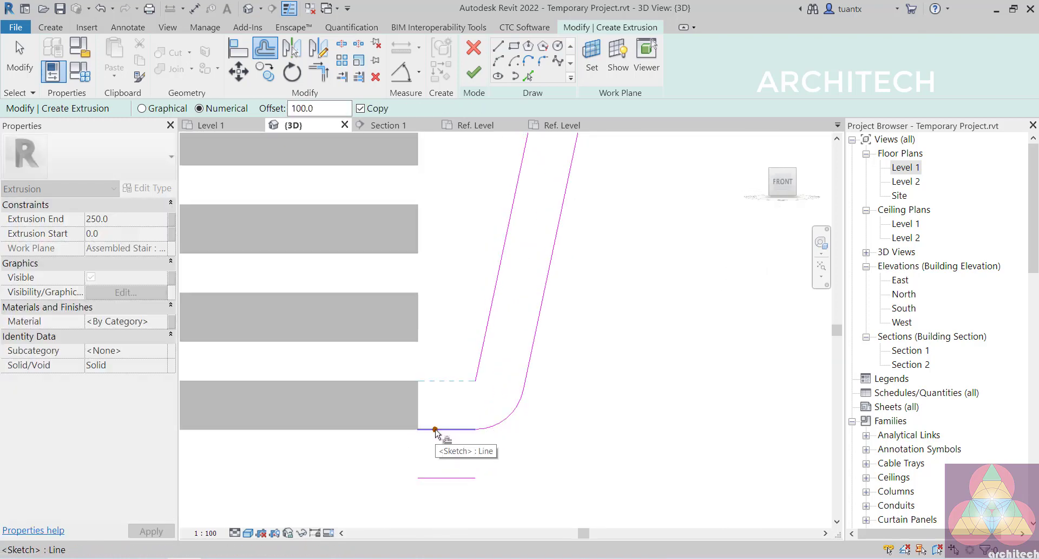
pyautogui.click(435, 431)
# Delete the stray offset line below the lowest tread.
pyautogui.scroll(-1, 463, 429)
pyautogui.moveTo(463, 429); pyautogui.dragTo(485, 368, button='middle')
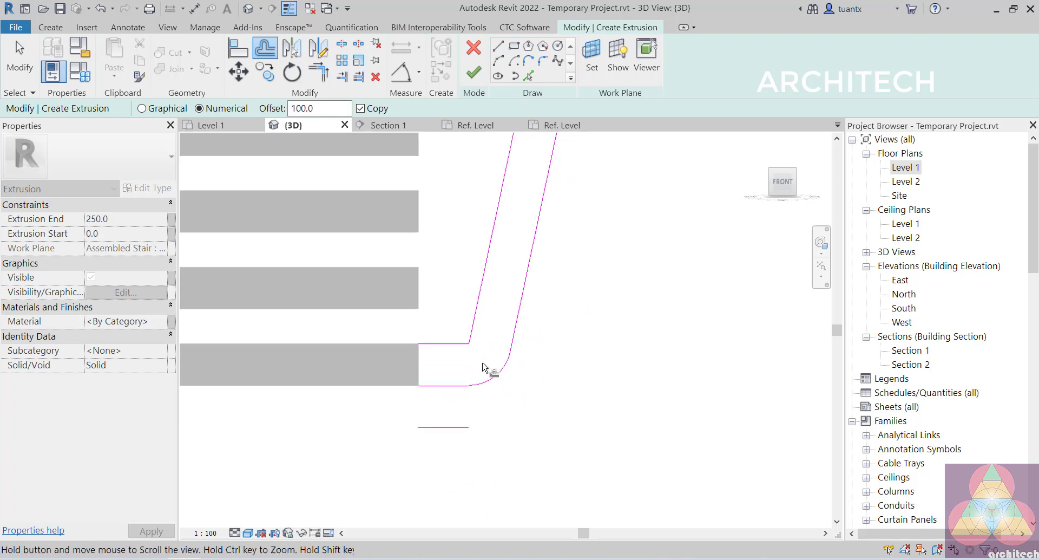
pyautogui.press('Escape')
pyautogui.moveTo(471, 446); pyautogui.dragTo(427, 423)
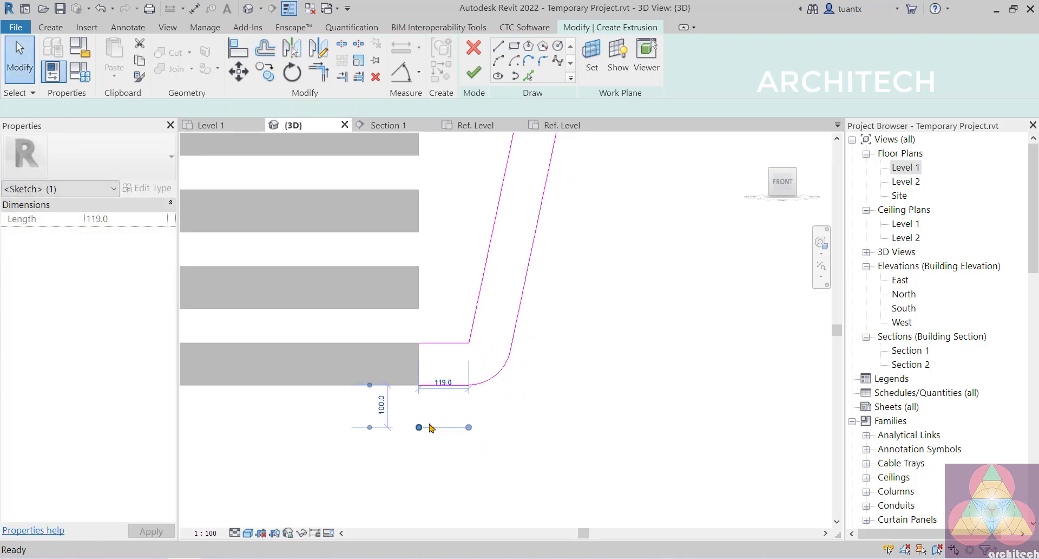
pyautogui.press('Delete')
# Close both profile ends with lines picked along the tread end edges, then finish the extrusion and the in-place model.
pyautogui.moveTo(451, 383)
pyautogui.mouseDown(button='middle')
pyautogui.moveTo(444, 369)
pyautogui.moveTo(474, 434)
pyautogui.moveTo(474, 490)
pyautogui.mouseUp(button='middle')
pyautogui.click(414, 357)
pyautogui.scroll(-2, 465, 290)
pyautogui.scroll(-2, 561, 310)
pyautogui.moveTo(563, 309); pyautogui.dragTo(503, 536, button='middle')
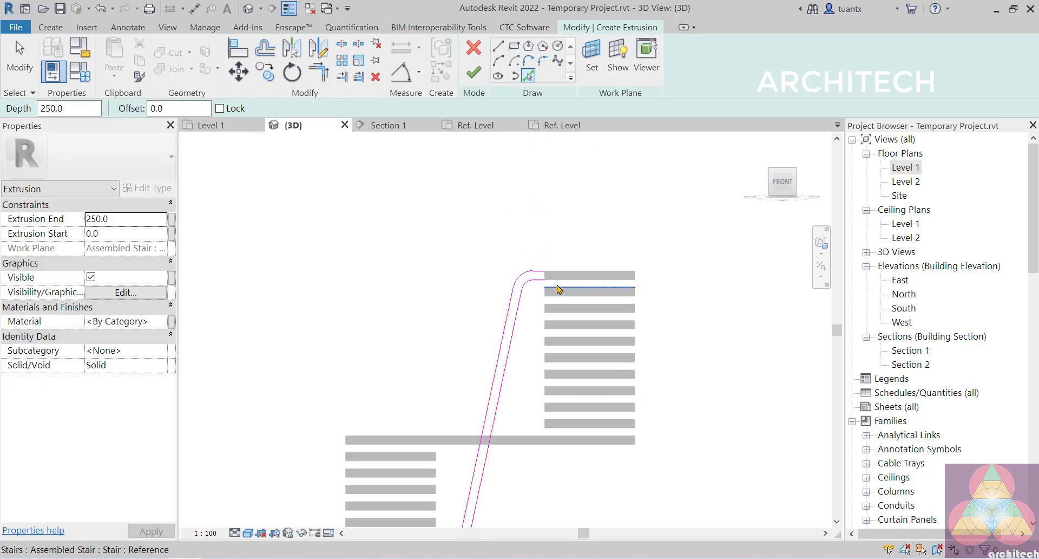
pyautogui.scroll(4, 559, 289)
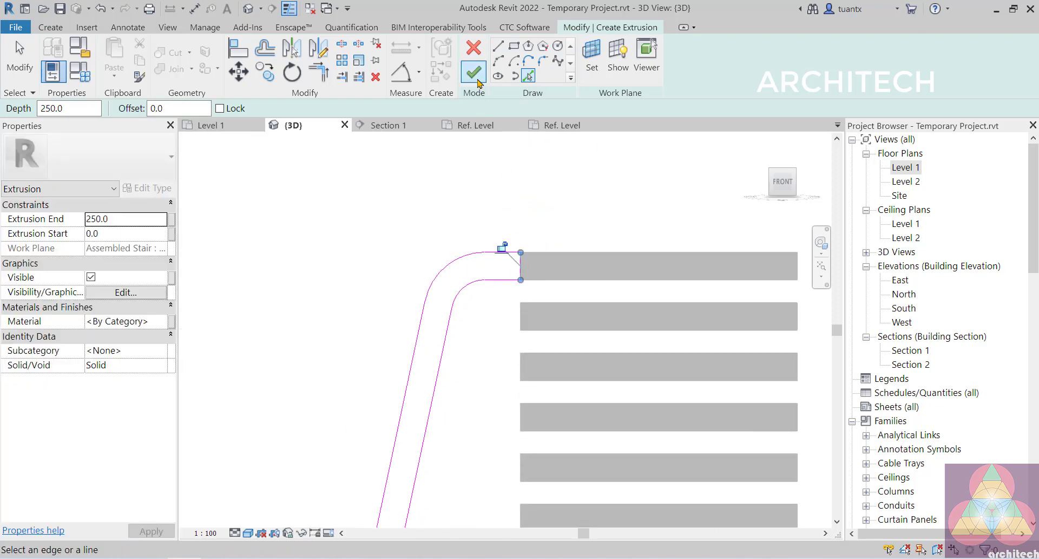
pyautogui.click(475, 73)
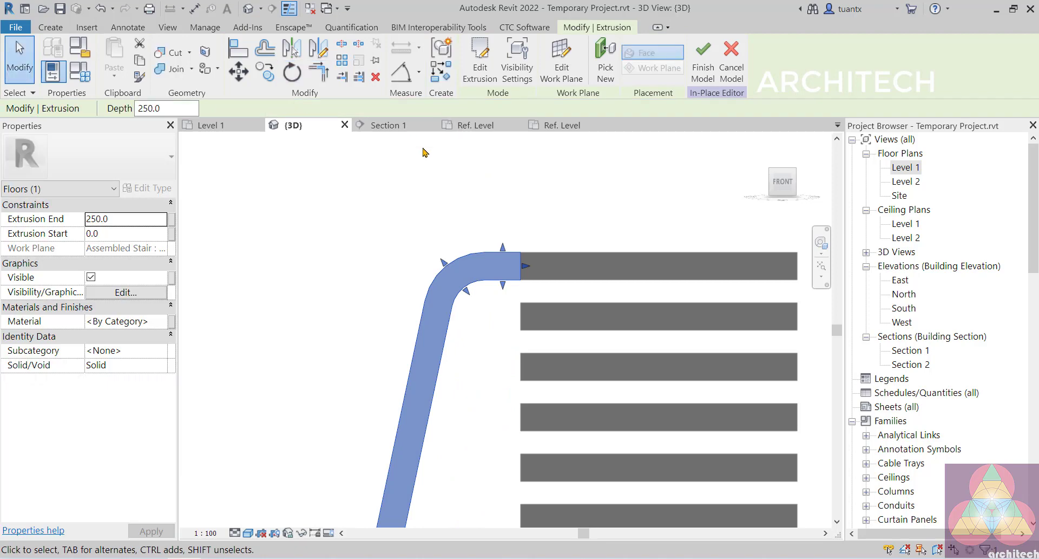
pyautogui.click(703, 68)
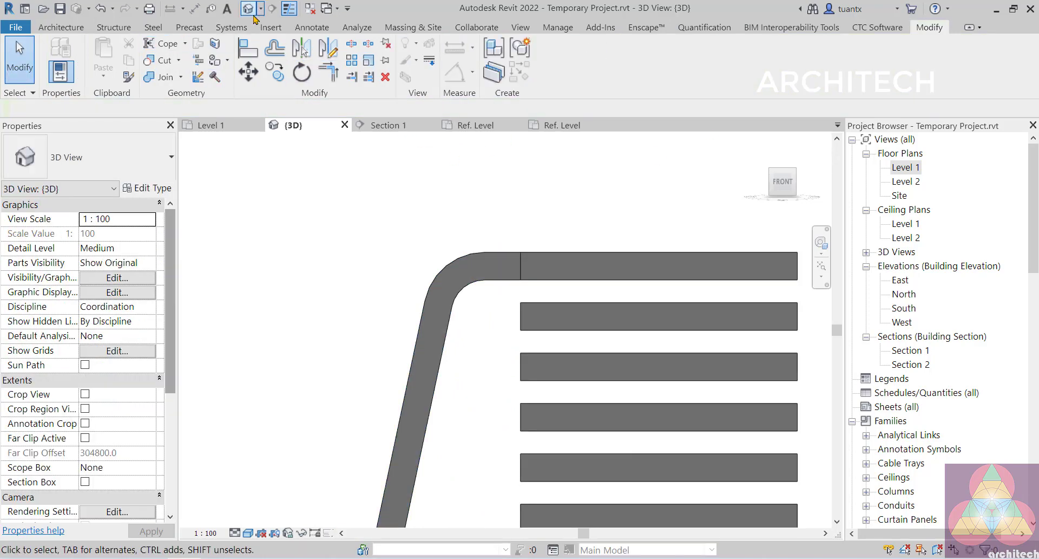
# Reopen the in-place connecting piece for editing from a 3D view and select its extrusion.
pyautogui.click(757, 143)
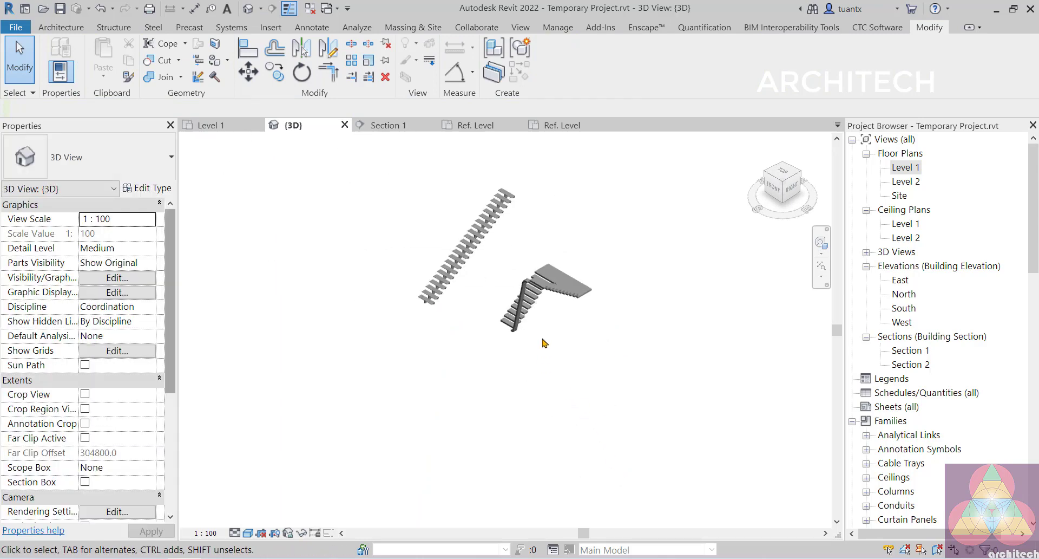
pyautogui.keyDown('shift'); pyautogui.moveTo(544, 343); pyautogui.dragTo(353, 435, button='middle'); pyautogui.keyUp('shift')
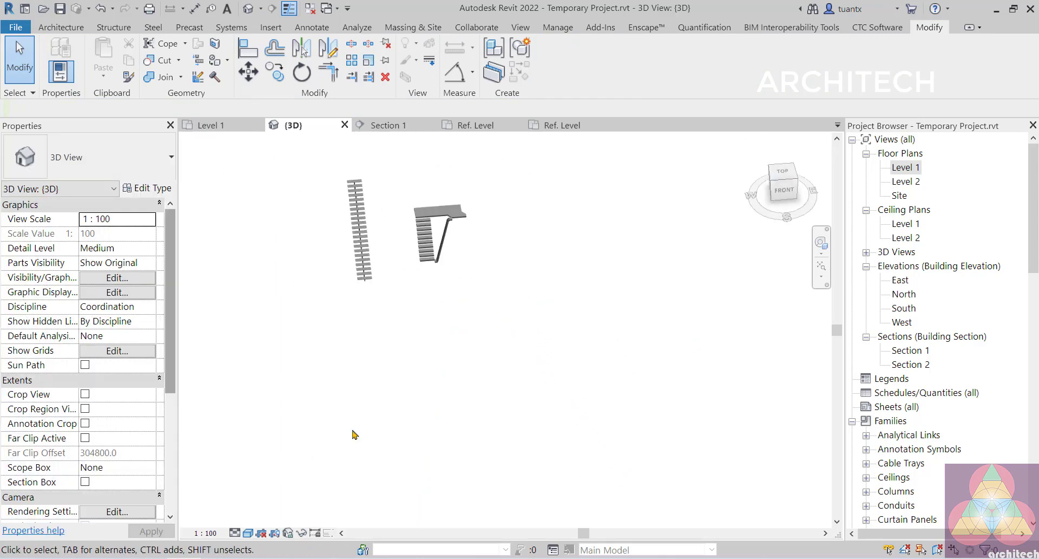
pyautogui.scroll(6, 430, 222)
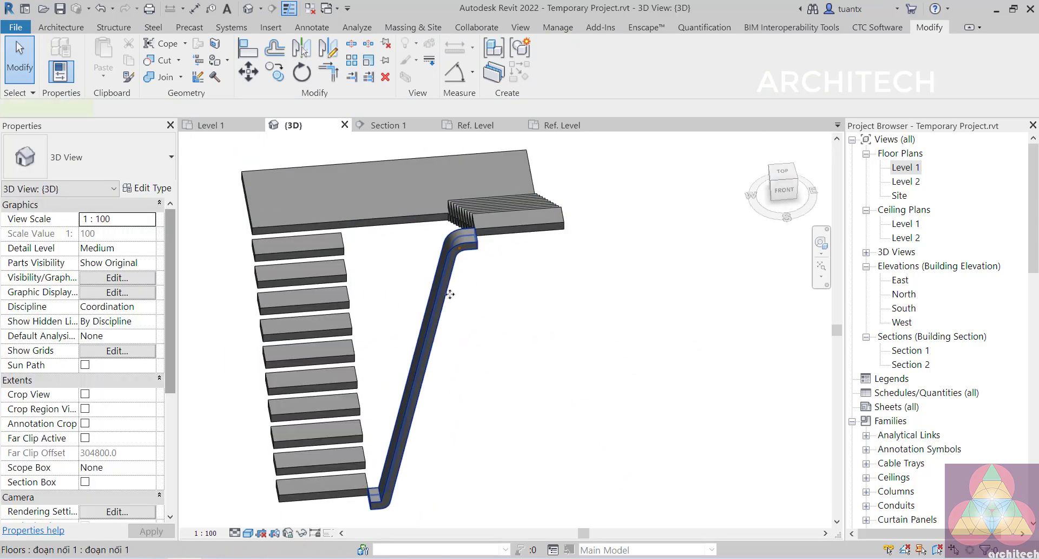
pyautogui.click(450, 294)
pyautogui.keyDown('shift'); pyautogui.moveTo(450, 294); pyautogui.dragTo(630, 357, button='middle'); pyautogui.keyUp('shift')
pyautogui.scroll(4, 316, 297)
pyautogui.moveTo(333, 290); pyautogui.dragTo(343, 210, button='middle')
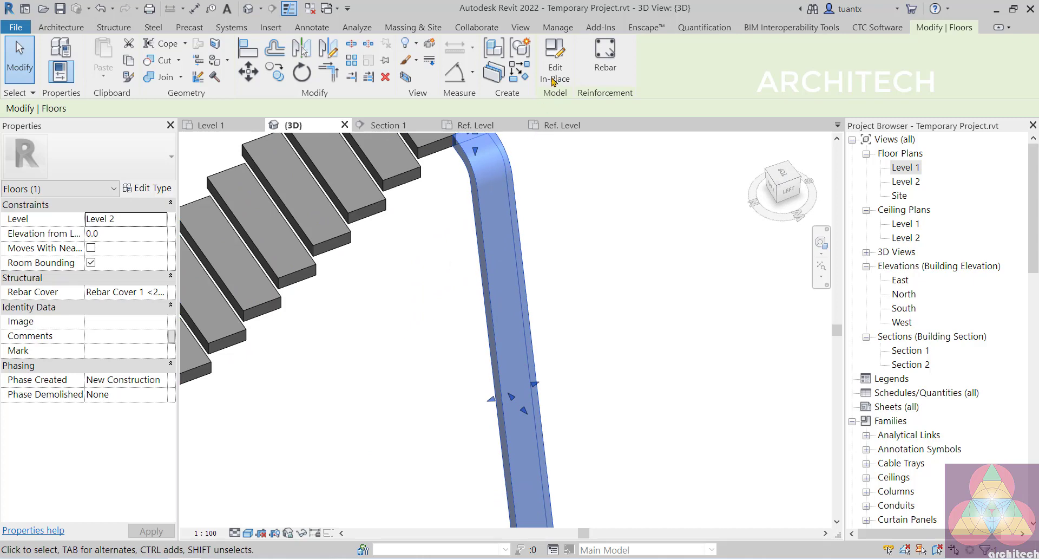
pyautogui.doubleClick(487, 227)
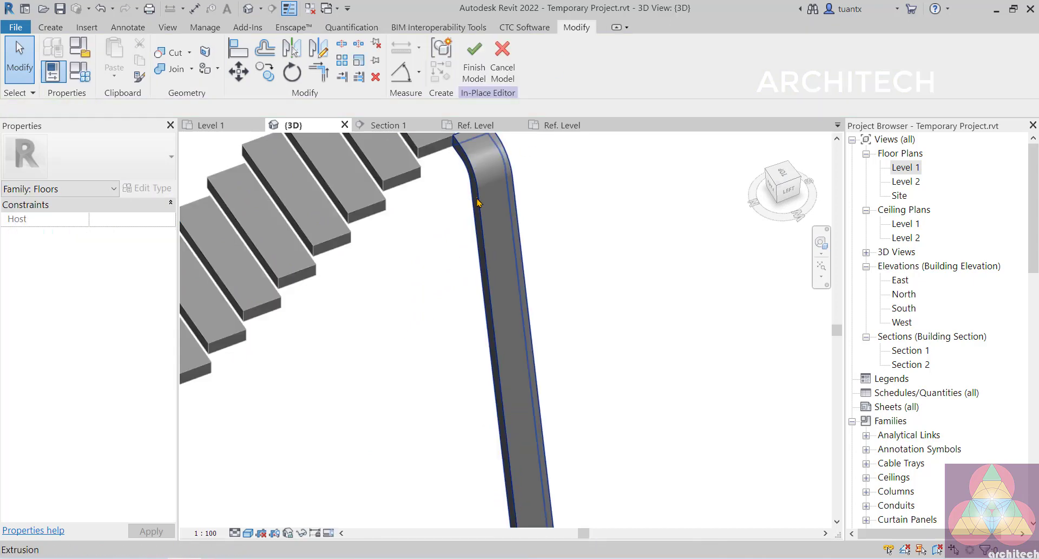
pyautogui.click(477, 198)
# Set the connecting piece's extrusion end to -250 mm and finish the in-place model.
pyautogui.moveTo(422, 310); pyautogui.dragTo(404, 384, button='middle')
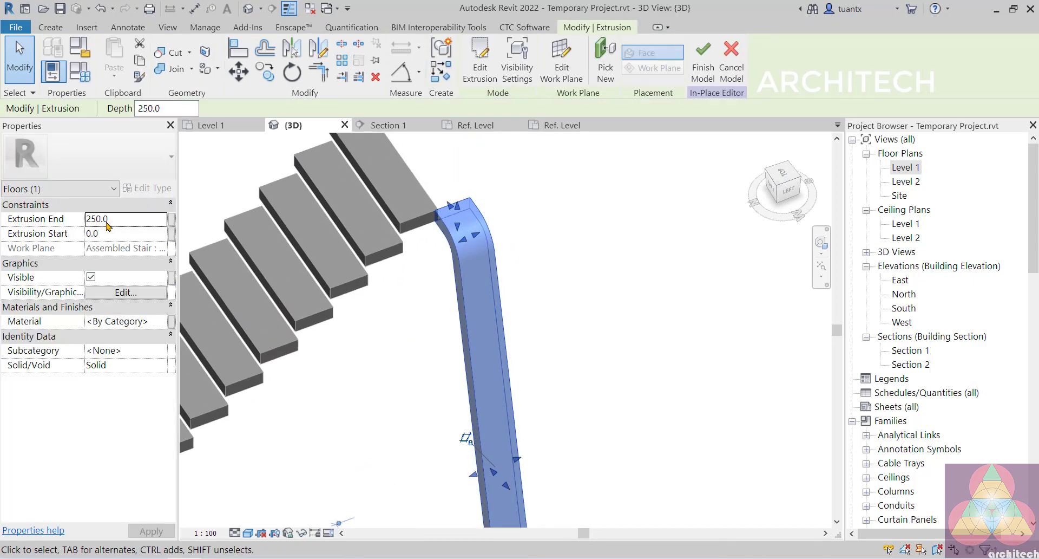
pyautogui.click(131, 221)
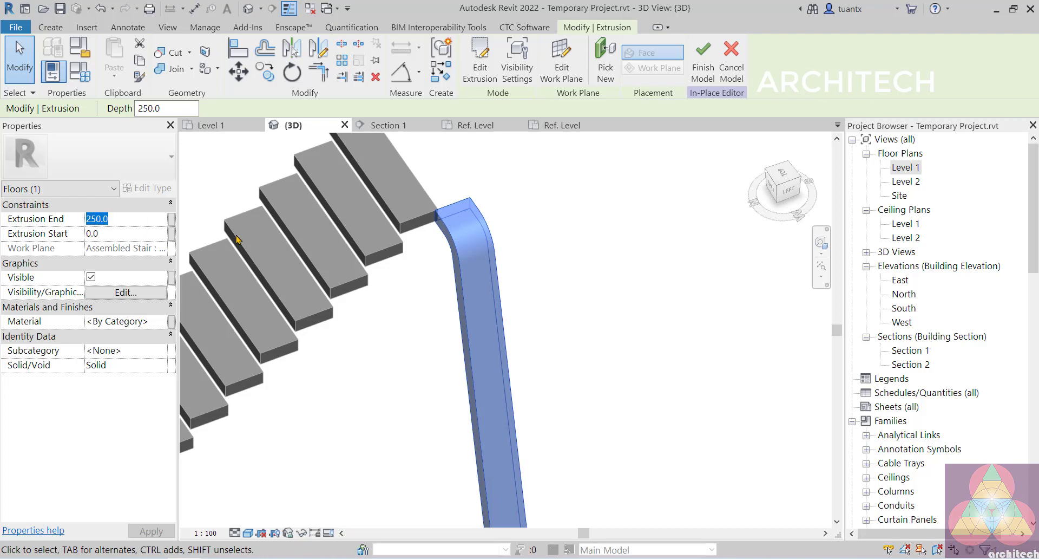
pyautogui.click(127, 215)
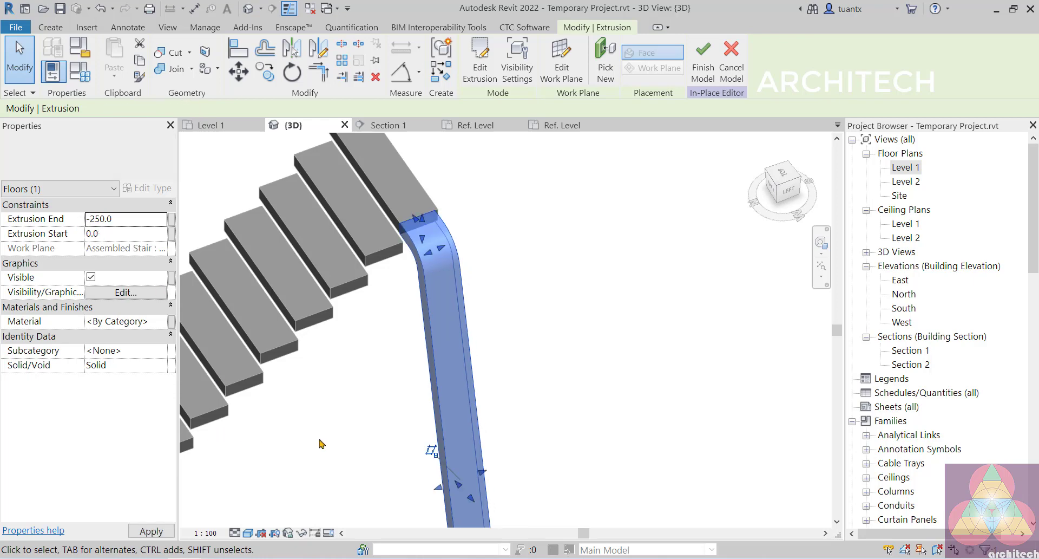
pyautogui.click(705, 71)
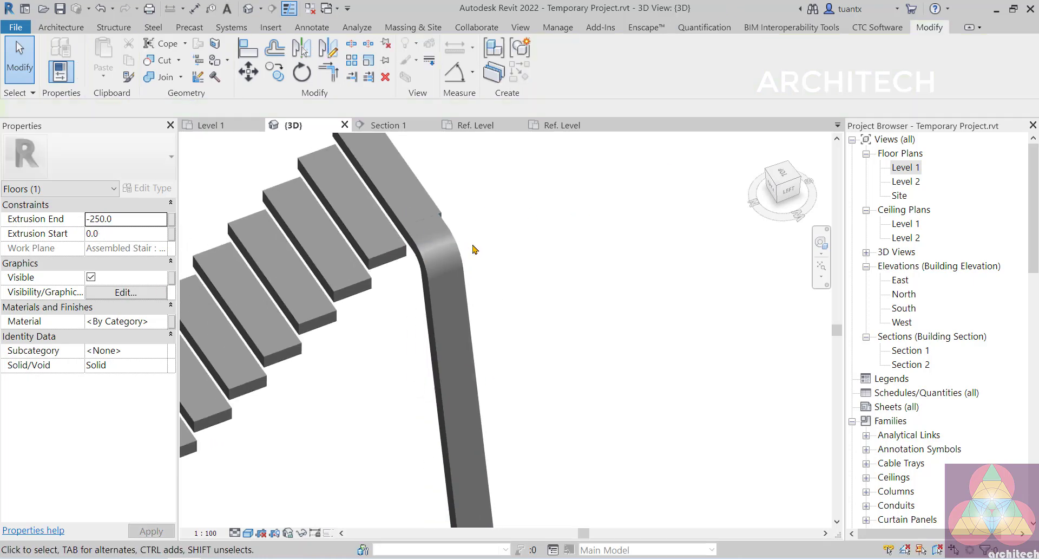
# Examine the extruded connecting piece and its joints with both stair flights from several angles.
pyautogui.moveTo(478, 394); pyautogui.dragTo(439, 208, button='middle')
pyautogui.scroll(-2, 439, 208)
pyautogui.keyDown('shift'); pyautogui.moveTo(486, 348); pyautogui.dragTo(350, 404, button='middle'); pyautogui.keyUp('shift')
pyautogui.scroll(-3, 490, 438)
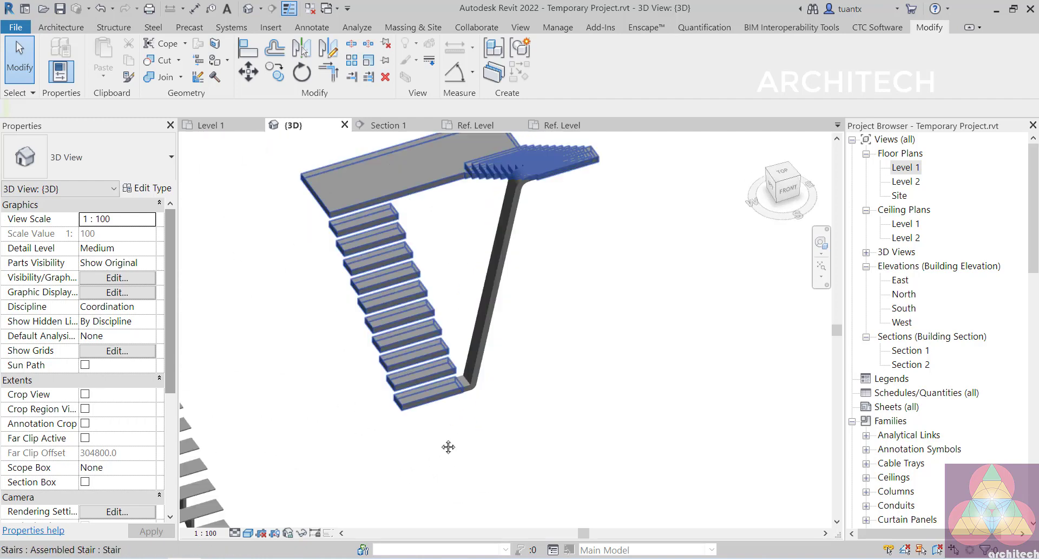
pyautogui.scroll(5, 447, 445)
pyautogui.scroll(-1, 451, 447)
pyautogui.keyDown('shift'); pyautogui.moveTo(475, 448); pyautogui.dragTo(558, 360, button='middle'); pyautogui.keyUp('shift')
pyautogui.scroll(-1, 612, 447)
pyautogui.scroll(-2, 558, 362)
pyautogui.keyDown('shift'); pyautogui.moveTo(572, 399); pyautogui.dragTo(432, 416, button='middle'); pyautogui.keyUp('shift')
pyautogui.scroll(-1, 432, 415)
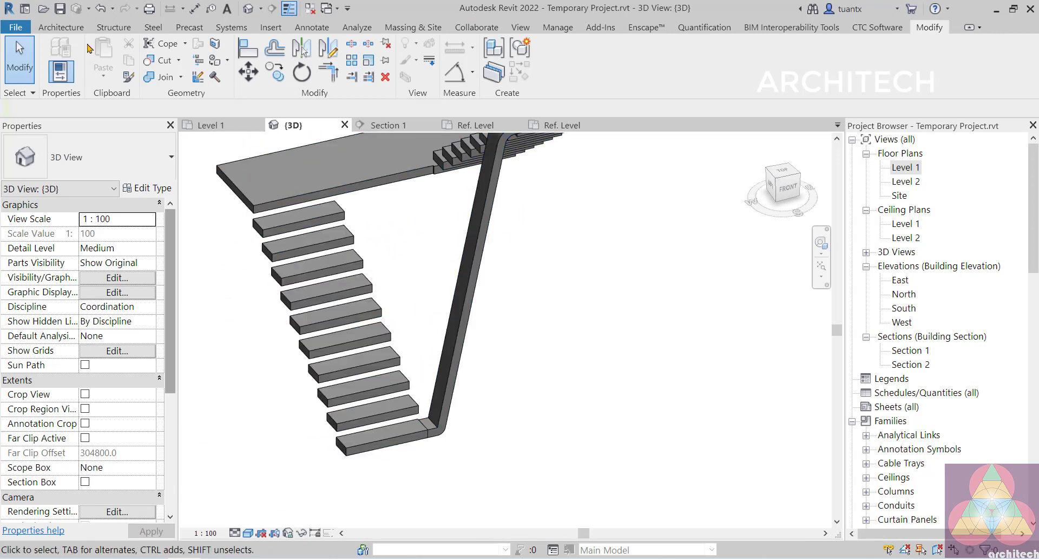
pyautogui.click(52, 29)
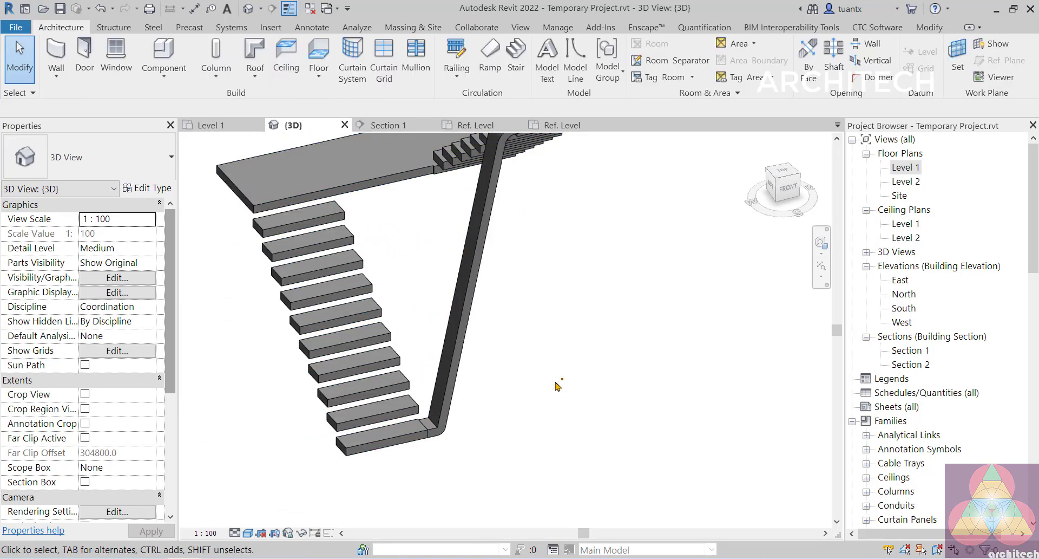
pyautogui.click(436, 425)
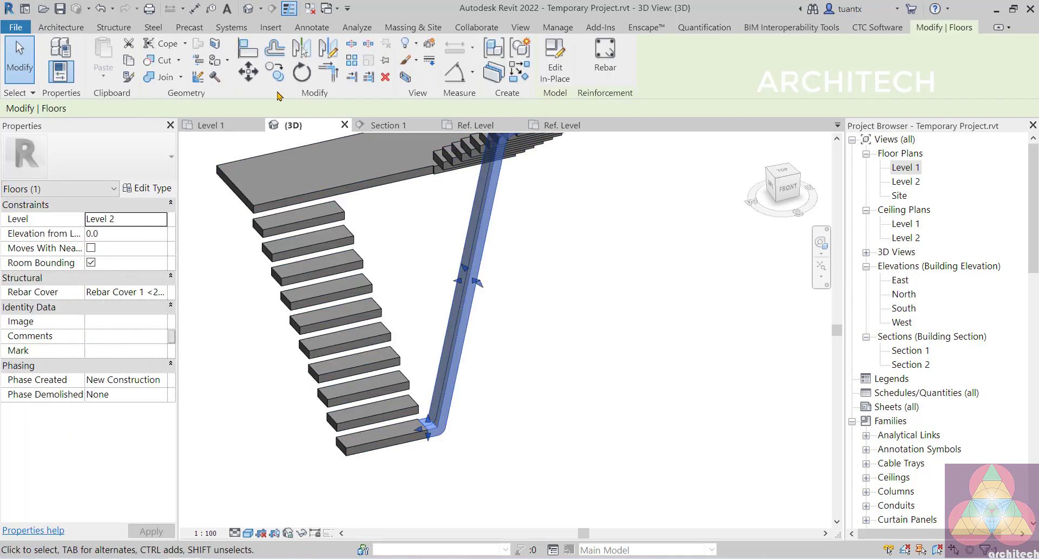
pyautogui.click(275, 71)
pyautogui.scroll(3, 433, 428)
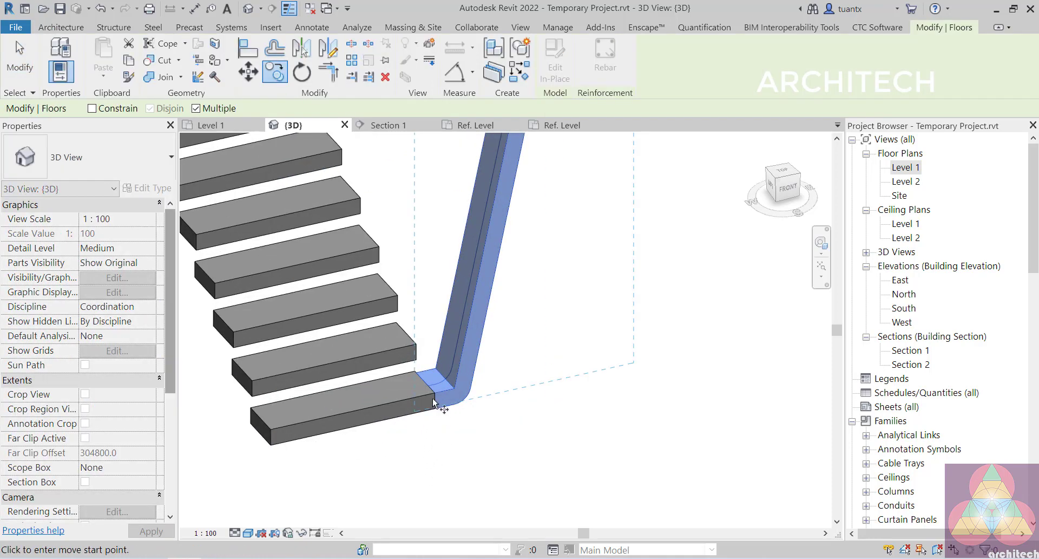
# Create a new in-place model in the Floors category with the name Floors 1.
pyautogui.click(61, 27)
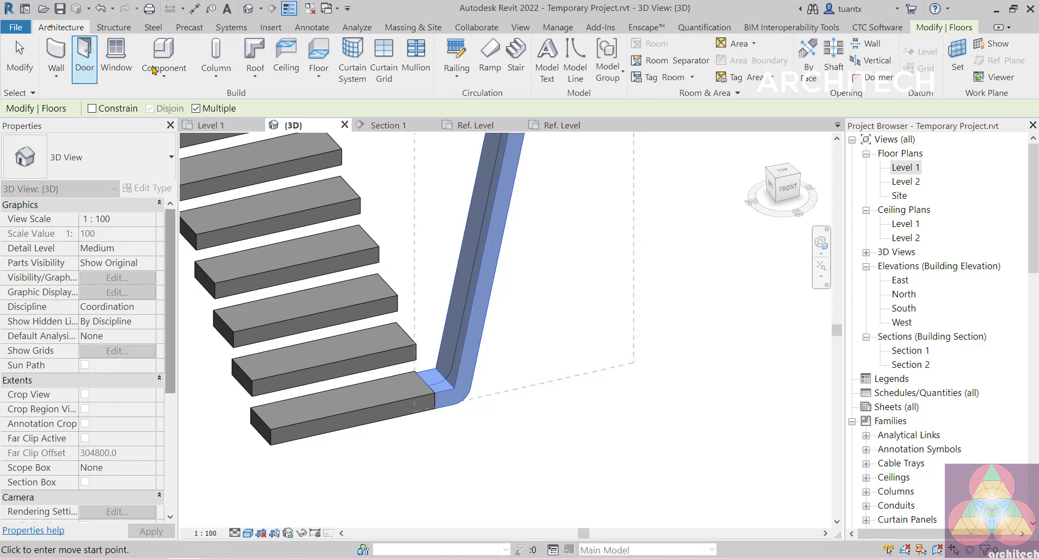
pyautogui.click(182, 82)
pyautogui.click(190, 134)
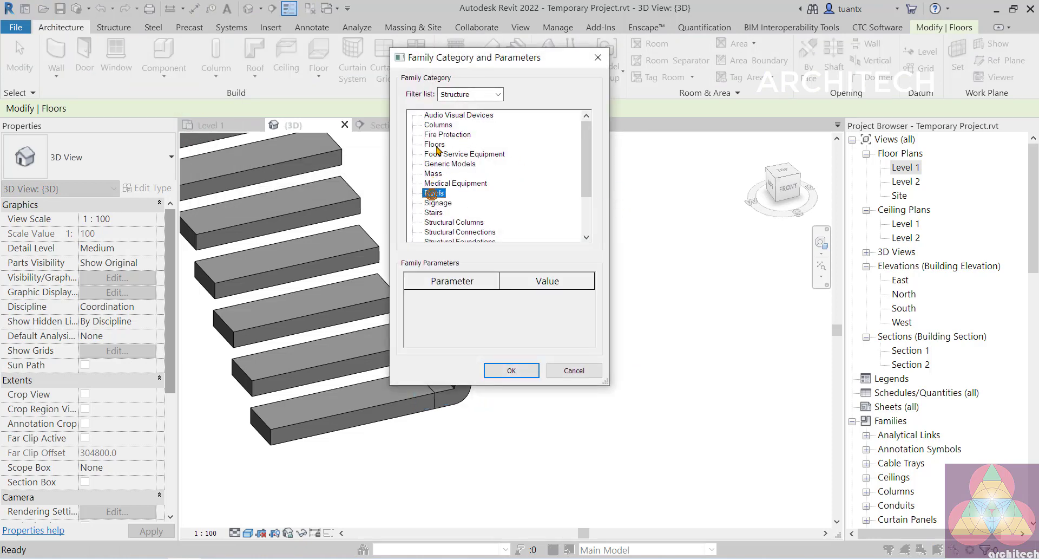
pyautogui.click(497, 368)
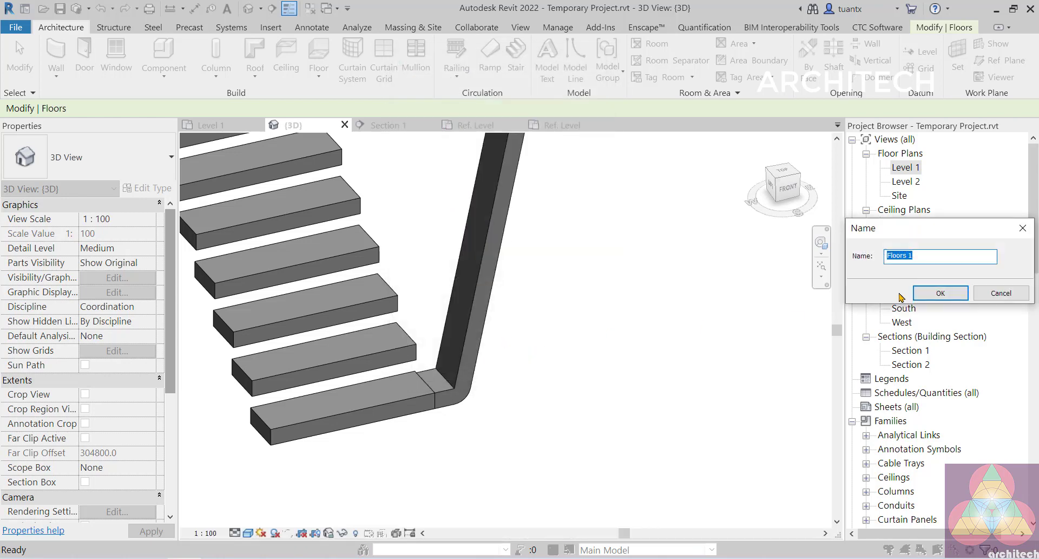
pyautogui.click(941, 293)
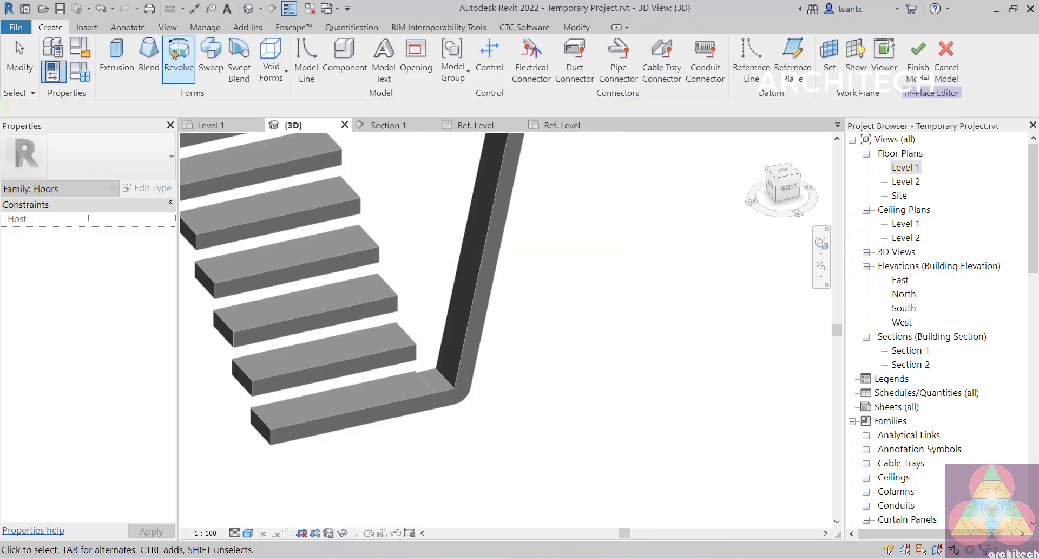
# Start an extrusion and set its work plane by picking the front face of the second-lowest tread.
pyautogui.click(131, 72)
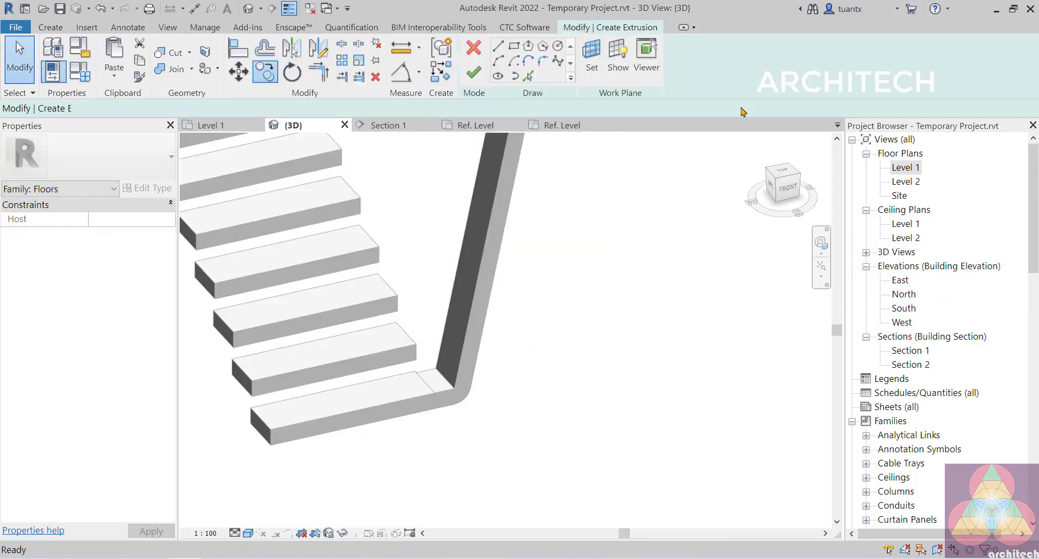
pyautogui.click(592, 54)
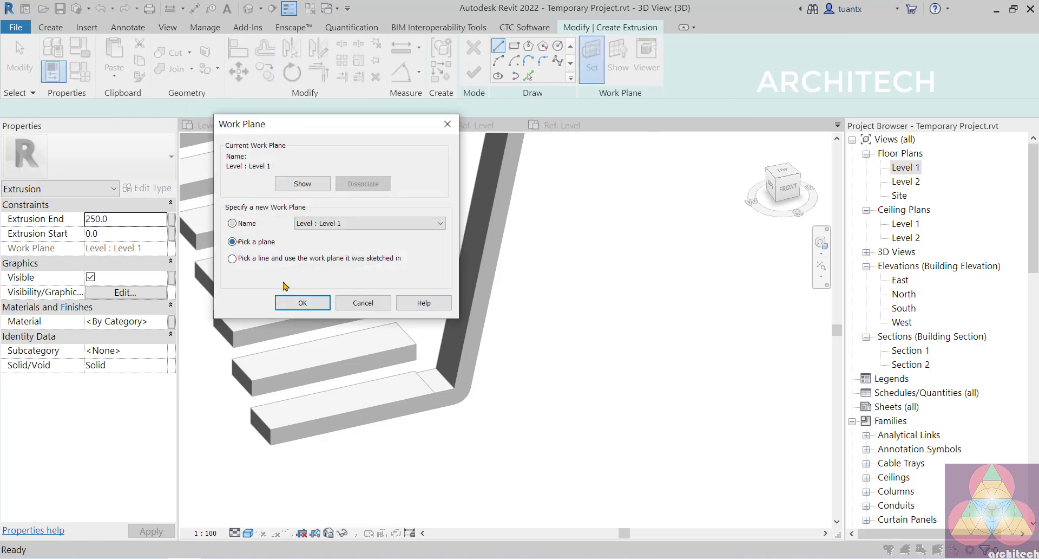
pyautogui.click(303, 304)
pyautogui.click(398, 353)
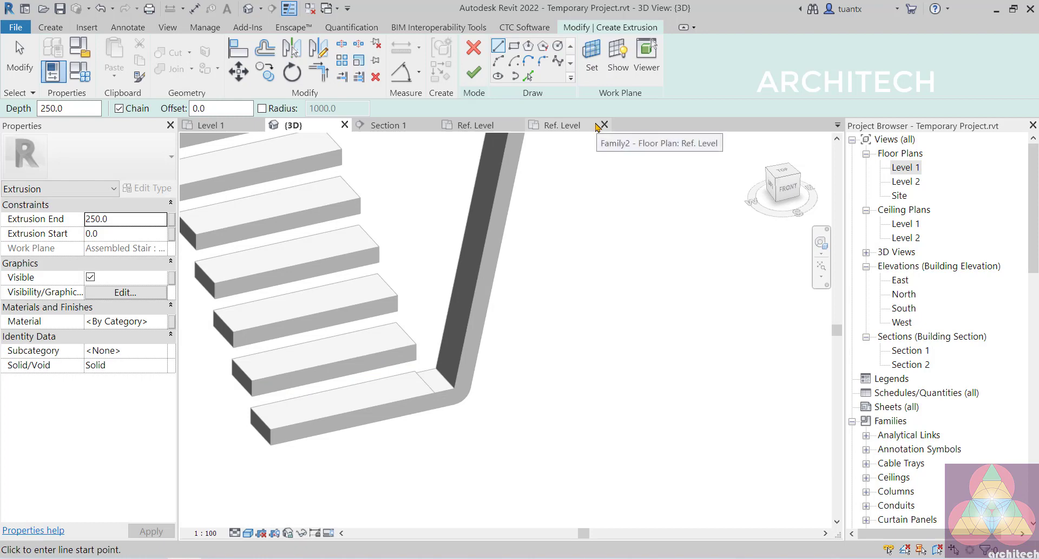
# From the front view, pick both slanted edges of the existing connecting piece as profile lines for the extrusion.
pyautogui.click(788, 187)
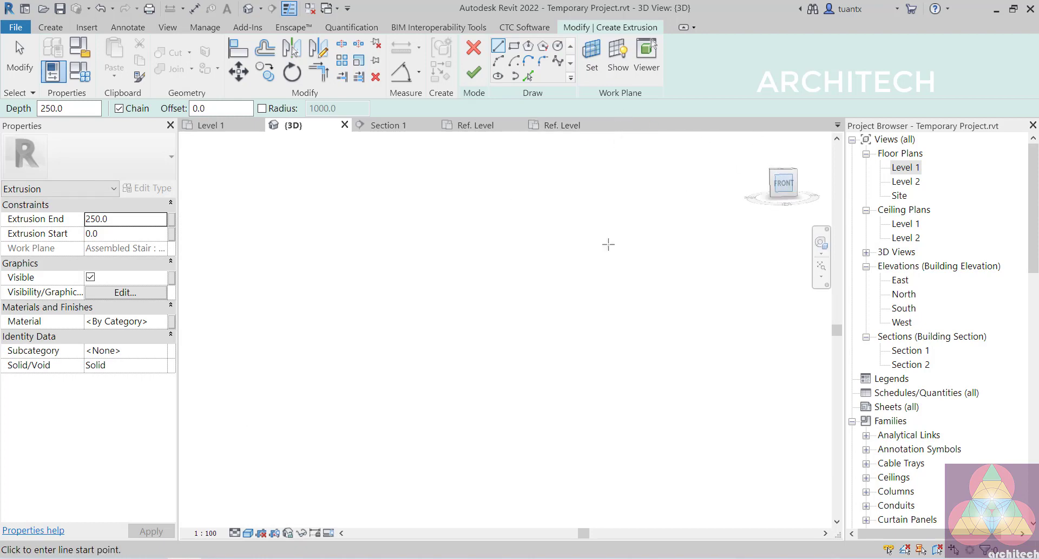
pyautogui.scroll(-6, 530, 277)
pyautogui.scroll(6, 673, 341)
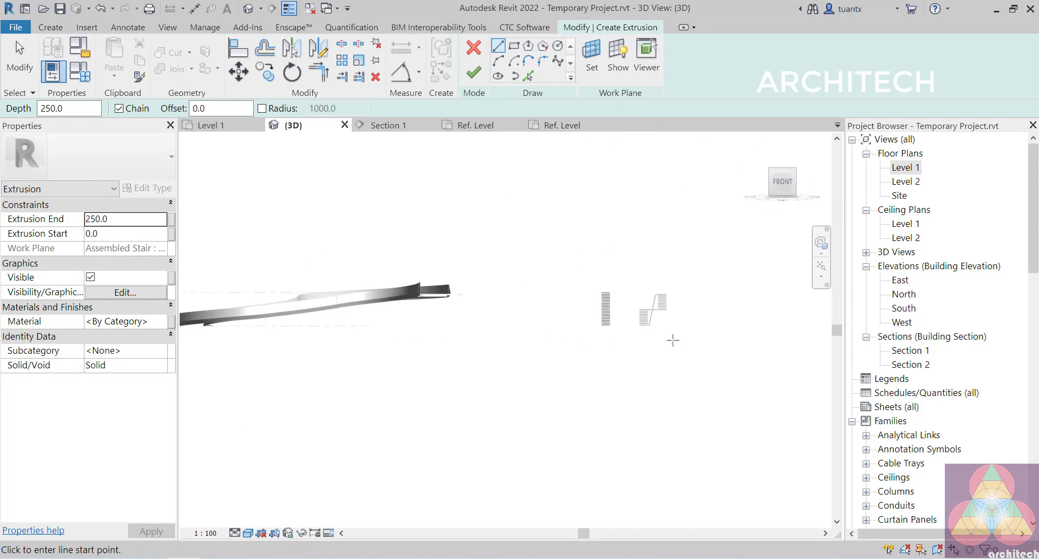
pyautogui.scroll(8, 642, 276)
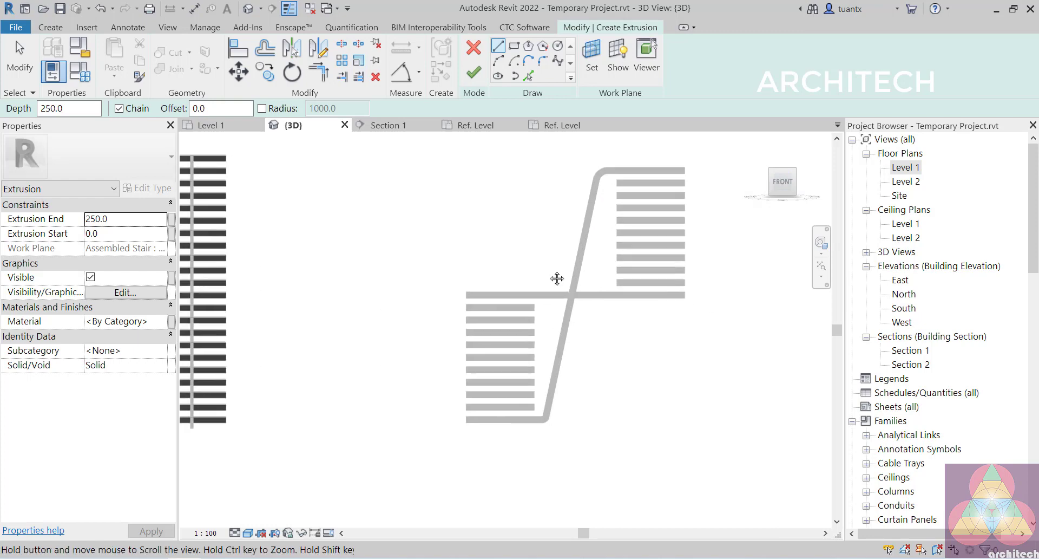
pyautogui.moveTo(536, 266); pyautogui.dragTo(490, 267, button='middle')
pyautogui.scroll(2, 490, 266)
pyautogui.moveTo(509, 309); pyautogui.dragTo(506, 315, button='middle')
pyautogui.scroll(2, 471, 466)
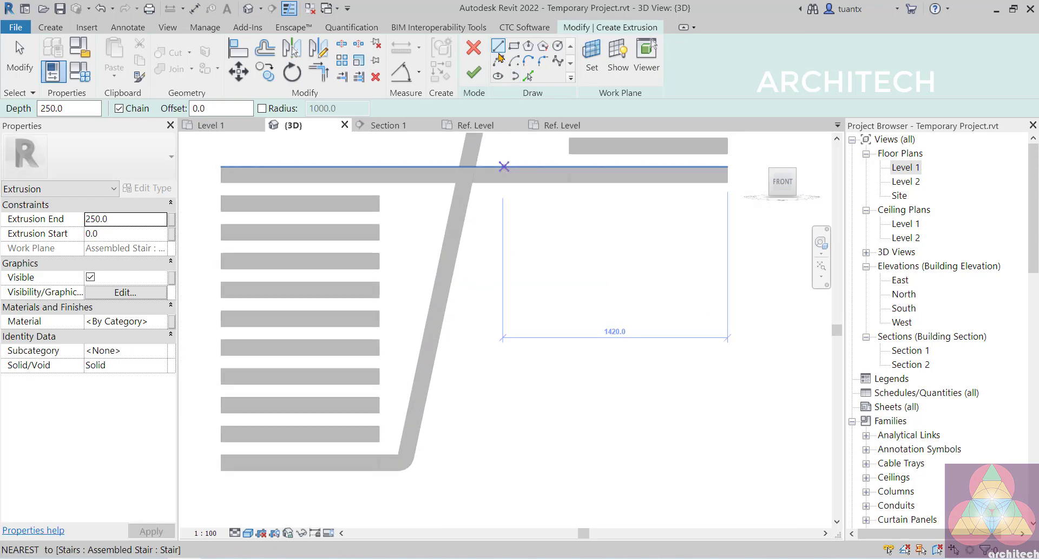
pyautogui.scroll(2, 430, 443)
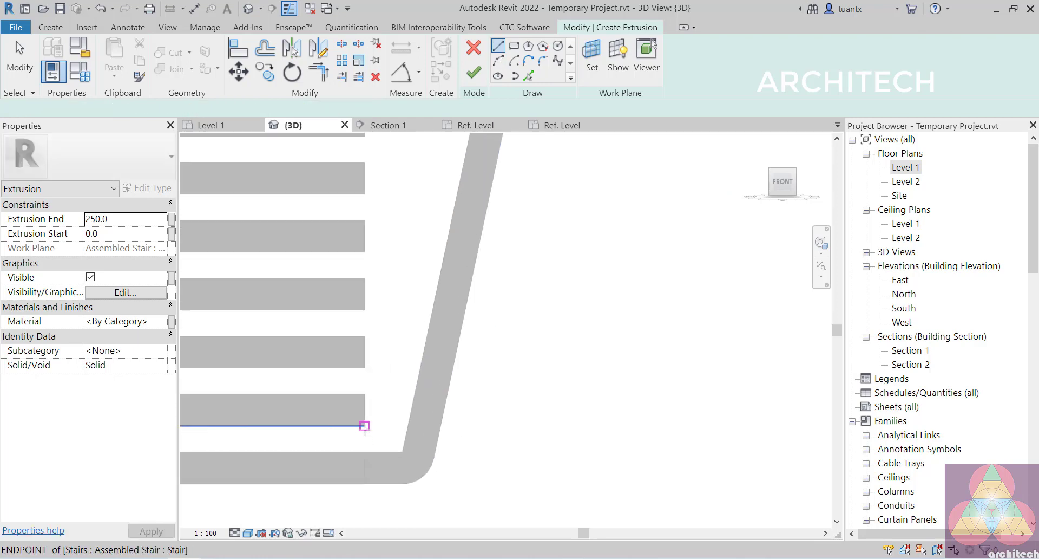
pyautogui.scroll(-1, 411, 379)
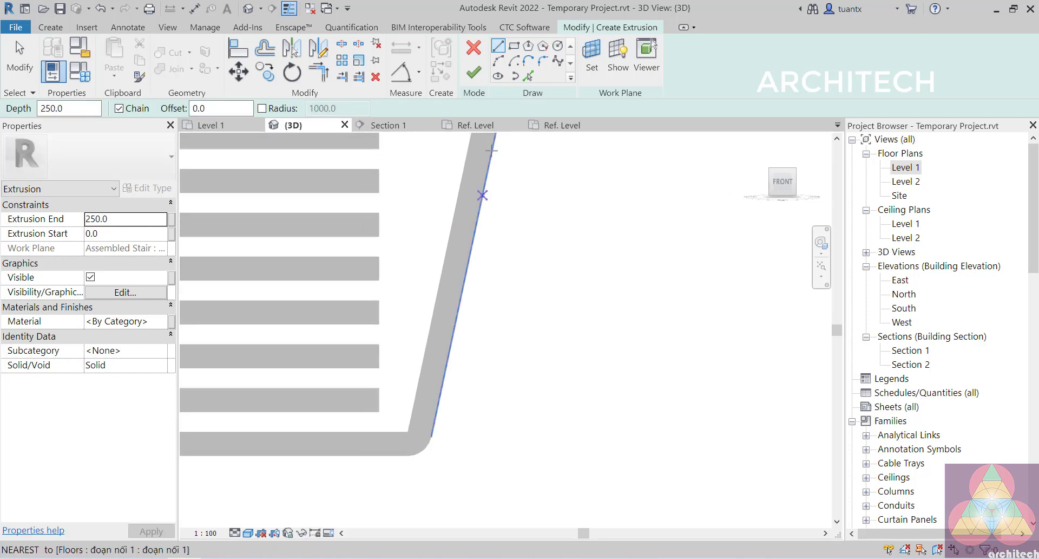
pyautogui.click(528, 76)
pyautogui.click(467, 176)
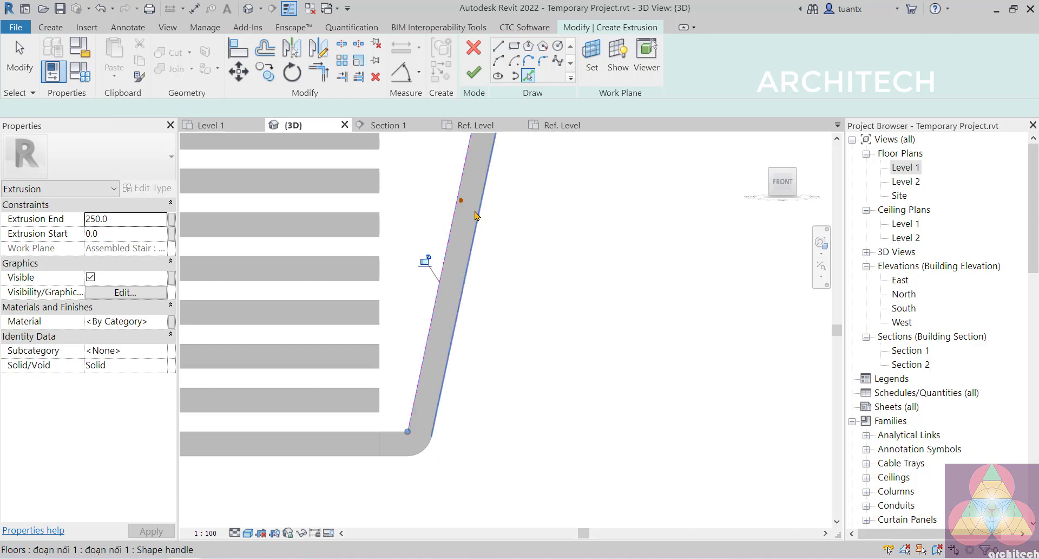
pyautogui.scroll(-1, 522, 355)
pyautogui.scroll(2, 420, 397)
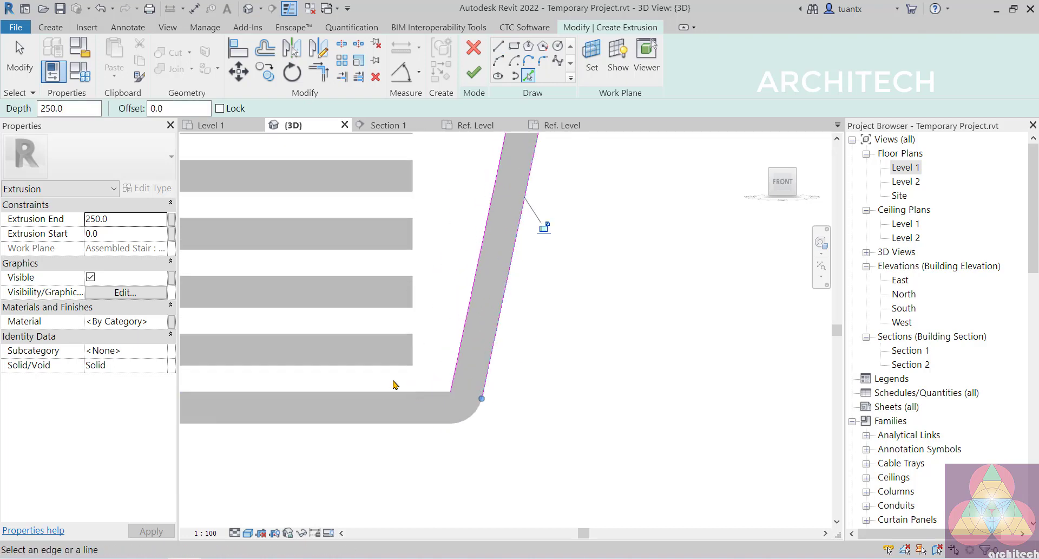
# Pick the upper and lower edges of the second-lowest tread and the topmost tread as profile lines.
pyautogui.scroll(-3, 413, 417)
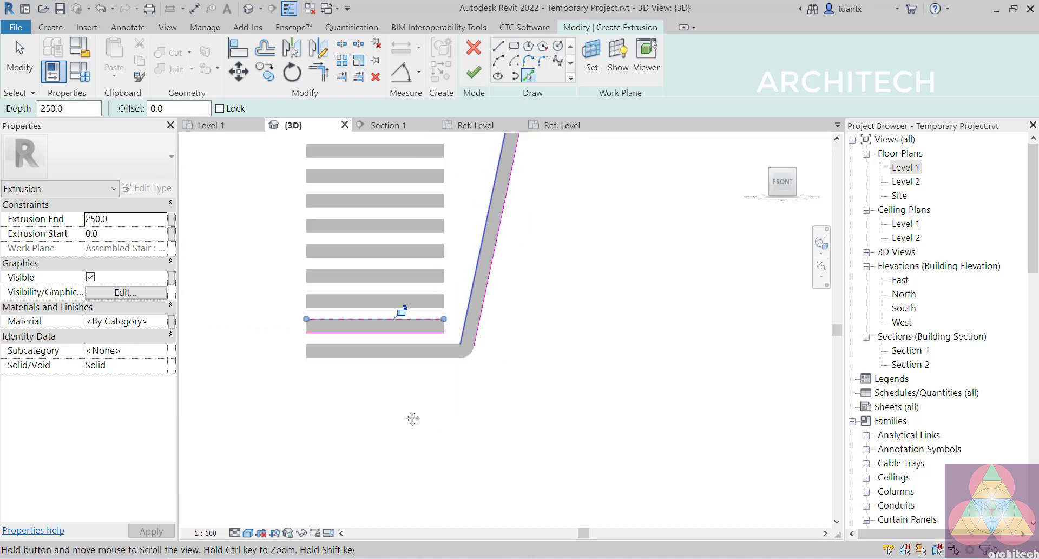
pyautogui.scroll(4, 499, 174)
pyautogui.click(513, 153)
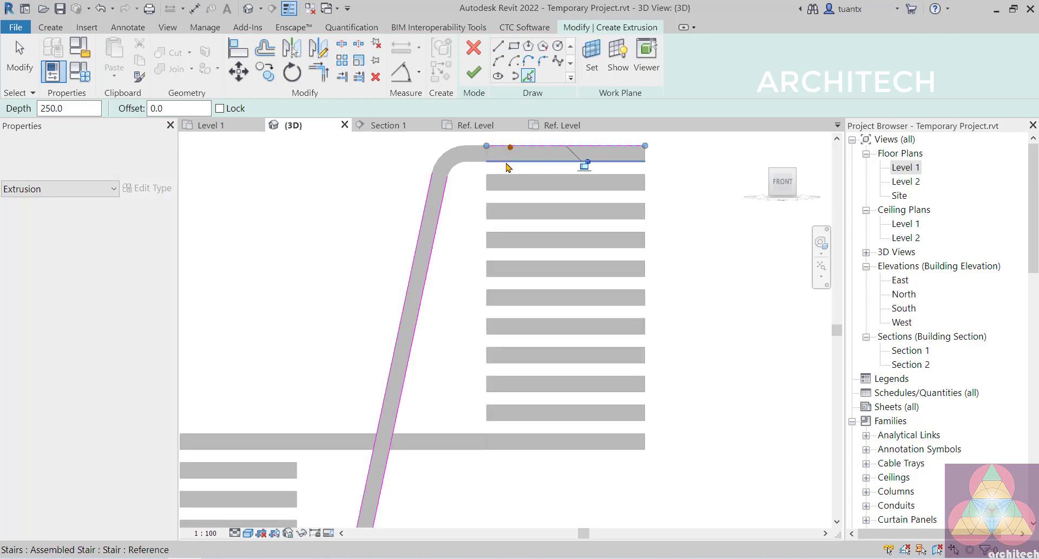
# Trim the slanted profile lines to corners with the topmost and second-lowest tread lines.
pyautogui.press('t')
pyautogui.press('r')
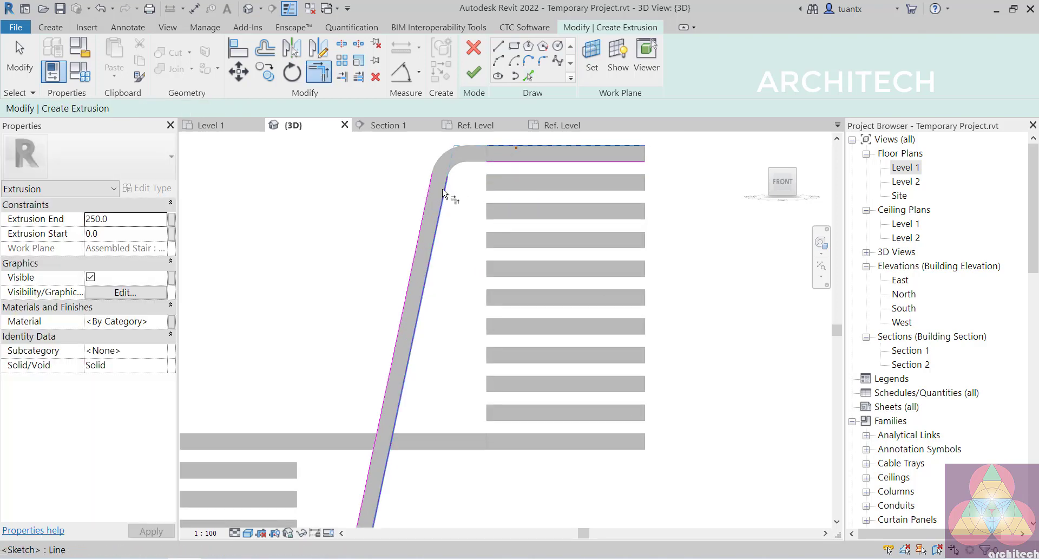
pyautogui.click(433, 194)
pyautogui.click(444, 197)
pyautogui.scroll(-2, 493, 324)
pyautogui.moveTo(493, 325); pyautogui.dragTo(527, 265, button='middle')
pyautogui.scroll(3, 432, 493)
pyautogui.click(379, 456)
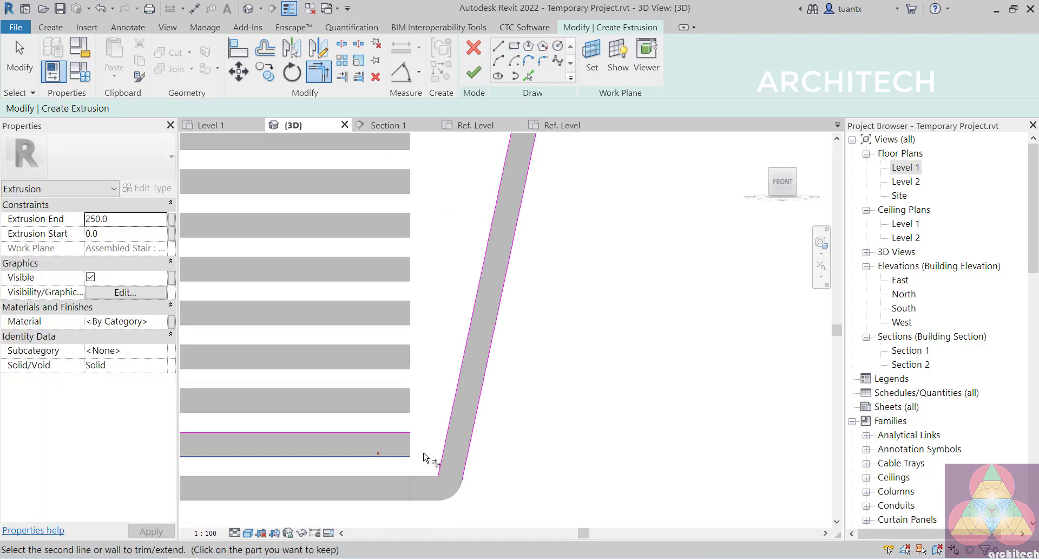
pyautogui.click(472, 433)
pyautogui.click(391, 433)
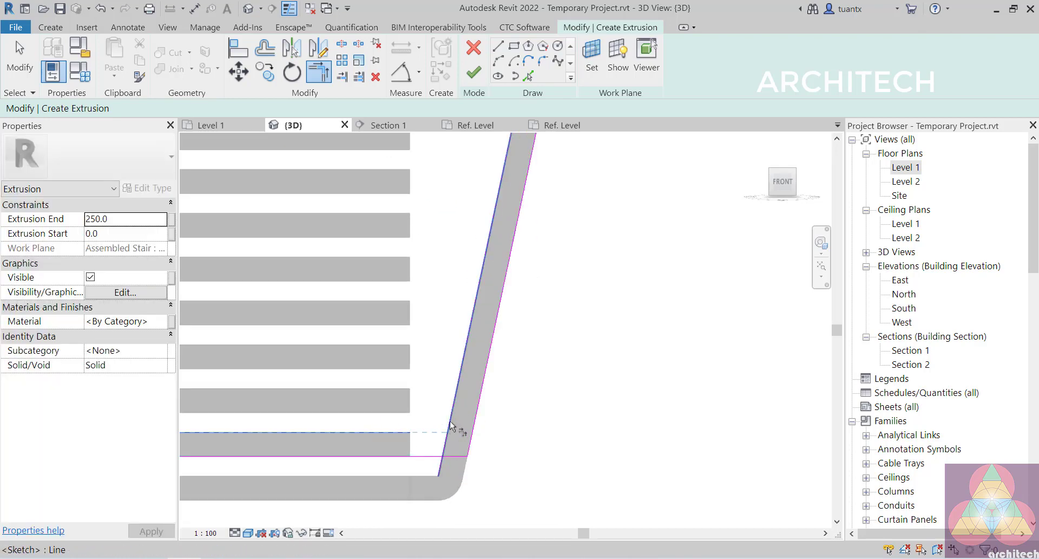
# Pick the inner end edges of the second-lowest and topmost treads as closing lines for the profile.
pyautogui.click(529, 76)
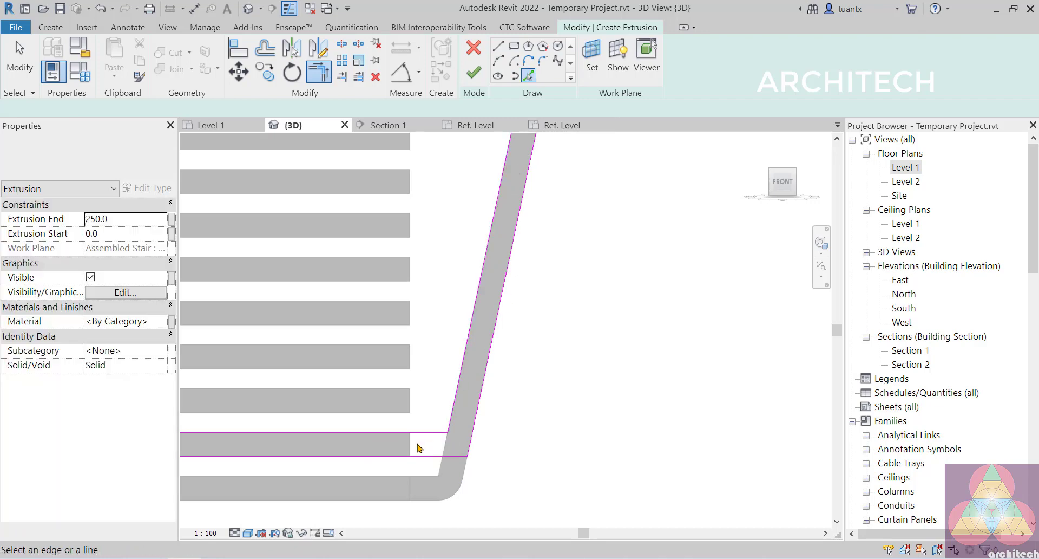
pyautogui.click(410, 443)
pyautogui.scroll(-3, 470, 327)
pyautogui.moveTo(448, 483); pyautogui.dragTo(416, 505, button='middle')
pyautogui.scroll(6, 511, 233)
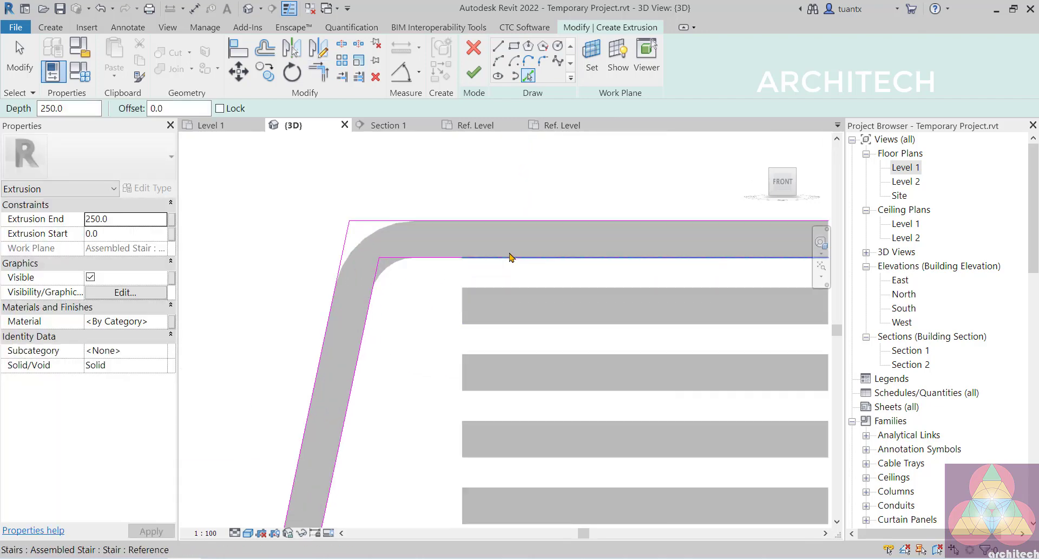
pyautogui.click(465, 249)
# Trim the horizontal profile lines to the closing lines at both tread ends.
pyautogui.scroll(-1, 464, 247)
pyautogui.press('Escape')
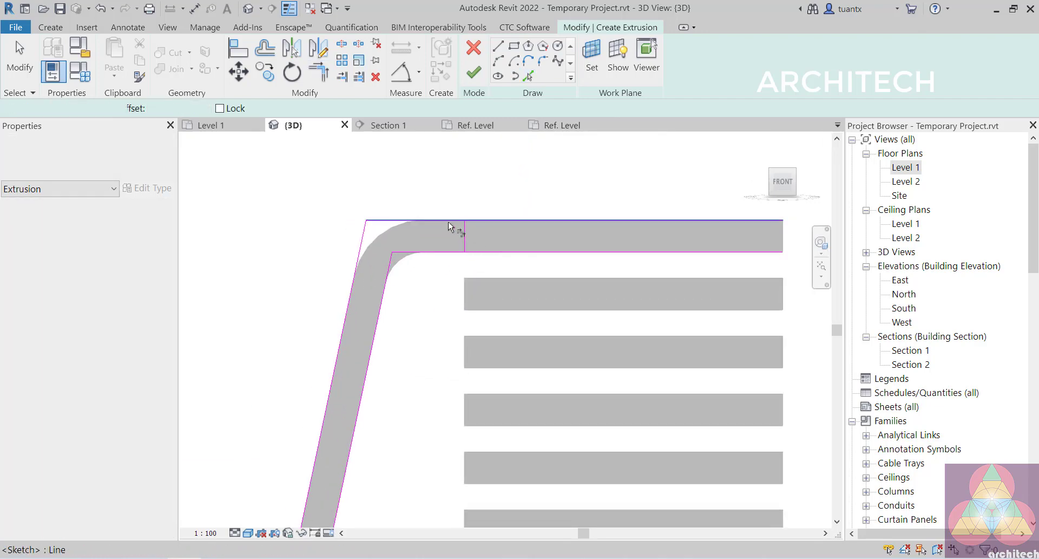
pyautogui.click(447, 251)
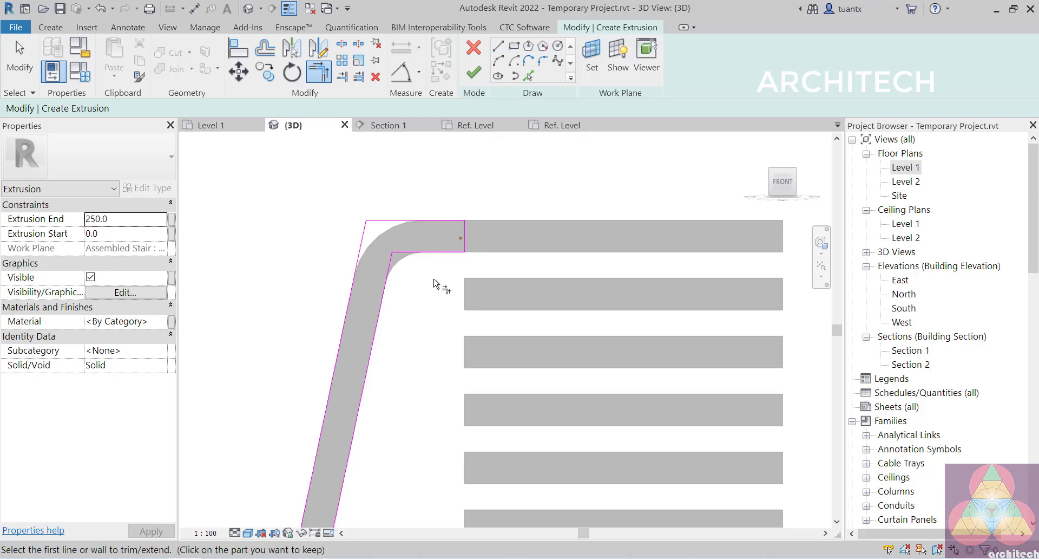
pyautogui.scroll(-6, 527, 221)
pyautogui.moveTo(454, 368); pyautogui.dragTo(518, 227, button='middle')
pyautogui.moveTo(462, 425); pyautogui.dragTo(524, 225, button='middle')
pyautogui.scroll(7, 479, 328)
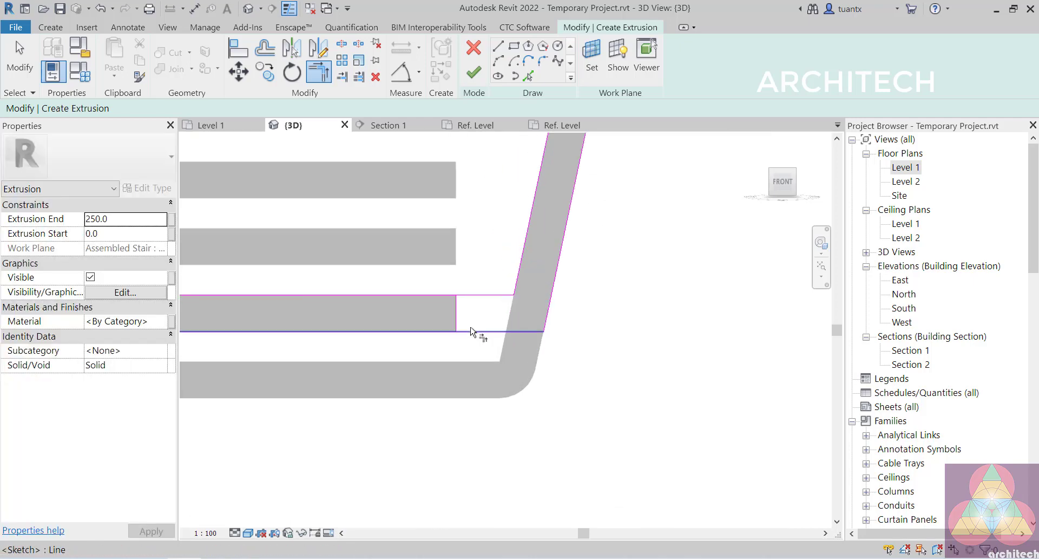
pyautogui.click(459, 311)
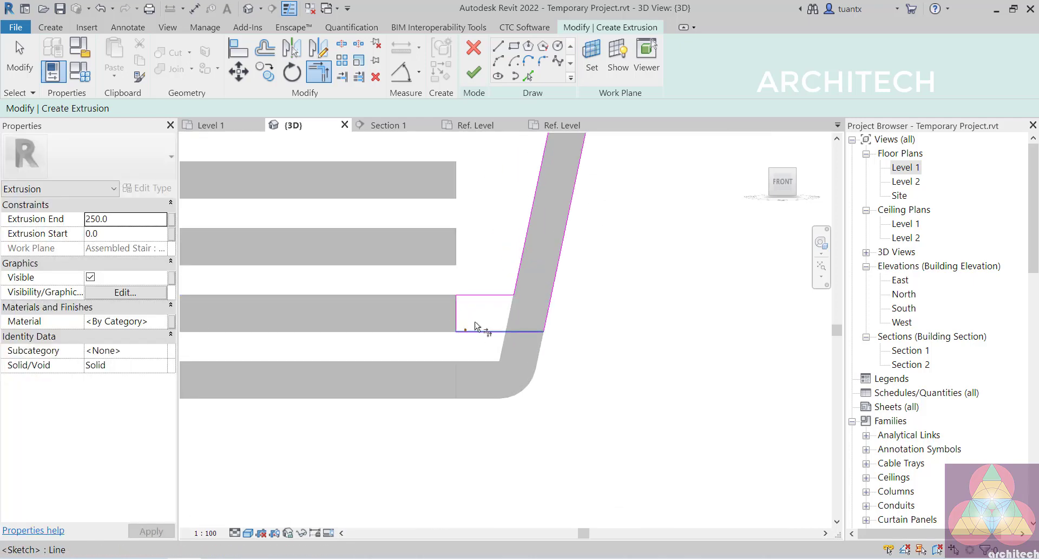
# Round the profile's lower corners with fillet arcs, about 80 mm radius inside and about 144 mm outside.
pyautogui.scroll(-2, 476, 326)
pyautogui.click(543, 60)
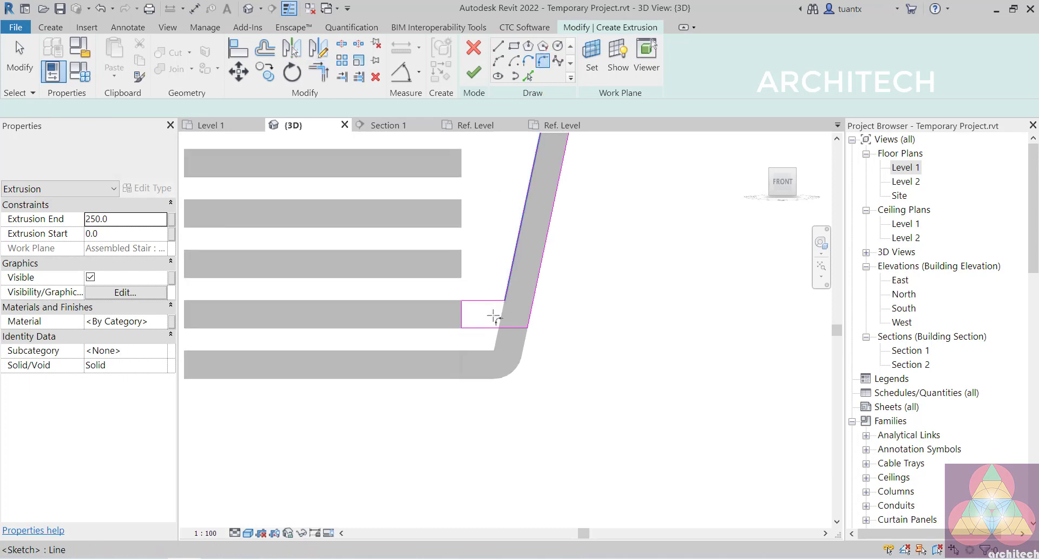
pyautogui.scroll(2, 494, 317)
pyautogui.click(476, 320)
pyautogui.click(506, 298)
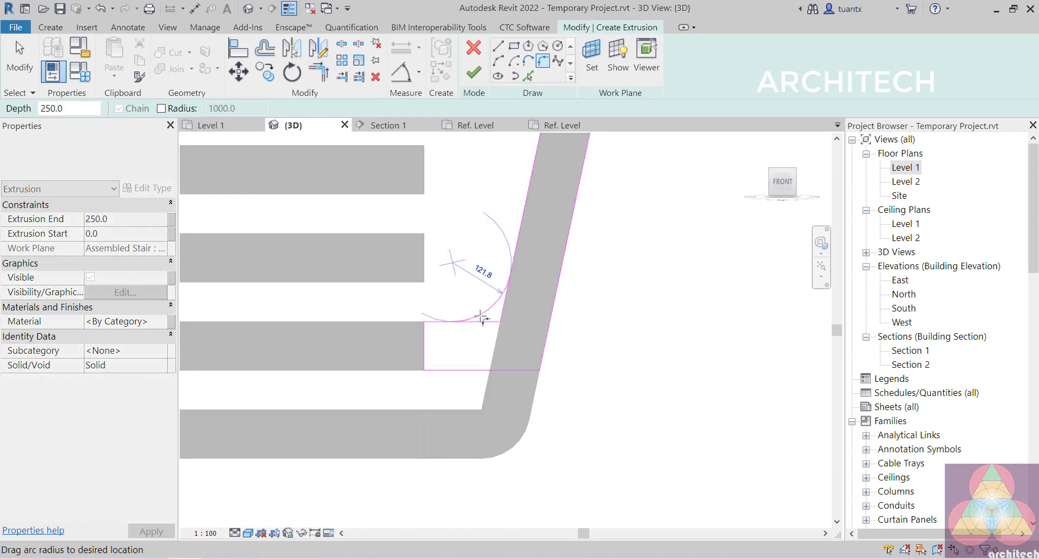
pyautogui.click(482, 320)
pyautogui.click(494, 369)
pyautogui.click(545, 337)
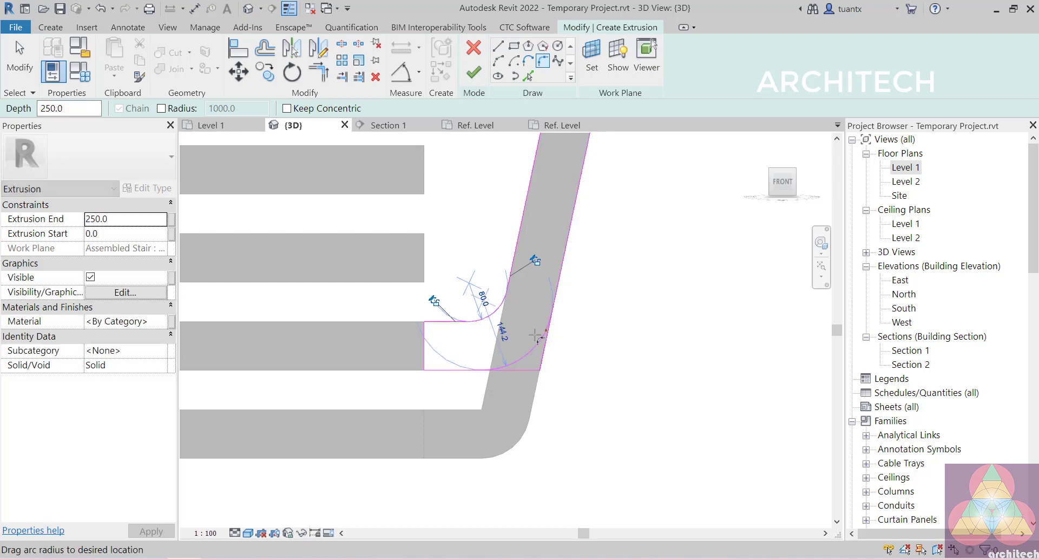
pyautogui.click(535, 337)
# Round the profile's upper corners with fillet arcs, about 120 mm radius inside and about 220 mm outside.
pyautogui.scroll(-5, 558, 266)
pyautogui.moveTo(558, 265); pyautogui.dragTo(453, 414, button='middle')
pyautogui.scroll(2, 510, 194)
pyautogui.moveTo(510, 193)
pyautogui.mouseDown(button='middle')
pyautogui.moveTo(457, 419)
pyautogui.moveTo(433, 466)
pyautogui.mouseUp(button='middle')
pyautogui.scroll(2, 466, 343)
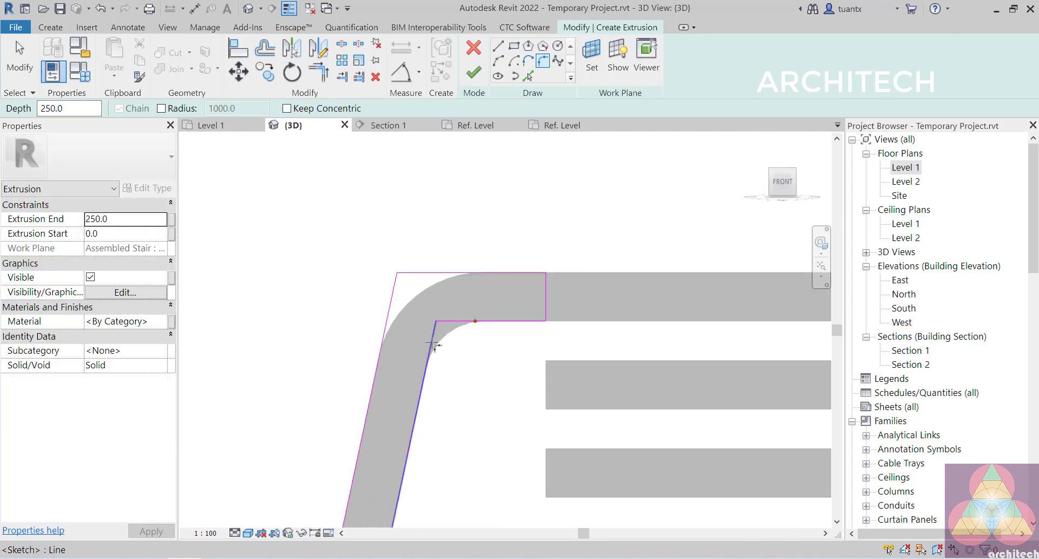
pyautogui.click(432, 343)
pyautogui.click(437, 344)
pyautogui.click(458, 271)
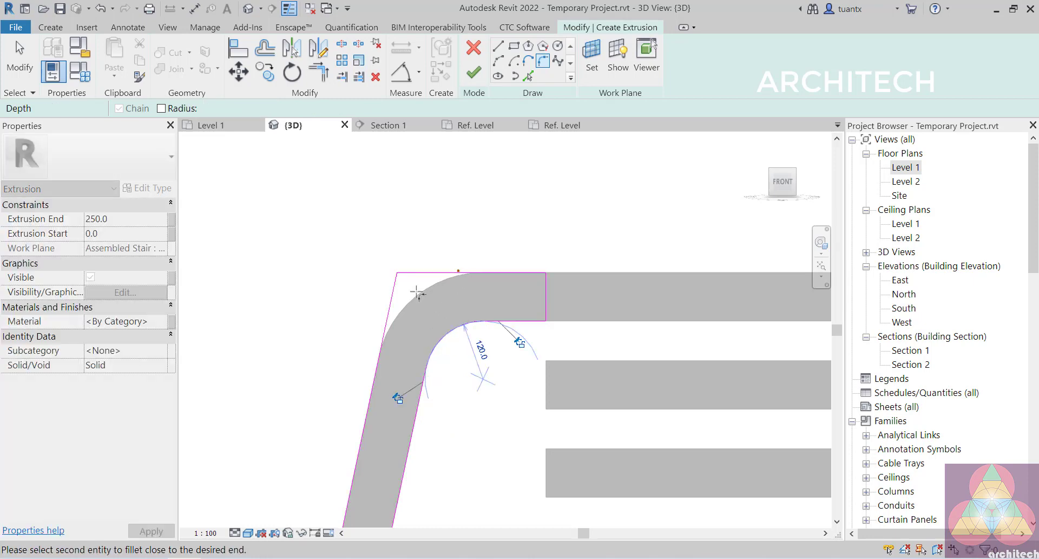
pyautogui.click(418, 293)
pyautogui.click(413, 301)
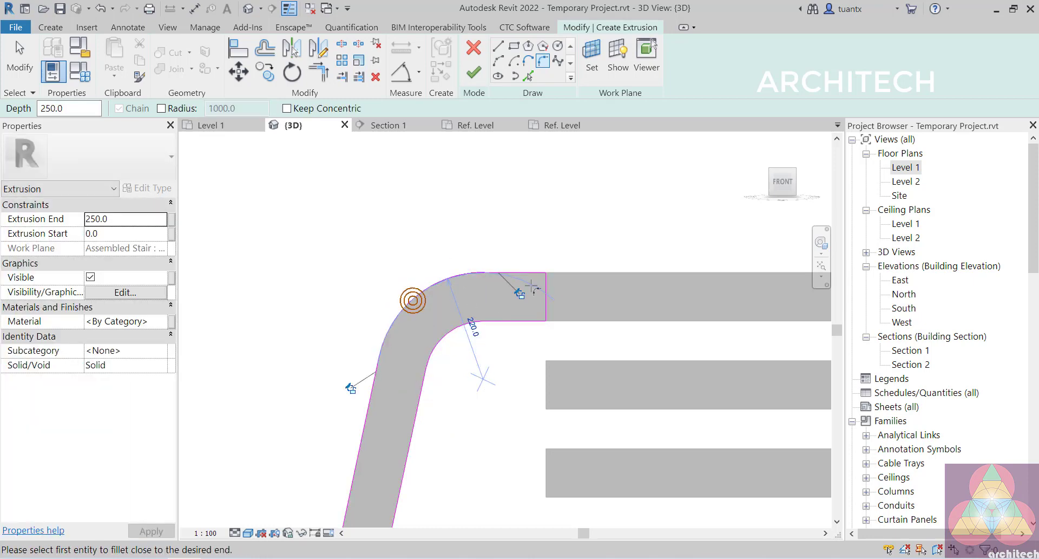
# Finish the extrusion sketch, set its Extrusion End to -250 and complete the in-place model.
pyautogui.click(474, 72)
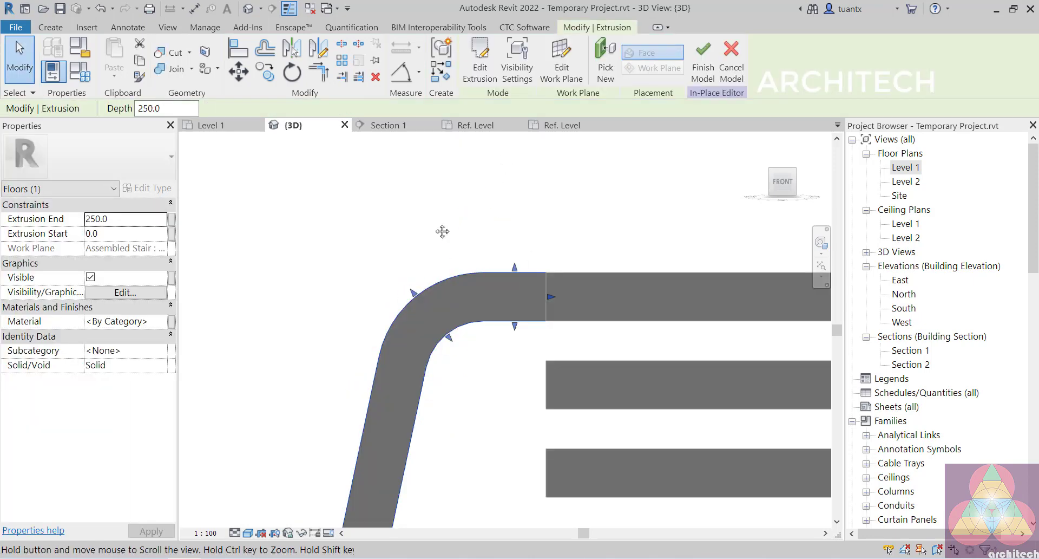
pyautogui.scroll(-1, 443, 231)
pyautogui.moveTo(84, 216); pyautogui.dragTo(86, 216)
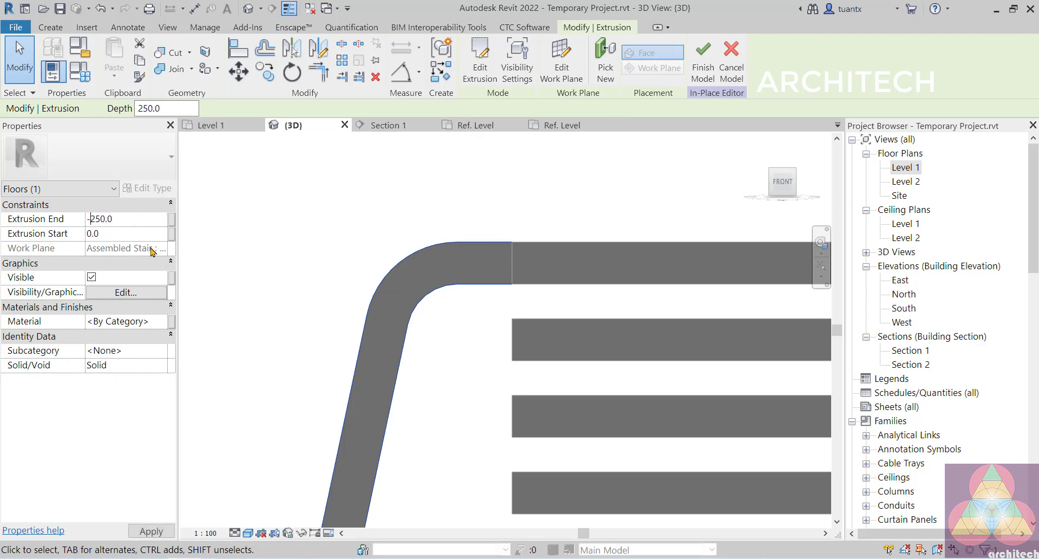
pyautogui.click(703, 62)
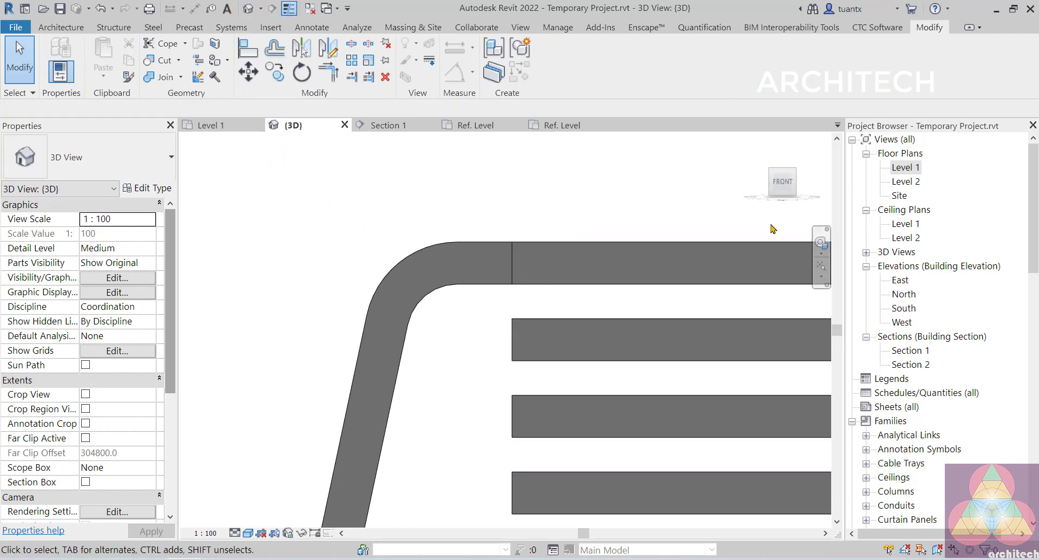
# Examine in 3D how the slanted connecting pieces join the lower and upper treads of the riserless stair.
pyautogui.click(758, 142)
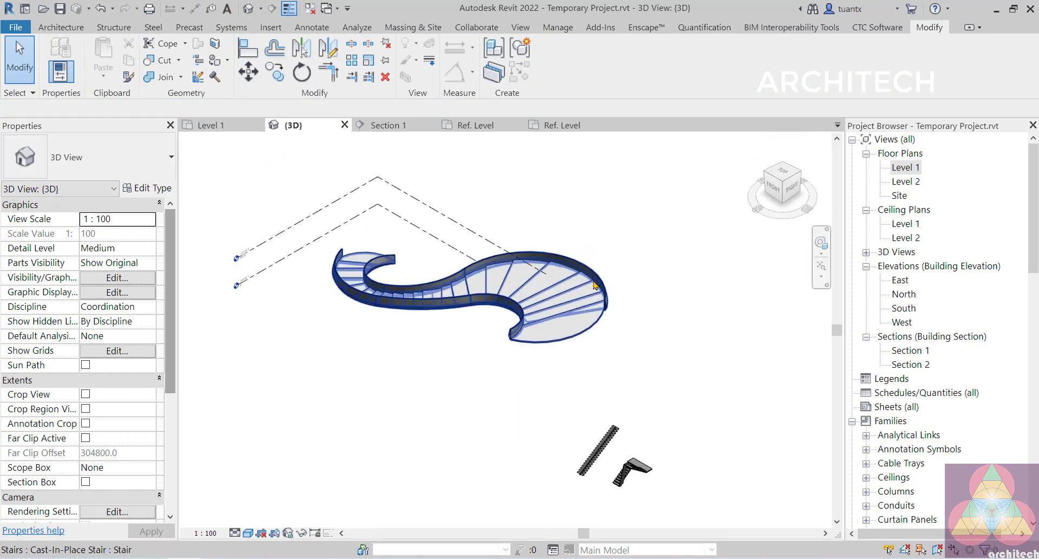
pyautogui.moveTo(566, 324); pyautogui.dragTo(431, 174, button='middle')
pyautogui.scroll(3, 507, 327)
pyautogui.scroll(2, 491, 347)
pyautogui.scroll(-1, 494, 349)
pyautogui.keyDown('shift'); pyautogui.moveTo(551, 381); pyautogui.dragTo(564, 348, button='middle'); pyautogui.keyUp('shift')
pyautogui.scroll(-1, 564, 348)
pyautogui.moveTo(482, 142); pyautogui.dragTo(666, 355, button='middle')
pyautogui.scroll(3, 391, 297)
pyautogui.scroll(2, 379, 287)
pyautogui.moveTo(394, 304); pyautogui.dragTo(440, 227, button='middle')
pyautogui.scroll(2, 438, 212)
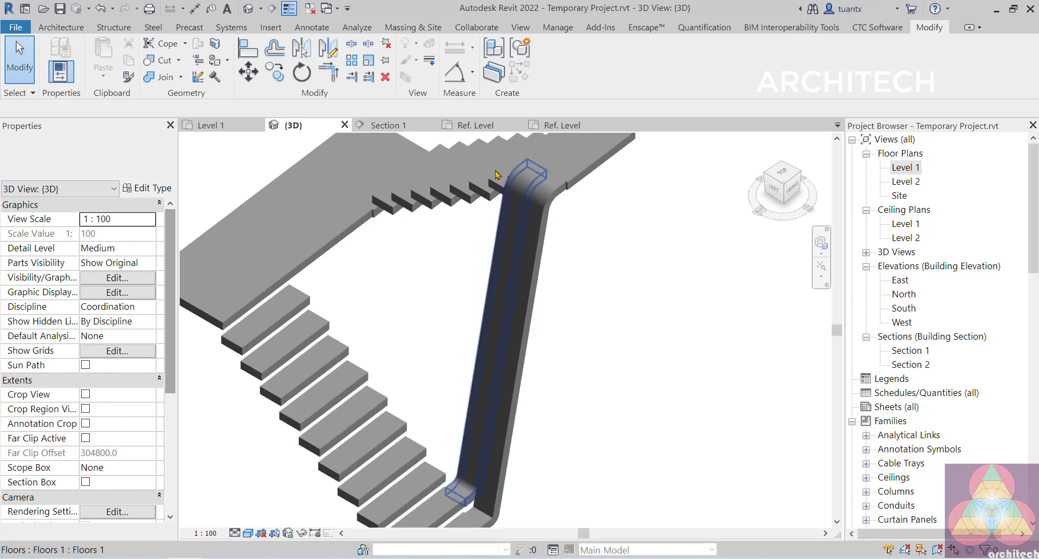
pyautogui.scroll(2, 489, 191)
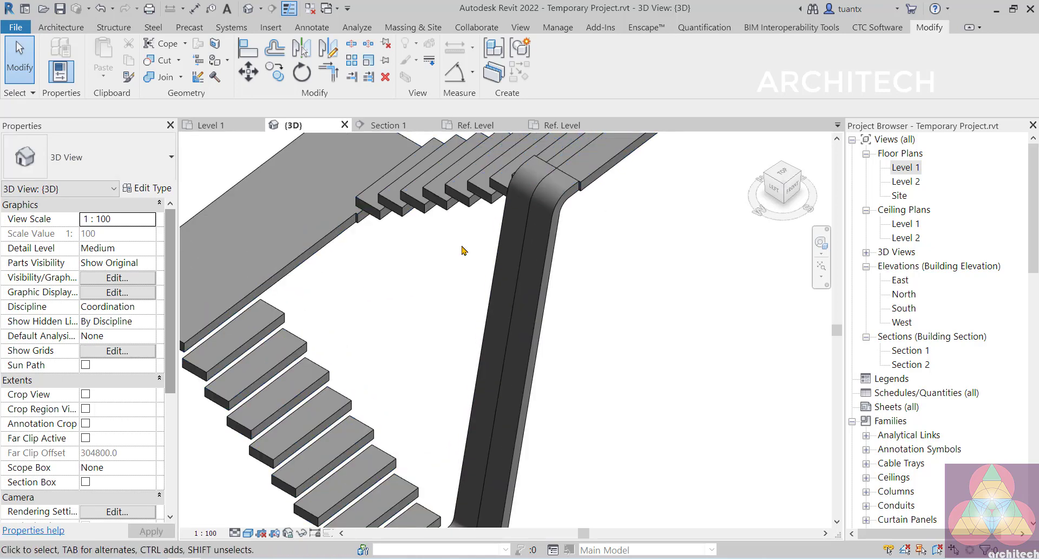
pyautogui.moveTo(405, 343); pyautogui.dragTo(439, 224, button='middle')
pyautogui.scroll(-3, 392, 325)
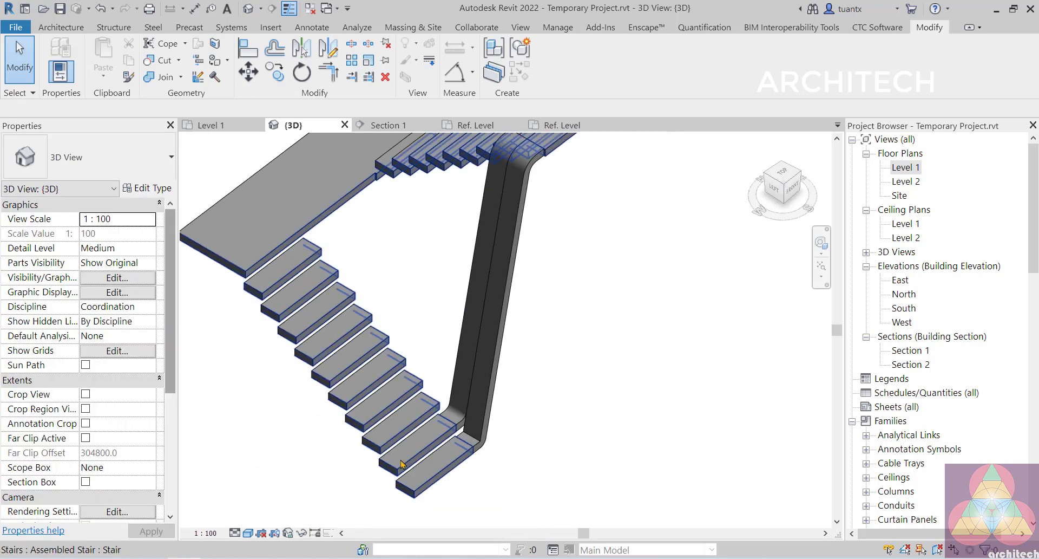
# Review the handwritten stair logic notes in Windows Photo Viewer, and view the DNA-like staircase reference on Pinterest in the browser.
pyautogui.hotkey('alt', 'Tab')
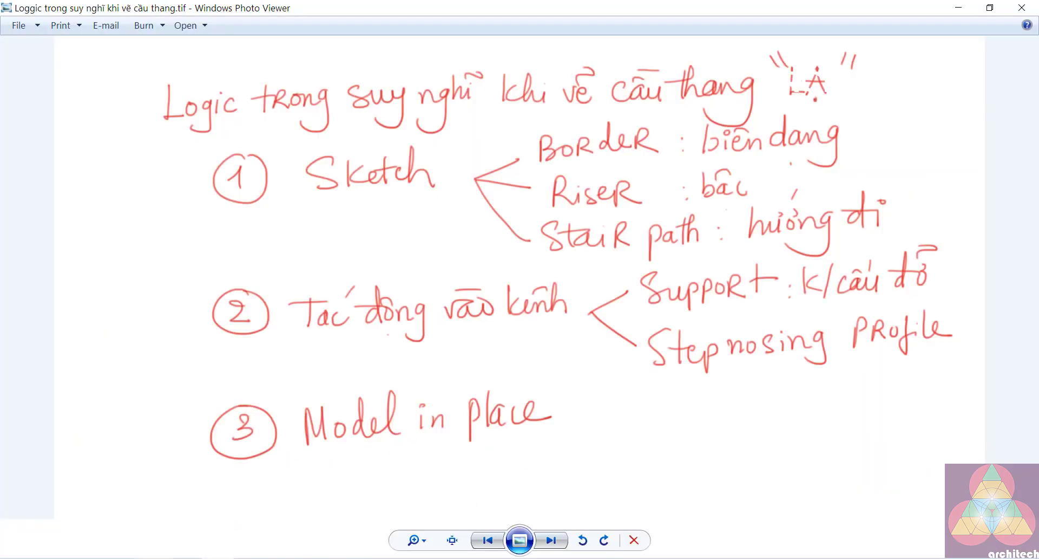
pyautogui.click(152, 558)
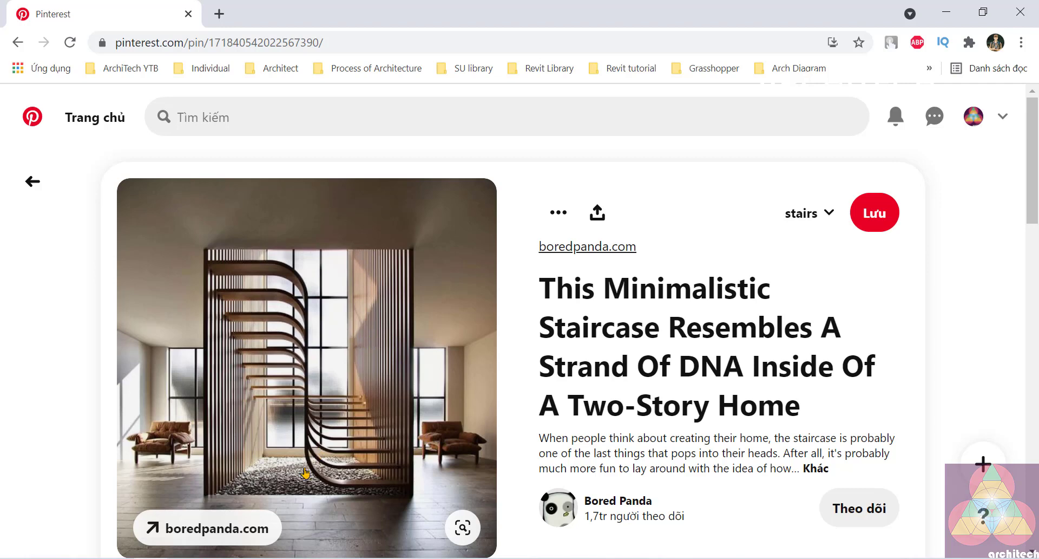
pyautogui.moveTo(252, 558)
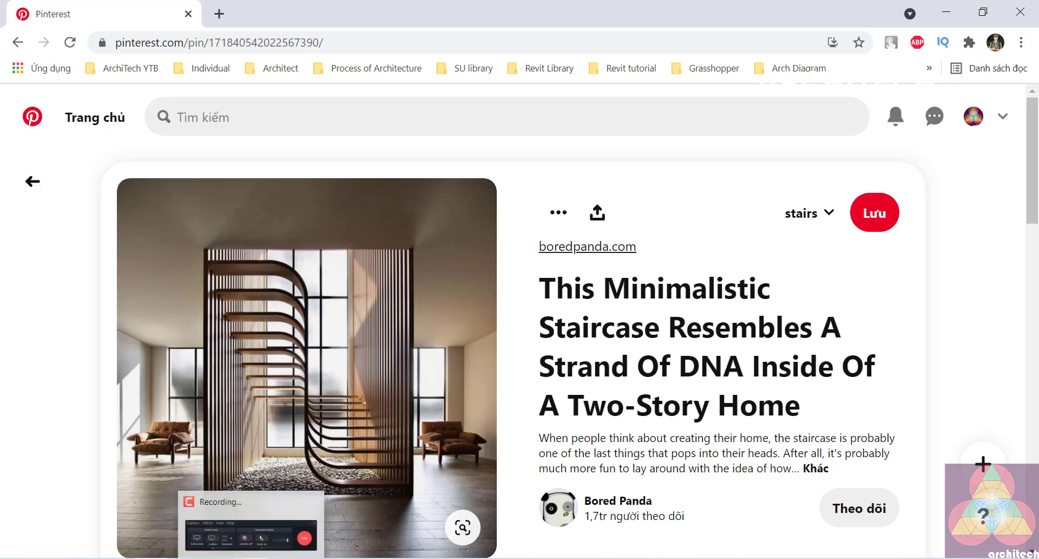
pyautogui.moveTo(218, 558)
pyautogui.click(233, 521)
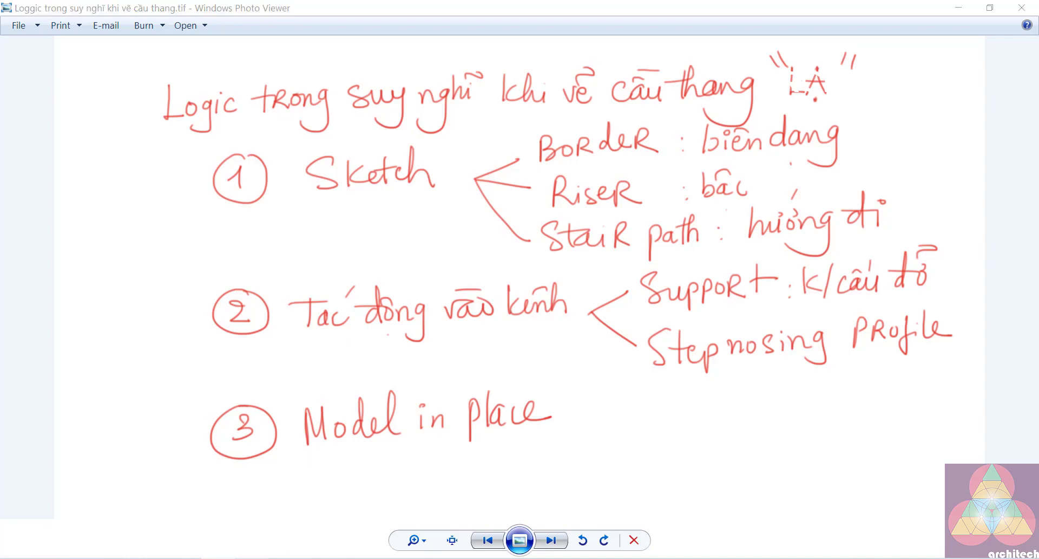
pyautogui.click(252, 558)
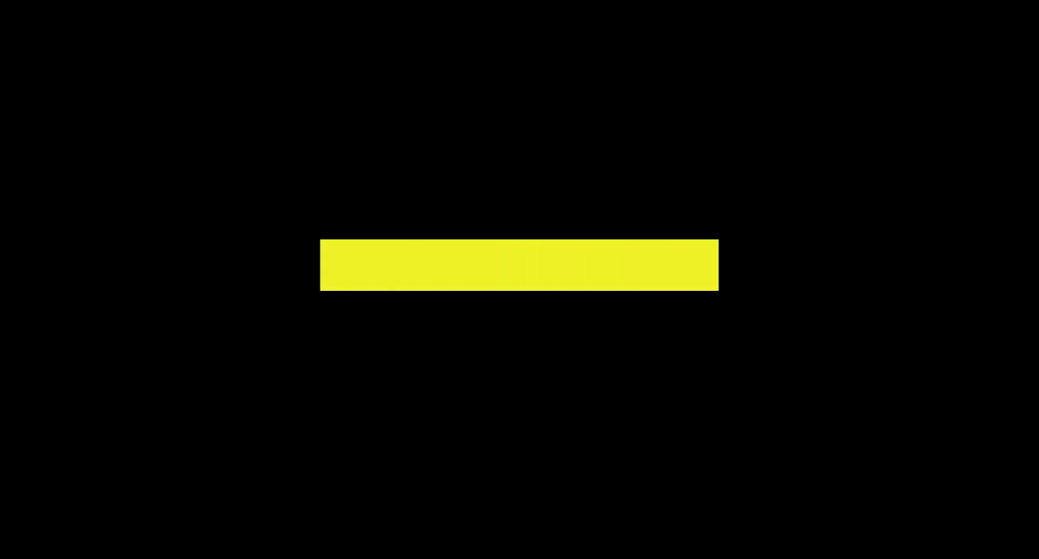